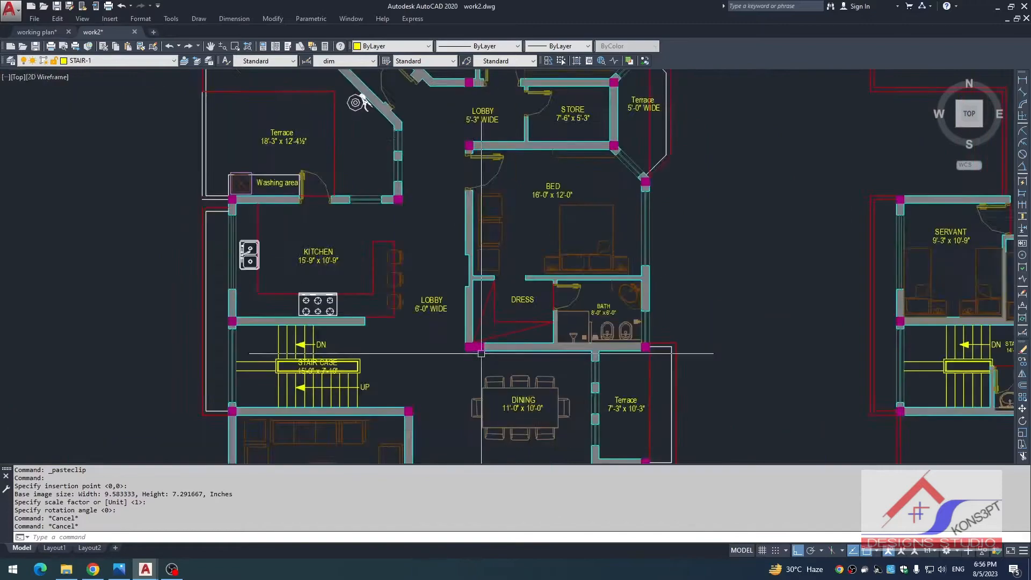
# - Copy the door beside the drawing room with its adjoining wall lines to the empty space below the floor plans
pyautogui.moveTo(697, 391)
pyautogui.mouseDown(button='middle')
pyautogui.moveTo(525, 326)
pyautogui.moveTo(575, 306)
pyautogui.mouseUp(button='middle')
pyautogui.press('Escape')
pyautogui.scroll(-2, 500, 353)
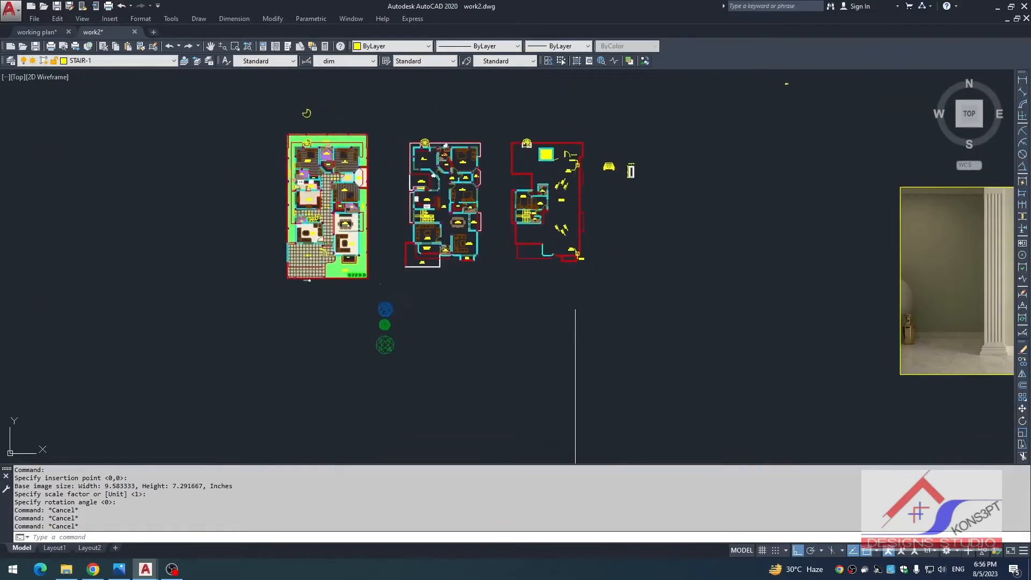
pyautogui.scroll(4, 486, 254)
pyautogui.scroll(-2, 479, 316)
pyautogui.moveTo(478, 317); pyautogui.dragTo(504, 291, button='middle')
pyautogui.scroll(4, 433, 229)
pyautogui.scroll(2, 442, 177)
pyautogui.click(451, 182)
pyautogui.click(193, 330)
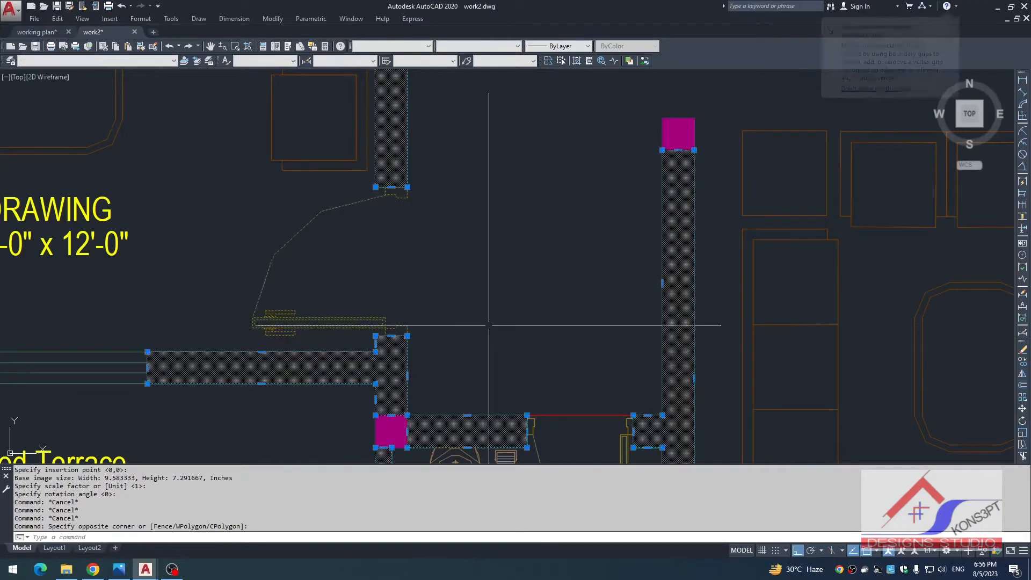
pyautogui.write('co')
pyautogui.press('Return')
pyautogui.click(461, 320)
pyautogui.scroll(-3, 452, 316)
pyautogui.scroll(-4, 445, 322)
pyautogui.moveTo(445, 322)
pyautogui.mouseDown(button='middle')
pyautogui.moveTo(441, 102)
pyautogui.moveTo(469, 152)
pyautogui.mouseUp(button='middle')
pyautogui.scroll(-2, 453, 318)
pyautogui.click(475, 363)
pyautogui.press('Escape')
# - Erase the one stray object beside the copied door and walls
pyautogui.moveTo(573, 282); pyautogui.dragTo(523, 365)
pyautogui.write('e')
pyautogui.press('Escape')
# - Rotate the copied door and walls 90 degrees clockwise so the wall runs horizontally
pyautogui.scroll(3, 455, 387)
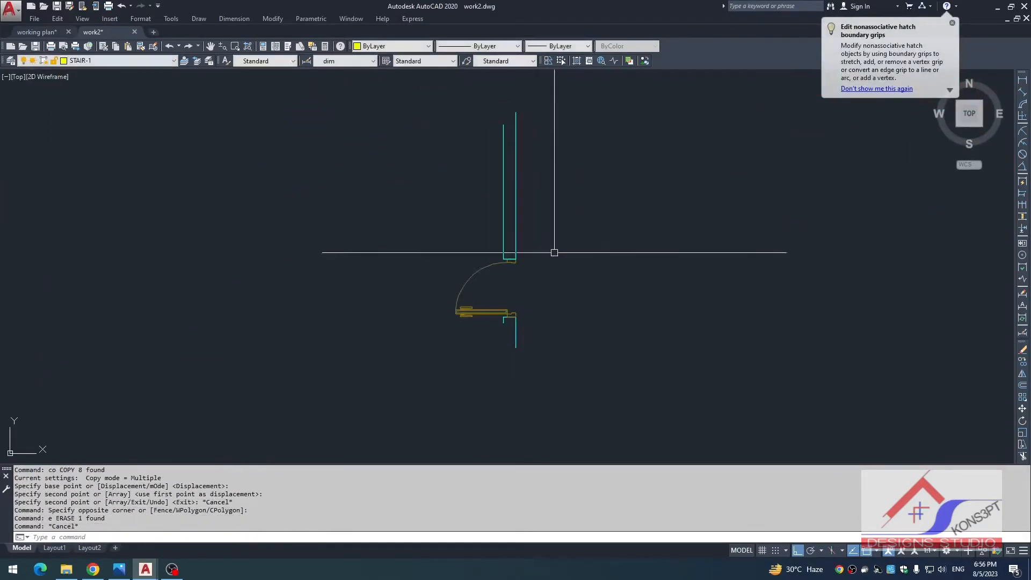
pyautogui.click(548, 258)
pyautogui.click(449, 357)
pyautogui.write('ro')
pyautogui.press('Return')
pyautogui.click(524, 288)
pyautogui.click(526, 309)
pyautogui.press('Escape')
pyautogui.click(584, 225)
pyautogui.click(474, 316)
pyautogui.press('Return')
pyautogui.write('m')
pyautogui.press('Escape')
# - Add a breakline symbol across the longer wall just beside the door opening, with the symbol at its midpoint
pyautogui.click(613, 61)
pyautogui.scroll(2, 577, 267)
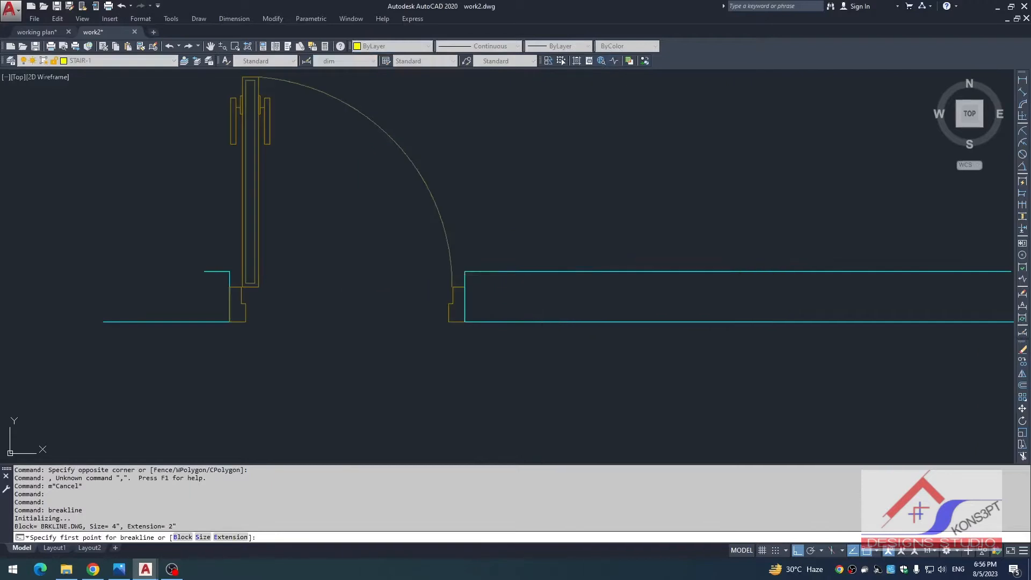
pyautogui.click(495, 272)
pyautogui.click(495, 322)
pyautogui.press('Return')
# - Add a second breakline symbol across the short wall on the hinge side of the door
pyautogui.press('Return')
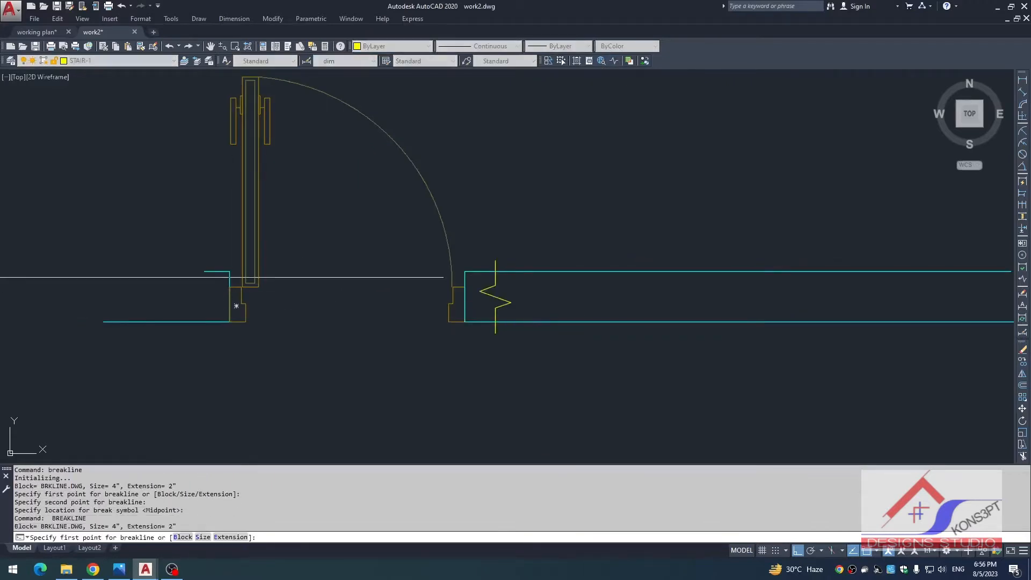
pyautogui.click(205, 271)
pyautogui.click(204, 321)
pyautogui.press('Return')
pyautogui.press('Escape')
# - Try to trim the hinge-side wall lines beyond the breakline, and undo the attempt
pyautogui.write('tr')
pyautogui.press('Return')
pyautogui.press('Return')
pyautogui.click(207, 298)
pyautogui.click(158, 317)
pyautogui.press('Escape')
pyautogui.press('Escape')
pyautogui.hotkey('ctrl', 'z')
# - Trim the hinge-side wall line that extends beyond its breakline
pyautogui.press('Escape')
pyautogui.write('tr')
pyautogui.press('Return')
pyautogui.click(210, 300)
pyautogui.press('Return')
pyautogui.click(157, 324)
pyautogui.press('Escape')
# - Trim the longer wall's lines that extend beyond the breakline on the latch side
pyautogui.press('Return')
pyautogui.press('Return')
pyautogui.click(592, 249)
pyautogui.click(583, 336)
pyautogui.press('Escape')
pyautogui.press('Escape')
pyautogui.scroll(-7, 469, 320)
pyautogui.click(520, 222)
pyautogui.click(374, 366)
pyautogui.scroll(-6, 452, 325)
pyautogui.write('tr')
pyautogui.press('Return')
pyautogui.press('Escape')
# - Move the complete door plan detail sideways into clear space below the floor plans
pyautogui.click(483, 263)
pyautogui.click(413, 359)
pyautogui.write(',')
pyautogui.press('Return')
pyautogui.write('m')
pyautogui.press('Return')
pyautogui.click(463, 376)
pyautogui.click(577, 379)
pyautogui.press('Escape')
pyautogui.press('Escape')
pyautogui.press('Escape')
# - Move the door reference image straight down, below the level of the floor plans and door detail
pyautogui.scroll(5, 449, 317)
pyautogui.moveTo(487, 374); pyautogui.dragTo(473, 287, button='middle')
pyautogui.scroll(-5, 484, 348)
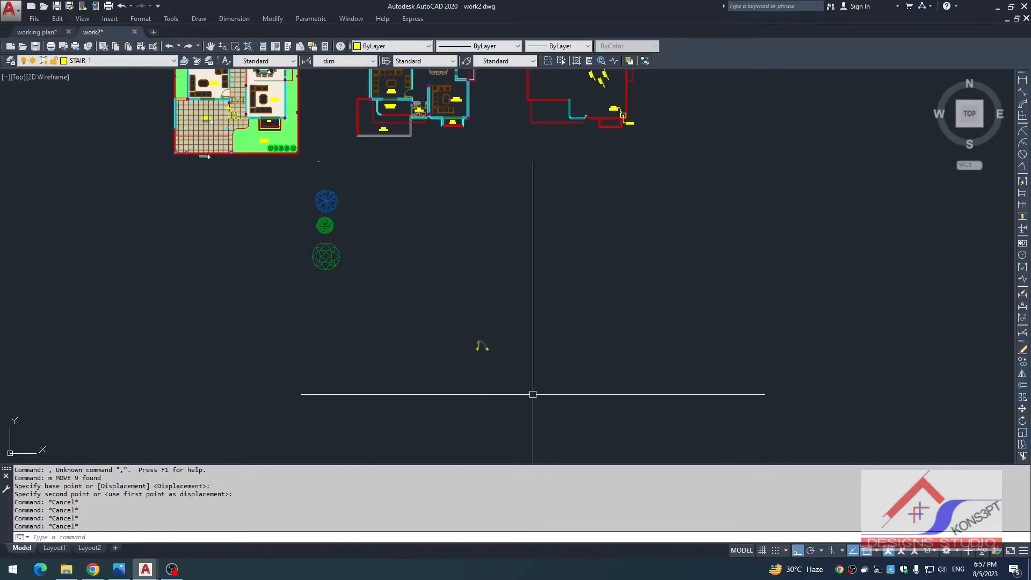
pyautogui.scroll(-4, 574, 349)
pyautogui.press('Escape')
pyautogui.moveTo(637, 345); pyautogui.dragTo(393, 318, button='middle')
pyautogui.scroll(5, 694, 184)
pyautogui.click(732, 301)
pyautogui.click(559, 335)
pyautogui.write(', m')
pyautogui.scroll(-5, 567, 334)
pyautogui.moveTo(570, 334); pyautogui.dragTo(655, 220, button='middle')
pyautogui.click(548, 282)
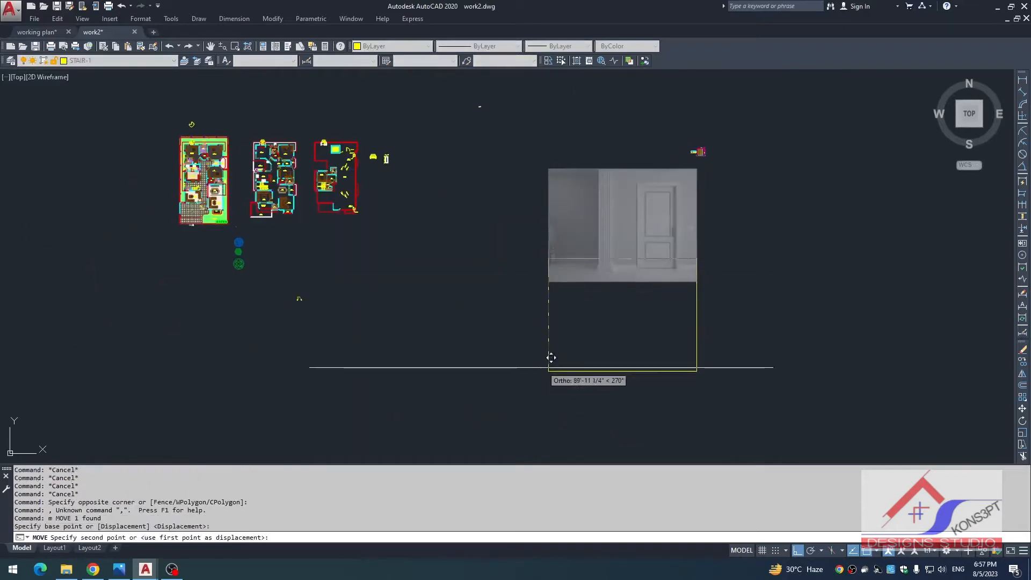
pyautogui.click(515, 458)
# - Move the reference image horizontally so it sits directly beneath the door plan detail
pyautogui.click(759, 359)
pyautogui.click(631, 414)
pyautogui.write(', m')
pyautogui.click(630, 414)
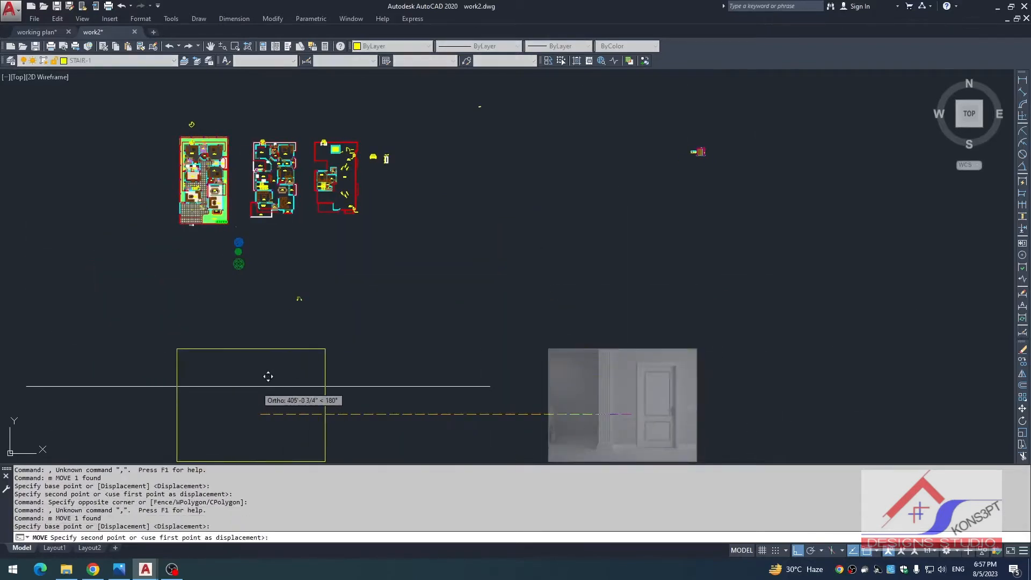
pyautogui.click(295, 375)
pyautogui.press('Escape')
pyautogui.press('Escape')
pyautogui.press('Escape')
pyautogui.scroll(10, 329, 306)
pyautogui.press('Escape')
pyautogui.write('xl')
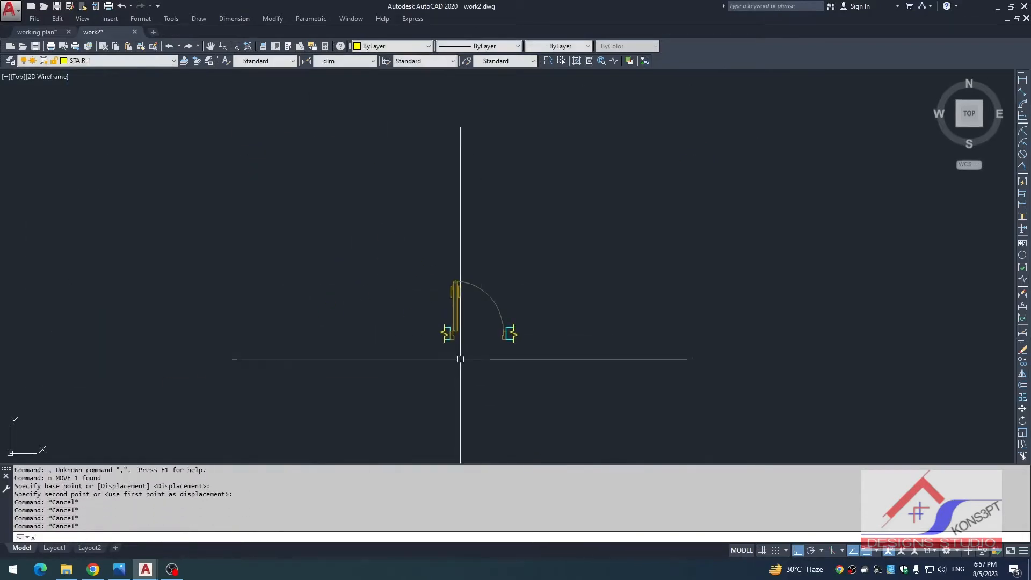
pyautogui.press('Return')
pyautogui.press('Escape')
# - Draw a horizontal line above the door plan, extending well past both wall ends
pyautogui.write('l')
pyautogui.press('Return')
pyautogui.click(581, 239)
pyautogui.click(333, 262)
pyautogui.press('Escape')
# - Match the horizontal line's properties to those of the cyan wall line
pyautogui.write('ma')
pyautogui.press('Return')
pyautogui.scroll(4, 507, 330)
pyautogui.click(507, 329)
pyautogui.click(510, 335)
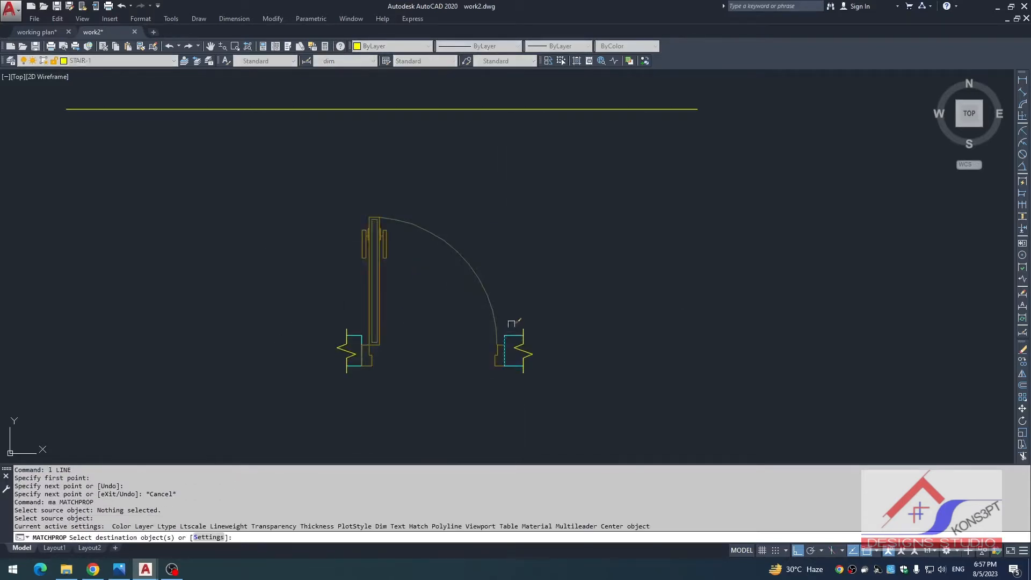
pyautogui.scroll(-2, 481, 290)
pyautogui.click(514, 244)
pyautogui.click(480, 194)
pyautogui.press('Escape')
pyautogui.press('Escape')
# - Draw vertical construction lines through the wall edges on both sides of the door opening
pyautogui.scroll(-2, 493, 304)
pyautogui.moveTo(492, 306); pyautogui.dragTo(477, 214, button='middle')
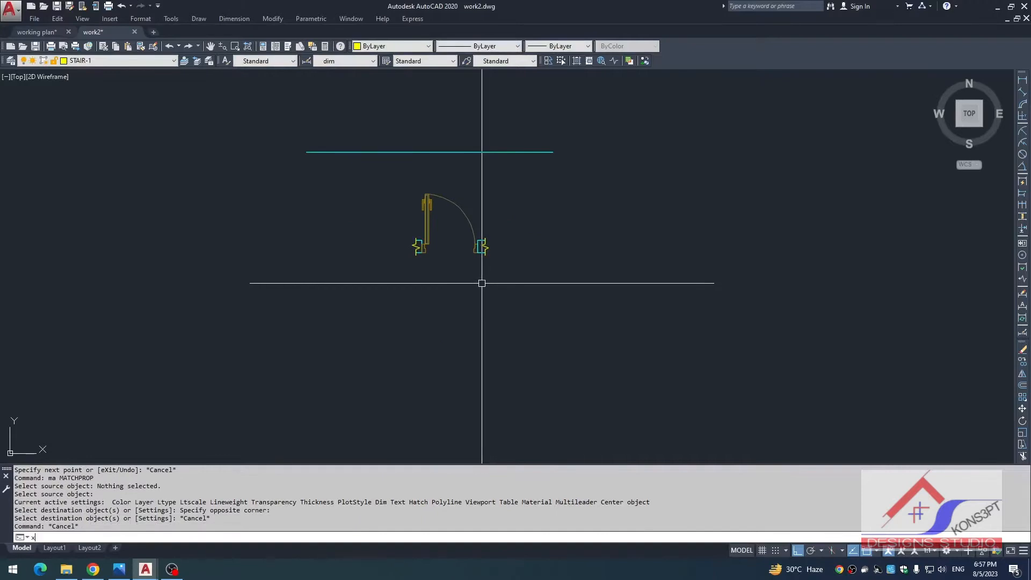
pyautogui.write('xl')
pyautogui.press('Return')
pyautogui.write('cv')
pyautogui.press('Return')
pyautogui.write('v')
pyautogui.press('Return')
pyautogui.scroll(4, 478, 242)
pyautogui.click(492, 283)
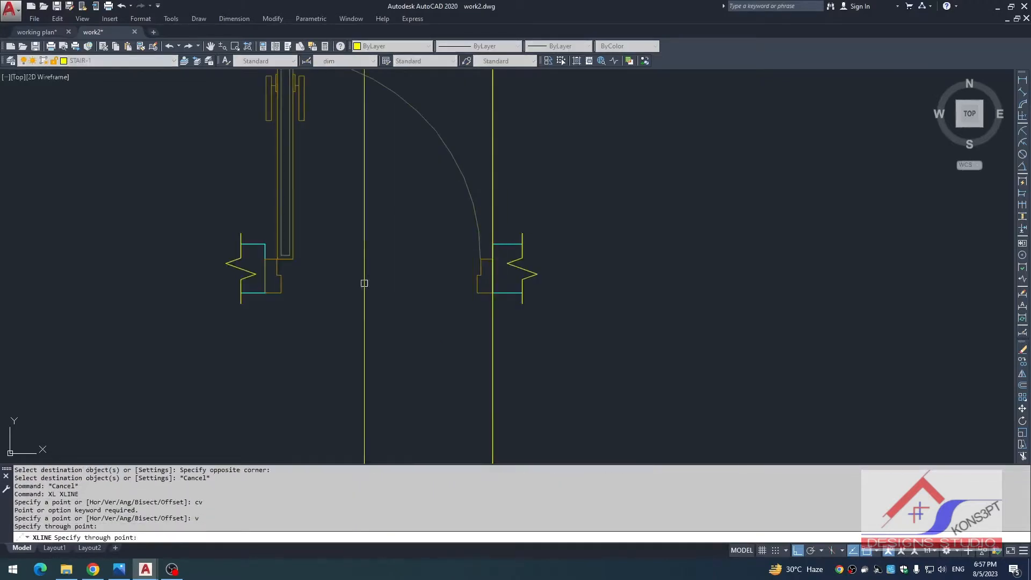
pyautogui.click(271, 278)
pyautogui.press('Escape')
# - Trim both vertical construction lines below the horizontal line
pyautogui.scroll(-5, 404, 387)
pyautogui.write('tr')
pyautogui.press('Return')
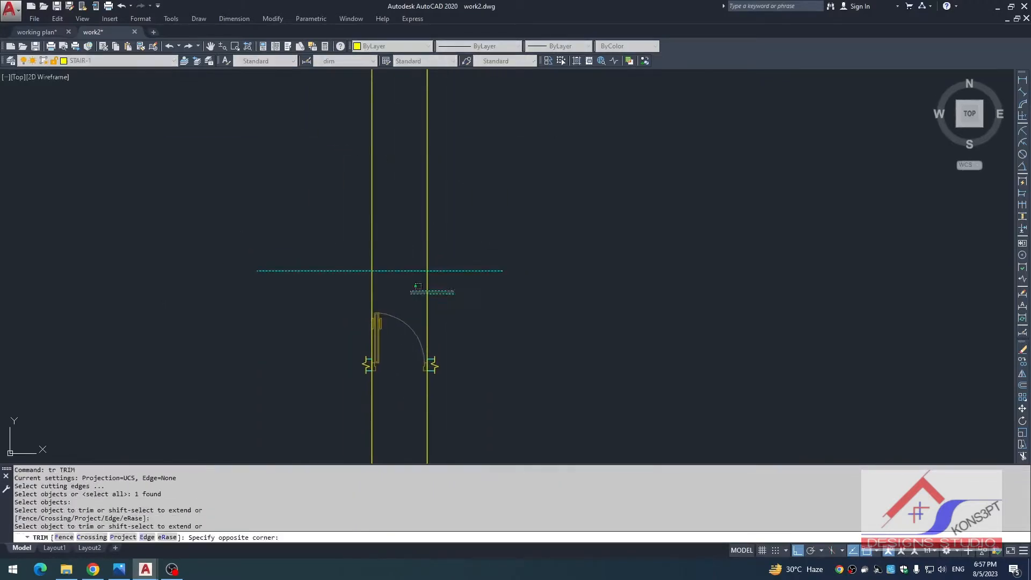
pyautogui.click(346, 308)
pyautogui.press('Escape')
pyautogui.press('Escape')
# - Offset the horizontal ground line upward by 7' to mark the top of the door opening
pyautogui.moveTo(421, 266); pyautogui.dragTo(438, 326, button='middle')
pyautogui.write('o')
pyautogui.press('Return')
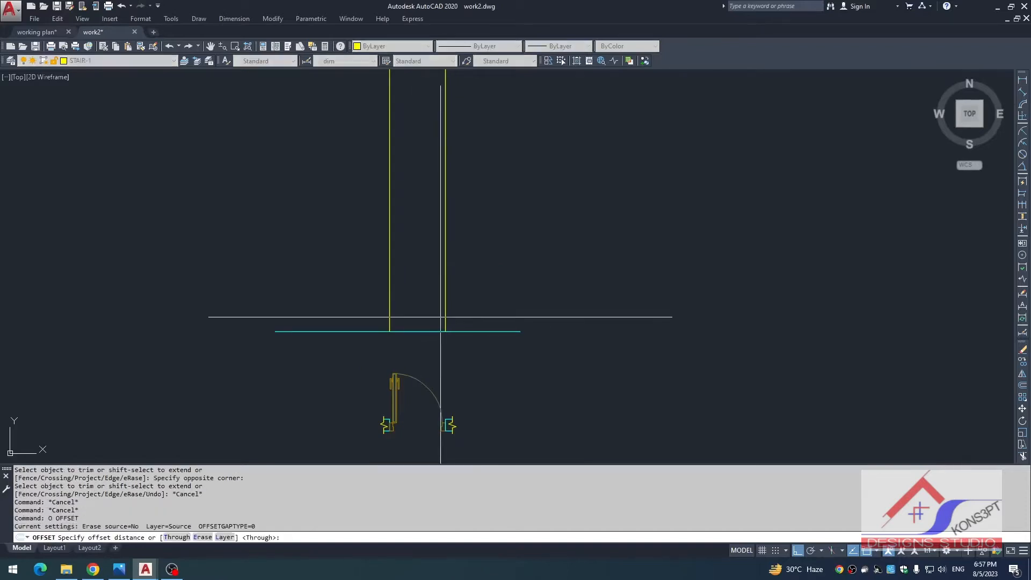
pyautogui.write("7'")
pyautogui.press('Return')
pyautogui.click(419, 332)
pyautogui.click(410, 225)
pyautogui.press('Escape')
# - Fillet the 7' line with both vertical lines at zero radius to close the upper corners of the outer door frame
pyautogui.write('f')
pyautogui.press('Return')
pyautogui.click(389, 241)
pyautogui.press('space')
pyautogui.click(424, 220)
pyautogui.click(438, 240)
pyautogui.click(440, 249)
pyautogui.click(445, 257)
pyautogui.press('Escape')
pyautogui.press('Escape')
pyautogui.moveTo(436, 271); pyautogui.dragTo(506, 258, button='middle')
pyautogui.press('Escape')
pyautogui.press('Escape')
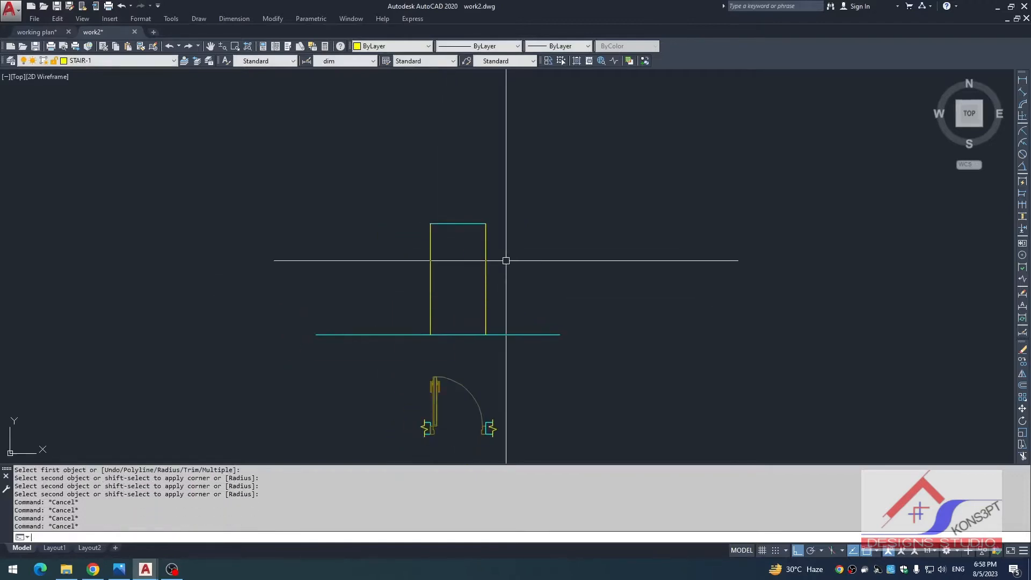
# - Offset the head line and both vertical lines of the outer door frame inward by 2 inches
pyautogui.write('o')
pyautogui.press('Return')
pyautogui.write('2')
pyautogui.press('Return')
pyautogui.scroll(2, 469, 226)
pyautogui.click(469, 226)
pyautogui.click(472, 252)
pyautogui.click(494, 263)
pyautogui.click(457, 274)
pyautogui.click(406, 263)
pyautogui.click(424, 258)
pyautogui.press('Escape')
# - Fillet both upper corners of the inner frame lines at zero radius
pyautogui.write('f')
pyautogui.click(410, 236)
pyautogui.click(424, 225)
pyautogui.press('space')
pyautogui.click(475, 225)
pyautogui.click(489, 237)
pyautogui.press('Escape')
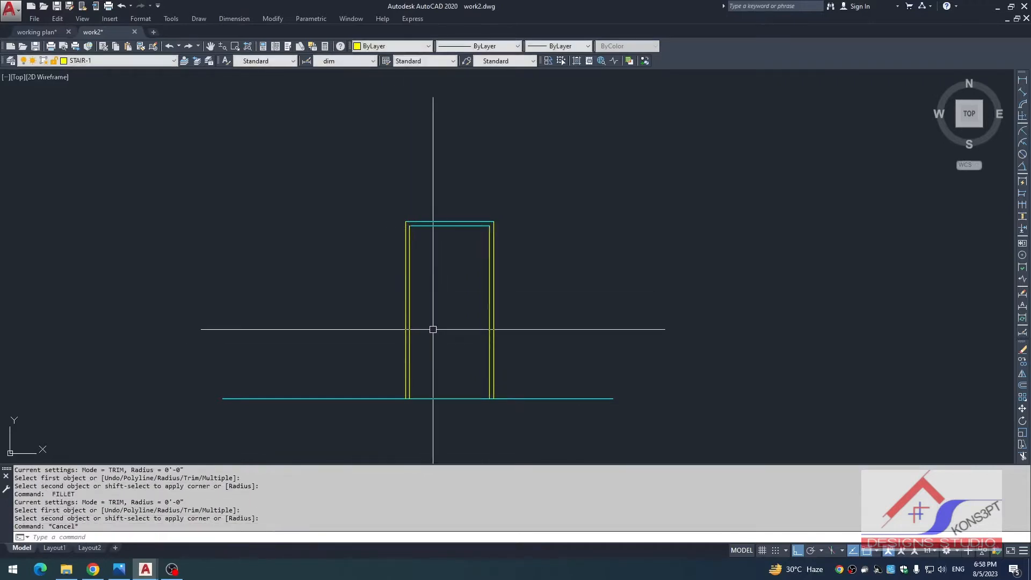
pyautogui.press('Escape')
# - Examine the frame and panel layout of the door in the reference image
pyautogui.scroll(-1, 445, 340)
pyautogui.press('Escape')
pyautogui.moveTo(444, 340); pyautogui.dragTo(456, 183, button='middle')
pyautogui.scroll(1, 451, 225)
pyautogui.scroll(-2, 455, 256)
pyautogui.scroll(-2, 469, 290)
pyautogui.scroll(4, 465, 299)
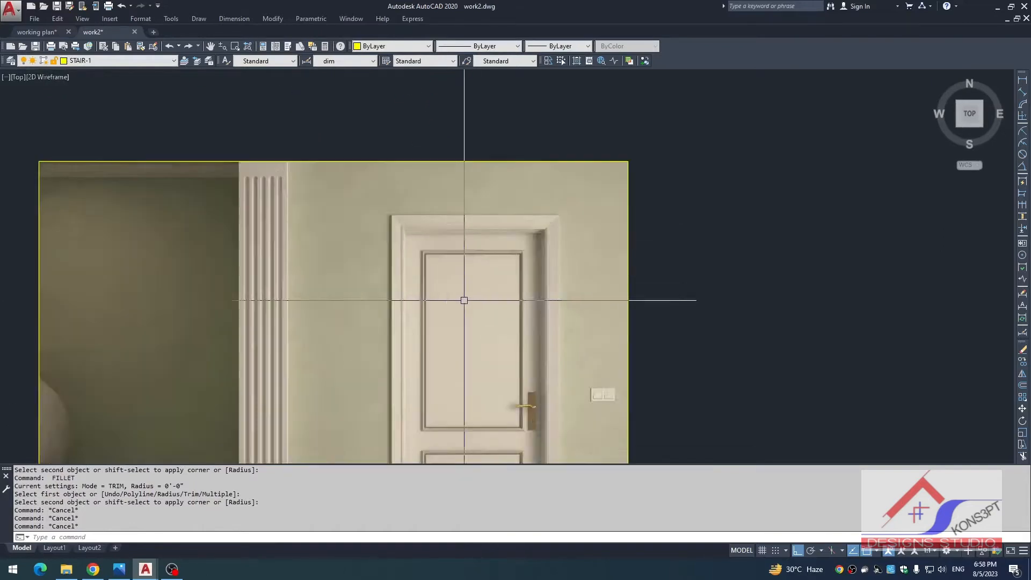
pyautogui.scroll(-2, 552, 278)
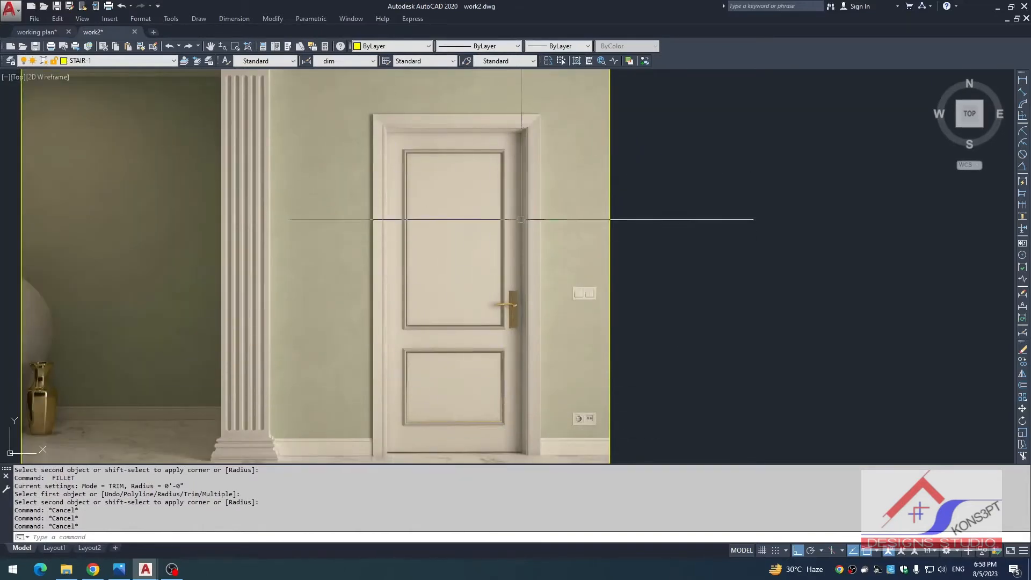
pyautogui.scroll(-6, 506, 104)
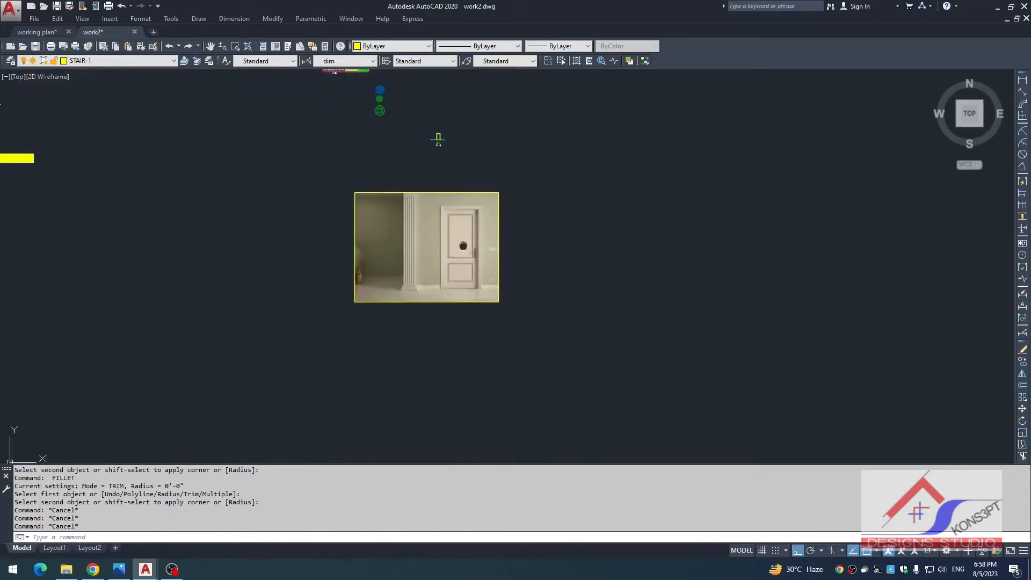
pyautogui.scroll(4, 496, 302)
pyautogui.scroll(4, 459, 328)
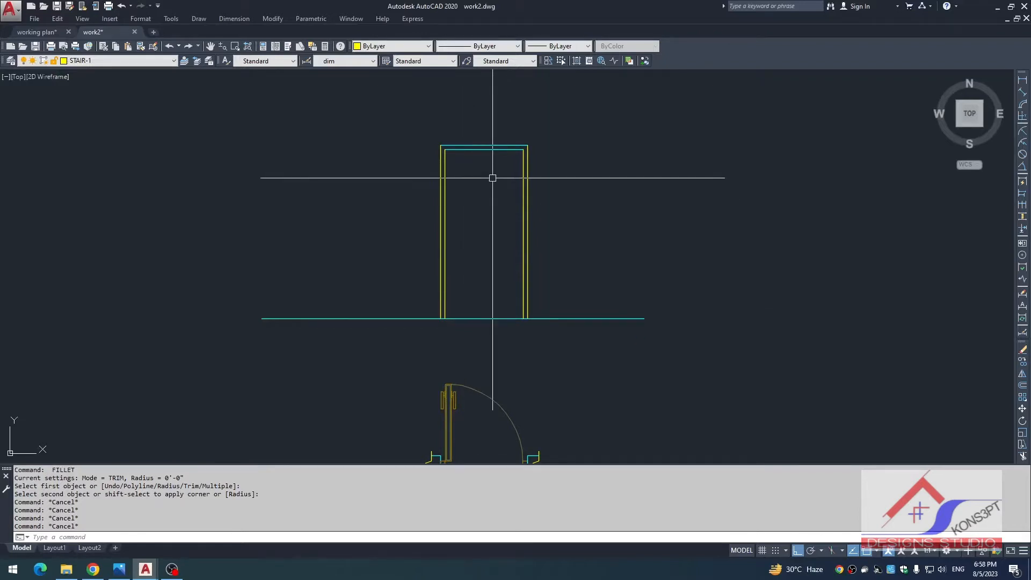
# - Offset the inner frame's two vertical lines and head line inward by 5 inches
pyautogui.write('o')
pyautogui.press('Return')
pyautogui.write('5')
pyautogui.press('Return')
pyautogui.click(521, 189)
pyautogui.click(496, 199)
pyautogui.click(445, 204)
pyautogui.click(490, 207)
pyautogui.click(488, 149)
pyautogui.click(489, 259)
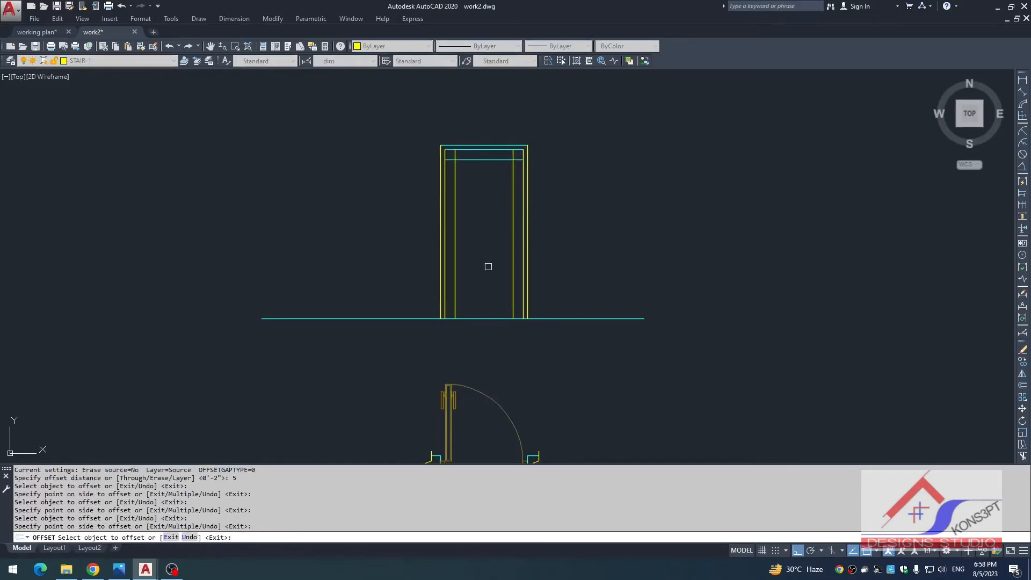
pyautogui.press('Return')
# - Examine the bottom rail below the lower panel in the reference door image
pyautogui.press('Return')
pyautogui.scroll(-4, 485, 310)
pyautogui.moveTo(485, 310); pyautogui.dragTo(482, 231, button='middle')
pyautogui.scroll(-2, 482, 231)
pyautogui.moveTo(482, 231); pyautogui.dragTo(474, 89, button='middle')
pyautogui.moveTo(485, 349); pyautogui.dragTo(461, 108, button='middle')
pyautogui.scroll(2, 519, 369)
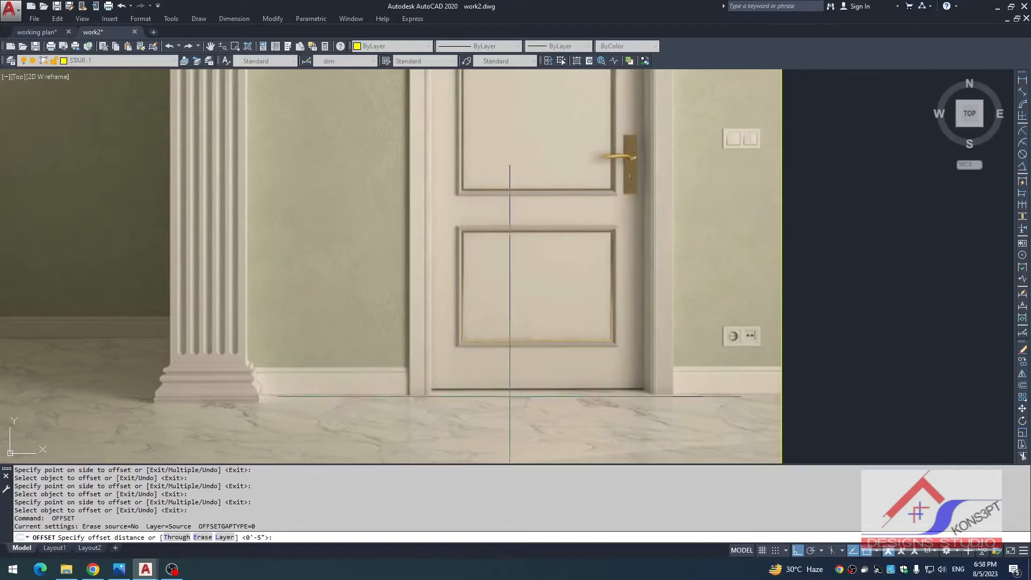
pyautogui.scroll(-8, 510, 385)
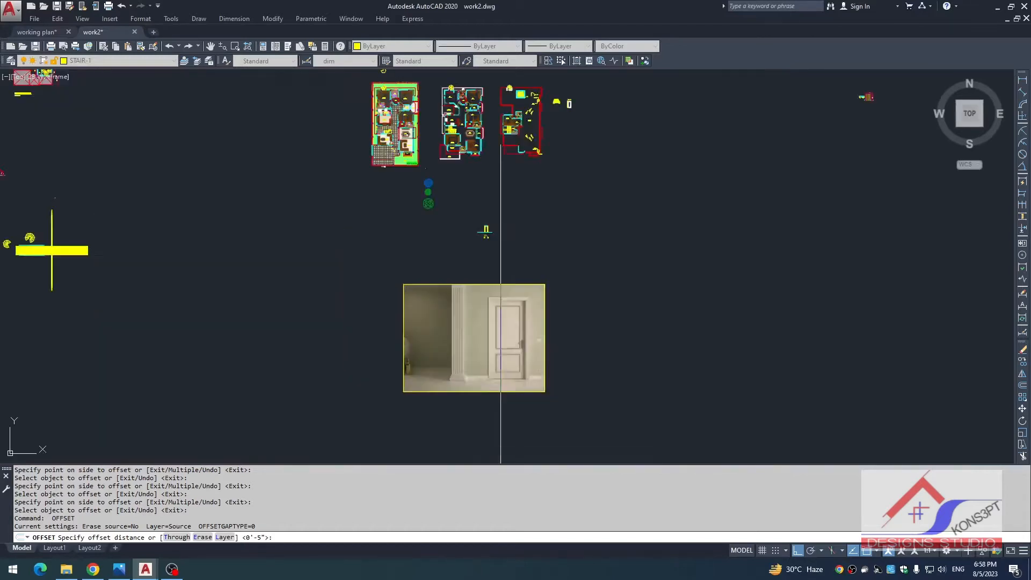
pyautogui.moveTo(376, 365); pyautogui.dragTo(349, 261, button='middle')
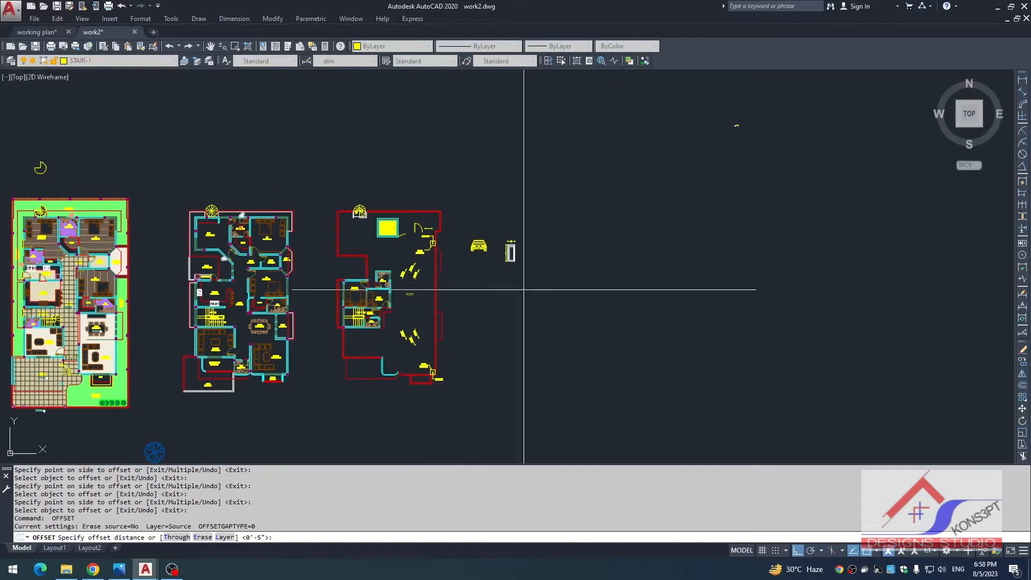
pyautogui.scroll(-3, 497, 276)
pyautogui.scroll(8, 340, 396)
pyautogui.scroll(10, 339, 396)
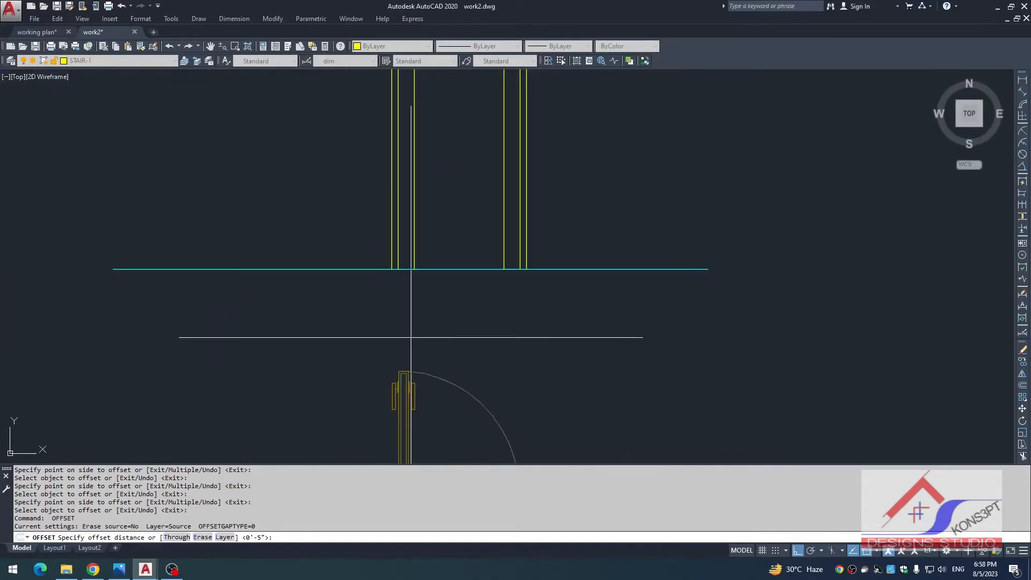
# - Offset the ground line upward by 7 inches for the bottom edge of the door panel
pyautogui.write('7')
pyautogui.press('Return')
pyautogui.click(455, 271)
pyautogui.click(431, 250)
pyautogui.press('Escape')
# - Trim the ends of the 7-inch offset line outside the inner frame's vertical lines
pyautogui.write('tr')
pyautogui.click(398, 258)
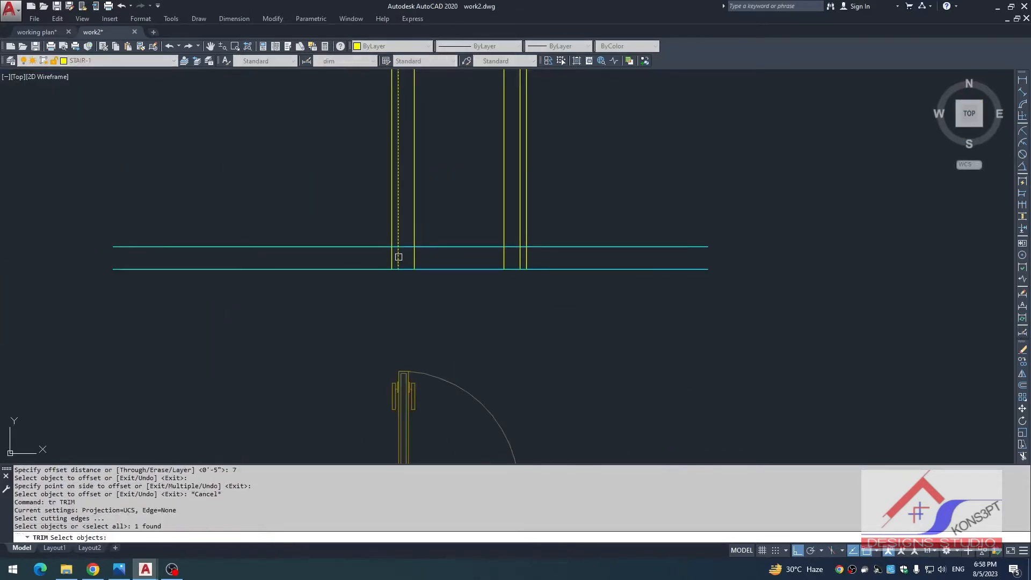
pyautogui.click(520, 254)
pyautogui.press('space')
pyautogui.click(546, 246)
pyautogui.click(359, 240)
pyautogui.click(349, 255)
pyautogui.press('Escape')
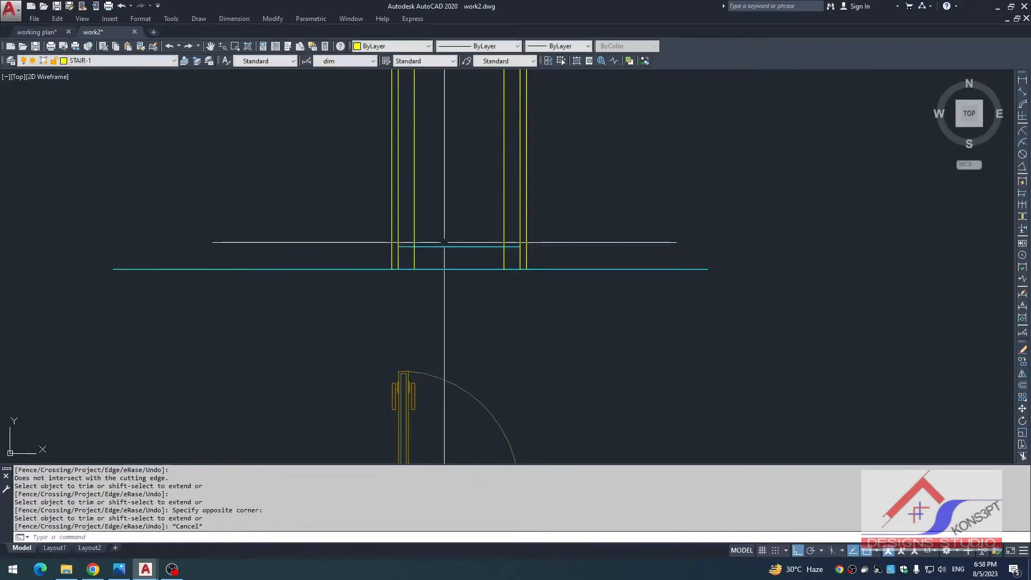
# - Fillet the two lower corners of the door panel outline at zero radius
pyautogui.write('f')
pyautogui.click(439, 246)
pyautogui.click(415, 239)
pyautogui.press('space')
pyautogui.click(492, 246)
pyautogui.click(503, 231)
pyautogui.scroll(-2, 445, 437)
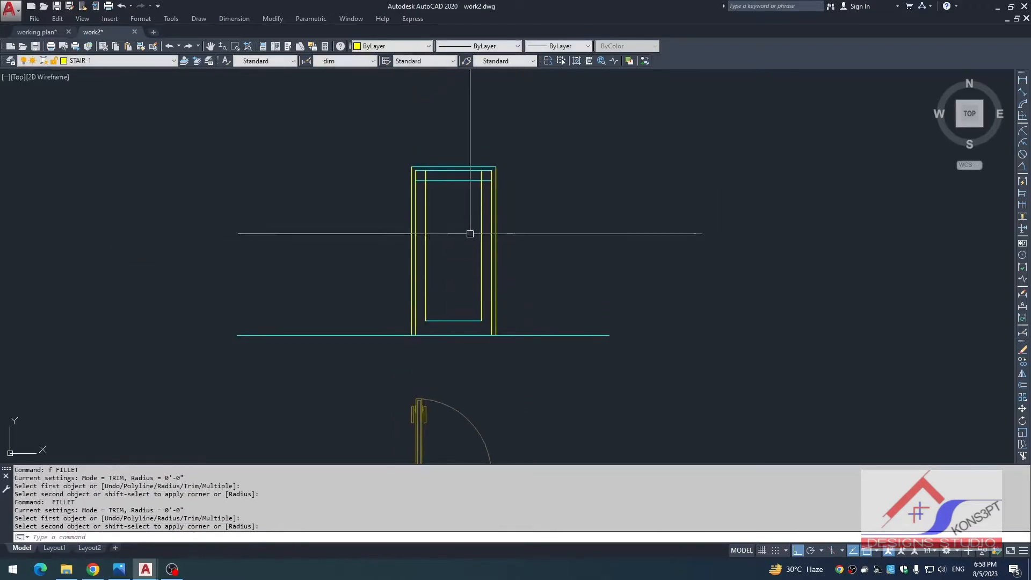
# - Fillet the two upper corners of the door panel outline to close the rectangle
pyautogui.scroll(2, 473, 202)
pyautogui.press('space')
pyautogui.click(478, 173)
pyautogui.click(489, 190)
pyautogui.click(487, 192)
pyautogui.press('space')
pyautogui.click(418, 171)
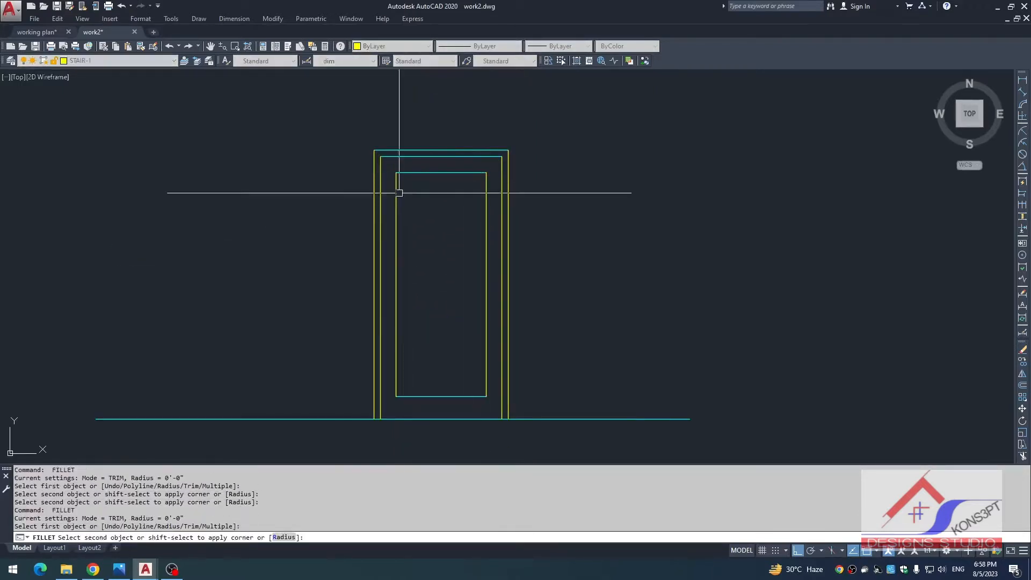
pyautogui.click(396, 194)
pyautogui.press('Escape')
# - Examine the proportions of the upper and lower panels and the rail between them in the reference door image
pyautogui.scroll(-2, 476, 199)
pyautogui.scroll(3, 473, 226)
pyautogui.press('Escape')
pyautogui.scroll(-2, 465, 225)
pyautogui.press('Escape')
pyautogui.press('Escape')
pyautogui.moveTo(464, 248); pyautogui.dragTo(442, 247, button='middle')
pyautogui.scroll(2, 424, 275)
pyautogui.press('Escape')
pyautogui.press('Escape')
pyautogui.scroll(-2, 445, 298)
pyautogui.moveTo(462, 313); pyautogui.dragTo(460, 198, button='middle')
pyautogui.scroll(-2, 457, 204)
pyautogui.moveTo(450, 354); pyautogui.dragTo(445, 195, button='middle')
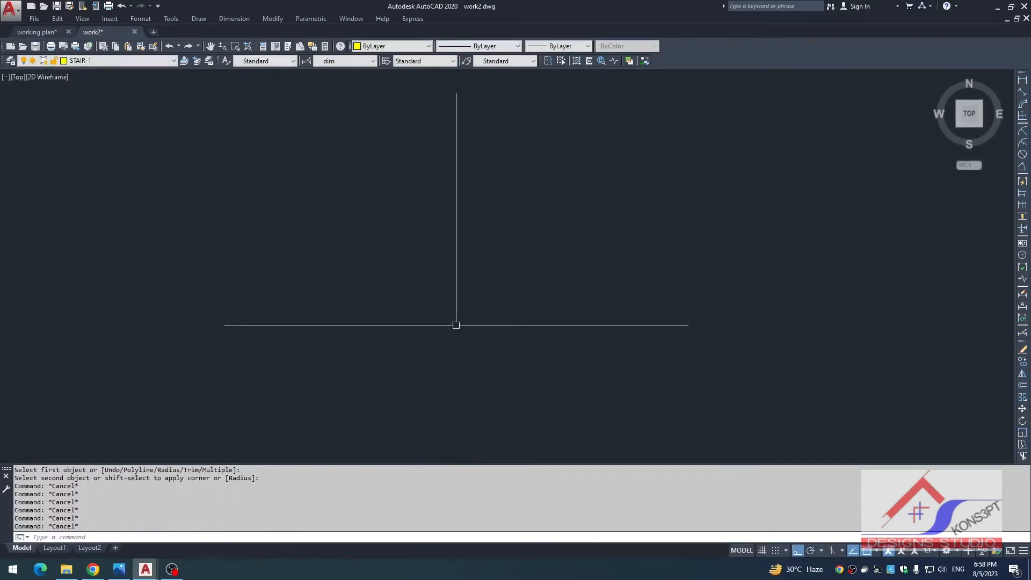
pyautogui.scroll(-2, 456, 319)
pyautogui.moveTo(456, 323); pyautogui.dragTo(448, 244, button='middle')
pyautogui.scroll(-1, 453, 352)
pyautogui.moveTo(453, 354); pyautogui.dragTo(448, 279, button='middle')
pyautogui.scroll(2, 499, 349)
pyautogui.moveTo(524, 317); pyautogui.dragTo(494, 283, button='middle')
pyautogui.scroll(-1, 490, 417)
pyautogui.moveTo(486, 407); pyautogui.dragTo(477, 305, button='middle')
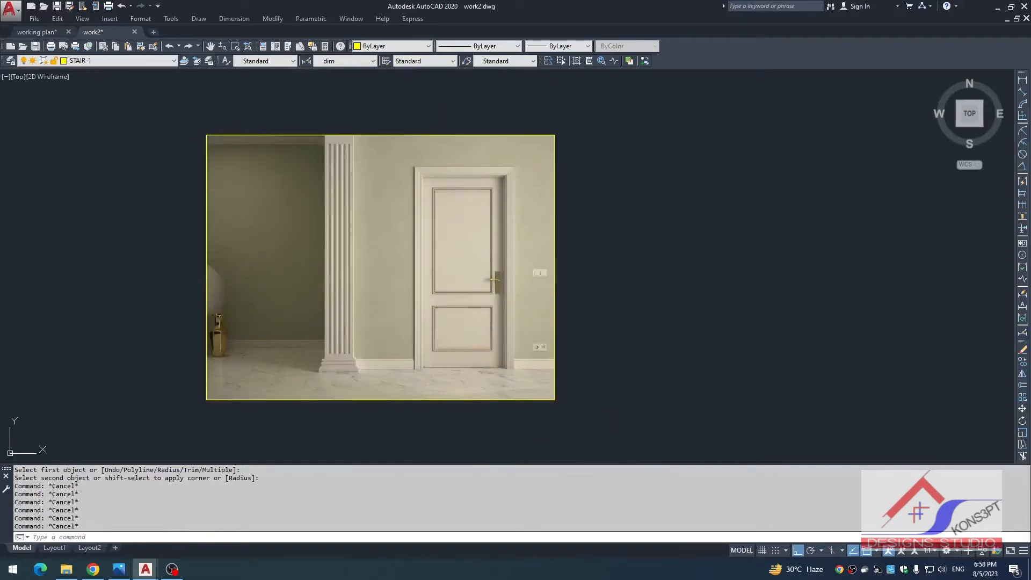
pyautogui.scroll(2, 464, 345)
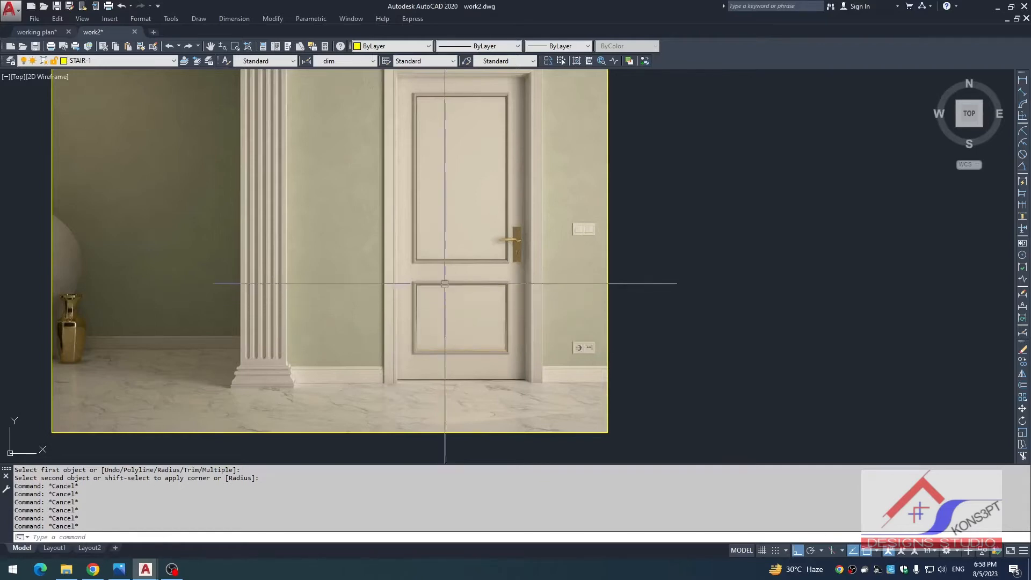
pyautogui.scroll(-2, 451, 311)
pyautogui.scroll(-2, 452, 334)
pyautogui.moveTo(444, 301); pyautogui.dragTo(430, 430, button='middle')
pyautogui.moveTo(396, 227); pyautogui.dragTo(417, 327, button='middle')
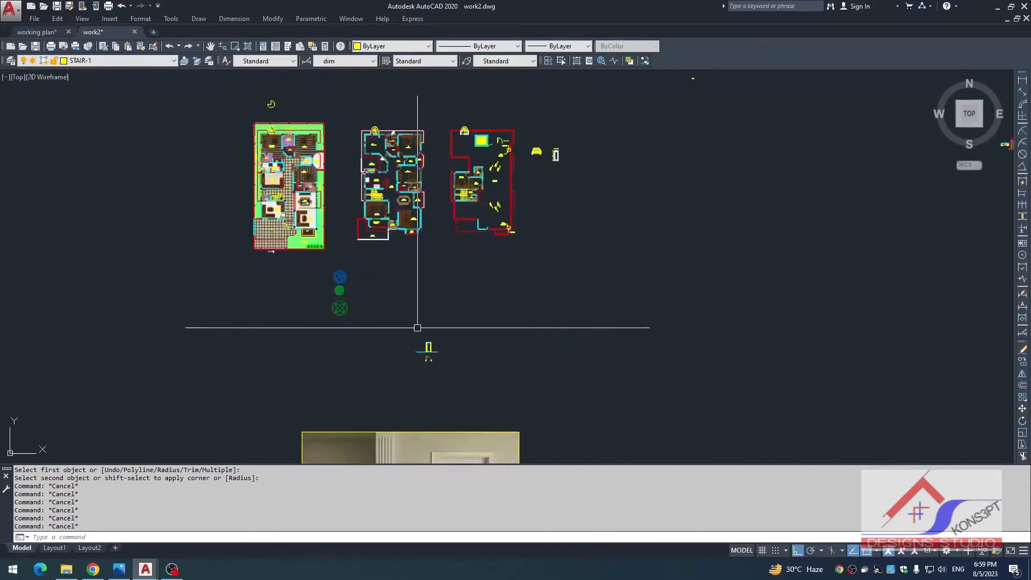
# - Offset the panel outline's bottom line upward by 24 inches to set the lower panel's height
pyautogui.scroll(7, 417, 327)
pyautogui.moveTo(481, 452); pyautogui.dragTo(477, 302, button='middle')
pyautogui.write('o')
pyautogui.press('Return')
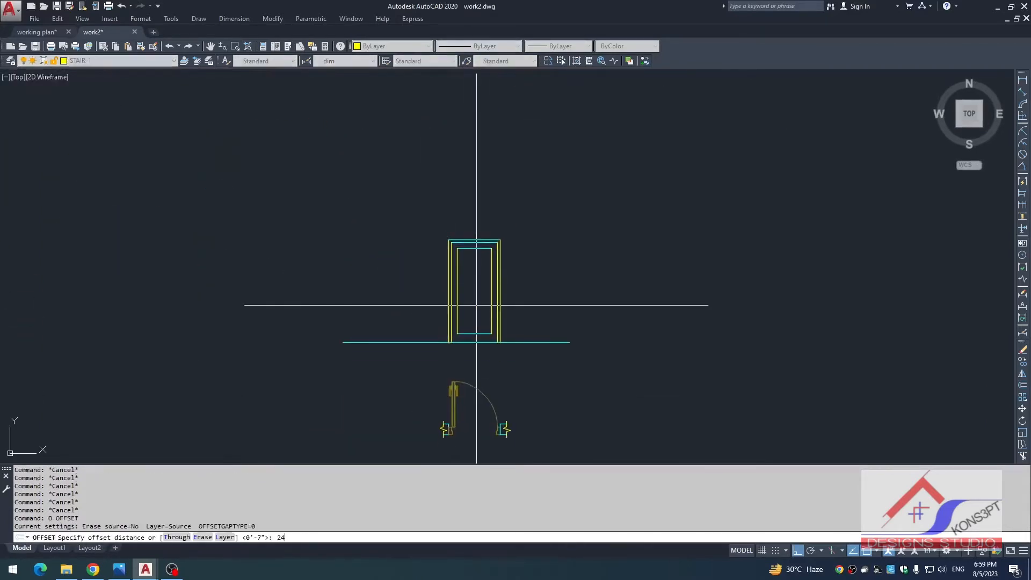
pyautogui.write('24')
pyautogui.press('Return')
pyautogui.scroll(2, 473, 322)
pyautogui.click(472, 340)
pyautogui.click(483, 311)
pyautogui.press('Return')
# - Offset the lower panel's top line upward by 5 inches to form the middle rail
pyautogui.press('Return')
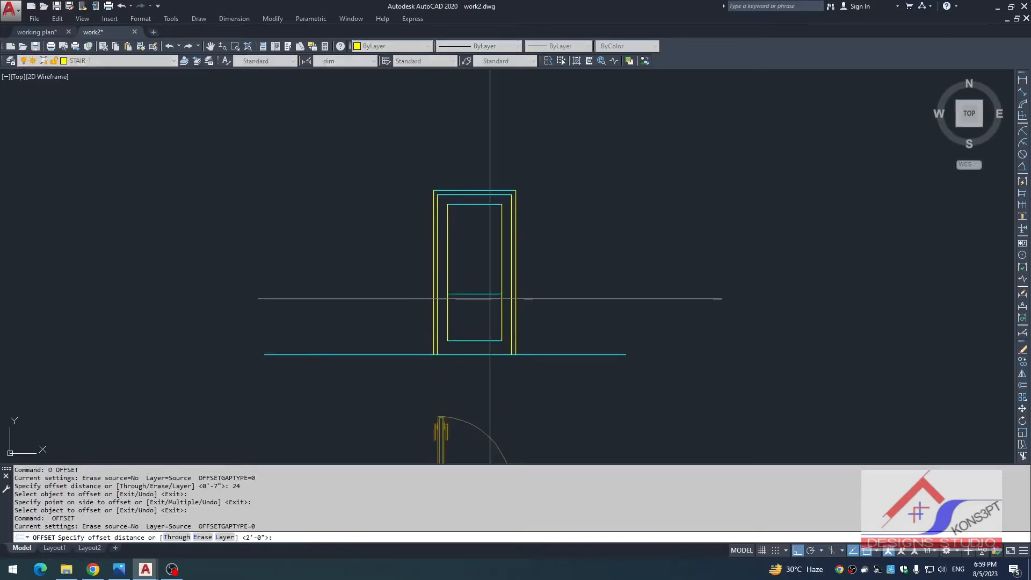
pyautogui.press('Return')
pyautogui.press('Escape')
# - Trim the panel outline's vertical lines between the two middle rail lines to separate the upper and lower panels
pyautogui.write('tr')
pyautogui.press('Return')
pyautogui.press('Return')
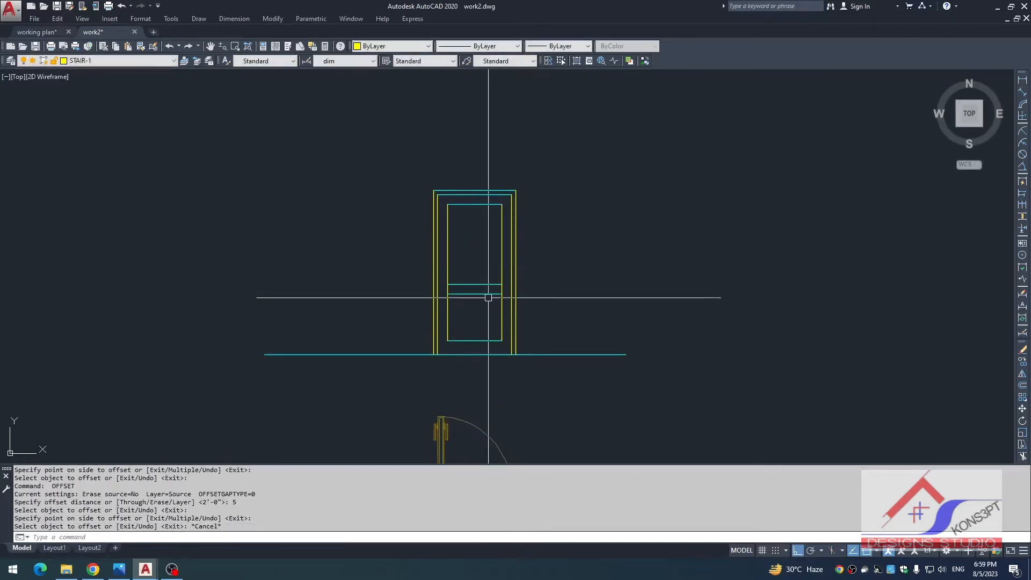
pyautogui.scroll(4, 489, 295)
pyautogui.click(520, 274)
pyautogui.click(368, 290)
pyautogui.press('Escape')
pyautogui.scroll(-5, 484, 276)
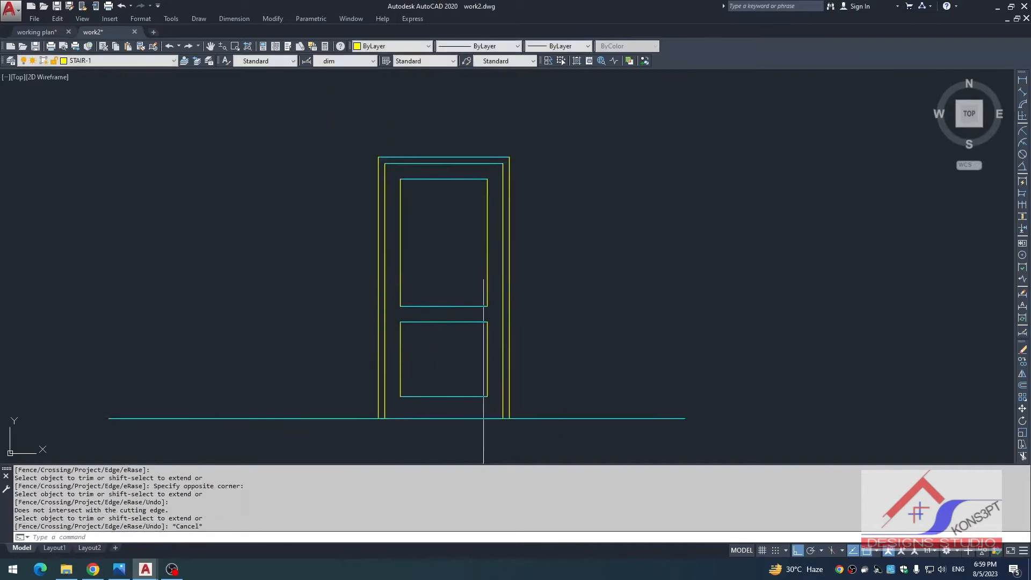
# - Offset the four lines of the upper panel's outline inward by 0.5 inch
pyautogui.press('Escape')
pyautogui.write('o')
pyautogui.press('Return')
pyautogui.write('.5')
pyautogui.press('Return')
pyautogui.scroll(2, 465, 175)
pyautogui.scroll(-4, 461, 218)
pyautogui.scroll(8, 462, 242)
pyautogui.scroll(-10, 462, 268)
pyautogui.scroll(10, 457, 292)
pyautogui.scroll(-2, 460, 242)
pyautogui.scroll(2, 467, 231)
pyautogui.scroll(-2, 465, 255)
pyautogui.moveTo(465, 256); pyautogui.dragTo(468, 194, button='middle')
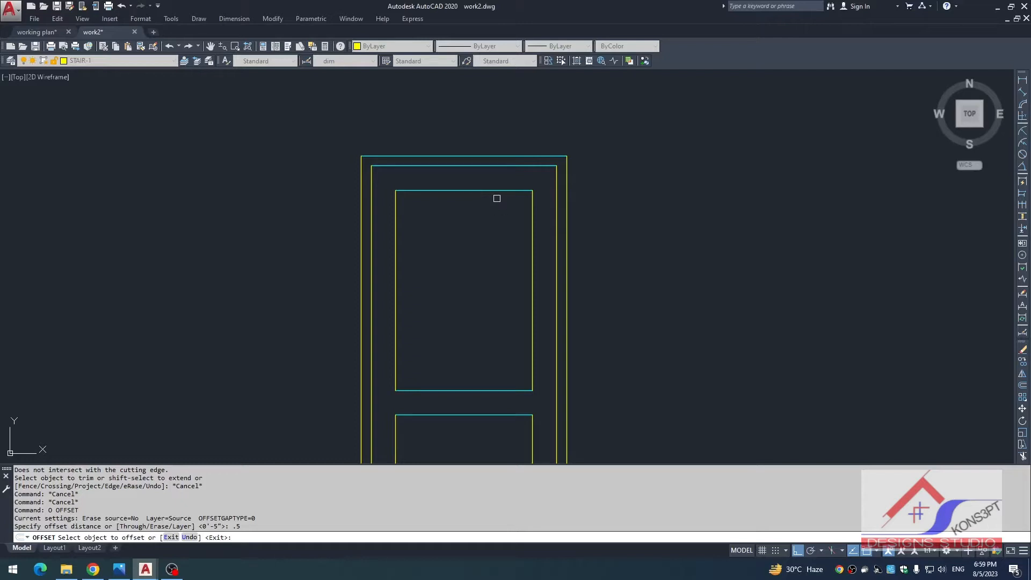
pyautogui.scroll(2, 457, 188)
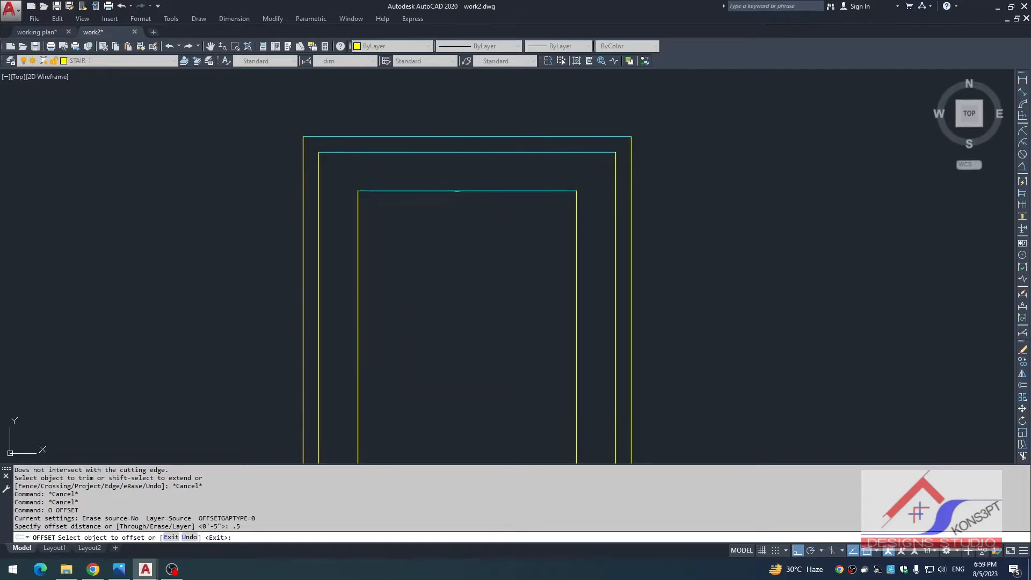
pyautogui.scroll(-2, 482, 216)
pyautogui.scroll(2, 455, 169)
pyautogui.click(463, 170)
pyautogui.click(408, 193)
pyautogui.click(379, 198)
pyautogui.click(386, 194)
pyautogui.click(596, 194)
pyautogui.click(590, 183)
pyautogui.scroll(-4, 504, 182)
pyautogui.scroll(3, 477, 181)
pyautogui.scroll(-3, 481, 141)
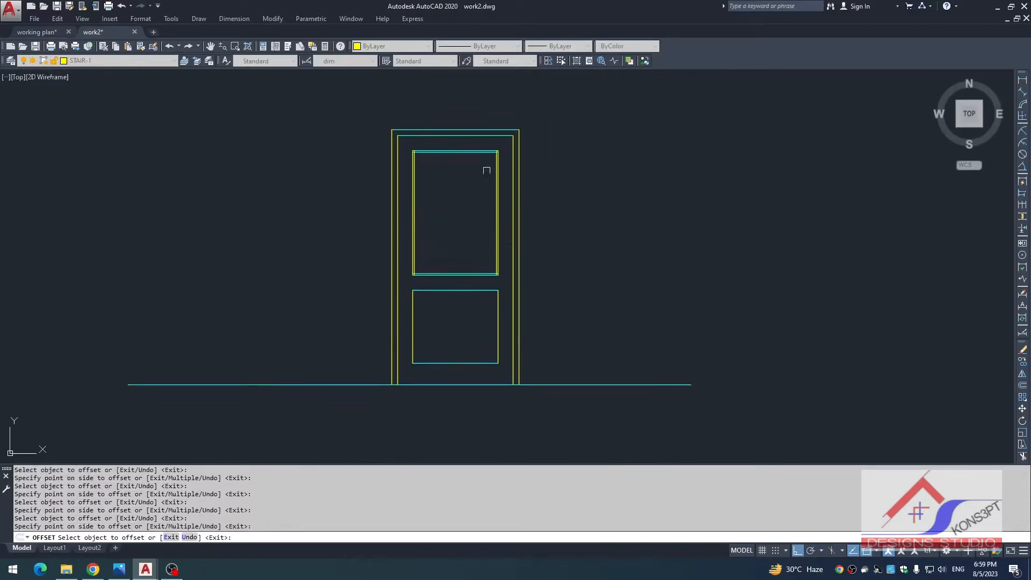
pyautogui.scroll(4, 487, 179)
pyautogui.press('Escape')
pyautogui.press('Escape')
# - Erase the four separate lines offset inside the upper panel
pyautogui.scroll(-2, 490, 145)
pyautogui.scroll(2, 413, 166)
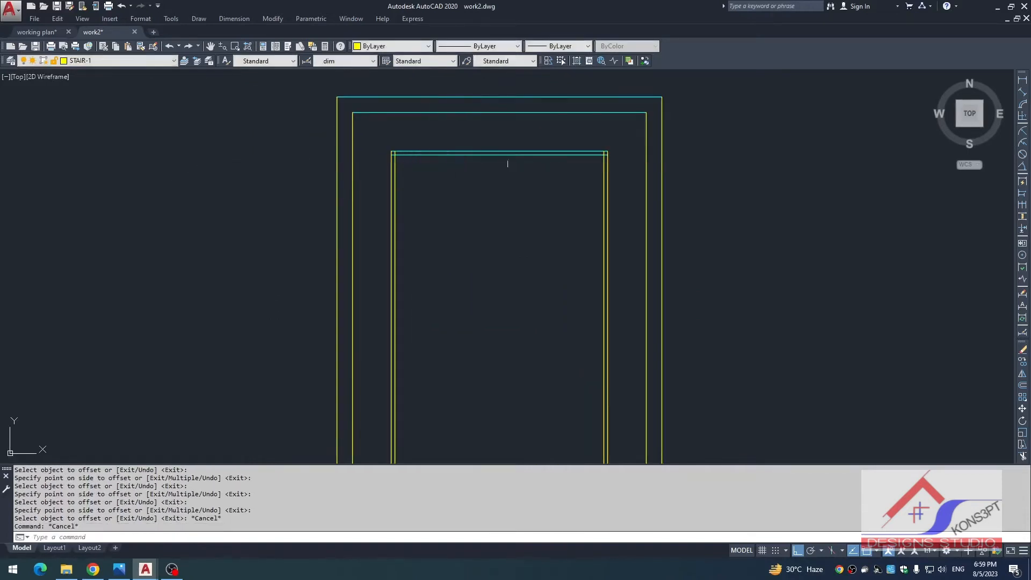
pyautogui.click(571, 154)
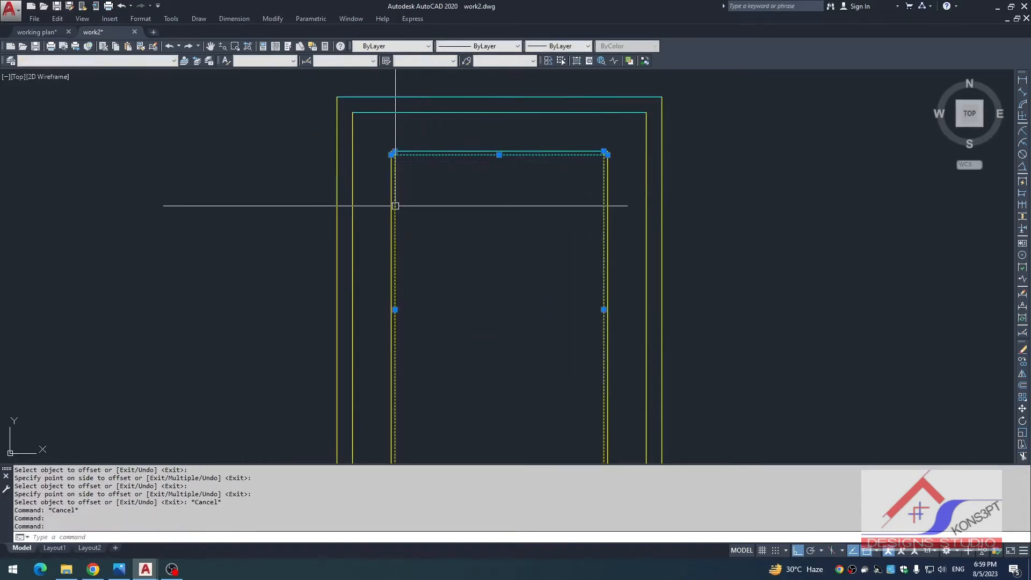
pyautogui.write('e')
pyautogui.press('Return')
pyautogui.scroll(-2, 427, 322)
pyautogui.click(448, 285)
pyautogui.press('space')
pyautogui.press('Escape')
# - Create closed boundary polylines from the outlines of the upper and lower panels
pyautogui.write('bo')
pyautogui.press('space')
pyautogui.press('space')
pyautogui.click(471, 249)
pyautogui.scroll(-2, 472, 249)
pyautogui.press('Return')
pyautogui.press('Escape')
# - Offset the upper panel's boundary polyline inward by 0.5 inch
pyautogui.write('o')
pyautogui.press('Return')
pyautogui.write('.5')
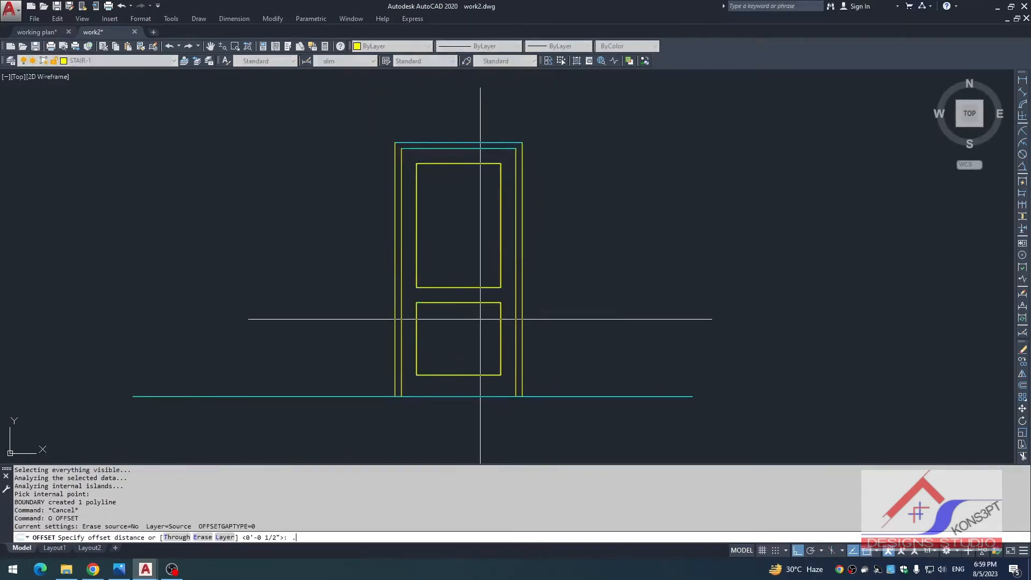
pyautogui.press('Return')
pyautogui.scroll(2, 464, 135)
pyautogui.click(460, 181)
pyautogui.click(460, 196)
pyautogui.press('Return')
# - Offset the upper panel's inner polyline inward by 1 inch to form the wide moulding band
pyautogui.press('Return')
pyautogui.scroll(3, 437, 195)
pyautogui.write('1')
pyautogui.press('Return')
pyautogui.click(443, 199)
pyautogui.click(445, 234)
pyautogui.press('Return')
# - Offset the upper panel's innermost polyline inward by another 0.5 inch
pyautogui.press('Return')
pyautogui.write('.5')
pyautogui.press('Return')
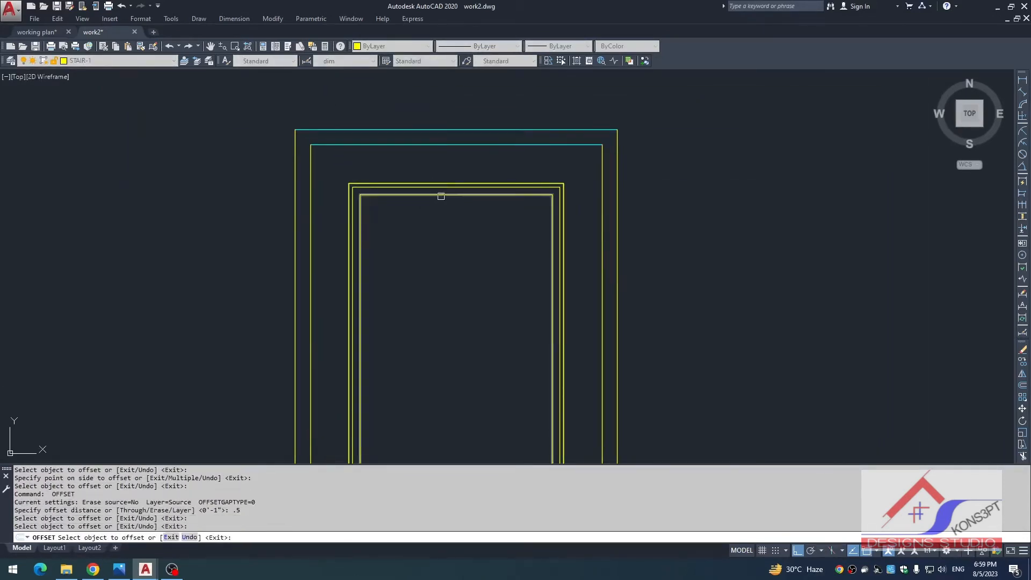
pyautogui.click(441, 197)
pyautogui.click(469, 249)
pyautogui.scroll(2, 463, 230)
pyautogui.press('Escape')
pyautogui.press('Escape')
# - Draw diagonal mitre lines joining the nested outlines at the upper panel's two top corners
pyautogui.write('l')
pyautogui.press('Return')
pyautogui.click(496, 265)
pyautogui.click(514, 246)
pyautogui.press('Escape')
pyautogui.press('Return')
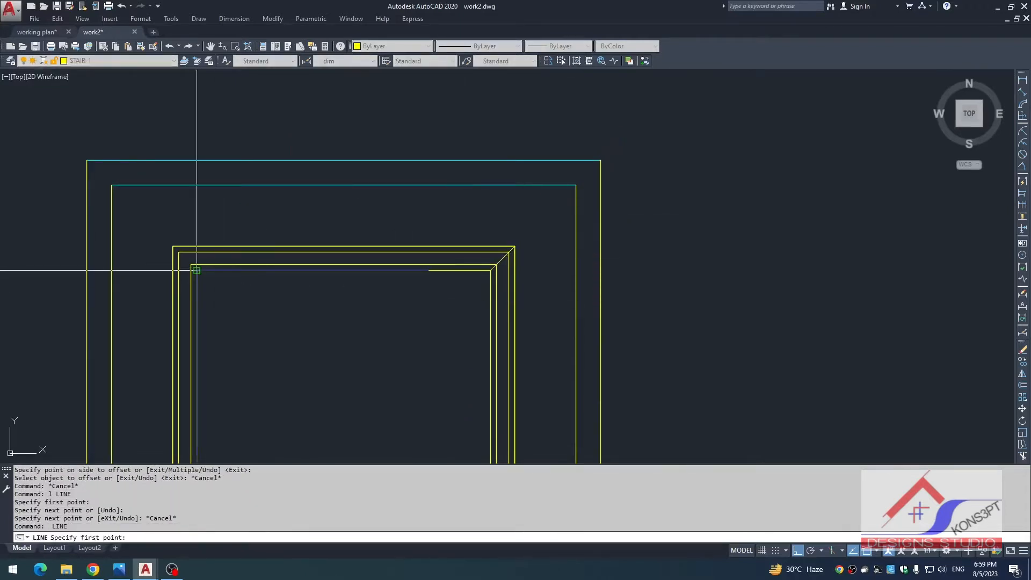
pyautogui.click(172, 247)
pyautogui.press('Escape')
# - Erase the outermost boundary polyline that overlaps the upper panel's original outline
pyautogui.click(211, 246)
pyautogui.write('e')
pyautogui.press('Return')
# - Try to erase the original line on the right side of the upper panel's outline
pyautogui.scroll(-4, 289, 129)
pyautogui.moveTo(290, 193); pyautogui.dragTo(287, 106, button='middle')
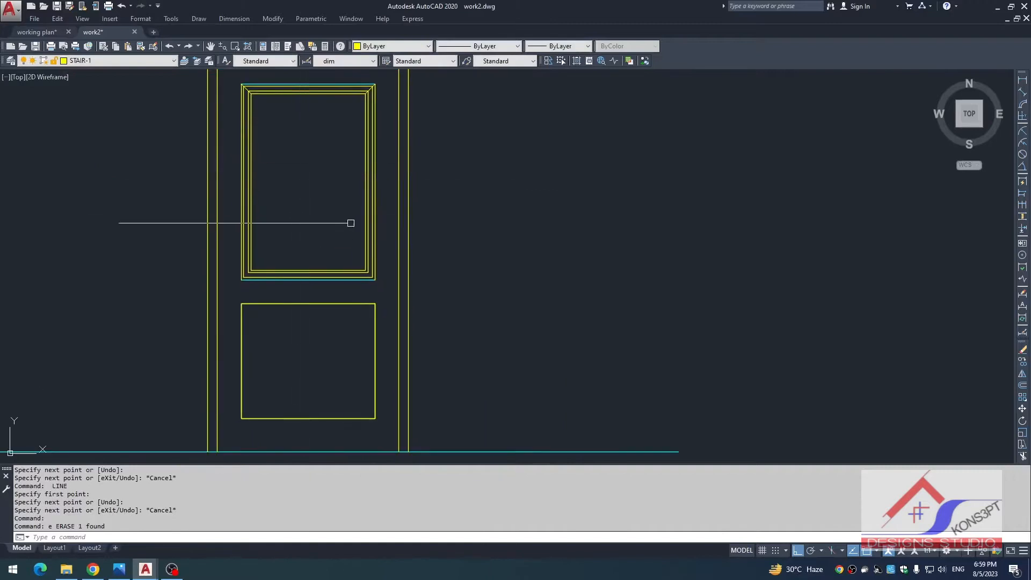
pyautogui.scroll(2, 383, 231)
pyautogui.click(372, 233)
pyautogui.write('e')
pyautogui.press('Return')
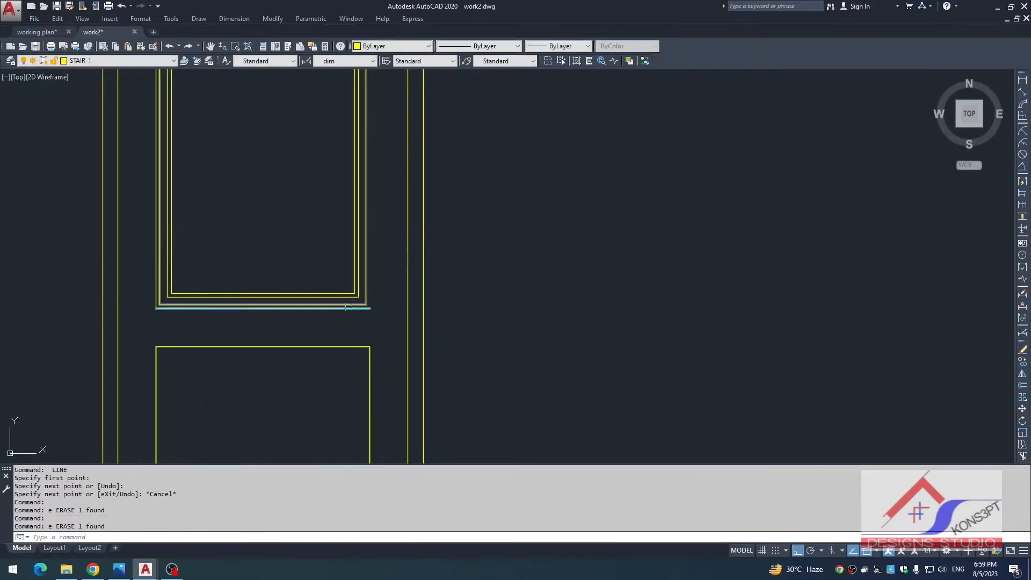
pyautogui.press('Return')
# - Match the properties of the upper panel's cyan top line to the yellow panel lines
pyautogui.moveTo(385, 285); pyautogui.dragTo(396, 348, button='middle')
pyautogui.scroll(6, 380, 121)
pyautogui.press('Escape')
pyautogui.write('ma')
pyautogui.press('Return')
pyautogui.click(407, 234)
pyautogui.click(413, 201)
pyautogui.click(369, 244)
# - Match the properties of the upper panel's cyan bottom line to the yellow panel lines
pyautogui.scroll(-3, 450, 183)
pyautogui.scroll(1, 339, 265)
pyautogui.moveTo(354, 457); pyautogui.dragTo(355, 365, button='middle')
pyautogui.click(363, 353)
pyautogui.press('Escape')
pyautogui.press('Return')
pyautogui.click(375, 343)
pyautogui.click(377, 350)
pyautogui.press('Escape')
# - Draw a diagonal mitre line across the nested outlines at the upper panel's bottom-left corner
pyautogui.write('l')
pyautogui.press('Return')
pyautogui.scroll(4, 311, 330)
pyautogui.click(311, 341)
pyautogui.click(272, 380)
pyautogui.press('Escape')
# - Mirror the bottom-left mitre line about the upper panel's vertical centreline, keeping the original
pyautogui.scroll(-4, 377, 398)
pyautogui.click(304, 415)
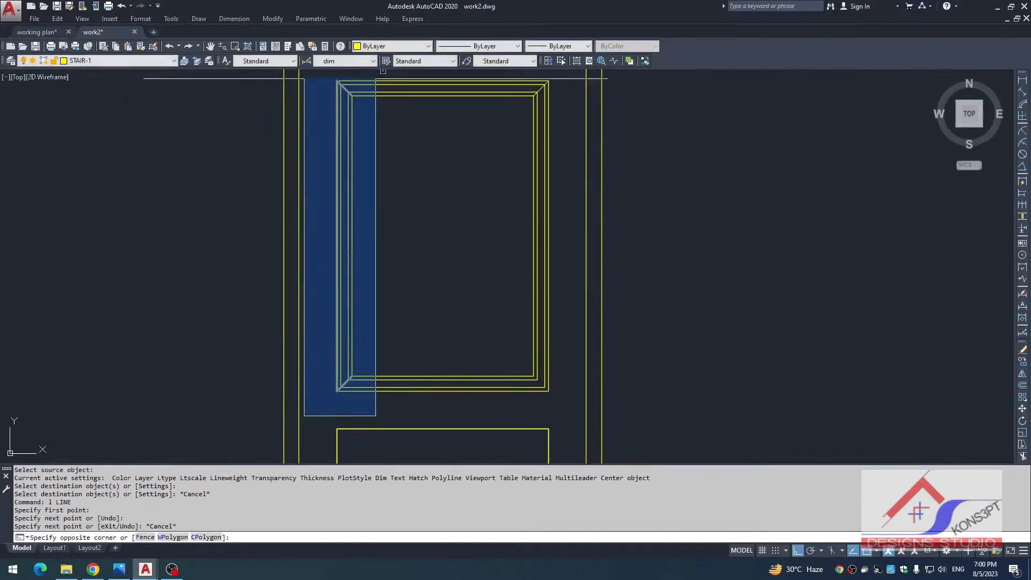
pyautogui.press('Escape')
pyautogui.click(372, 406)
pyautogui.write('mi')
pyautogui.press('Return')
pyautogui.click(442, 375)
pyautogui.press('Escape')
pyautogui.press('Return')
pyautogui.write('p')
pyautogui.press('Return')
pyautogui.click(446, 376)
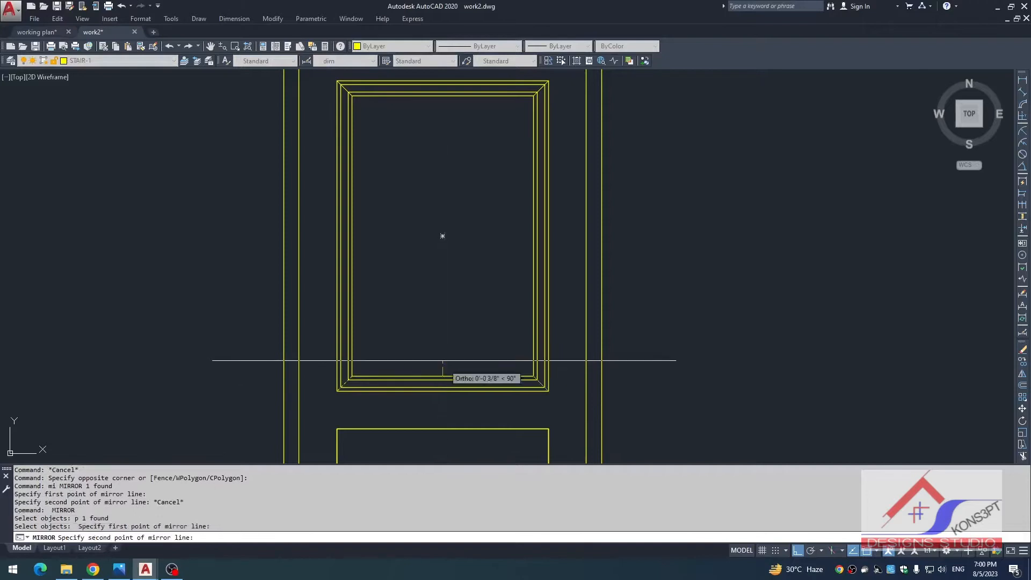
pyautogui.click(445, 346)
pyautogui.press('Return')
# - Offset the lower panel's boundary polyline inward by 0.5 inch
pyautogui.scroll(-2, 446, 355)
pyautogui.moveTo(446, 355)
pyautogui.mouseDown(button='middle')
pyautogui.moveTo(432, 304)
pyautogui.moveTo(430, 363)
pyautogui.moveTo(433, 284)
pyautogui.mouseUp(button='middle')
pyautogui.press('Escape')
pyautogui.scroll(1, 432, 343)
pyautogui.press('Escape')
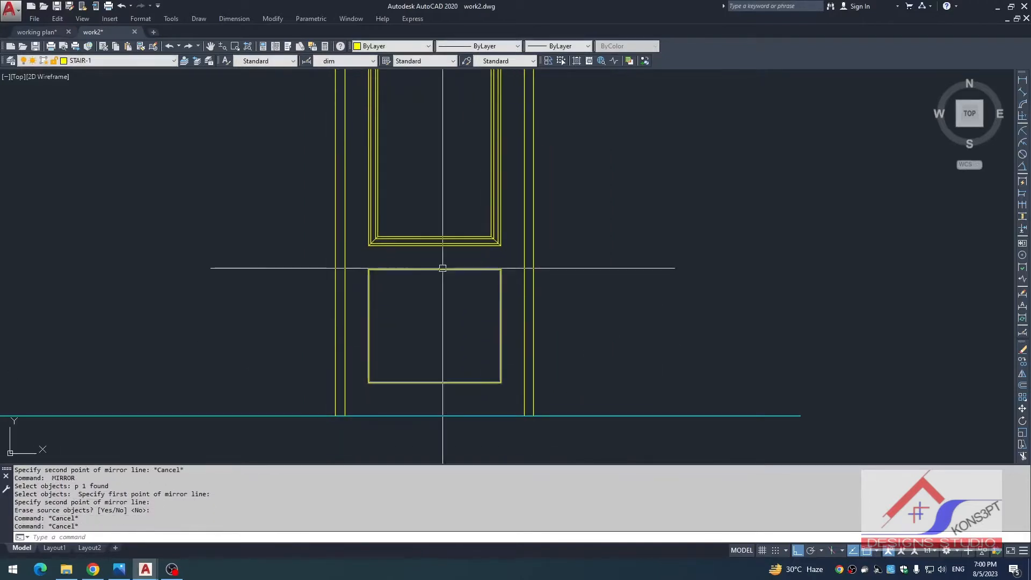
pyautogui.write('o')
pyautogui.press('Return')
pyautogui.write('.5')
pyautogui.press('Return')
pyautogui.click(439, 270)
pyautogui.click(441, 283)
pyautogui.press('Return')
# - Offset the lower panel's inner polyline inward by 1 inch to form the wide moulding band
pyautogui.press('Return')
pyautogui.write('1')
pyautogui.press('Return')
pyautogui.click(444, 270)
pyautogui.click(444, 287)
pyautogui.press('Return')
# - Offset the lower panel's innermost polyline inward by another 0.5 inch
pyautogui.press('Return')
pyautogui.write('.5')
pyautogui.press('Return')
pyautogui.click(444, 276)
pyautogui.click(466, 300)
pyautogui.press('Escape')
# - Draw diagonal mitre lines joining the nested outlines at all four corners of the lower panel
pyautogui.scroll(4, 494, 284)
pyautogui.write('l')
pyautogui.click(488, 272)
pyautogui.click(512, 247)
pyautogui.press('Escape')
pyautogui.press('space')
pyautogui.click(199, 271)
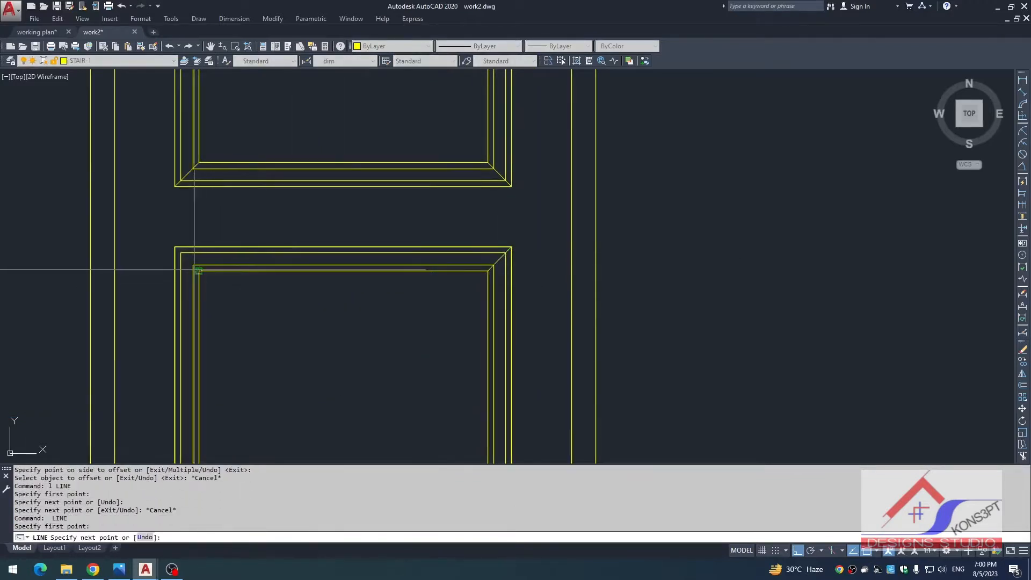
pyautogui.scroll(-2, 255, 312)
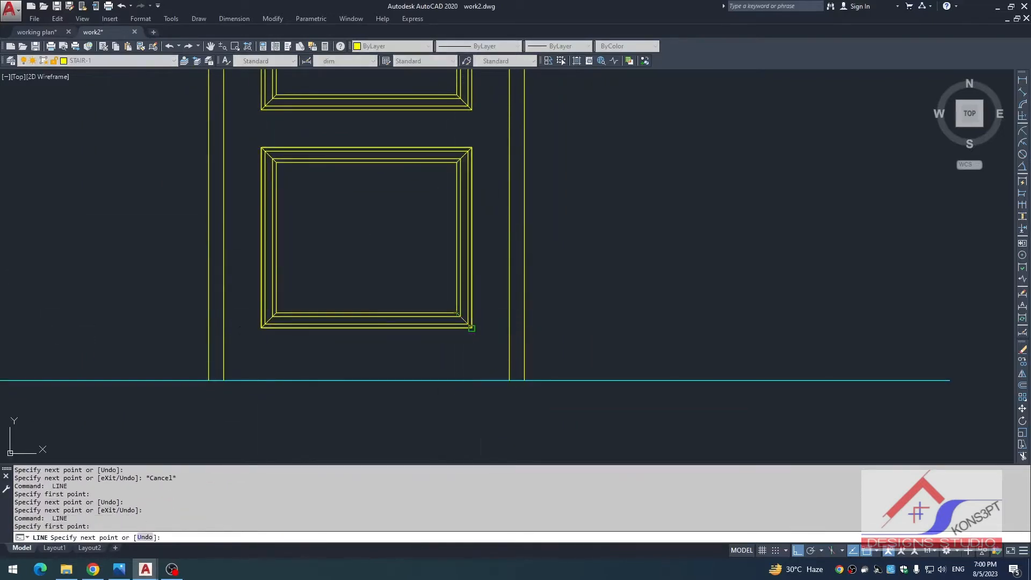
pyautogui.scroll(-8, 475, 222)
pyautogui.press('Escape')
pyautogui.press('Escape')
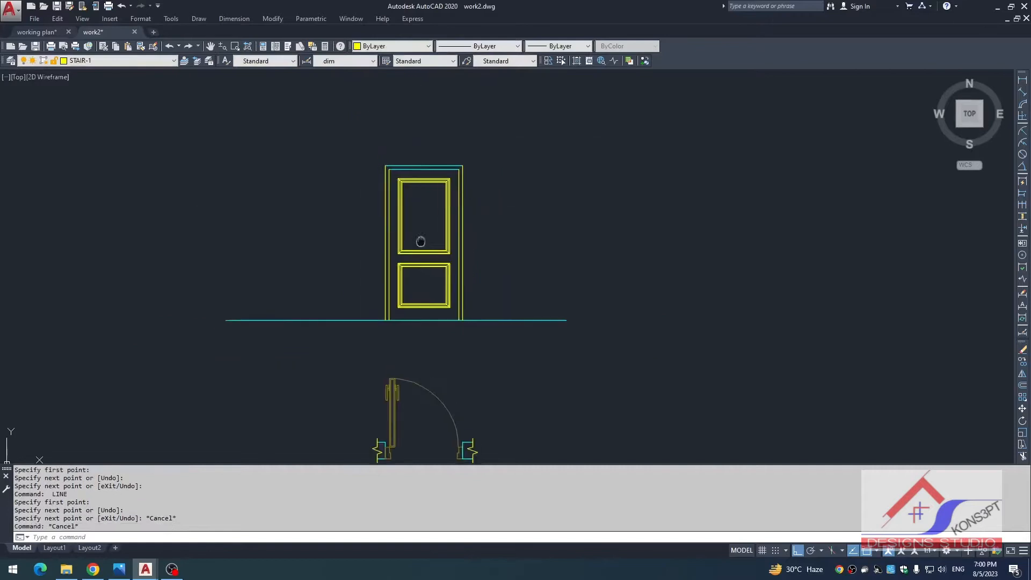
# - Match the properties of the whole door elevation, frame and panels, to those of the door in the plan below
pyautogui.write('ma')
pyautogui.press('Return')
pyautogui.scroll(2, 449, 244)
pyautogui.click(404, 290)
pyautogui.scroll(-2, 435, 296)
pyautogui.click(396, 115)
pyautogui.click(469, 250)
pyautogui.press('Escape')
pyautogui.press('Escape')
pyautogui.scroll(5, 470, 204)
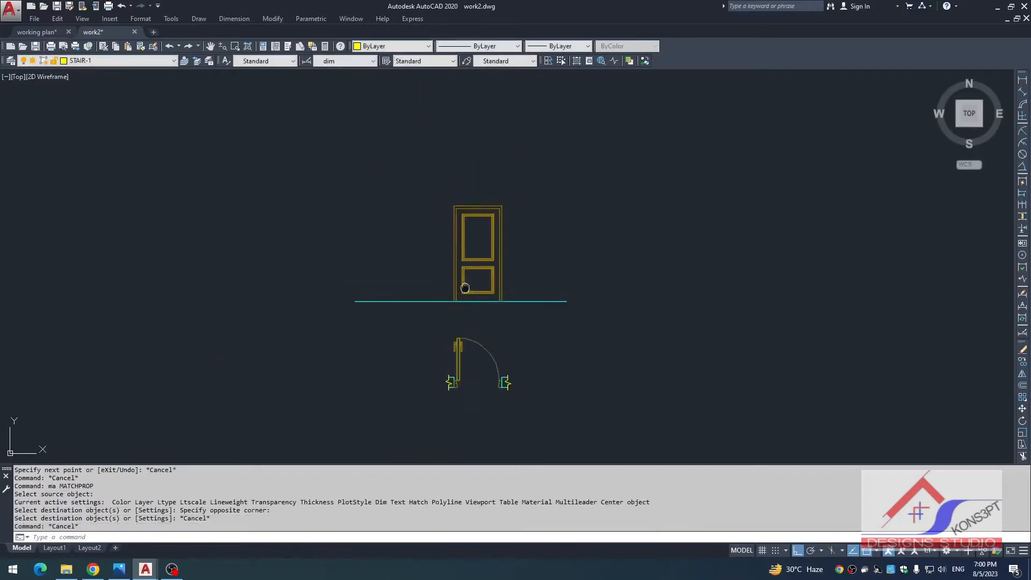
# - Copy the lever handle from the existing reference door elevation to the new elevation, using the floor line as base reference
pyautogui.scroll(-10, 371, 233)
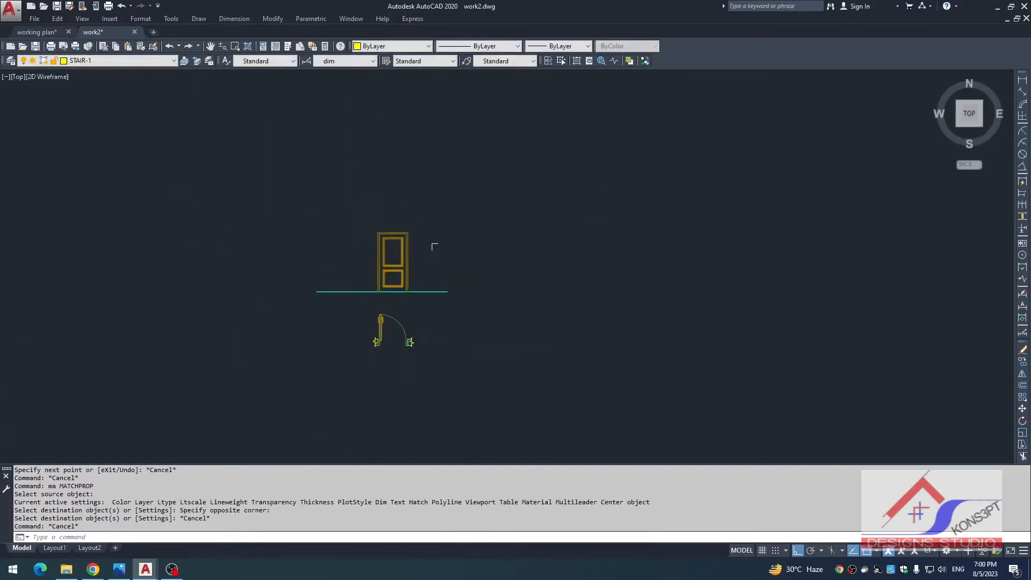
pyautogui.press('Escape')
pyautogui.scroll(10, 662, 249)
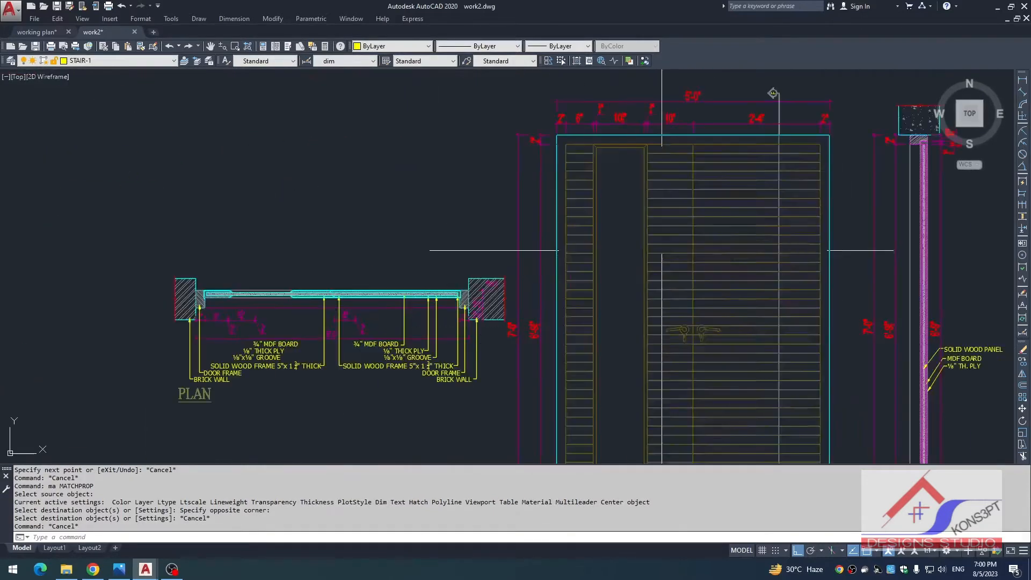
pyautogui.click(509, 250)
pyautogui.write('co')
pyautogui.press('Return')
pyautogui.scroll(-2, 500, 310)
pyautogui.moveTo(499, 310); pyautogui.dragTo(490, 234, button='middle')
pyautogui.press('Escape')
pyautogui.press('Return')
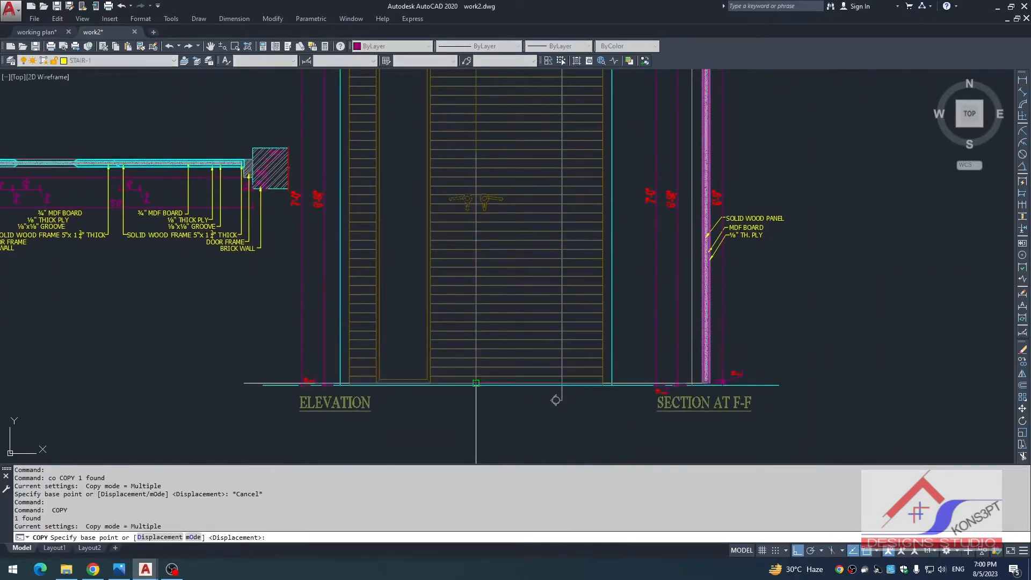
pyautogui.scroll(-10, 564, 203)
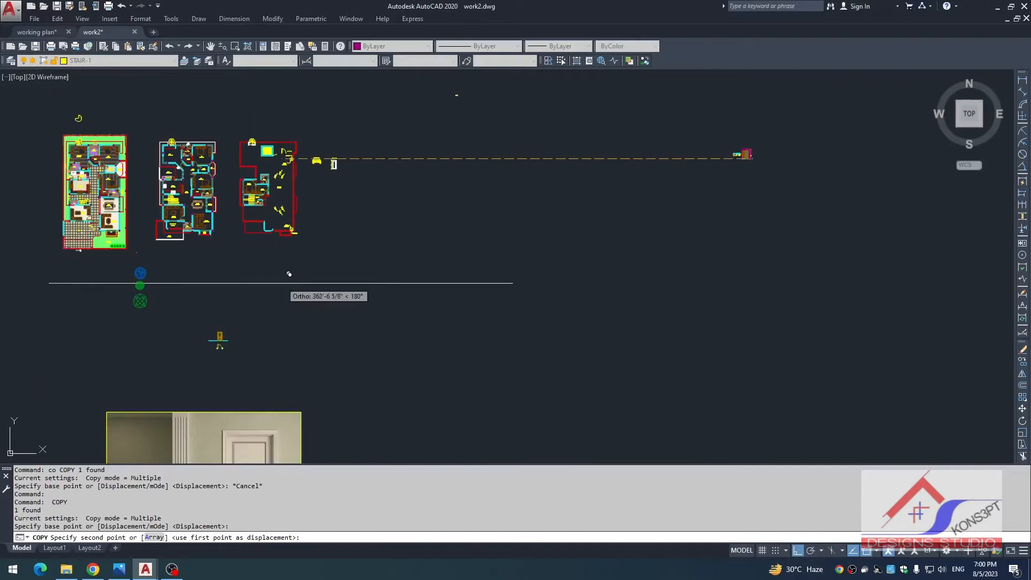
pyautogui.scroll(10, 370, 272)
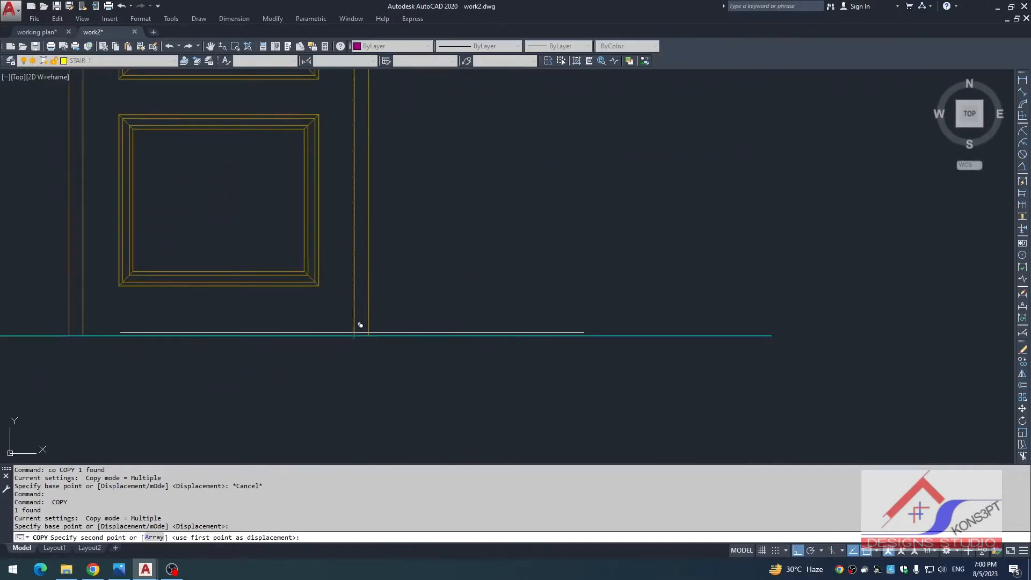
pyautogui.click(353, 332)
pyautogui.press('Escape')
pyautogui.scroll(-4, 410, 236)
pyautogui.press('Escape')
pyautogui.scroll(4, 386, 100)
pyautogui.press('Escape')
pyautogui.click(382, 294)
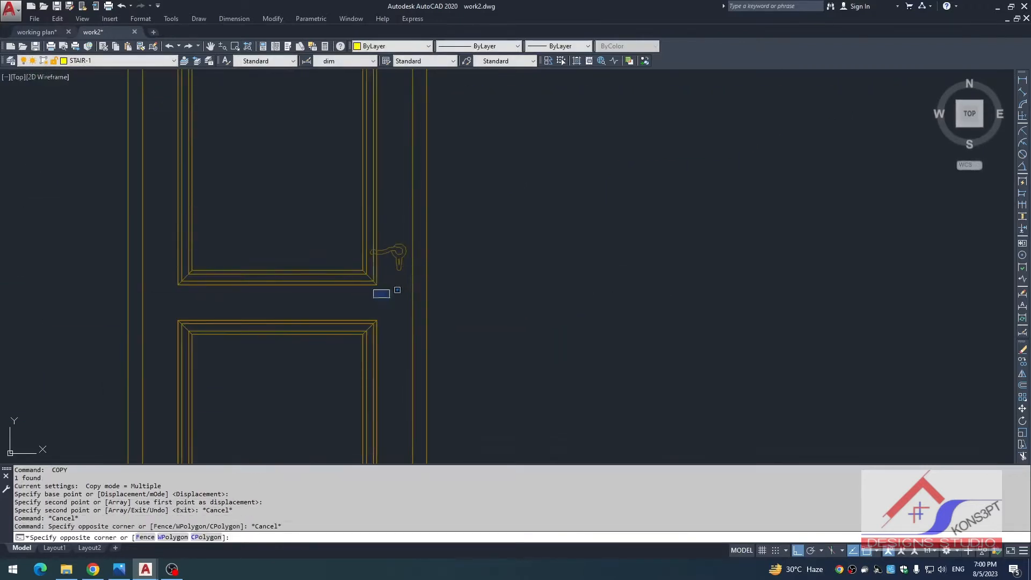
pyautogui.press('Escape')
pyautogui.click(392, 256)
pyautogui.scroll(-2, 422, 271)
pyautogui.moveTo(444, 290); pyautogui.dragTo(448, 223, button='middle')
pyautogui.write(', m')
pyautogui.press('Return')
pyautogui.press('Escape')
pyautogui.press('Escape')
# - Measure the handle's height above the floor line with a vertical linear dimension beside the door
pyautogui.write('dli')
pyautogui.press('Return')
pyautogui.scroll(4, 415, 188)
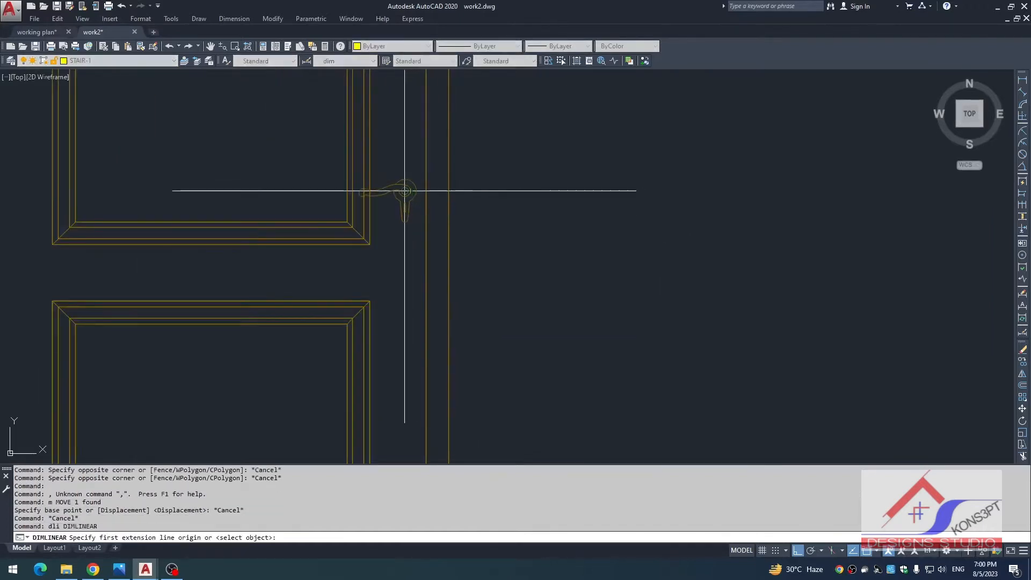
pyautogui.click(405, 191)
pyautogui.scroll(-4, 424, 253)
pyautogui.scroll(2, 411, 279)
pyautogui.click(428, 289)
pyautogui.click(524, 236)
pyautogui.press('Escape')
pyautogui.press('Escape')
pyautogui.moveTo(514, 159); pyautogui.dragTo(506, 237, button='middle')
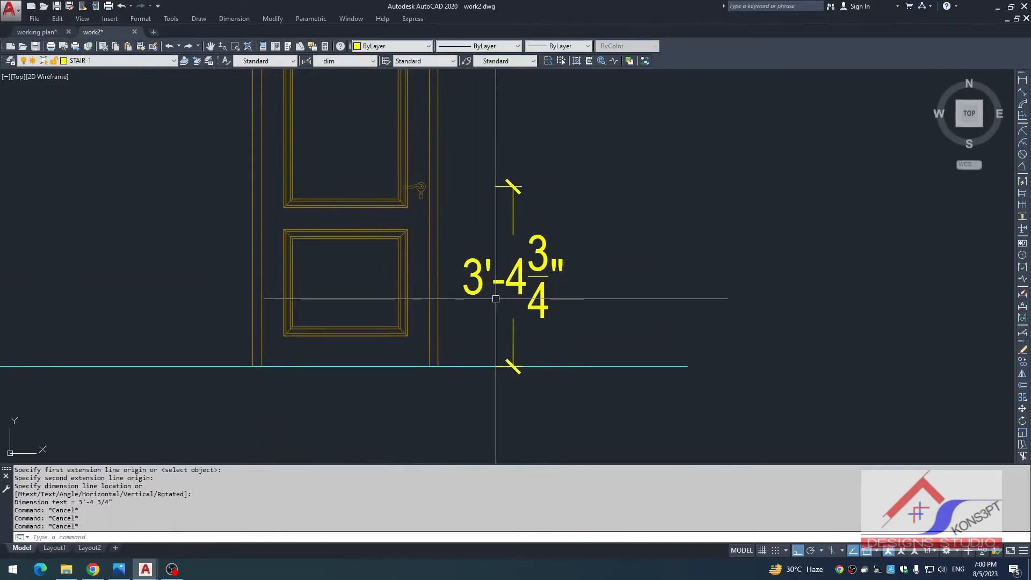
# - Offset the floor line upward by 3'-6" as a guide for the handle height
pyautogui.write('o')
pyautogui.press('Return')
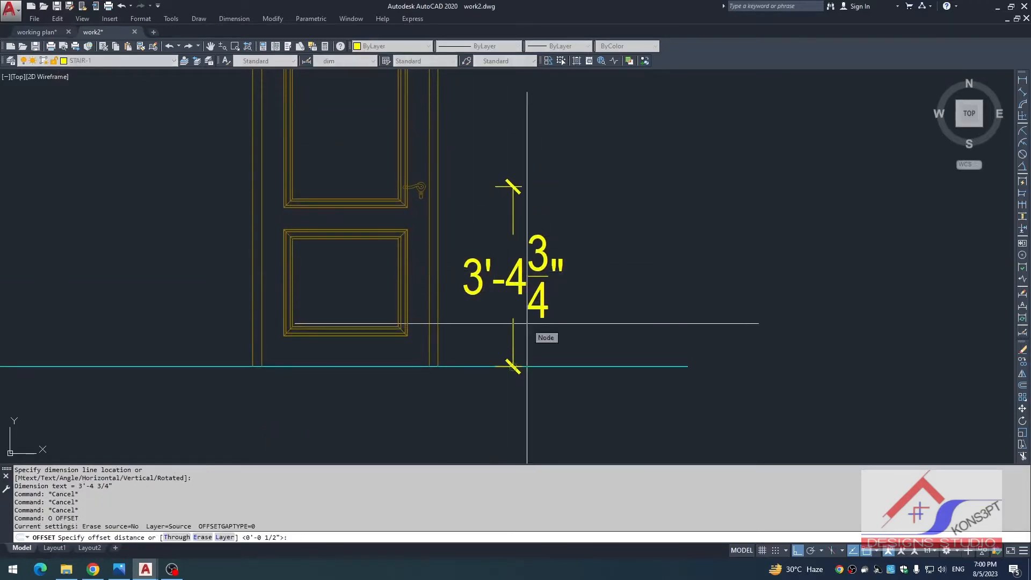
pyautogui.click(487, 367)
pyautogui.click(479, 306)
pyautogui.press('Escape')
# - Move the door handle vertically so its centre sits on the offset guide line
pyautogui.scroll(5, 428, 198)
pyautogui.click(417, 173)
pyautogui.click(395, 225)
pyautogui.write(', m')
pyautogui.click(398, 149)
pyautogui.click(398, 126)
pyautogui.scroll(-5, 411, 229)
pyautogui.press('Escape')
# - Erase the handle-height dimension and the offset guide line
pyautogui.press('Escape')
pyautogui.moveTo(670, 167); pyautogui.dragTo(651, 223)
pyautogui.write('e')
pyautogui.moveTo(588, 279); pyautogui.dragTo(523, 333)
pyautogui.write('e')
pyautogui.scroll(-5, 493, 287)
pyautogui.press('Escape')
pyautogui.press('Escape')
pyautogui.scroll(3, 445, 267)
pyautogui.scroll(-5, 494, 338)
pyautogui.moveTo(520, 347); pyautogui.dragTo(474, 288, button='middle')
pyautogui.scroll(2, 475, 289)
pyautogui.press('Escape')
pyautogui.press('Escape')
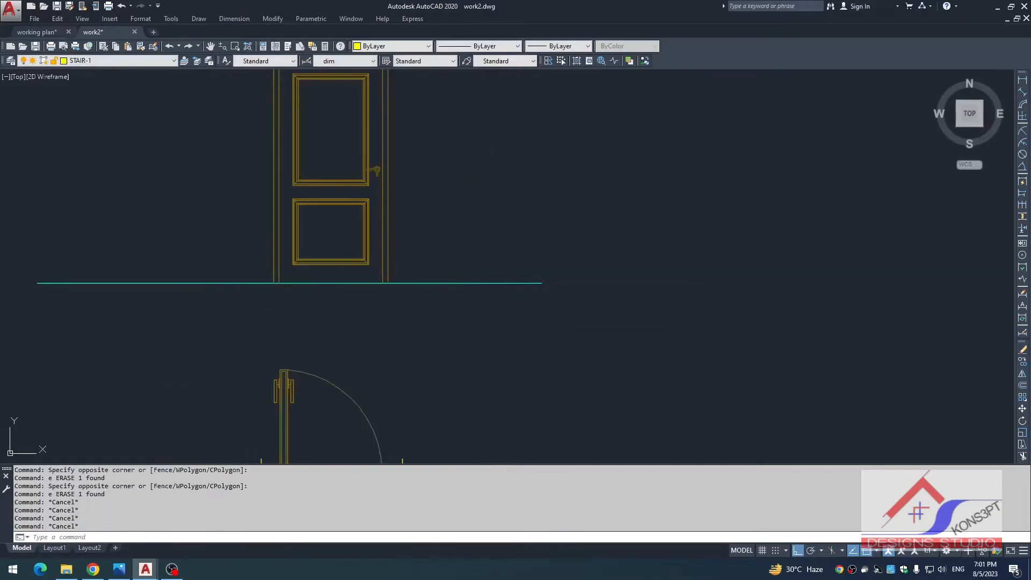
# - Stretch the right end of the floor line outward to make room beside the door elevation
pyautogui.write('sw')
pyautogui.click(555, 258)
pyautogui.click(534, 351)
pyautogui.press('Escape')
pyautogui.write('s')
pyautogui.click(577, 262)
pyautogui.click(504, 357)
pyautogui.press('space')
pyautogui.click(502, 359)
pyautogui.click(673, 355)
pyautogui.press('Escape')
pyautogui.scroll(4, 376, 179)
pyautogui.press('Escape')
pyautogui.scroll(-4, 442, 279)
pyautogui.press('Escape')
# - Draw a horizontal projection line from the top right corner of the door frame out to the right
pyautogui.scroll(-6, 448, 214)
pyautogui.moveTo(497, 215); pyautogui.dragTo(371, 260, button='middle')
pyautogui.scroll(-2, 497, 253)
pyautogui.moveTo(499, 250); pyautogui.dragTo(365, 275, button='middle')
pyautogui.scroll(12, 253, 285)
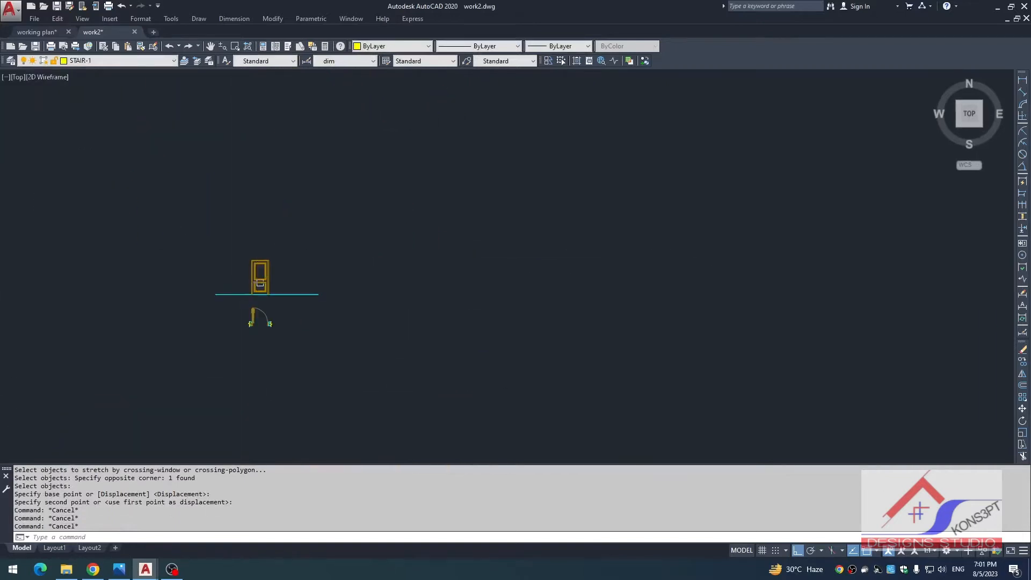
pyautogui.press('Escape')
pyautogui.write('l')
pyautogui.click(445, 214)
pyautogui.click(609, 203)
pyautogui.press('Escape')
pyautogui.scroll(-2, 485, 287)
pyautogui.scroll(-4, 462, 228)
# - Draw a vertical line between the top projection line and the floor line, to the right of the door
pyautogui.press('Escape')
pyautogui.write('l')
pyautogui.scroll(4, 458, 220)
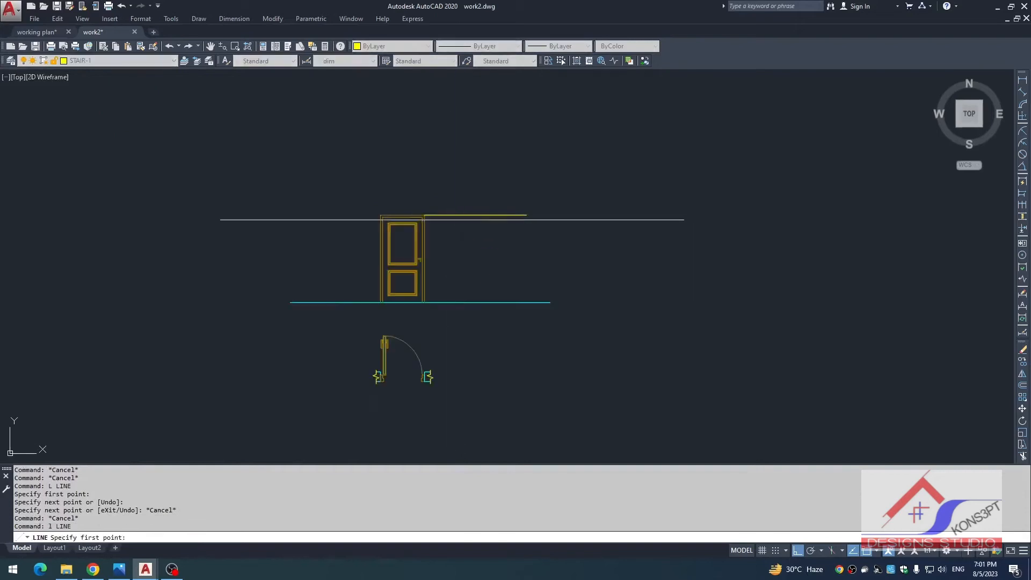
pyautogui.click(450, 303)
pyautogui.press('Escape')
# - Offset the vertical section line 9 inches to the right to form the wall thickness
pyautogui.write('o 9')
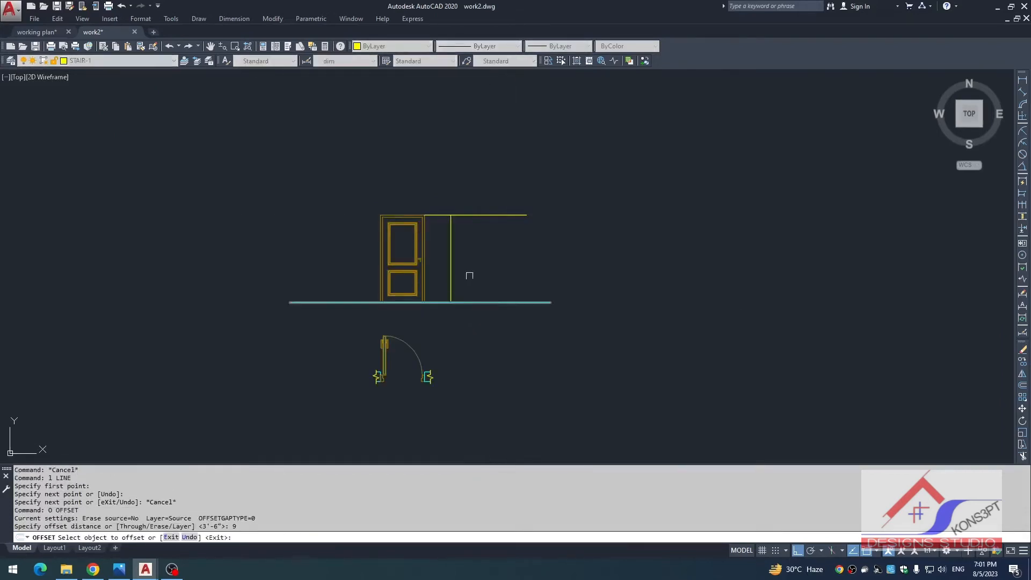
pyautogui.click(450, 257)
pyautogui.click(460, 209)
pyautogui.press('Escape')
pyautogui.press('Escape')
pyautogui.scroll(5, 460, 214)
# - Offset the top projection line upward by 9 inches to form the lintel's upper edge
pyautogui.write('o ')
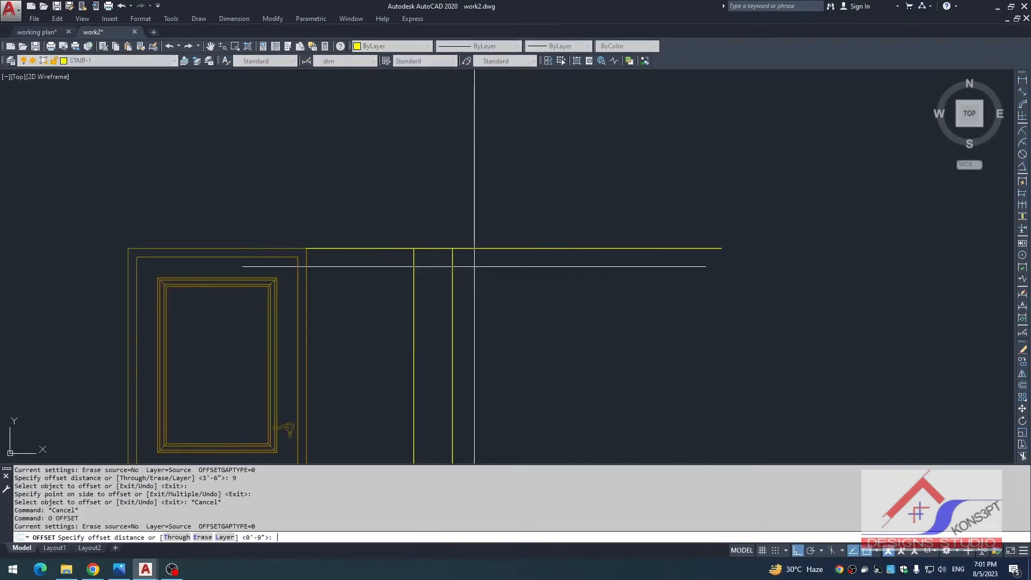
pyautogui.write('9')
pyautogui.click(474, 248)
pyautogui.click(474, 225)
pyautogui.press('Escape')
# - Extend both vertical wall lines up to the offset lintel line
pyautogui.write('ex')
pyautogui.press('space')
pyautogui.press('space')
pyautogui.click(473, 270)
pyautogui.click(382, 285)
pyautogui.press('Escape')
pyautogui.press('Escape')
# - Stretch the upper ends of both vertical wall lines above the lintel
pyautogui.write('s')
pyautogui.press('space')
pyautogui.click(459, 205)
pyautogui.click(396, 226)
pyautogui.click(497, 145)
pyautogui.press('Escape')
# - Trim the two horizontal lintel lines where they run past the vertical wall lines on both sides
pyautogui.write('tr')
pyautogui.press('space')
pyautogui.press('space')
pyautogui.click(468, 201)
pyautogui.click(511, 285)
pyautogui.click(361, 269)
pyautogui.press('Escape')
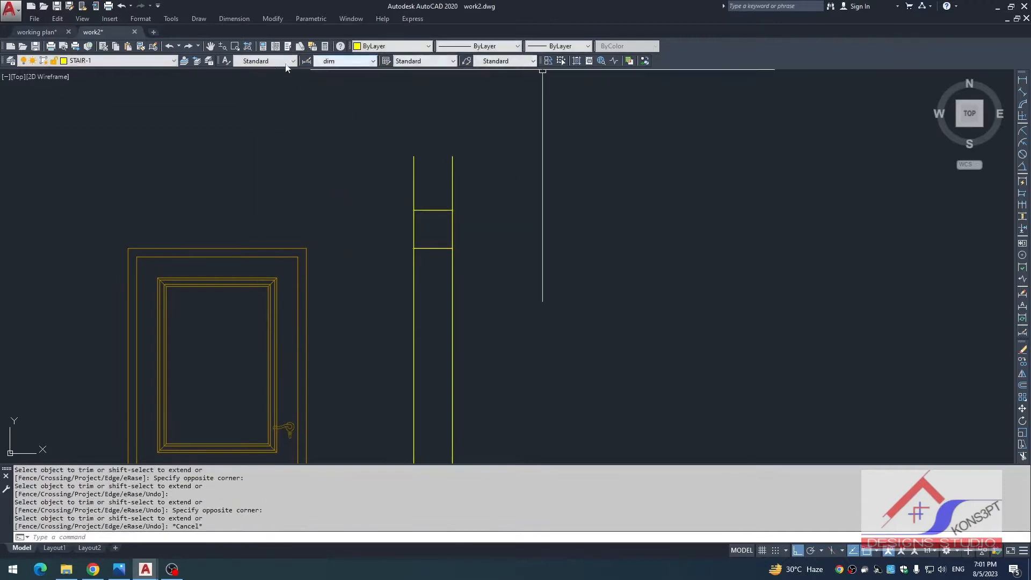
# - Add a break line across the two vertical wall lines just above the lintel
pyautogui.hotkey('ctrl', 'z')
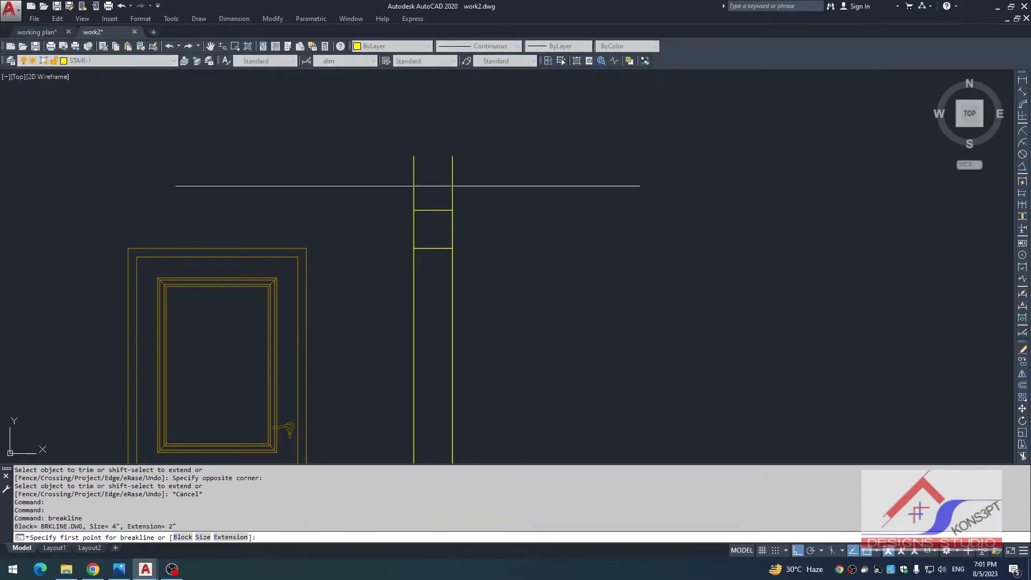
pyautogui.click(452, 179)
pyautogui.press('Escape')
# - Trim the ends of both vertical wall lines that project above the break line
pyautogui.write('tr')
pyautogui.press('space')
pyautogui.press('space')
pyautogui.click(476, 155)
pyautogui.press('Escape')
pyautogui.press('space')
pyautogui.press('space')
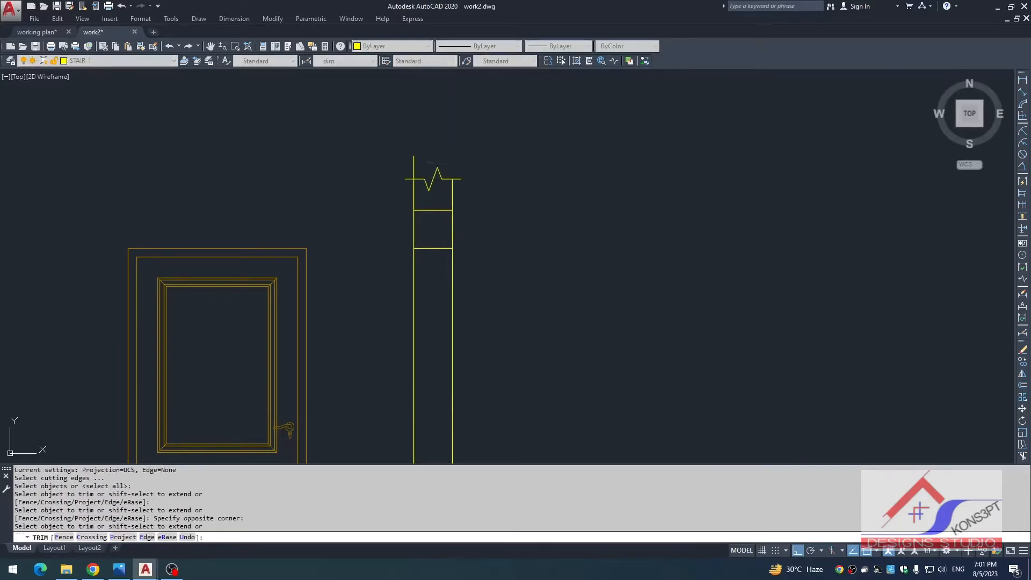
pyautogui.scroll(-4, 456, 164)
pyautogui.press('Escape')
# - Trim away both vertical wall lines below the lintel
pyautogui.write('ma')
pyautogui.press('space')
pyautogui.press('Escape')
pyautogui.write('tr')
pyautogui.press('space')
pyautogui.press('space')
pyautogui.click(472, 258)
pyautogui.click(414, 295)
pyautogui.press('Escape')
# - Draw new vertical lines down from both lower corners of the lintel
pyautogui.write('l')
pyautogui.press('space')
pyautogui.scroll(2, 458, 223)
pyautogui.click(432, 186)
pyautogui.click(432, 345)
pyautogui.press('Escape')
pyautogui.write('exz')
pyautogui.press('Escape')
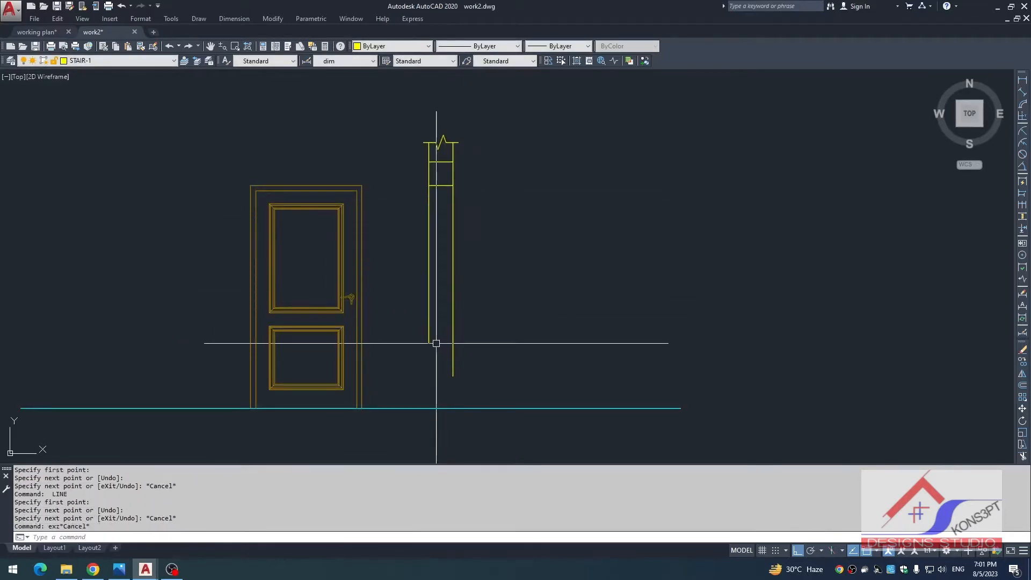
# - Extend both new vertical lines down to the ground line
pyautogui.write('ex')
pyautogui.press('space')
pyautogui.press('space')
pyautogui.click(451, 354)
pyautogui.press('Escape')
pyautogui.scroll(-2, 476, 349)
pyautogui.scroll(2, 428, 202)
pyautogui.moveTo(466, 326); pyautogui.dragTo(447, 272, button='middle')
pyautogui.press('Escape')
pyautogui.scroll(-3, 432, 277)
pyautogui.scroll(3, 432, 306)
pyautogui.click(481, 248)
pyautogui.click(385, 269)
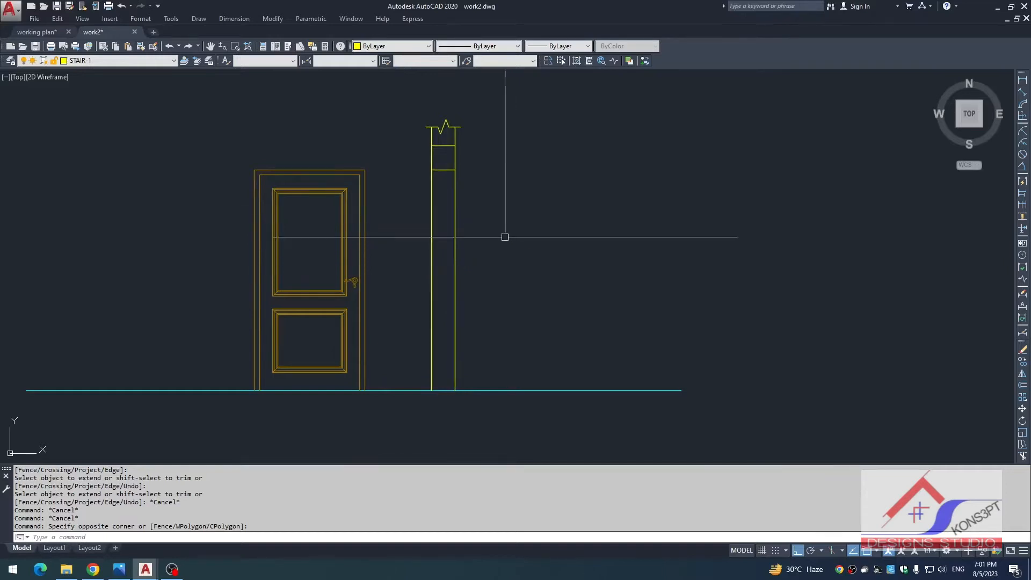
pyautogui.press('Escape')
pyautogui.press('Escape')
pyautogui.scroll(-4, 451, 185)
pyautogui.scroll(4, 395, 202)
pyautogui.scroll(-4, 371, 250)
pyautogui.press('Escape')
pyautogui.press('Escape')
pyautogui.scroll(4, 371, 190)
pyautogui.press('Escape')
pyautogui.press('Escape')
pyautogui.scroll(-2, 392, 191)
# - Copy the wood-grained door frame profile from the reference Section at F-F to the lintel's lower corner at the far wall line
pyautogui.moveTo(465, 253); pyautogui.dragTo(444, 276, button='middle')
pyautogui.scroll(-12, 384, 273)
pyautogui.moveTo(524, 191); pyautogui.dragTo(282, 307, button='middle')
pyautogui.scroll(4, 626, 193)
pyautogui.scroll(10, 625, 199)
pyautogui.moveTo(548, 429); pyautogui.dragTo(430, 262, button='middle')
pyautogui.scroll(8, 463, 314)
pyautogui.scroll(2, 453, 351)
pyautogui.click(388, 385)
pyautogui.click(597, 266)
pyautogui.scroll(4, 568, 355)
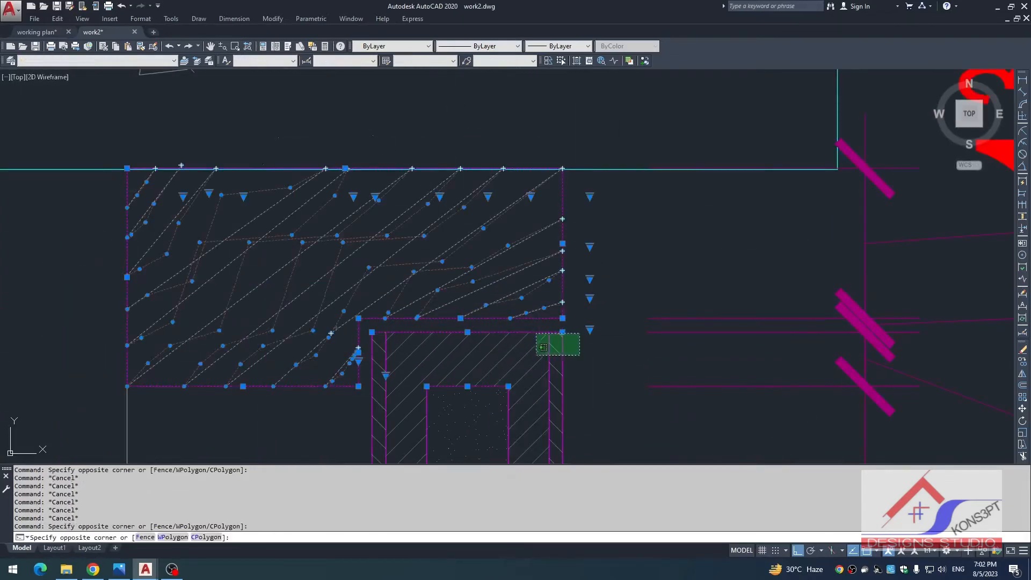
pyautogui.keyDown('shift'); pyautogui.click(366, 419); pyautogui.keyUp('shift')
pyautogui.keyDown('shift'); pyautogui.click(590, 330); pyautogui.keyUp('shift')
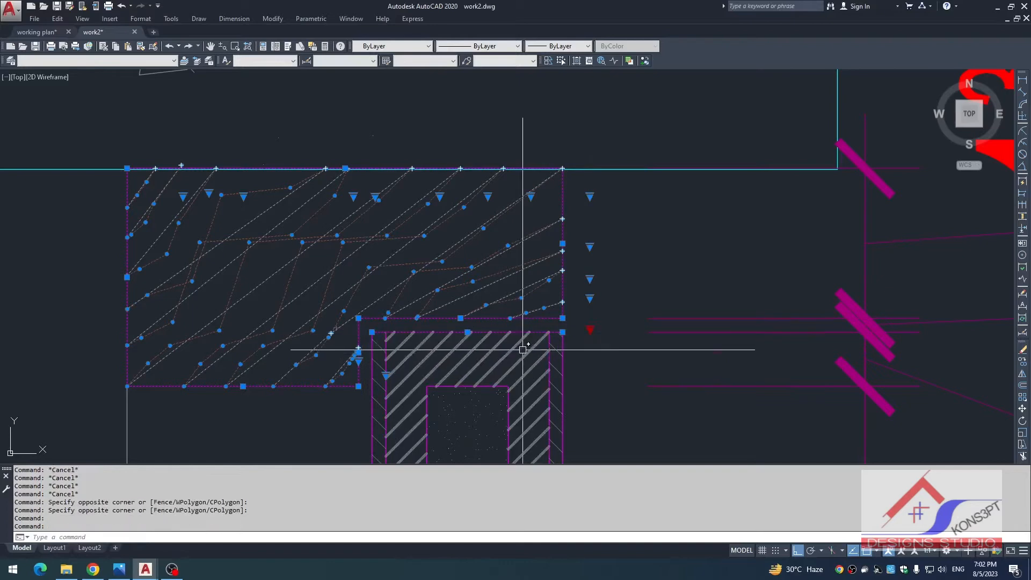
pyautogui.keyDown('shift'); pyautogui.click(569, 330); pyautogui.keyUp('shift')
pyautogui.keyDown('shift'); pyautogui.click(547, 361); pyautogui.keyUp('shift')
pyautogui.write('co')
pyautogui.press('space')
pyautogui.scroll(-4, 311, 298)
pyautogui.moveTo(306, 296)
pyautogui.mouseDown(button='middle')
pyautogui.moveTo(426, 284)
pyautogui.moveTo(703, 206)
pyautogui.moveTo(788, 169)
pyautogui.mouseUp(button='middle')
pyautogui.click(363, 235)
pyautogui.scroll(-8, 449, 272)
pyautogui.scroll(12, 376, 311)
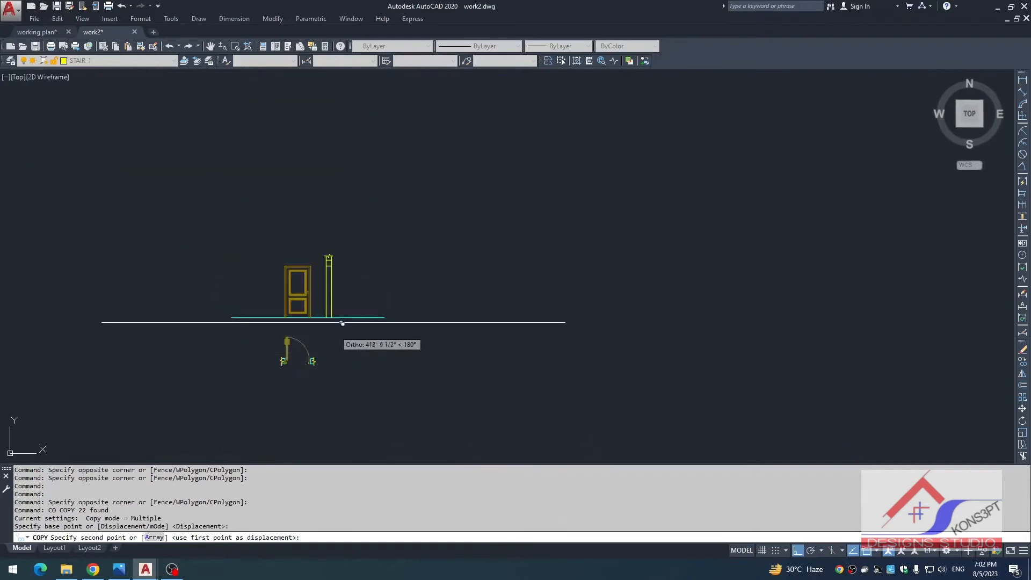
pyautogui.click(339, 141)
pyautogui.press('Escape')
# - Mirror the copied frame profile about the adjacent vertical wall line, erasing the source objects
pyautogui.click(327, 123)
pyautogui.click(385, 170)
pyautogui.write('mi')
pyautogui.press('space')
pyautogui.scroll(6, 333, 135)
pyautogui.click(359, 161)
pyautogui.click(400, 334)
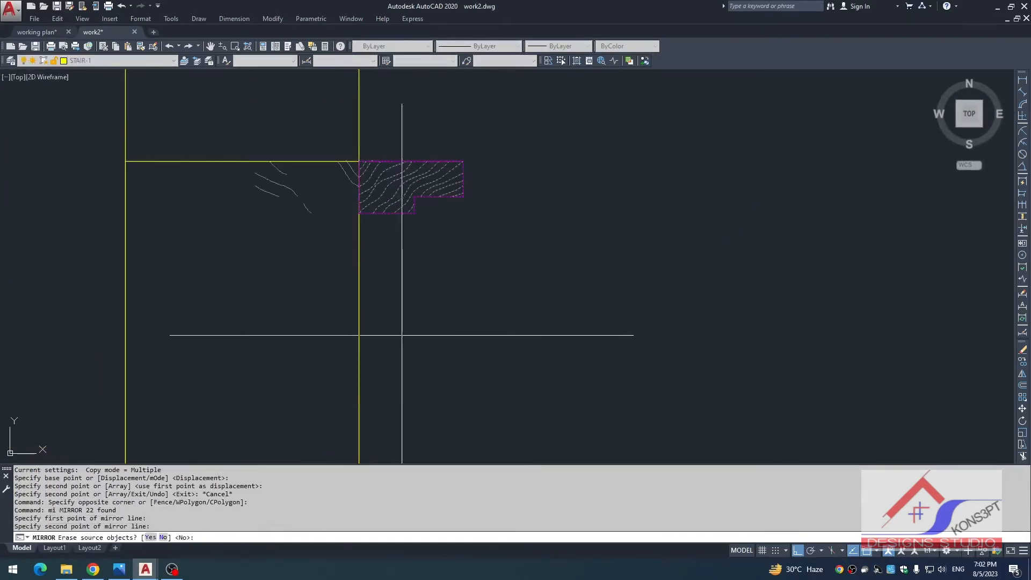
pyautogui.write('y')
pyautogui.press('space')
pyautogui.write('y')
pyautogui.press('space')
pyautogui.press('Escape')
pyautogui.scroll(2, 263, 199)
pyautogui.moveTo(261, 199); pyautogui.dragTo(398, 204, button='middle')
pyautogui.press('Escape')
pyautogui.press('Escape')
pyautogui.scroll(-8, 444, 277)
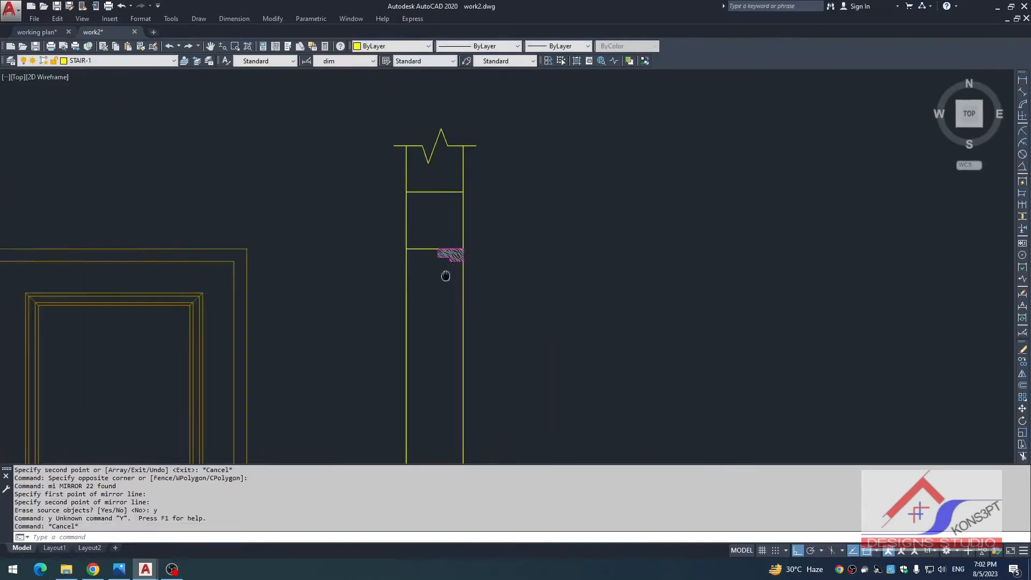
# - Copy the full-height hatched door panel section from the reference Section at F-F into the rebate corner of the new frame profile
pyautogui.scroll(-5, 441, 273)
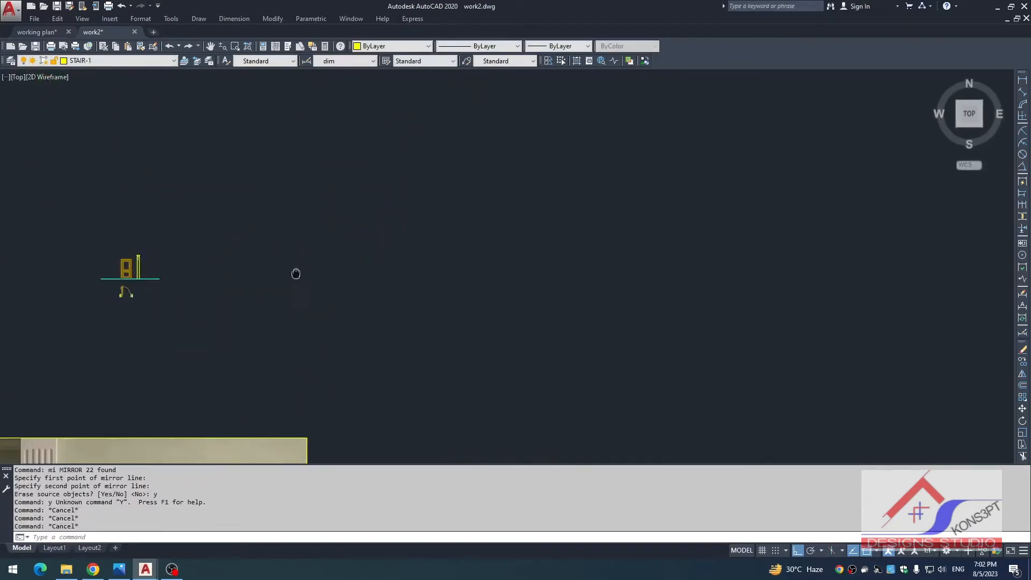
pyautogui.scroll(4, 619, 121)
pyautogui.scroll(5, 466, 298)
pyautogui.scroll(3, 449, 187)
pyautogui.scroll(-1, 475, 308)
pyautogui.moveTo(469, 324)
pyautogui.mouseDown(button='middle')
pyautogui.moveTo(444, 208)
pyautogui.moveTo(471, 208)
pyautogui.moveTo(465, 144)
pyautogui.mouseUp(button='middle')
pyautogui.scroll(2, 444, 207)
pyautogui.click(432, 191)
pyautogui.scroll(-6, 498, 272)
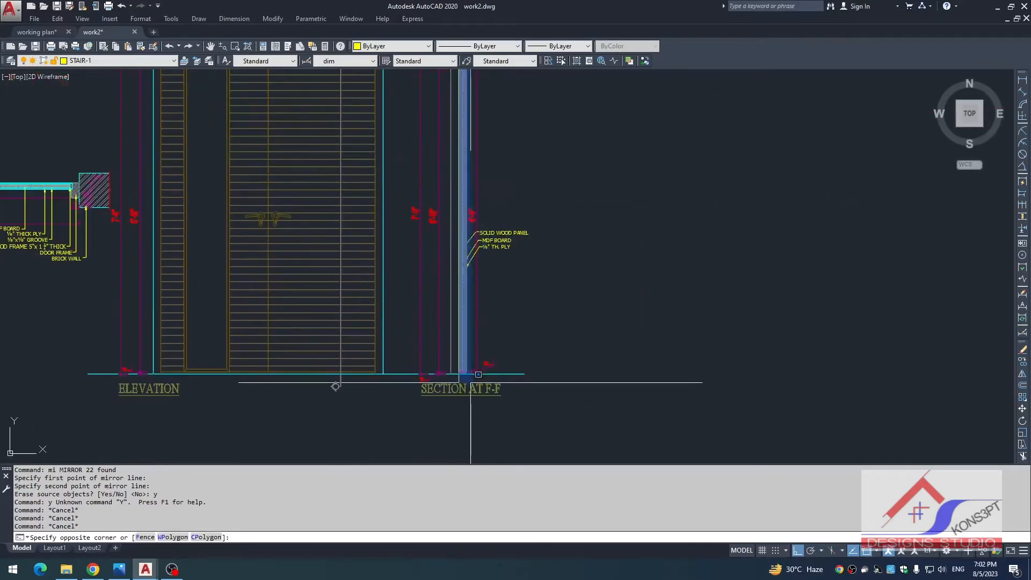
pyautogui.click(470, 382)
pyautogui.scroll(8, 472, 236)
pyautogui.write('co')
pyautogui.press('Return')
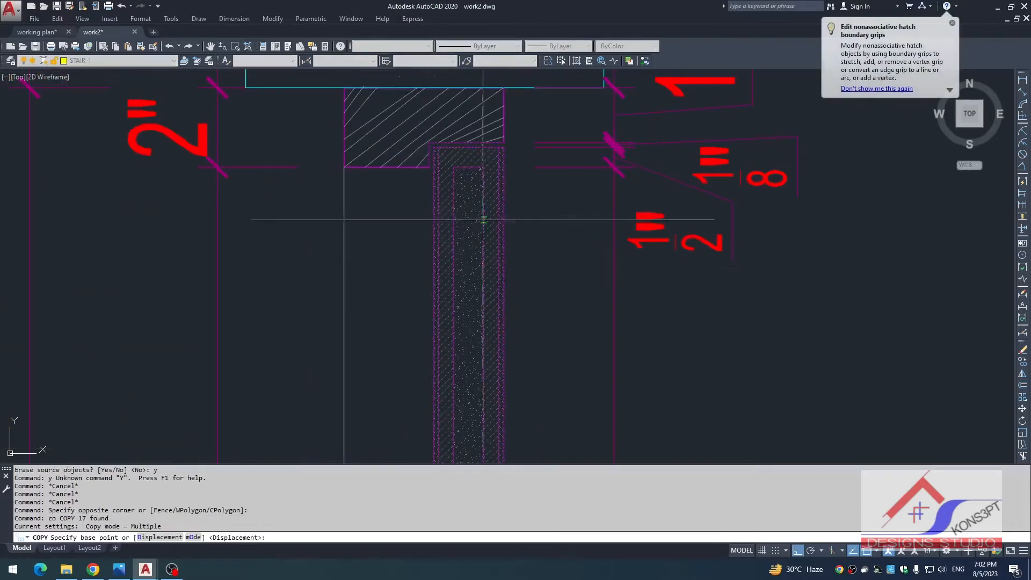
pyautogui.click(503, 147)
pyautogui.press('Escape')
pyautogui.press('Return')
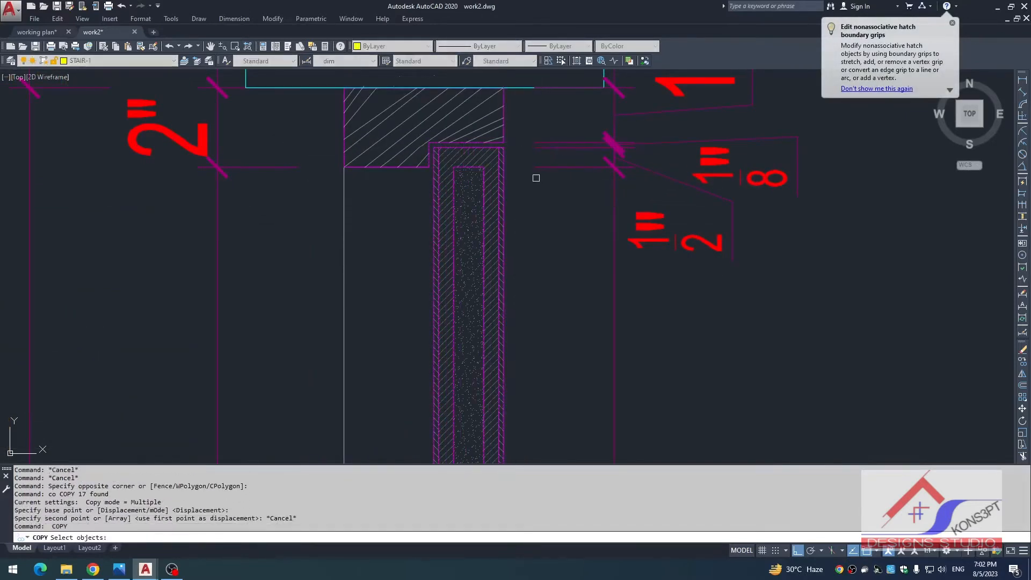
pyautogui.press('Return')
pyautogui.click(503, 142)
pyautogui.scroll(-10, 231, 115)
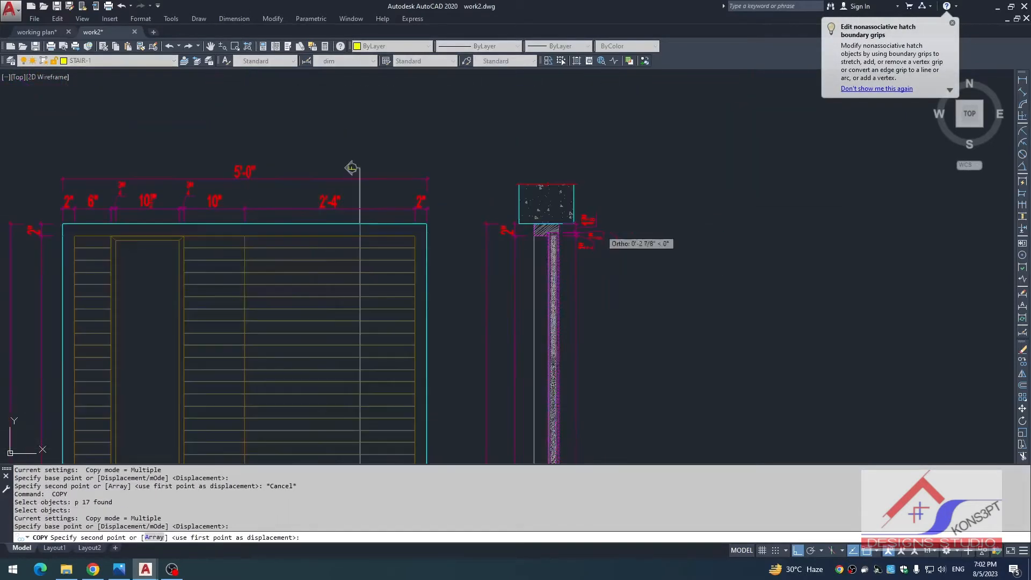
pyautogui.scroll(10, 429, 225)
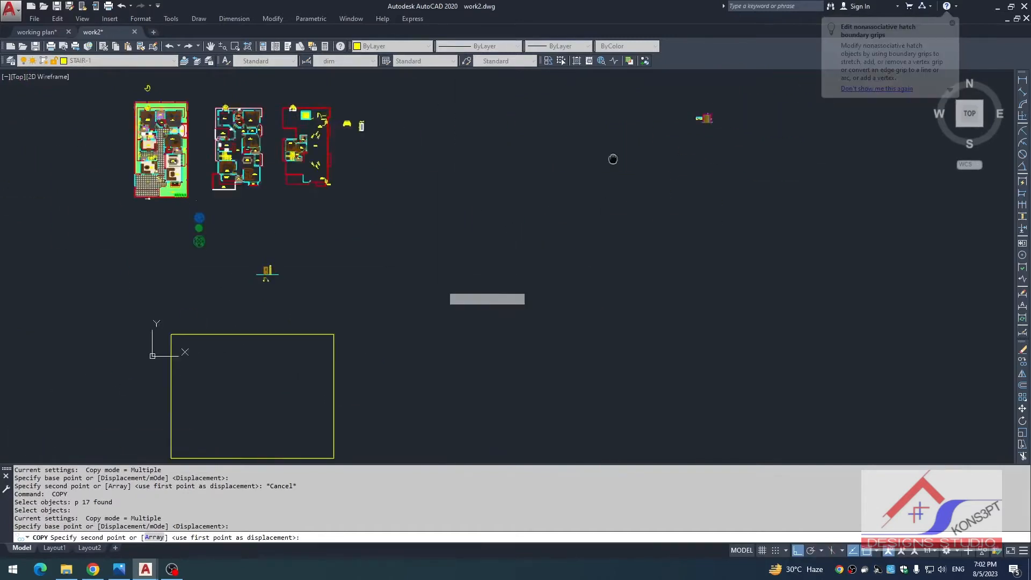
pyautogui.scroll(6, 432, 197)
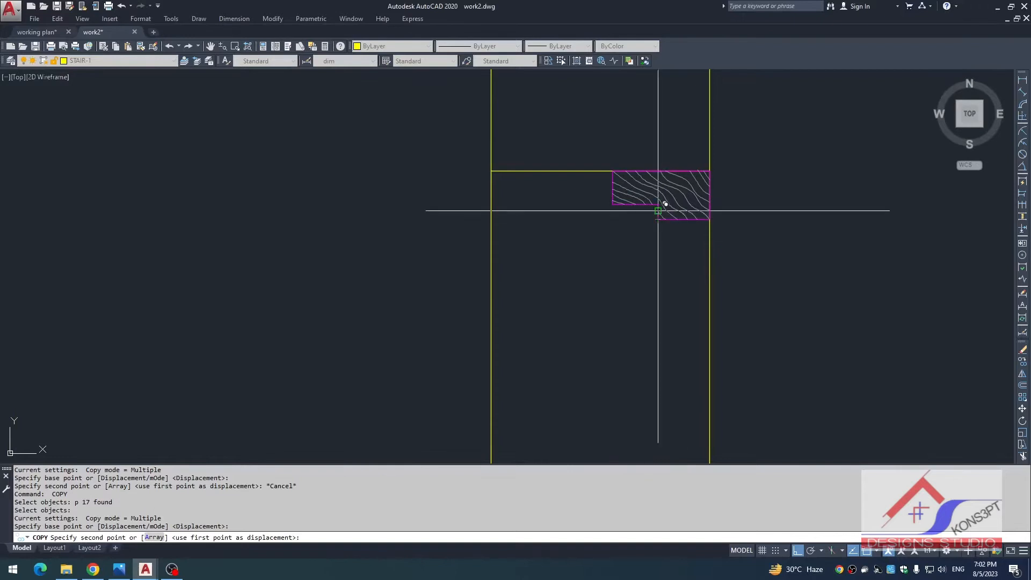
pyautogui.click(657, 204)
pyautogui.scroll(4, 600, 220)
pyautogui.press('Escape')
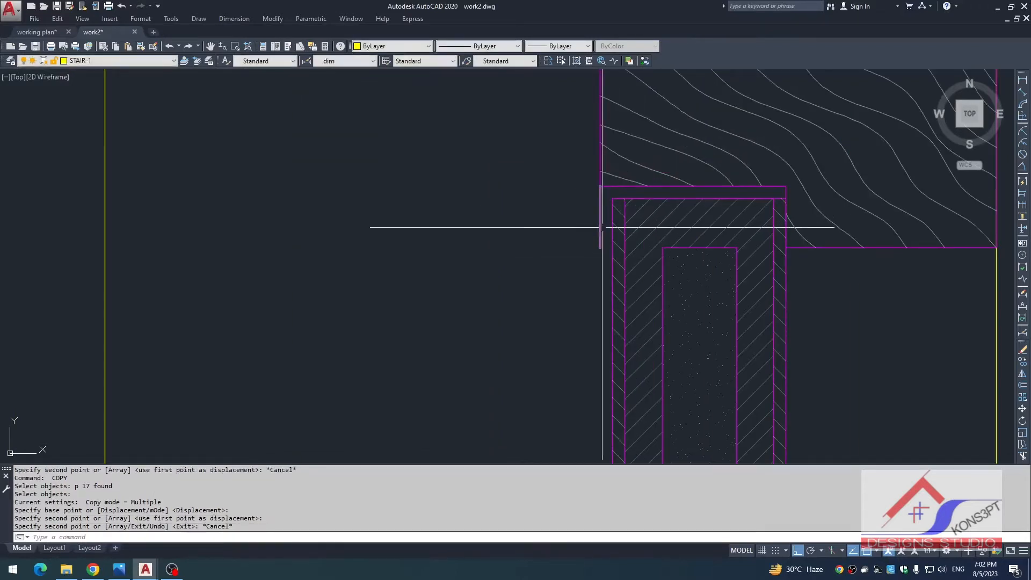
# - Move the door panel section sideways so its outer edge lines up with the frame's rebated edge
pyautogui.click(811, 275)
pyautogui.click(508, 343)
pyautogui.scroll(2, 787, 200)
pyautogui.click(775, 188)
pyautogui.click(481, 211)
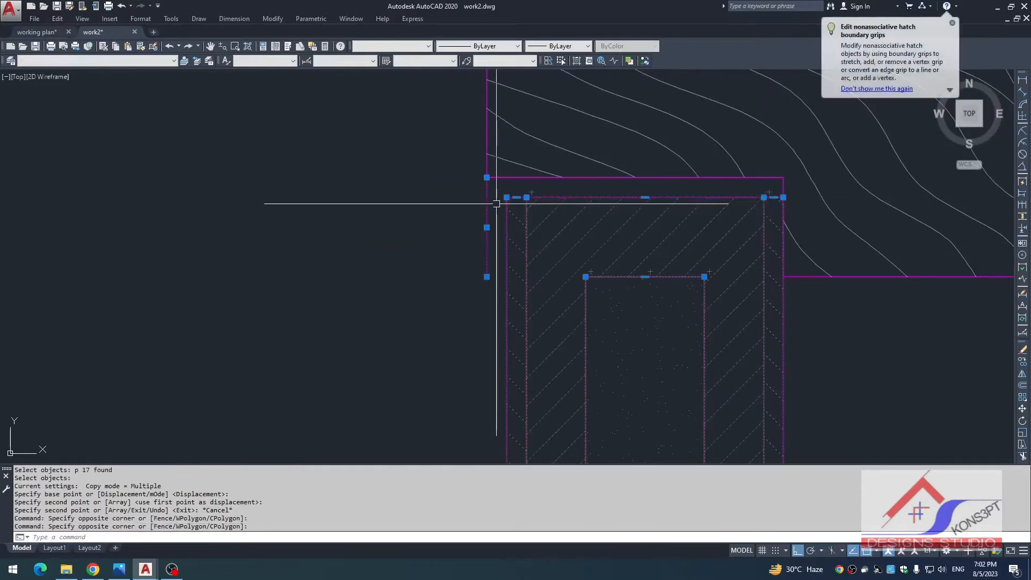
pyautogui.write(', m')
pyautogui.click(506, 197)
pyautogui.click(487, 197)
pyautogui.press('Escape')
# - Erase the stray short vertical line beside the top of the door panel section
pyautogui.click(500, 186)
pyautogui.click(447, 192)
pyautogui.write('e')
pyautogui.scroll(-2, 548, 267)
pyautogui.moveTo(548, 267); pyautogui.dragTo(434, 207, button='middle')
pyautogui.scroll(-6, 535, 156)
pyautogui.scroll(6, 529, 166)
pyautogui.press('Escape')
pyautogui.press('Escape')
# - Move the single left-behind piece of the door panel section into line with the shifted panel
pyautogui.click(506, 173)
pyautogui.write(', m')
pyautogui.click(552, 172)
pyautogui.scroll(-5, 537, 255)
pyautogui.scroll(5, 495, 286)
pyautogui.press('Escape')
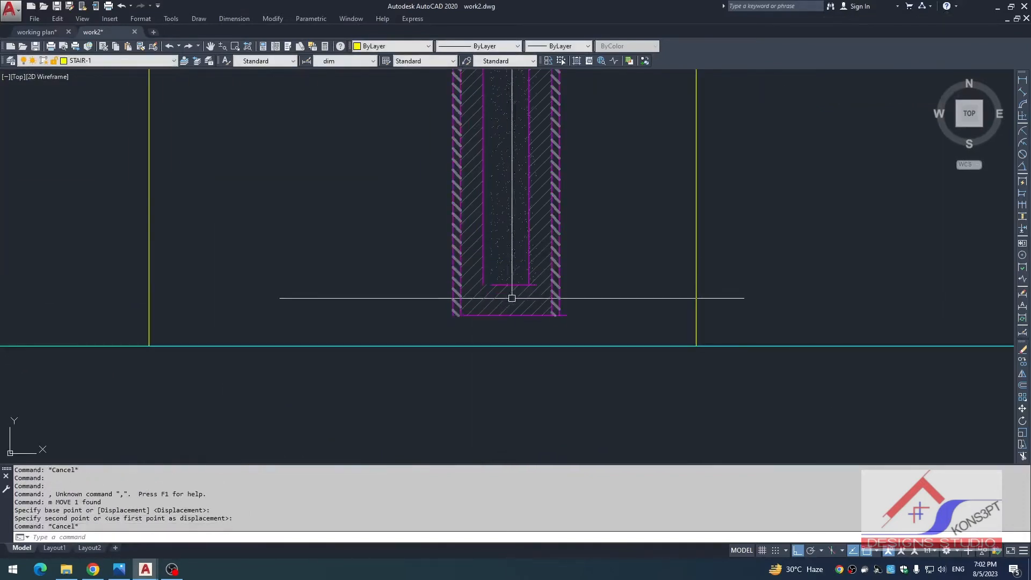
# - Move the two horizontal lines at the foot of the door panel sideways to meet its vertical edges
pyautogui.click(424, 332)
pyautogui.click(591, 265)
pyautogui.write(', m')
pyautogui.scroll(4, 533, 280)
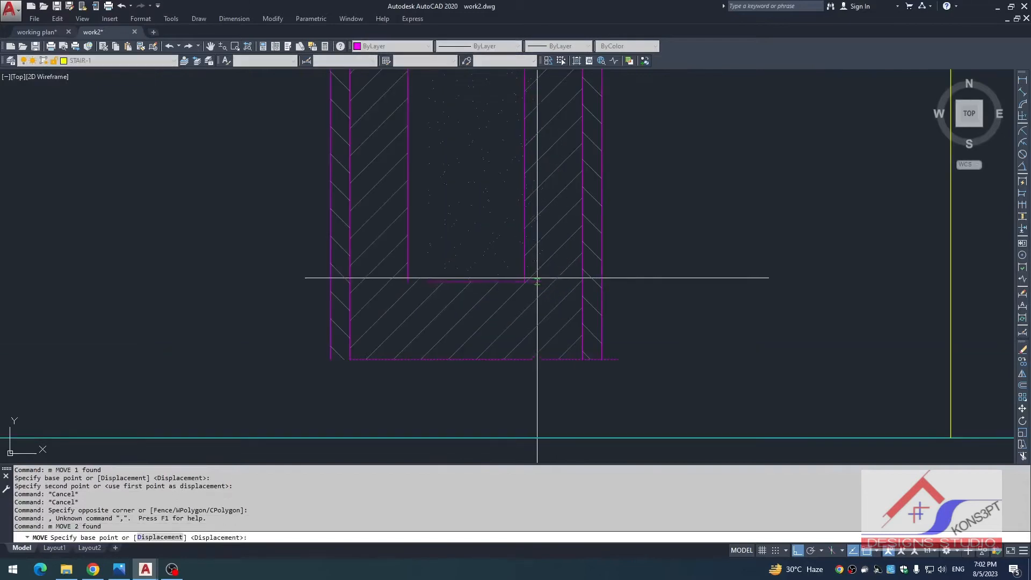
pyautogui.click(543, 281)
pyautogui.press('Escape')
pyautogui.scroll(-4, 537, 279)
pyautogui.scroll(5, 355, 274)
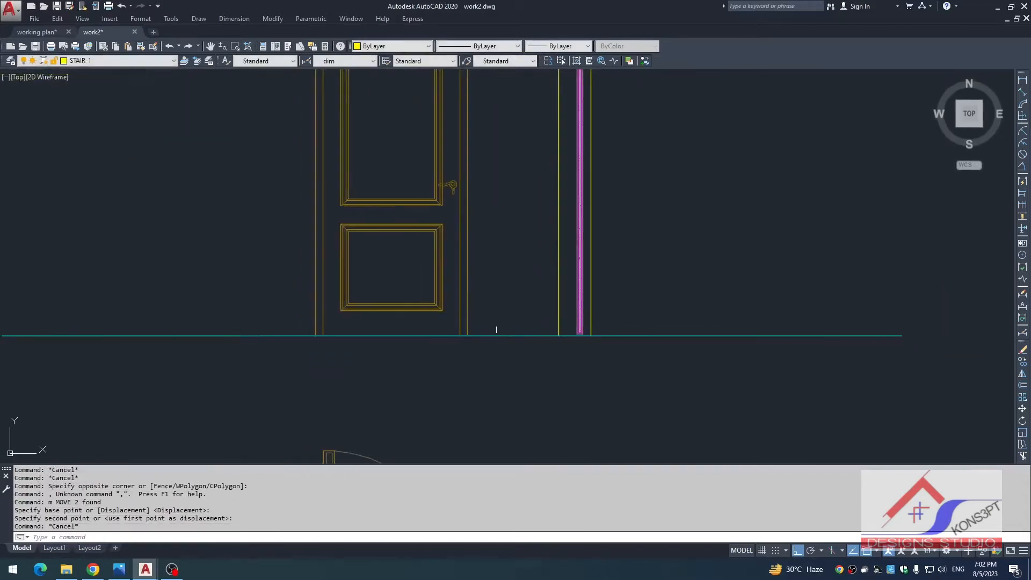
pyautogui.press('Escape')
pyautogui.scroll(-4, 355, 274)
pyautogui.scroll(5, 544, 295)
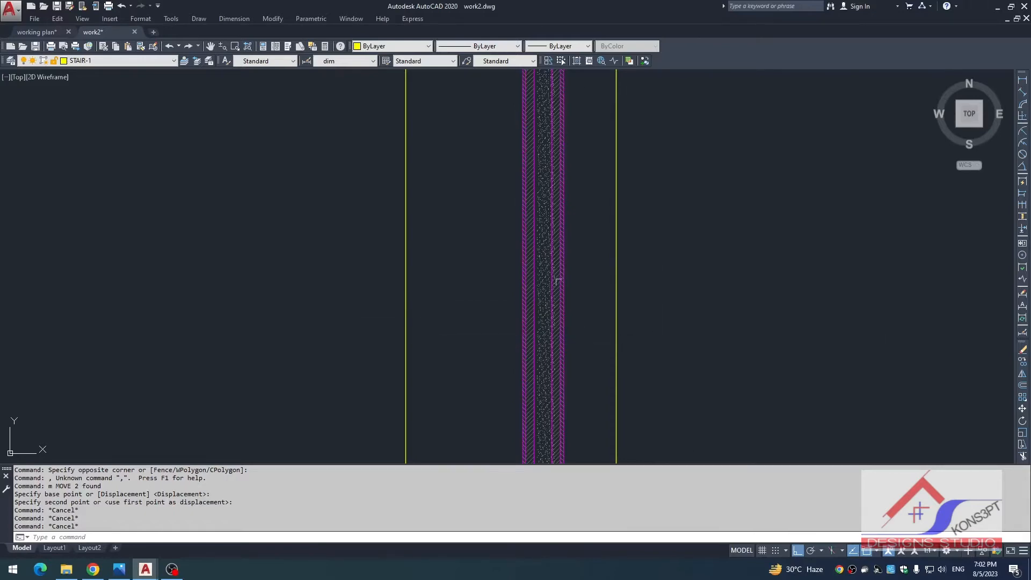
pyautogui.scroll(-4, 557, 218)
pyautogui.scroll(4, 465, 252)
pyautogui.press('Escape')
pyautogui.click(492, 251)
pyautogui.scroll(-2, 492, 250)
pyautogui.scroll(7, 448, 299)
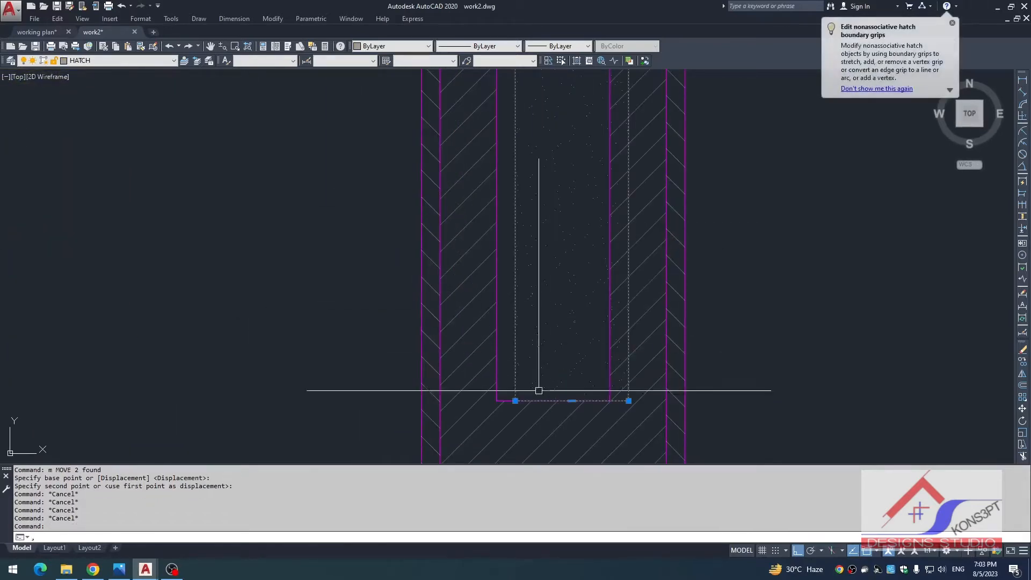
pyautogui.press('Return')
pyautogui.write('m')
pyautogui.press('Return')
pyautogui.press('Escape')
# - Stretch both side boundaries of the dotted core hatch sideways to meet the inner vertical edges of the door panel section
pyautogui.click(549, 353)
pyautogui.click(516, 370)
pyautogui.scroll(-8, 507, 260)
pyautogui.moveTo(505, 203); pyautogui.dragTo(493, 291, button='middle')
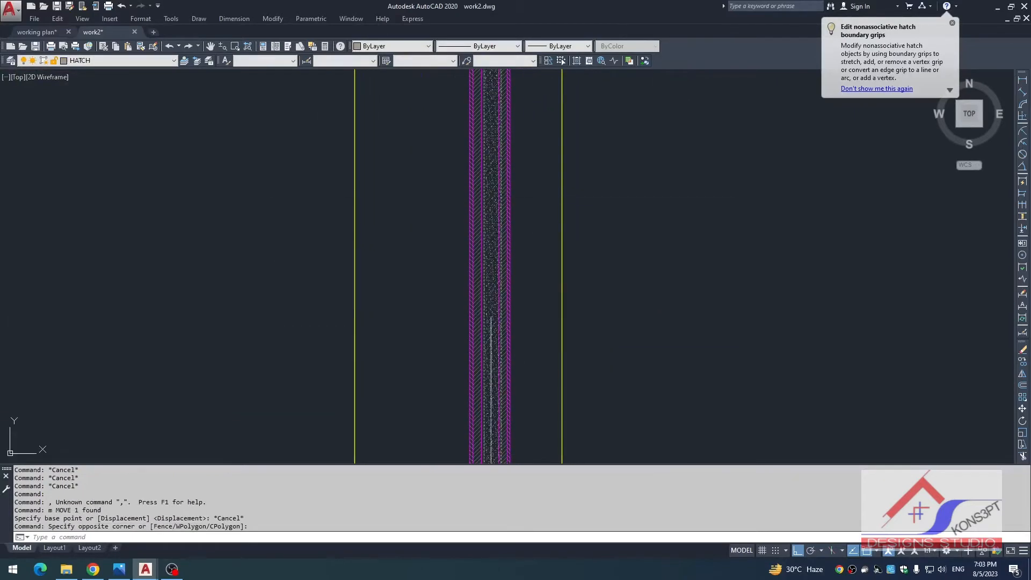
pyautogui.scroll(-3, 490, 172)
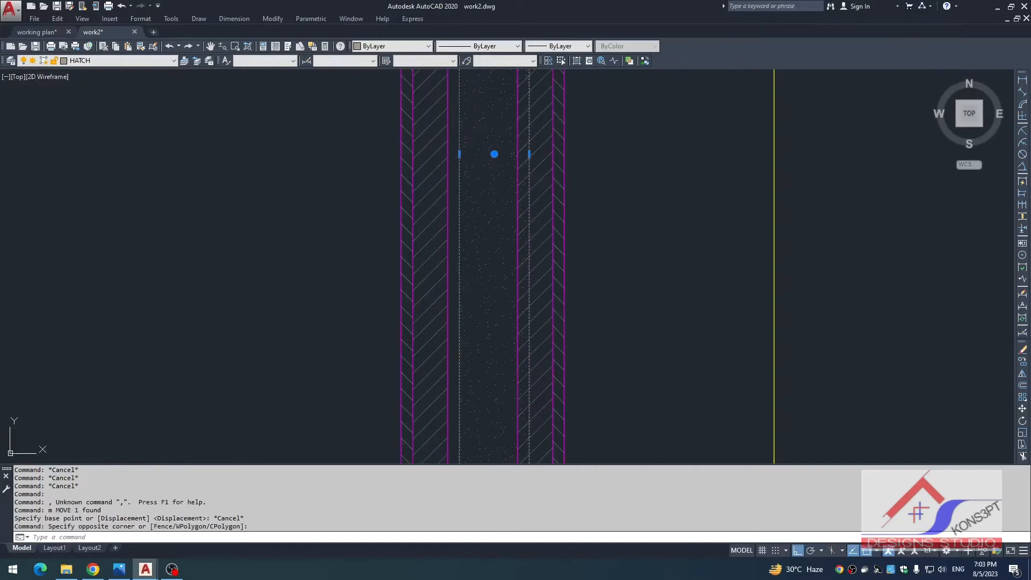
pyautogui.click(459, 154)
pyautogui.click(447, 154)
pyautogui.click(529, 154)
pyautogui.press('Escape')
pyautogui.press('Escape')
pyautogui.scroll(-10, 532, 161)
pyautogui.moveTo(499, 122); pyautogui.dragTo(488, 278, button='middle')
pyautogui.moveTo(488, 157); pyautogui.dragTo(480, 341, button='middle')
pyautogui.press('Escape')
pyautogui.press('Escape')
pyautogui.scroll(4, 462, 247)
pyautogui.moveTo(482, 290); pyautogui.dragTo(468, 107, button='middle')
pyautogui.scroll(-2, 452, 159)
pyautogui.moveTo(453, 158)
pyautogui.mouseDown(button='middle')
pyautogui.moveTo(468, 229)
pyautogui.moveTo(466, 177)
pyautogui.mouseUp(button='middle')
pyautogui.write('l')
pyautogui.press('Return')
pyautogui.scroll(2, 465, 184)
pyautogui.press('Escape')
# - Offset the horizontal line at the top of the door panel core 5" downward
pyautogui.write('o')
pyautogui.press('Return')
pyautogui.write('5')
pyautogui.press('Return')
pyautogui.click(467, 166)
pyautogui.scroll(3, 456, 160)
pyautogui.click(460, 154)
pyautogui.click(479, 270)
pyautogui.click(472, 273)
pyautogui.press('Escape')
pyautogui.press('Escape')
pyautogui.scroll(-5, 465, 276)
# - Offset the new horizontal line in the door core 6" downward
pyautogui.moveTo(470, 272); pyautogui.dragTo(475, 210, button='middle')
pyautogui.press('Escape')
pyautogui.scroll(4, 469, 215)
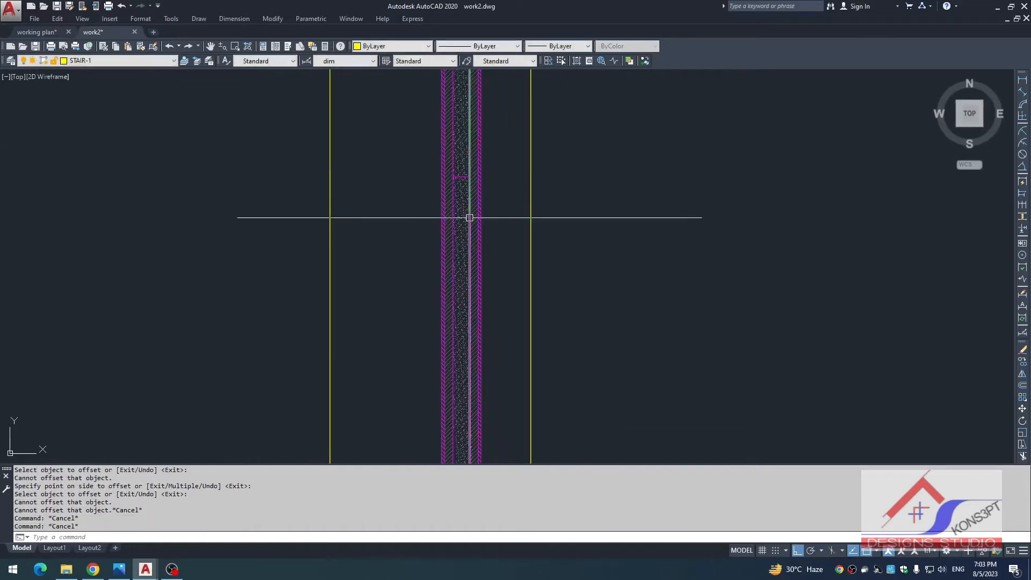
pyautogui.write('o')
pyautogui.press('Return')
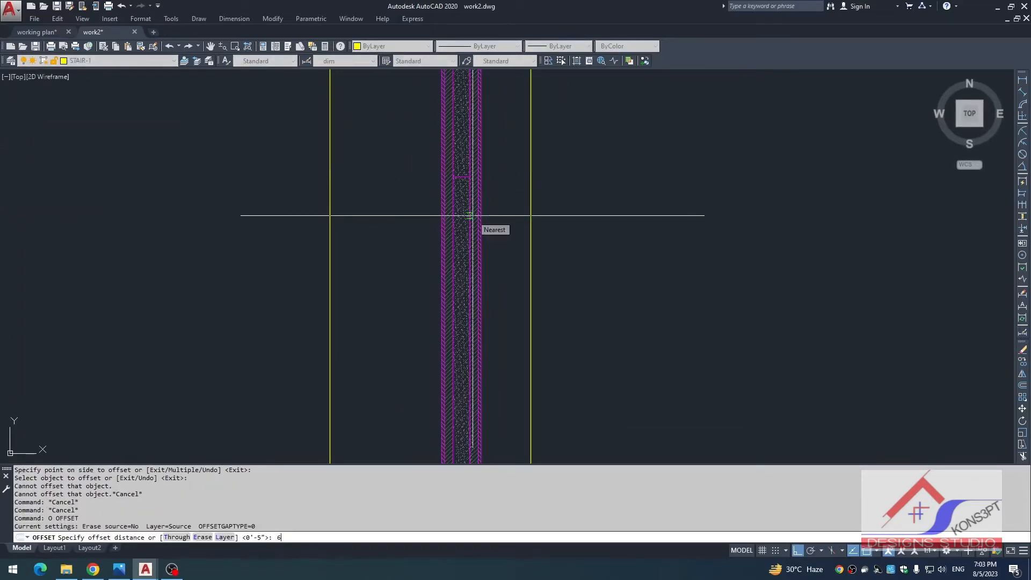
pyautogui.press('space')
pyautogui.click(461, 177)
pyautogui.click(466, 220)
pyautogui.click(468, 226)
pyautogui.press('space')
# - Offset the lowest new crossline a further 5" down the door core
pyautogui.press('space')
pyautogui.write('5')
pyautogui.press('Return')
pyautogui.click(461, 310)
pyautogui.click(460, 338)
pyautogui.press('Escape')
pyautogui.click(402, 302)
pyautogui.click(492, 441)
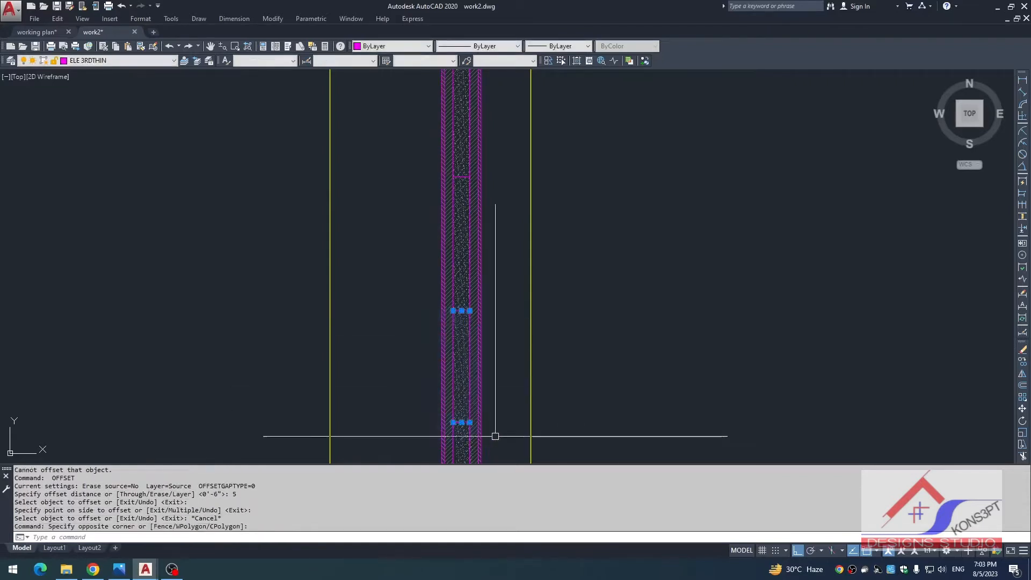
pyautogui.scroll(-2, 460, 301)
pyautogui.write('co')
pyautogui.press('Return')
pyautogui.click(451, 260)
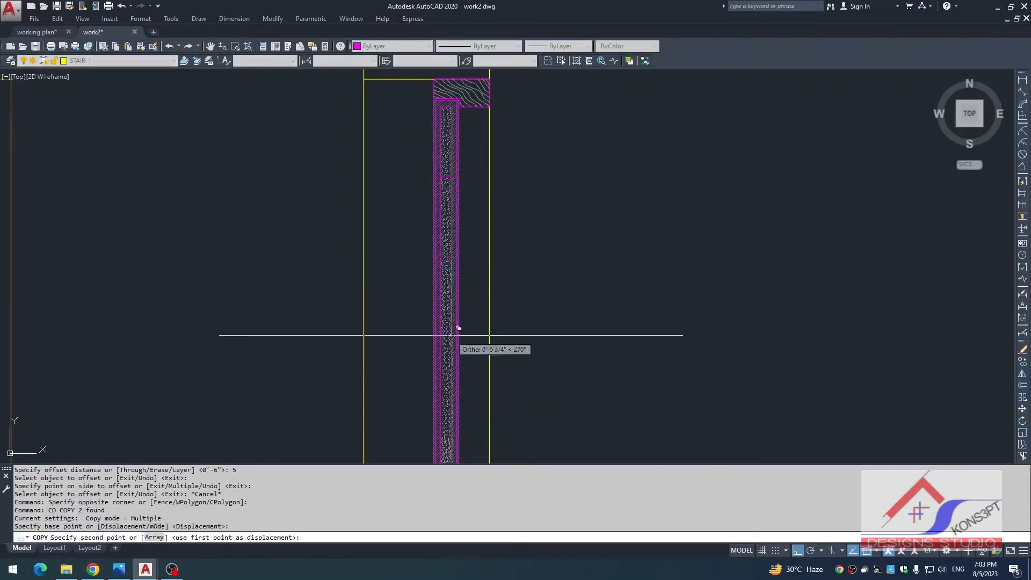
pyautogui.press('Escape')
pyautogui.press('Return')
pyautogui.write('p')
pyautogui.press('Return')
pyautogui.press('Escape')
pyautogui.click(419, 320)
pyautogui.click(463, 341)
pyautogui.press('Return')
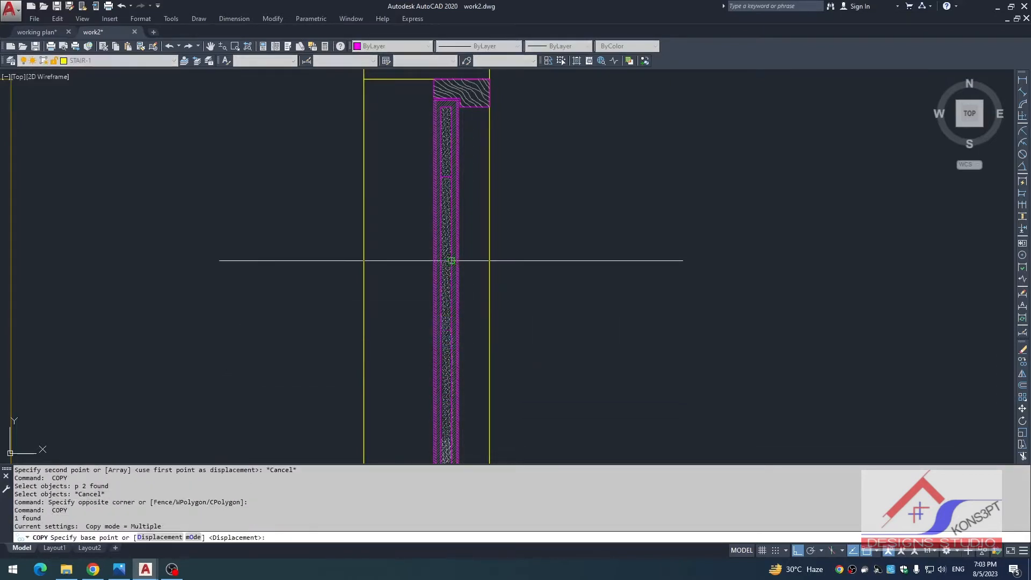
pyautogui.press('Escape')
# - Copy the lower two crosslines repeatedly down the door core, continuing the alternating 6" and 5" spacing towards the foot
pyautogui.press('Return')
pyautogui.click(423, 228)
pyautogui.click(474, 306)
pyautogui.press('Return')
pyautogui.click(451, 182)
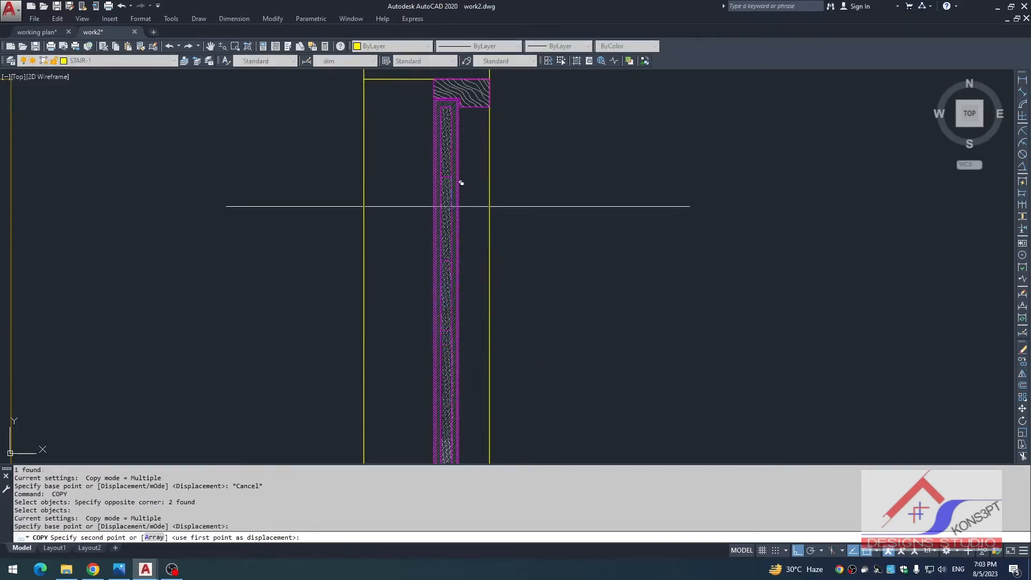
pyautogui.click(451, 331)
pyautogui.moveTo(482, 364); pyautogui.dragTo(470, 227, button='middle')
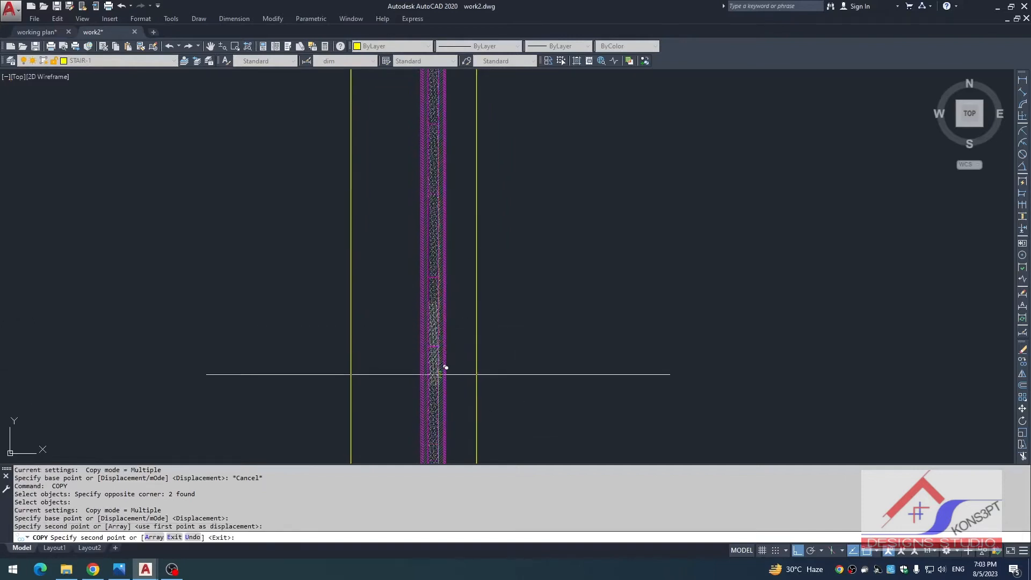
pyautogui.click(438, 346)
pyautogui.moveTo(491, 402); pyautogui.dragTo(493, 264, button='middle')
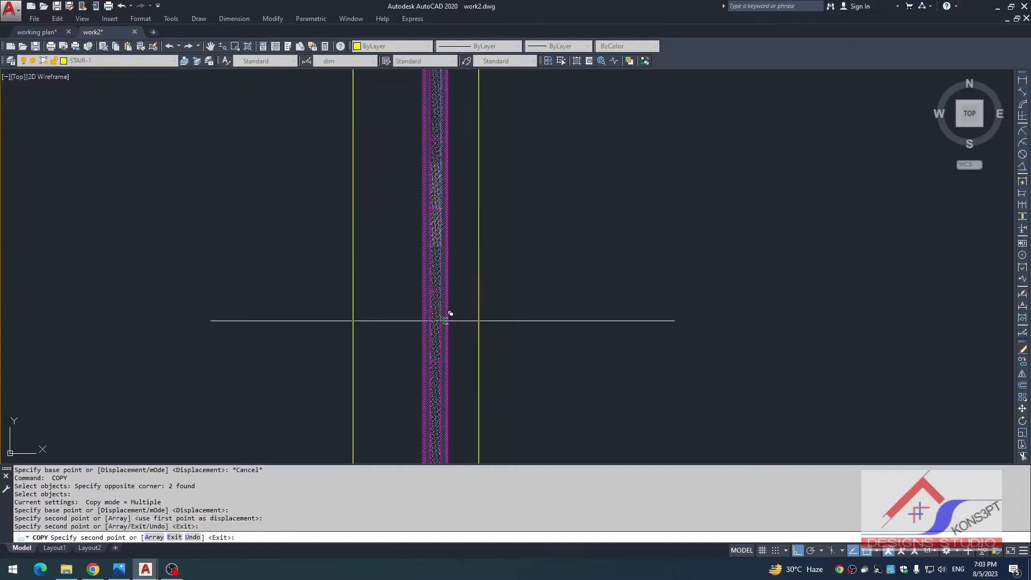
pyautogui.click(448, 355)
pyautogui.moveTo(448, 355)
pyautogui.mouseDown(button='middle')
pyautogui.moveTo(445, 372)
pyautogui.moveTo(465, 294)
pyautogui.moveTo(462, 241)
pyautogui.mouseUp(button='middle')
pyautogui.click(435, 364)
pyautogui.scroll(-2, 470, 380)
pyautogui.click(446, 280)
pyautogui.press('Escape')
# - Trim the core's inner vertical edges between two crosslines 5" apart in the lower part of the door section
pyautogui.scroll(3, 448, 322)
pyautogui.scroll(-1, 426, 310)
pyautogui.press('Escape')
pyautogui.write('tr')
pyautogui.press('Return')
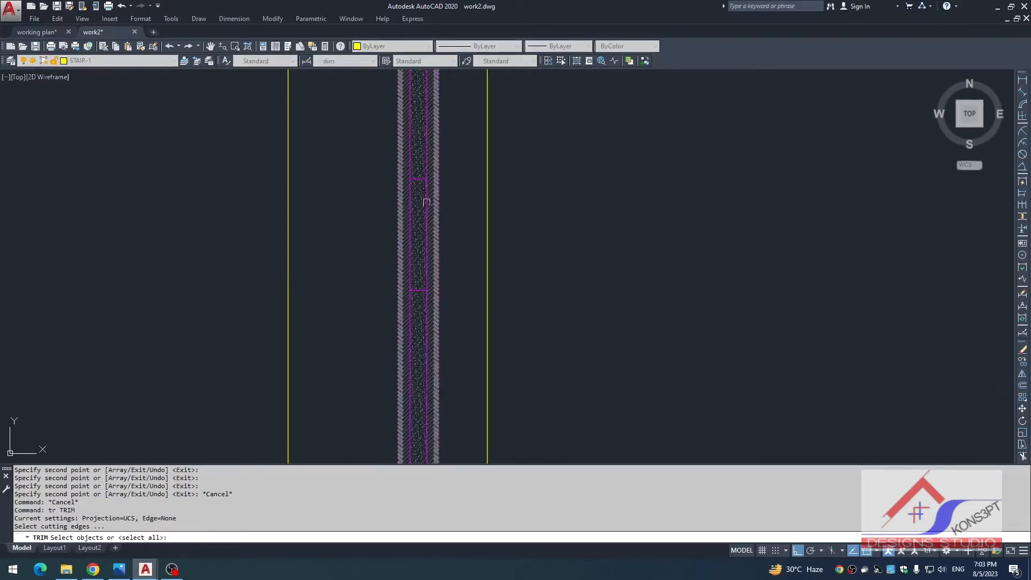
pyautogui.click(417, 290)
pyautogui.press('Return')
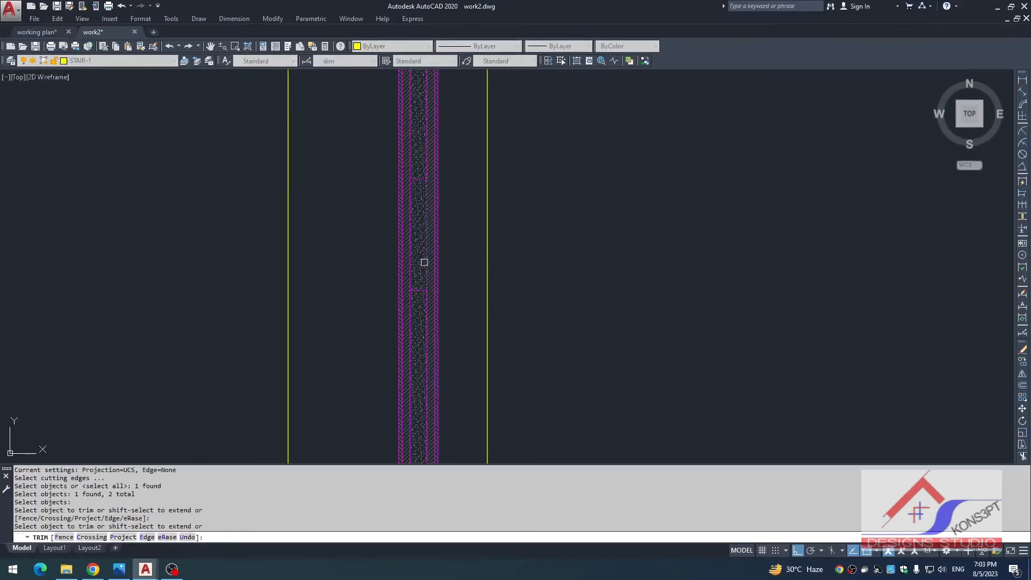
pyautogui.click(409, 257)
pyautogui.moveTo(432, 236); pyautogui.dragTo(425, 375, button='middle')
pyautogui.scroll(-2, 425, 370)
pyautogui.press('Escape')
# - Trim the inner vertical edges and core hatch out of the next 5" gap up, using the crosslines as cutting edges
pyautogui.scroll(2, 425, 186)
pyautogui.press('Return')
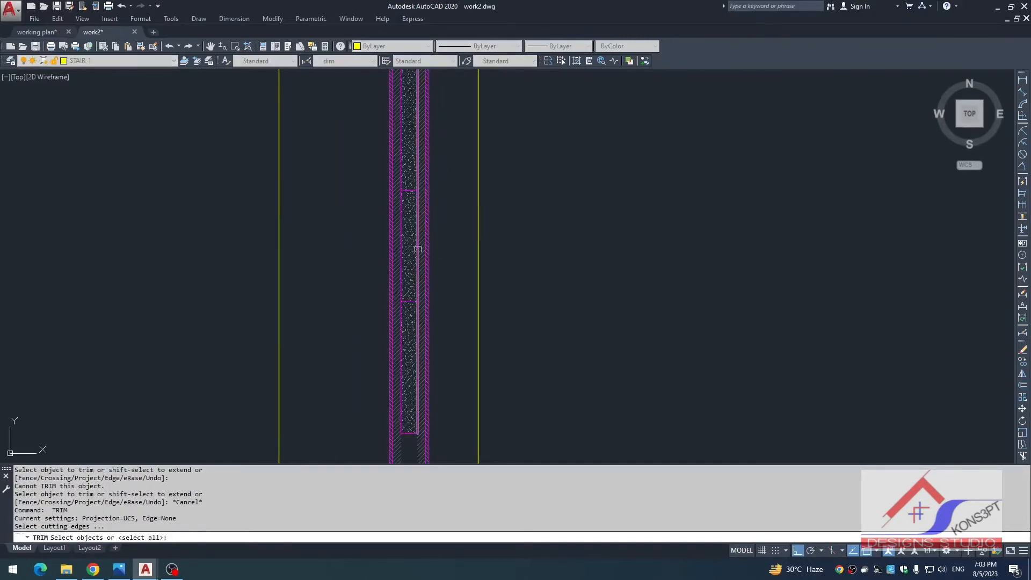
pyautogui.click(408, 300)
pyautogui.click(410, 191)
pyautogui.scroll(-1, 406, 231)
pyautogui.click(375, 293)
pyautogui.scroll(-2, 434, 182)
pyautogui.moveTo(433, 191); pyautogui.dragTo(423, 300, button='middle')
pyautogui.moveTo(428, 143); pyautogui.dragTo(426, 208, button='middle')
pyautogui.click(443, 151)
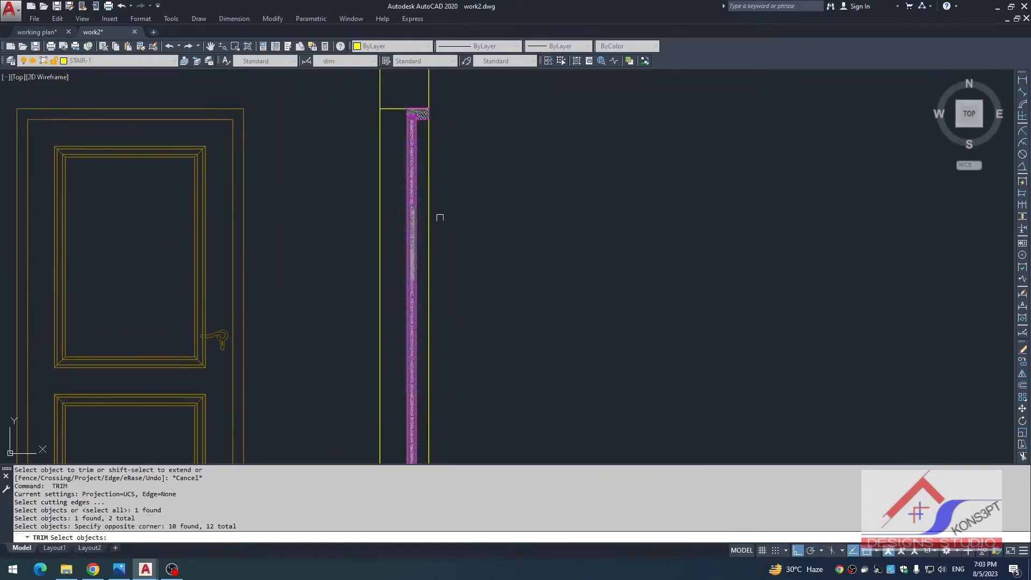
pyautogui.press('Return')
pyautogui.scroll(4, 419, 373)
pyautogui.click(420, 376)
pyautogui.click(421, 376)
pyautogui.moveTo(410, 400); pyautogui.dragTo(400, 320, button='middle')
pyautogui.scroll(2, 400, 319)
pyautogui.click(402, 318)
pyautogui.click(402, 321)
pyautogui.click(392, 321)
pyautogui.scroll(-2, 401, 316)
# - Trim the inner vertical edges from the remaining 5" gaps between crosslines higher up the door section
pyautogui.click(406, 309)
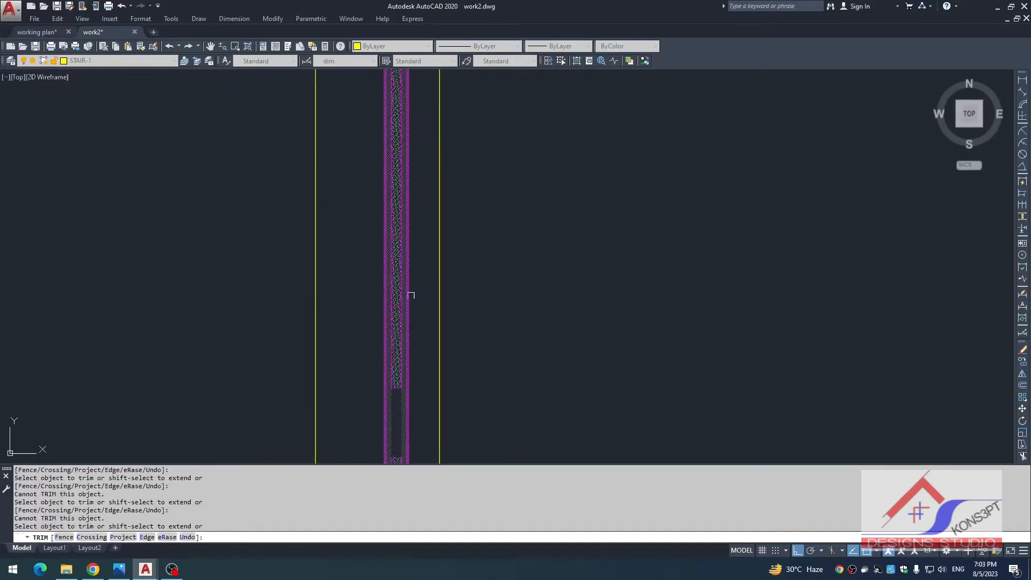
pyautogui.scroll(2, 406, 280)
pyautogui.click(401, 280)
pyautogui.click(385, 283)
pyautogui.click(385, 282)
pyautogui.scroll(-2, 408, 253)
pyautogui.moveTo(407, 269); pyautogui.dragTo(396, 409, button='middle')
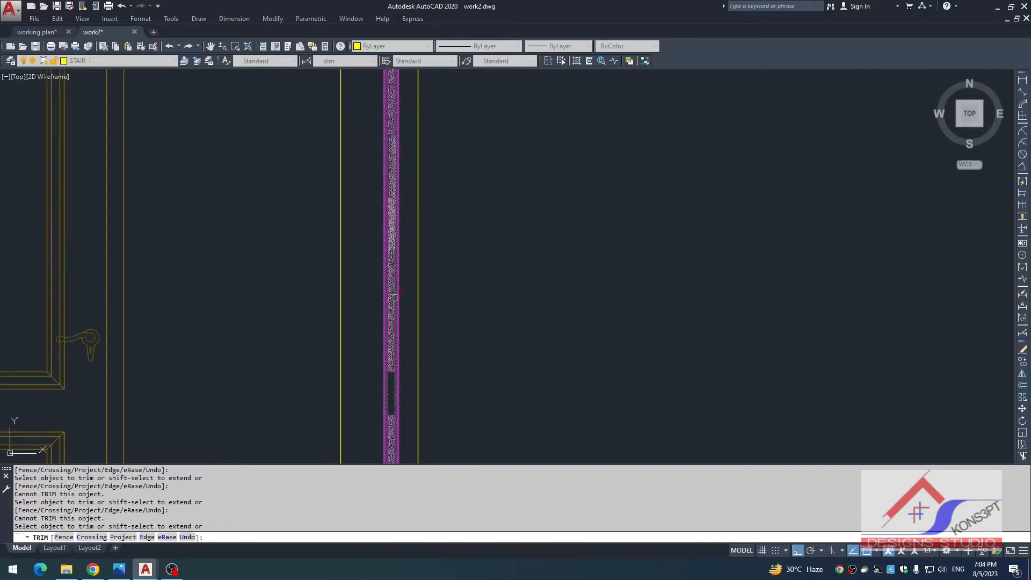
pyautogui.click(402, 282)
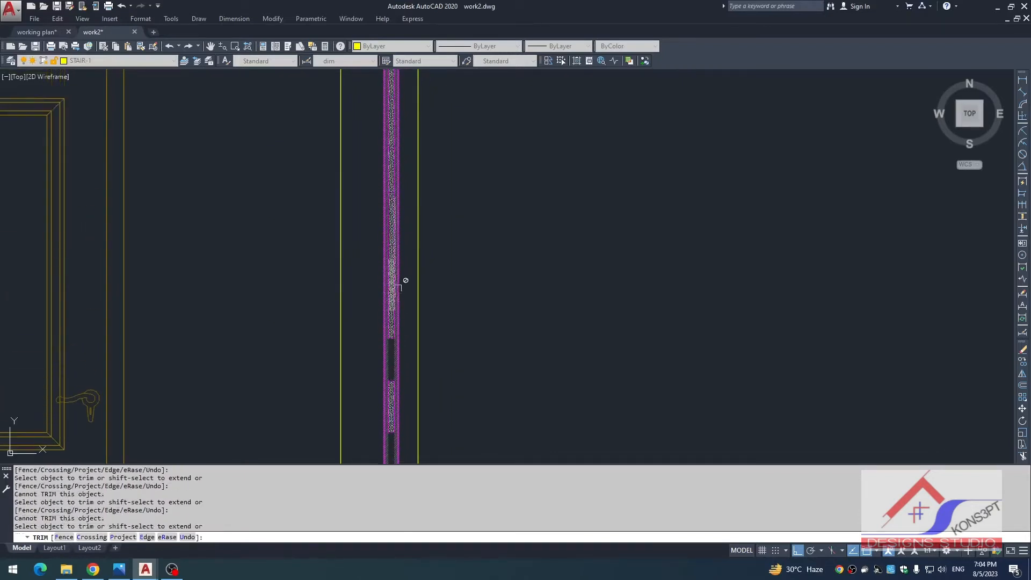
pyautogui.scroll(3, 385, 279)
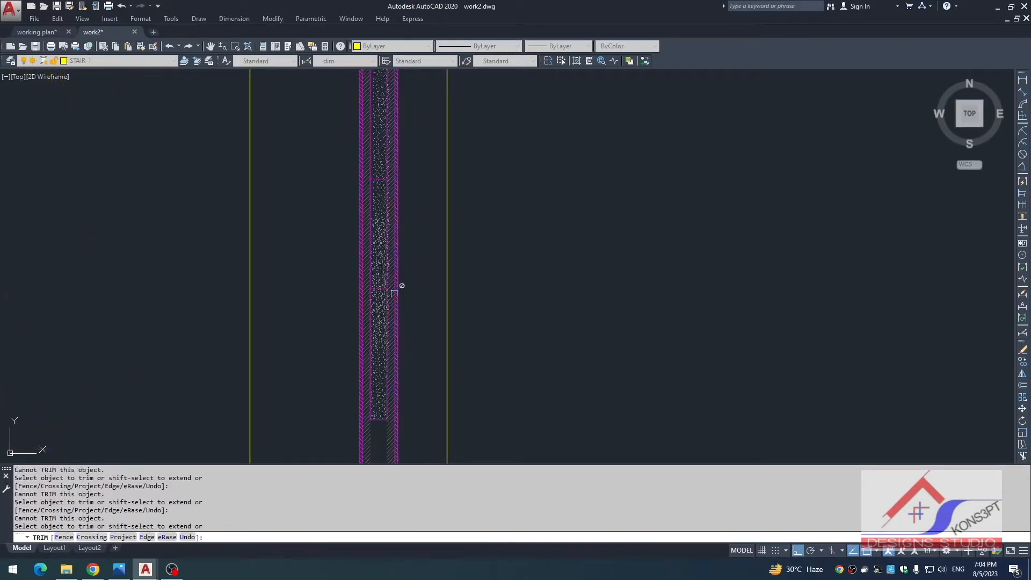
pyautogui.click(375, 258)
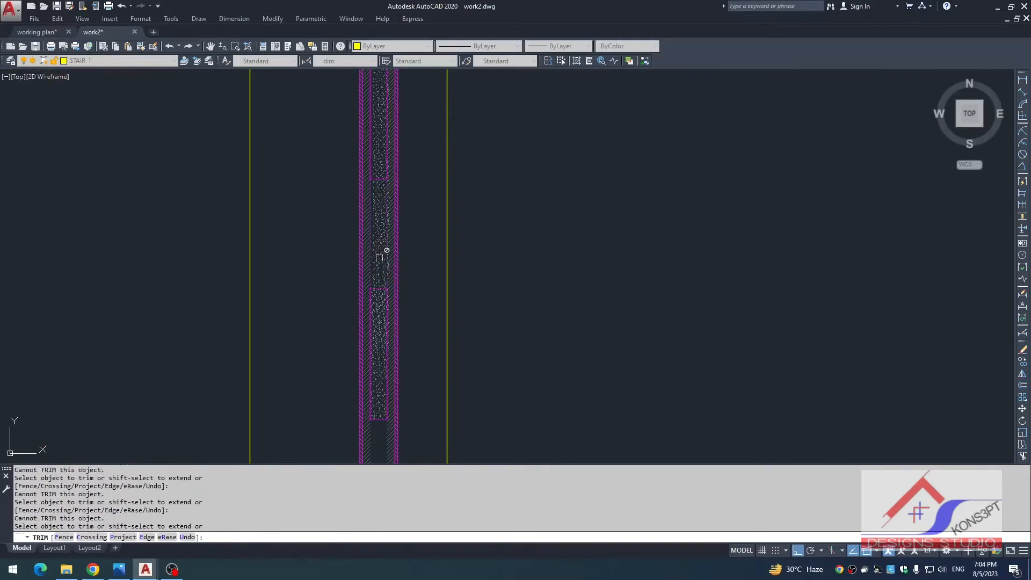
# - Erase the leftover dotted core hatch piece around the upper 5" gap between crosslines
pyautogui.press('Escape')
pyautogui.click(380, 246)
pyautogui.write('e')
pyautogui.press('Return')
pyautogui.press('Escape')
pyautogui.press('Escape')
pyautogui.press('Escape')
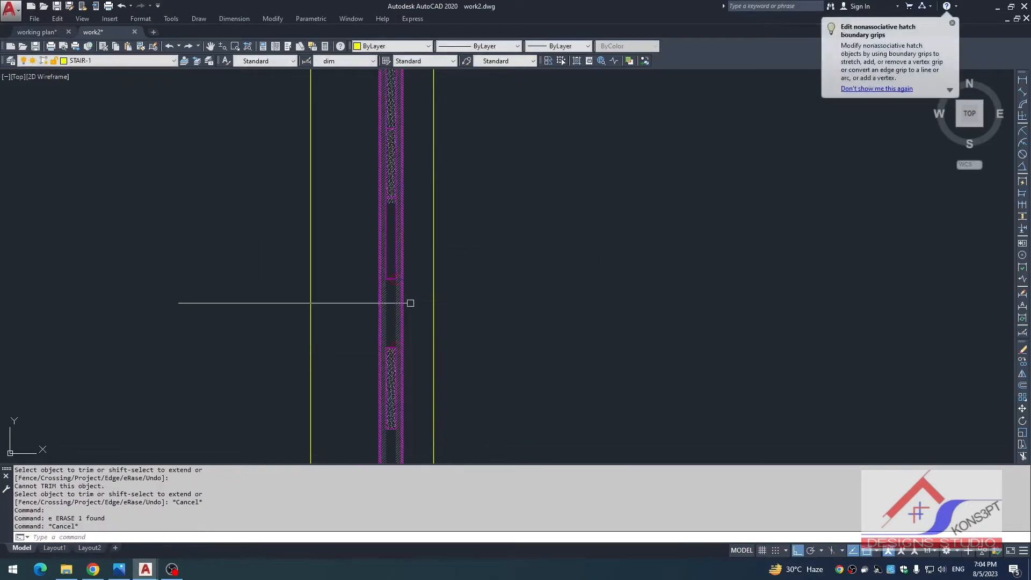
pyautogui.scroll(-2, 398, 320)
pyautogui.write('tr')
pyautogui.press('space')
pyautogui.scroll(2, 392, 290)
pyautogui.press('Escape')
pyautogui.click(390, 291)
pyautogui.click(389, 294)
pyautogui.click(389, 417)
pyautogui.press('Escape')
# - Trim the core's inner vertical edges out of the next gap in the door section, using its two crosslines as cutting edges
pyautogui.write('tr')
pyautogui.press('space')
pyautogui.click(350, 313)
pyautogui.click(407, 166)
pyautogui.press('space')
pyautogui.click(390, 205)
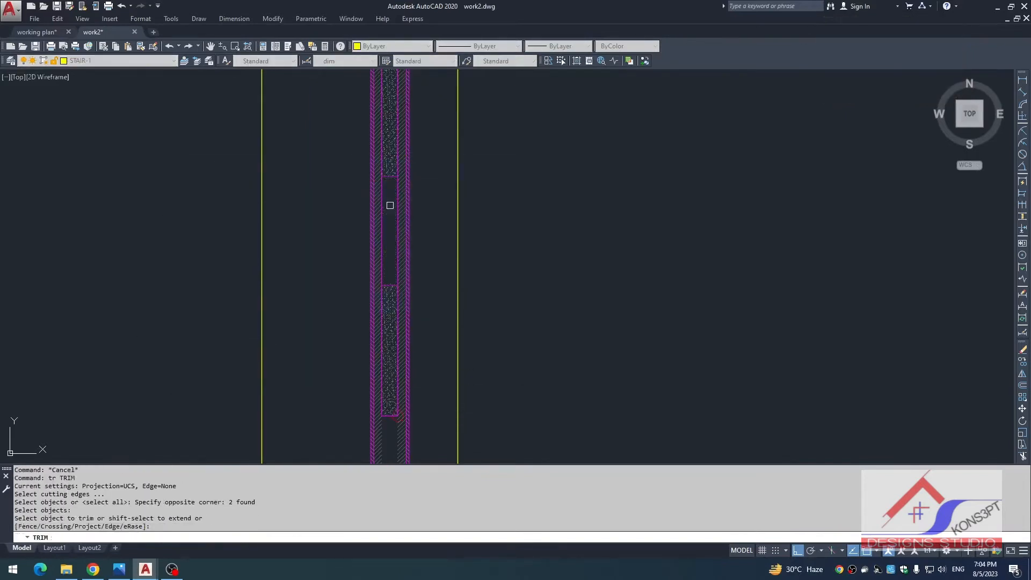
pyautogui.click(388, 212)
pyautogui.click(386, 221)
pyautogui.click(385, 226)
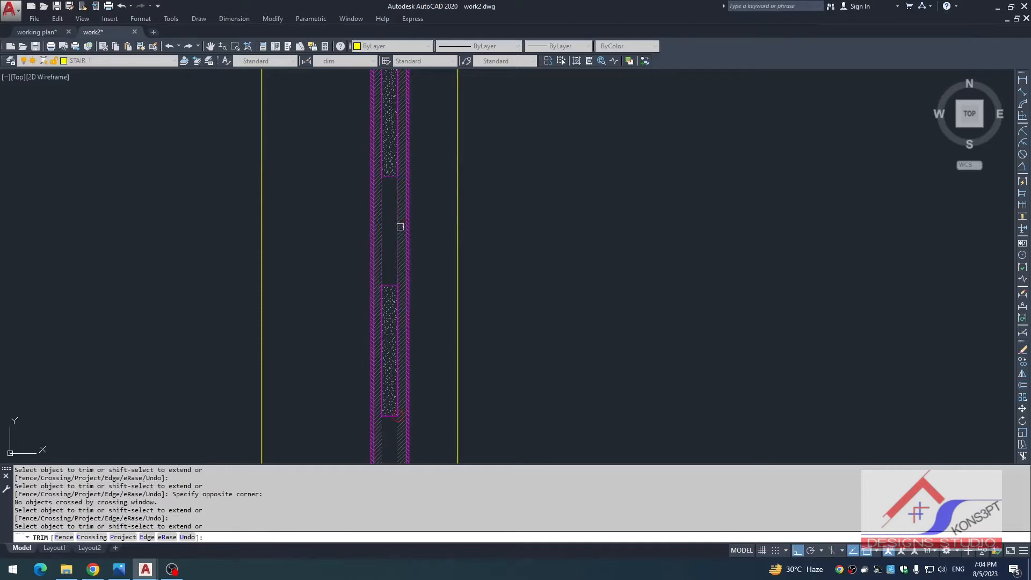
pyautogui.click(400, 227)
pyautogui.scroll(-2, 403, 269)
pyautogui.press('Escape')
pyautogui.press('Escape')
# - Erase the remaining stray piece within the door section's core
pyautogui.press('space')
pyautogui.scroll(4, 385, 196)
pyautogui.scroll(-4, 383, 195)
pyautogui.press('Escape')
pyautogui.press('Escape')
pyautogui.scroll(-4, 392, 193)
pyautogui.scroll(-2, 375, 139)
pyautogui.scroll(6, 375, 157)
pyautogui.press('Escape')
pyautogui.click(349, 177)
pyautogui.click(429, 202)
pyautogui.write('e')
pyautogui.press('Return')
# - Examine the full height of the door section for leftover pieces in the core and its gaps
pyautogui.scroll(-4, 432, 242)
pyautogui.press('Escape')
pyautogui.press('Escape')
pyautogui.scroll(1, 433, 235)
pyautogui.scroll(-1, 454, 265)
pyautogui.press('Escape')
pyautogui.scroll(3, 454, 265)
pyautogui.scroll(-1, 483, 248)
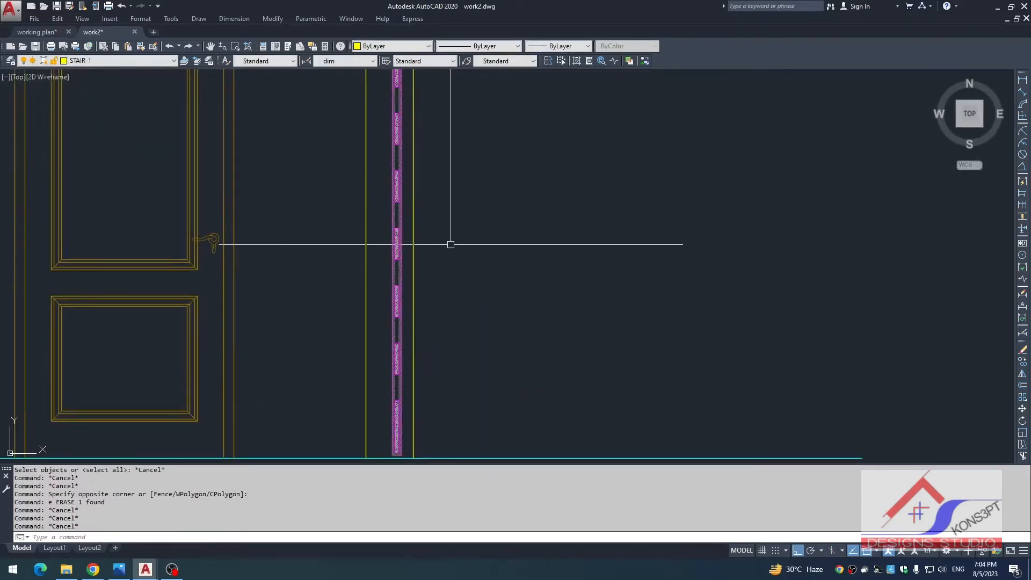
pyautogui.press('Escape')
pyautogui.press('Escape')
pyautogui.scroll(-1, 382, 251)
pyautogui.scroll(2, 385, 180)
pyautogui.press('Escape')
pyautogui.scroll(-2, 529, 212)
pyautogui.press('Escape')
# - Erase the two leftover stray objects at the door section
pyautogui.scroll(2, 497, 171)
pyautogui.scroll(4, 455, 185)
pyautogui.click(513, 211)
pyautogui.click(472, 223)
pyautogui.press('Escape')
pyautogui.click(510, 204)
pyautogui.click(496, 219)
pyautogui.write('e')
pyautogui.press('space')
pyautogui.click(406, 232)
pyautogui.press('Escape')
pyautogui.click(407, 233)
pyautogui.write('e')
pyautogui.press('space')
pyautogui.press('Escape')
# - Trim the overhanging ends of the door leaf's top edge line just below the head frame in the section
pyautogui.scroll(-3, 444, 254)
pyautogui.scroll(4, 438, 167)
pyautogui.scroll(4, 444, 99)
pyautogui.write('tr')
pyautogui.press('space')
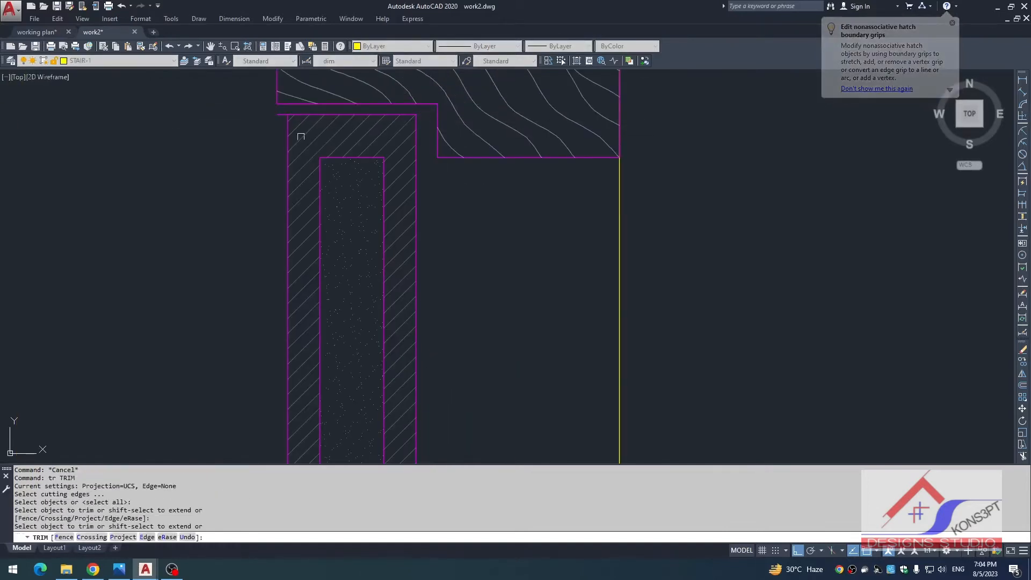
pyautogui.click(289, 109)
pyautogui.click(281, 111)
pyautogui.press('Escape')
pyautogui.scroll(-12, 411, 124)
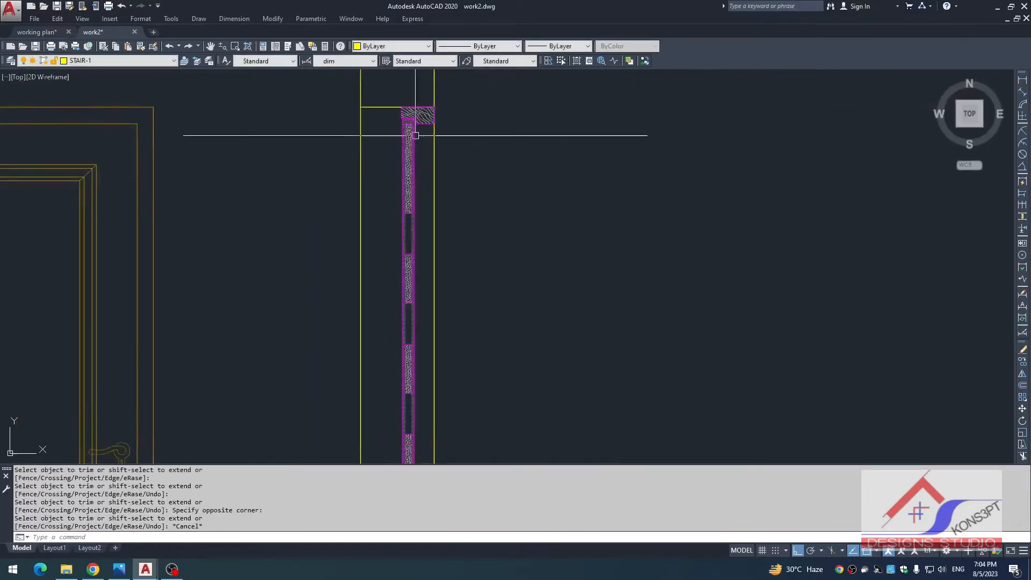
# - Draw a horizontal projection line from the upper door panel's top edge in the elevation across the wall section
pyautogui.scroll(6, 237, 148)
pyautogui.scroll(-5, 308, 218)
pyautogui.press('Escape')
pyautogui.write('l')
pyautogui.press('space')
pyautogui.scroll(4, 537, 149)
pyautogui.click(313, 165)
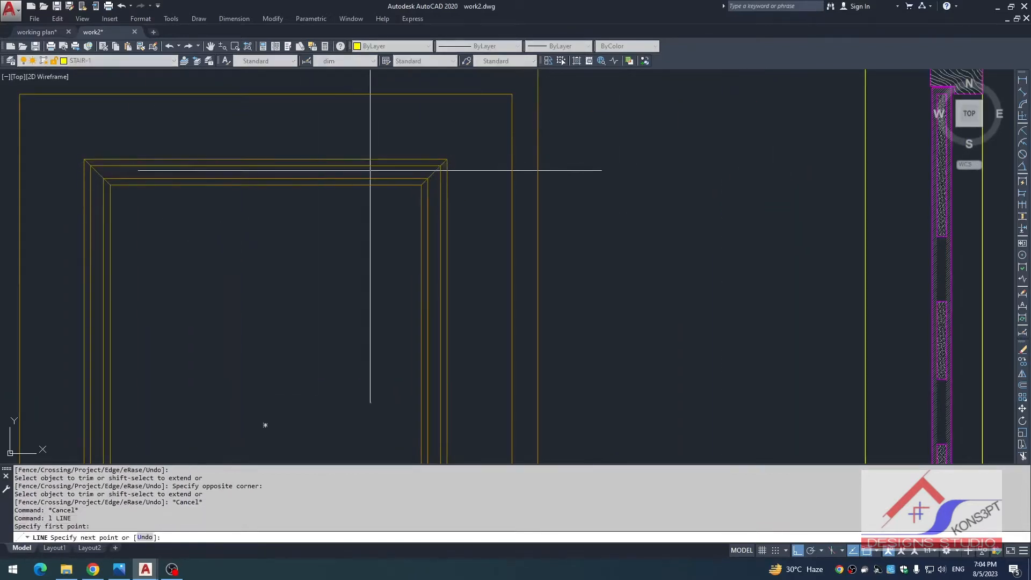
pyautogui.scroll(-4, 357, 172)
pyautogui.click(535, 146)
pyautogui.press('Escape')
# - Draw a second horizontal projection line from the upper panel's bottom edge across the wall section
pyautogui.press('space')
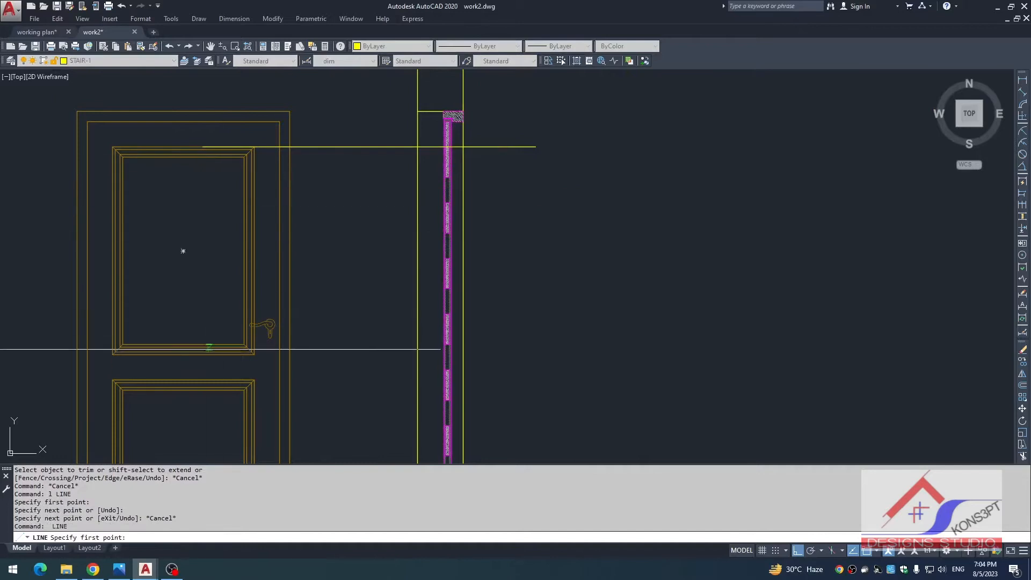
pyautogui.click(212, 354)
pyautogui.click(566, 370)
pyautogui.press('Escape')
# - Try offsetting the door leaf's right face line inward by 0.5" in the section, and erase the copy
pyautogui.scroll(6, 428, 325)
pyautogui.scroll(2, 510, 380)
pyautogui.moveTo(519, 387); pyautogui.dragTo(376, 256, button='middle')
pyautogui.scroll(2, 379, 342)
pyautogui.scroll(-4, 399, 386)
pyautogui.press('Escape')
pyautogui.press('Escape')
pyautogui.scroll(-2, 407, 300)
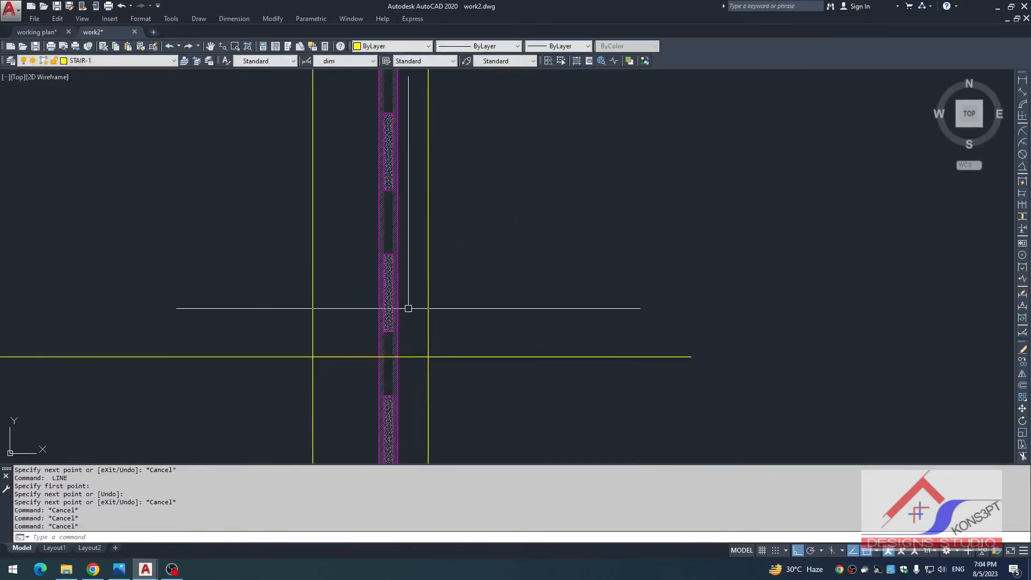
pyautogui.write('o')
pyautogui.press('space')
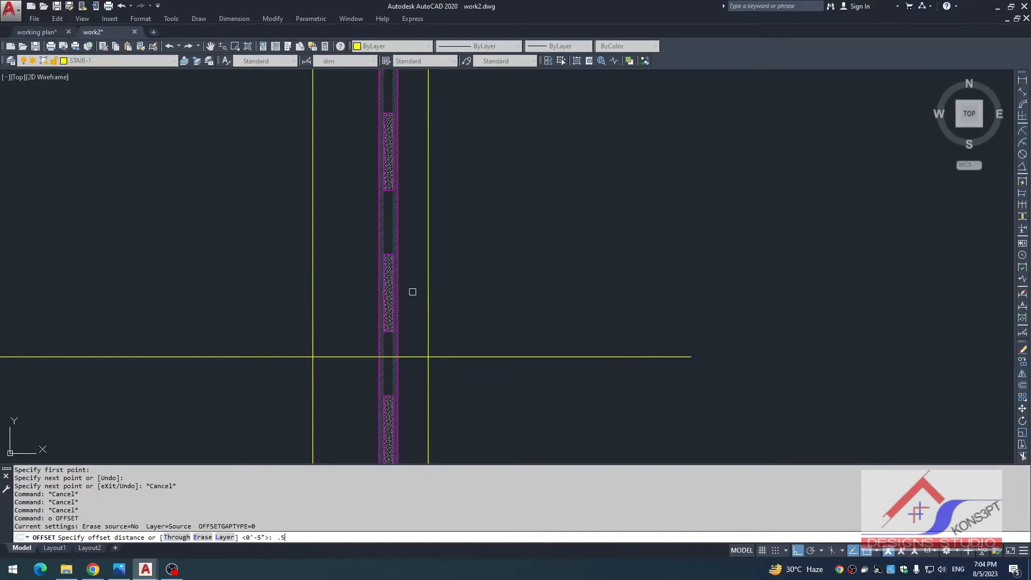
pyautogui.write('.5')
pyautogui.press('space')
pyautogui.scroll(2, 393, 304)
pyautogui.click(398, 306)
pyautogui.click(400, 307)
pyautogui.click(391, 349)
pyautogui.press('Escape')
pyautogui.click(390, 371)
pyautogui.write('e')
pyautogui.press('space')
pyautogui.press('Escape')
# - Offset the door leaf's right face line inward by 0.25" in the section
pyautogui.write('O')
pyautogui.press('space')
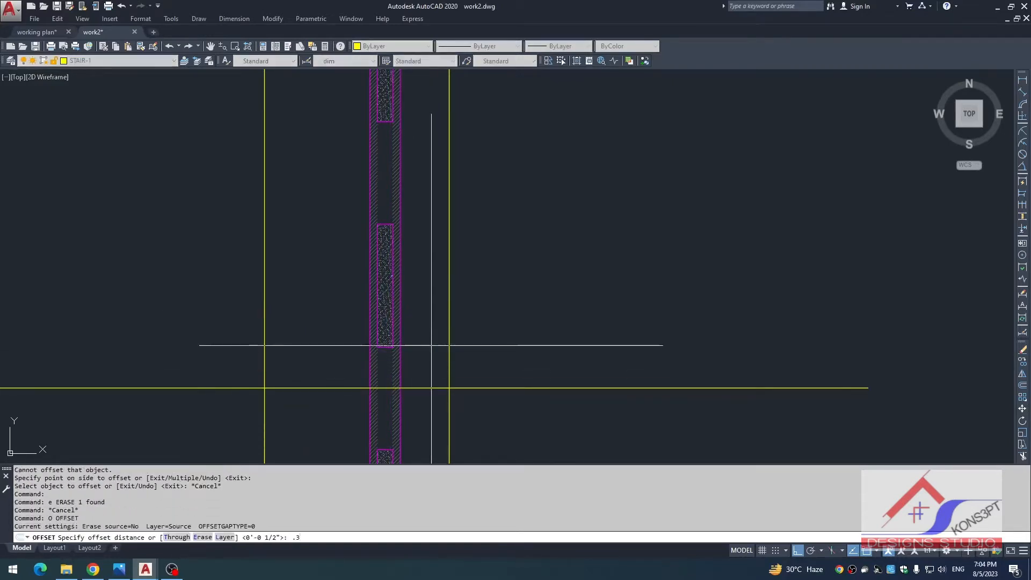
pyautogui.write('.25')
pyautogui.press('space')
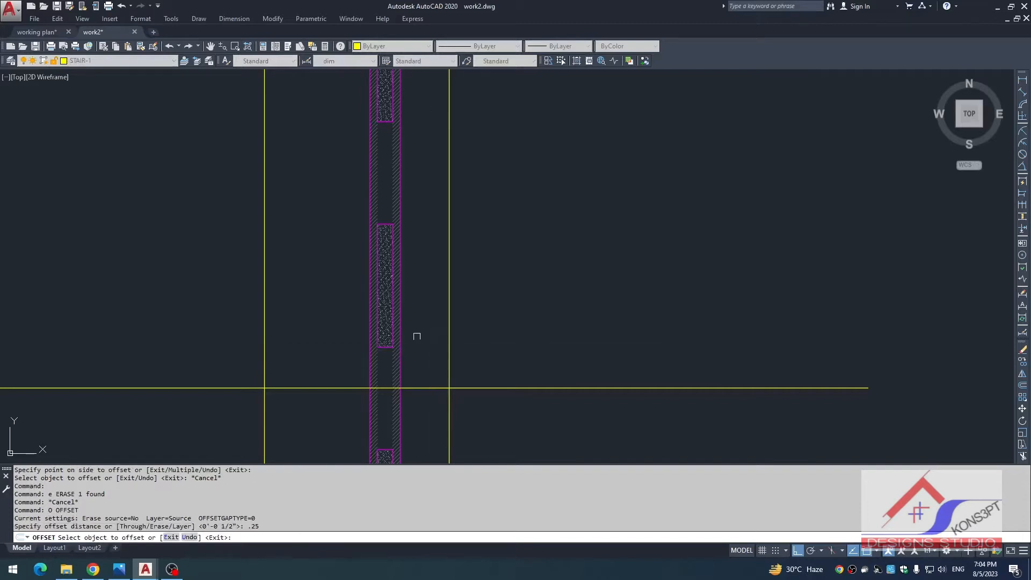
pyautogui.scroll(2, 407, 338)
pyautogui.click(401, 338)
pyautogui.click(396, 342)
pyautogui.press('Escape')
# - Fillet the inner offset line and the lower projection line into a sharp corner at the panel's bottom edge
pyautogui.write('F')
pyautogui.press('space')
pyautogui.click(387, 417)
pyautogui.press('Escape')
pyautogui.press('space')
pyautogui.click(387, 410)
pyautogui.click(410, 417)
pyautogui.scroll(-3, 415, 367)
pyautogui.scroll(4, 403, 225)
pyautogui.moveTo(403, 150); pyautogui.dragTo(401, 357, button='middle')
pyautogui.moveTo(403, 89); pyautogui.dragTo(396, 279, button='middle')
pyautogui.scroll(4, 376, 236)
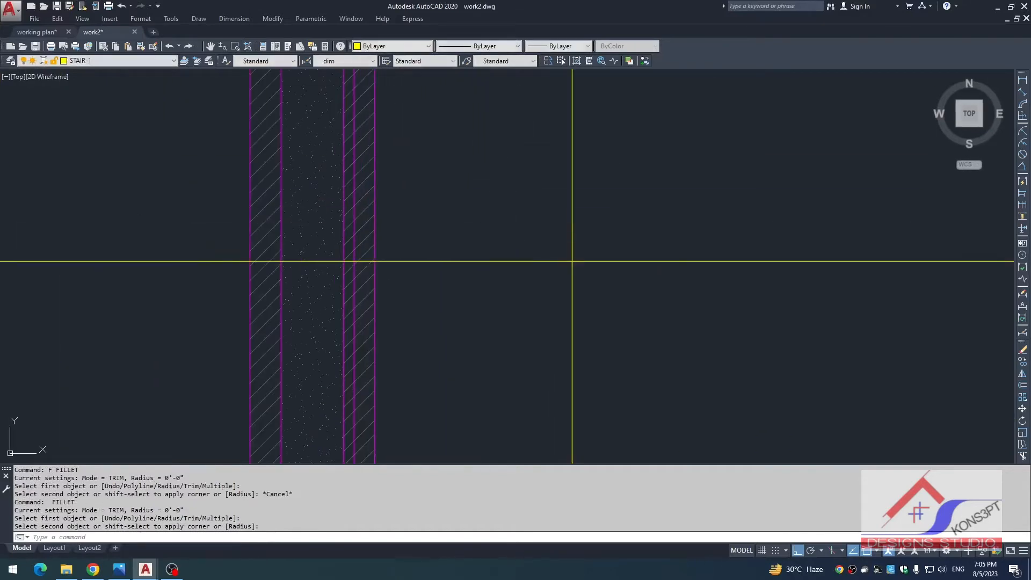
# - Trim the door leaf's right face line between the upper panel's top and bottom projection lines in the section
pyautogui.click(356, 271)
pyautogui.press('Escape')
pyautogui.write('tr')
pyautogui.press('space')
pyautogui.click(367, 261)
pyautogui.scroll(-8, 404, 303)
pyautogui.moveTo(405, 298); pyautogui.dragTo(397, 92, button='middle')
pyautogui.scroll(-2, 398, 433)
pyautogui.moveTo(398, 434); pyautogui.dragTo(379, 268, button='middle')
pyautogui.scroll(2, 390, 292)
pyautogui.click(382, 336)
pyautogui.click(374, 396)
pyautogui.press('space')
pyautogui.scroll(6, 367, 346)
pyautogui.click(359, 348)
pyautogui.click(357, 357)
pyautogui.click(355, 352)
pyautogui.click(354, 351)
pyautogui.scroll(-8, 359, 343)
pyautogui.scroll(4, 355, 359)
pyautogui.press('Escape')
# - Erase the diagonal hatch from the door leaf's outer skins in the section
pyautogui.click(349, 363)
pyautogui.write('e')
pyautogui.press('space')
# - Fillet the inner recess line and the upper projection line into a sharp corner at the panel's top edge, and regenerate the drawing
pyautogui.scroll(-4, 396, 161)
pyautogui.moveTo(395, 161); pyautogui.dragTo(386, 416, button='middle')
pyautogui.scroll(7, 376, 204)
pyautogui.press('Escape')
pyautogui.write('tr')
pyautogui.press('space')
pyautogui.press('Escape')
pyautogui.write('f')
pyautogui.press('space')
pyautogui.click(361, 236)
pyautogui.click(358, 246)
pyautogui.press('Escape')
pyautogui.click(344, 234)
pyautogui.press('Escape')
pyautogui.write('re')
pyautogui.press('space')
# - Match the recess's short top edge to the properties of the door leaf's right face line
pyautogui.press('Escape')
pyautogui.write('ma')
pyautogui.click(361, 225)
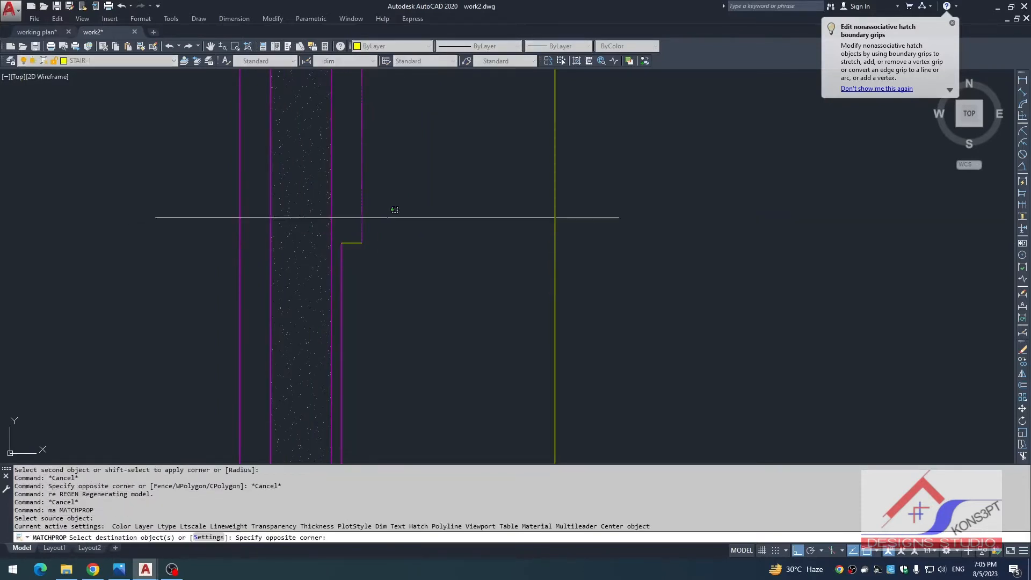
pyautogui.click(387, 221)
pyautogui.click(350, 256)
pyautogui.scroll(-9, 376, 247)
pyautogui.moveTo(385, 371); pyautogui.dragTo(389, 185, button='middle')
pyautogui.moveTo(378, 388); pyautogui.dragTo(371, 329, button='middle')
pyautogui.scroll(2, 371, 329)
pyautogui.scroll(10, 368, 347)
pyautogui.click(516, 424)
pyautogui.click(543, 435)
pyautogui.press('Escape')
pyautogui.write('tr')
pyautogui.click(520, 427)
pyautogui.press('Escape')
# - Erase the leftover linework at the panel's bottom edge and match the short recess edge there to the door leaf's line properties
pyautogui.scroll(-2, 345, 229)
pyautogui.click(709, 306)
pyautogui.click(672, 407)
pyautogui.write('e ma')
pyautogui.click(431, 378)
pyautogui.click(395, 373)
pyautogui.click(454, 318)
pyautogui.scroll(-4, 455, 307)
pyautogui.scroll(-6, 428, 260)
pyautogui.moveTo(479, 199); pyautogui.dragTo(465, 258, button='middle')
pyautogui.scroll(-4, 450, 183)
pyautogui.moveTo(456, 185); pyautogui.dragTo(467, 218, button='middle')
pyautogui.press('Escape')
# - Draw three horizontal construction lines through the upper panel's inner top moulding lines in the elevation, and erase the stray extra one
pyautogui.scroll(4, 269, 215)
pyautogui.moveTo(304, 220); pyautogui.dragTo(306, 217, button='middle')
pyautogui.press('Escape')
pyautogui.press('Escape')
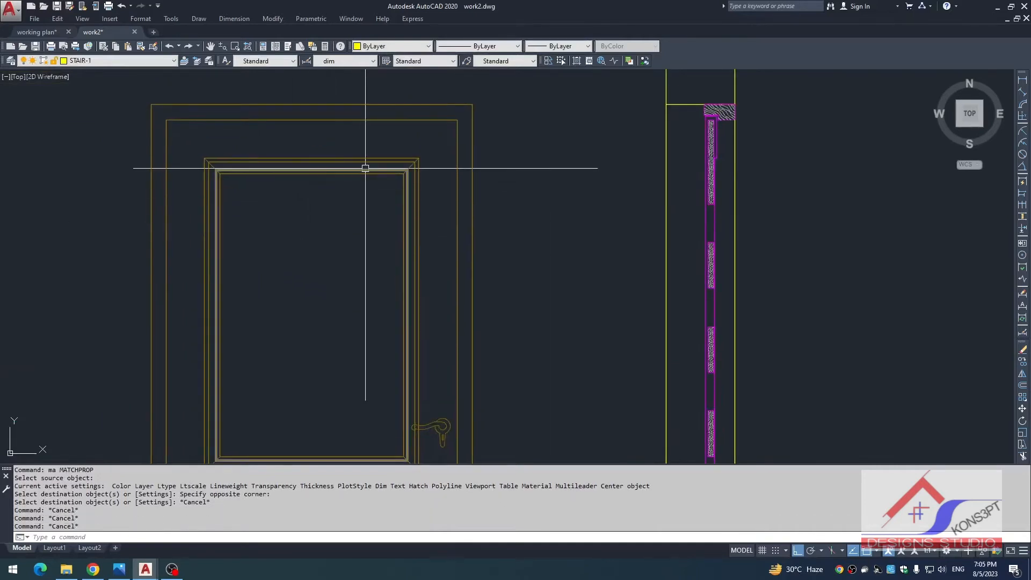
pyautogui.scroll(4, 557, 156)
pyautogui.write('xl')
pyautogui.press('Return')
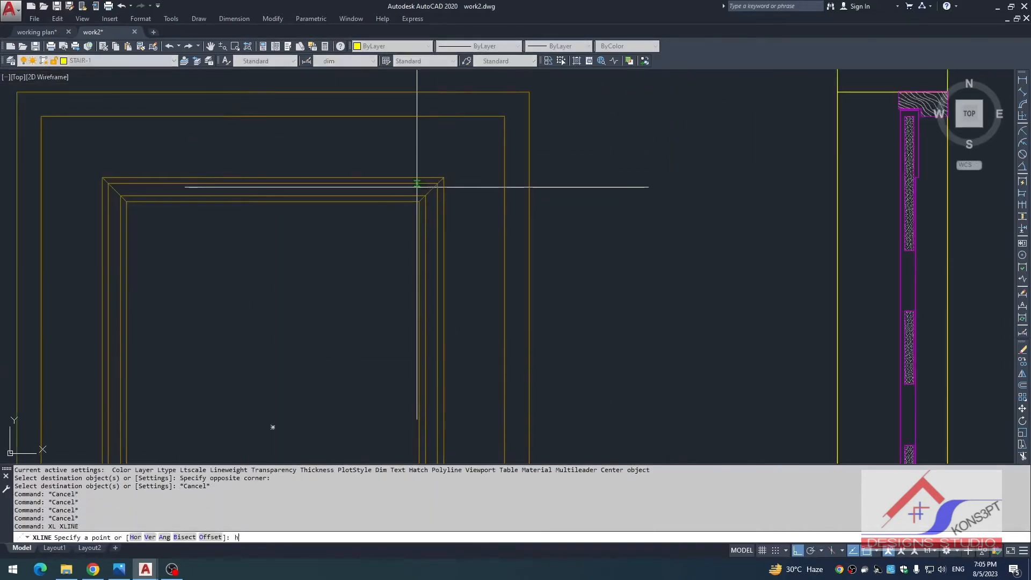
pyautogui.write('h')
pyautogui.press('Return')
pyautogui.scroll(3, 352, 189)
pyautogui.click(352, 184)
pyautogui.click(351, 203)
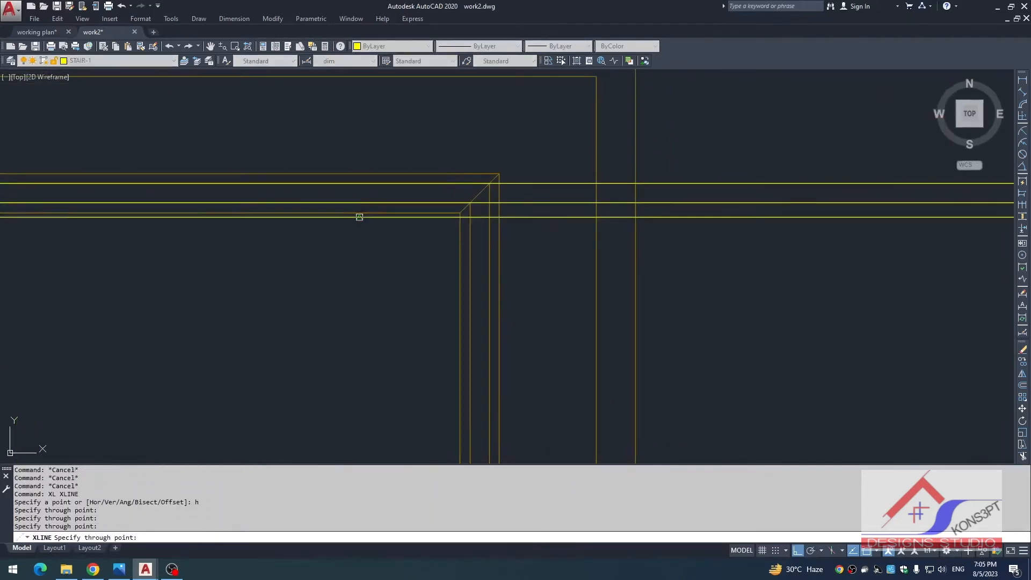
pyautogui.press('Escape')
pyautogui.click(368, 217)
pyautogui.write('e')
pyautogui.press('Return')
pyautogui.press('Escape')
# - Draw a horizontal line about 3/4" long outward from the door leaf's face at the recess's top corner
pyautogui.scroll(-5, 370, 217)
pyautogui.scroll(5, 525, 203)
pyautogui.scroll(5, 424, 203)
pyautogui.press('Escape')
pyautogui.scroll(2, 394, 184)
pyautogui.write('l')
pyautogui.press('Return')
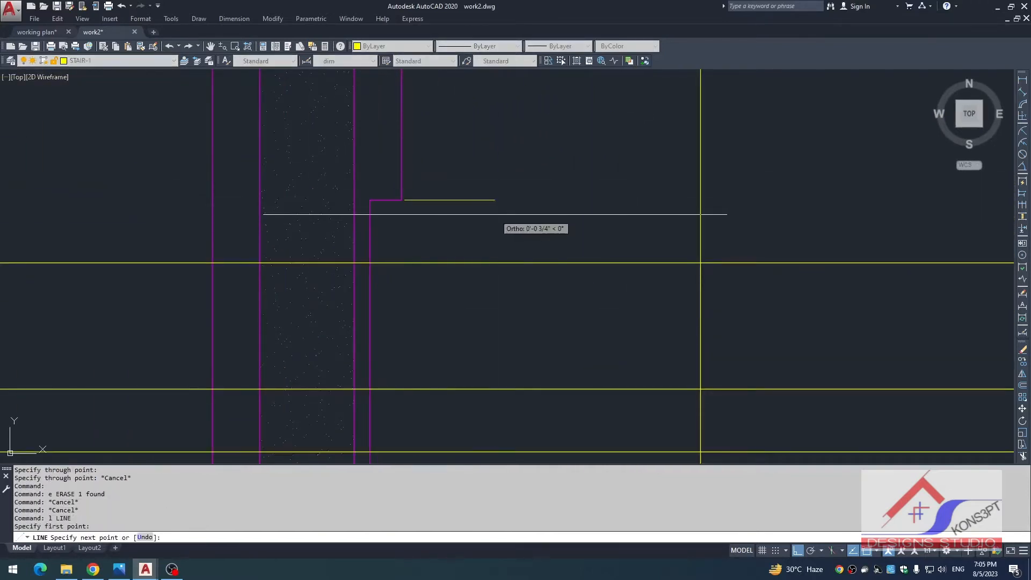
pyautogui.click(496, 214)
pyautogui.press('Escape')
pyautogui.write('ex')
pyautogui.press('Return')
pyautogui.press('Return')
pyautogui.press('Escape')
pyautogui.scroll(-2, 425, 208)
pyautogui.scroll(-4, 428, 208)
pyautogui.press('Escape')
pyautogui.write('tyr')
pyautogui.press('Return')
pyautogui.press('Escape')
pyautogui.write('rty')
pyautogui.press('Return')
pyautogui.press('Escape')
# - Trim the horizontal projection lines where they run past the wall section's outer right line
pyautogui.write('tr')
pyautogui.press('Return')
pyautogui.click(438, 248)
pyautogui.press('Return')
pyautogui.click(494, 220)
pyautogui.click(472, 298)
pyautogui.press('Escape')
pyautogui.press('Escape')
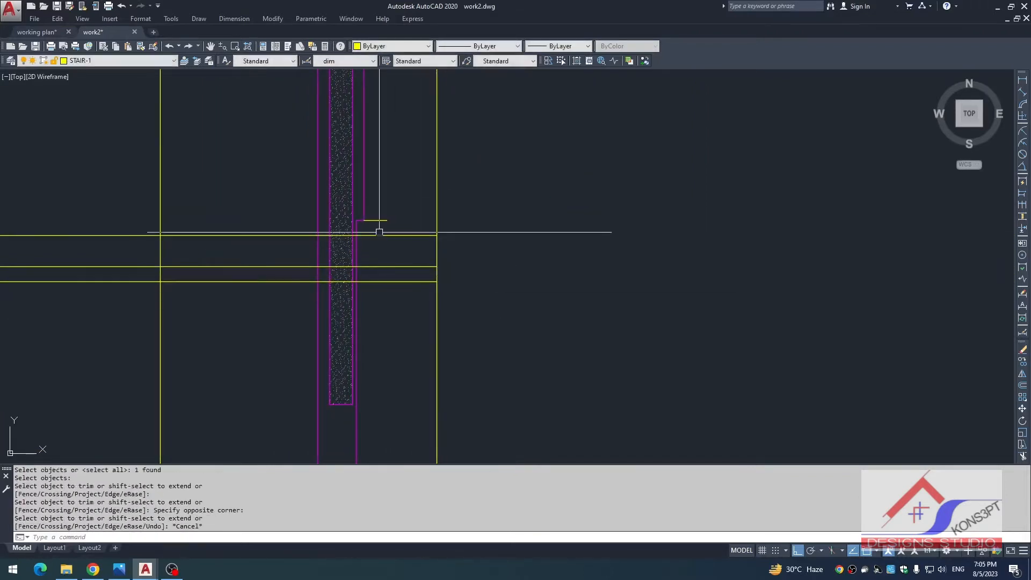
# - Draw a short vertical line connecting the upper two projection lines, just inside the wall's outer right line
pyautogui.scroll(2, 388, 232)
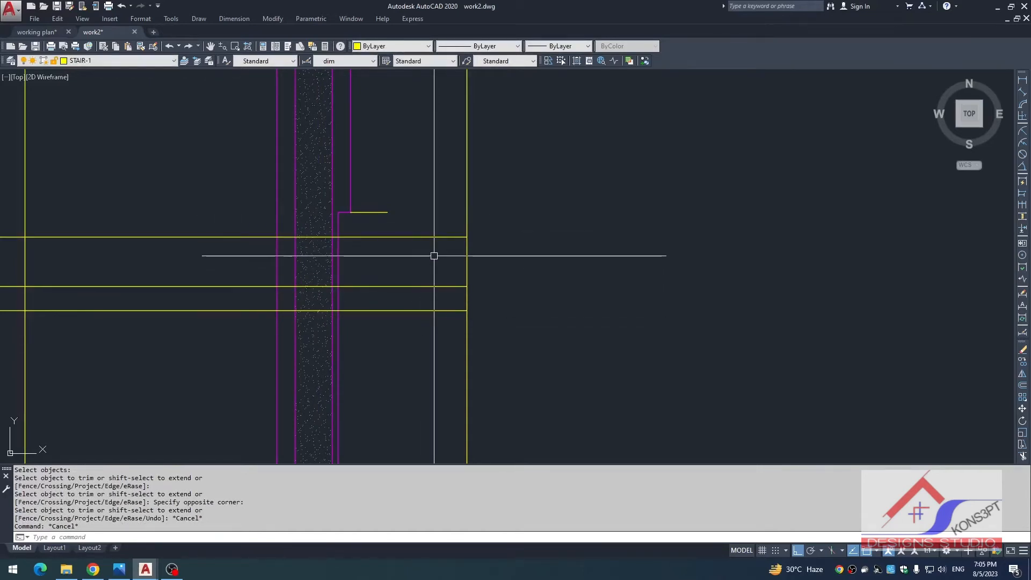
pyautogui.write('l')
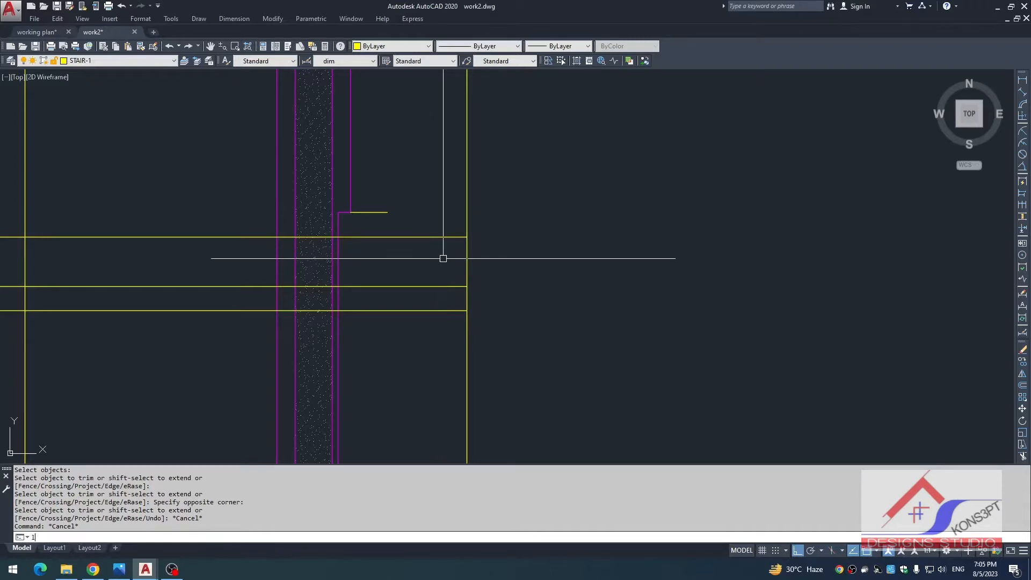
pyautogui.press('Return')
pyautogui.click(446, 237)
pyautogui.click(446, 286)
pyautogui.press('Escape')
# - Draw a circle centred on the short vertical line's midpoint with its radius reaching the upper projection line
pyautogui.write('c')
pyautogui.press('Return')
pyautogui.click(446, 261)
pyautogui.click(446, 237)
pyautogui.press('Escape')
# - Trim the circle's left half at the short vertical line and erase the remaining arc
pyautogui.write('tr')
pyautogui.press('Return')
pyautogui.click(449, 262)
pyautogui.press('Return')
pyautogui.click(428, 257)
pyautogui.click(403, 267)
pyautogui.press('Escape')
pyautogui.click(474, 263)
pyautogui.write('e')
pyautogui.press('Return')
pyautogui.press('Escape')
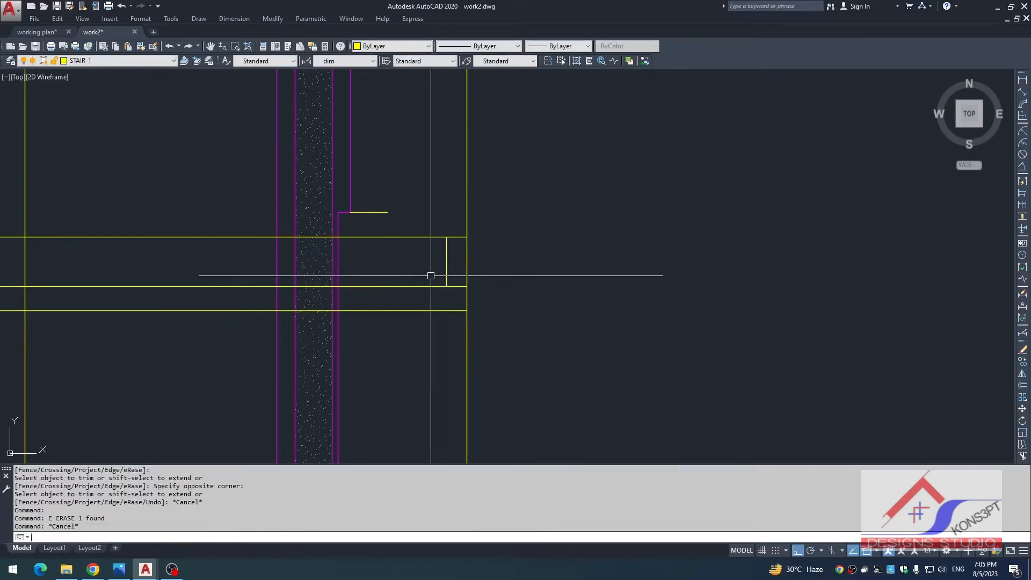
# - Fillet the upper two parallel projection lines into a semicircular end
pyautogui.write('f')
pyautogui.press('Return')
pyautogui.click(456, 237)
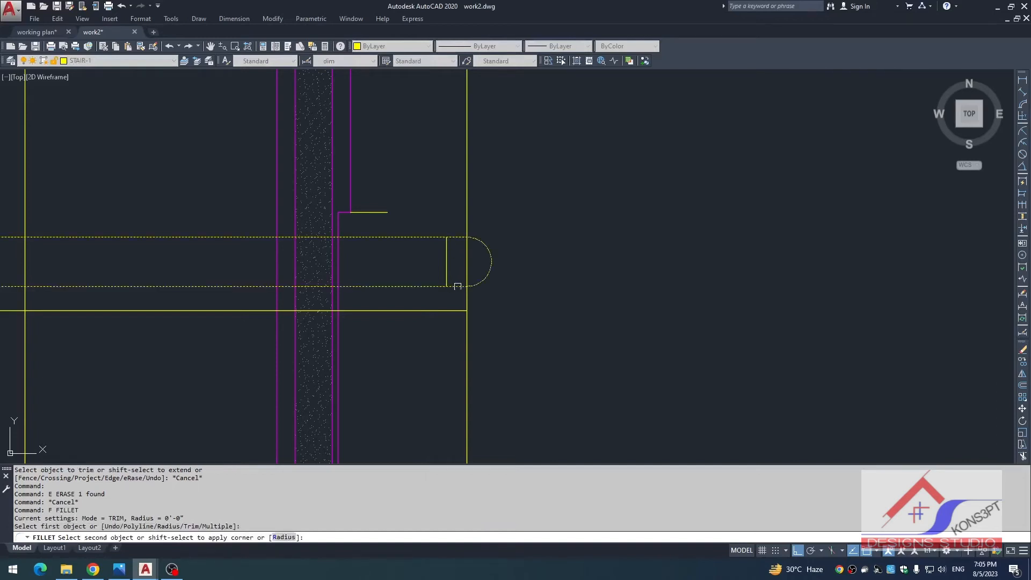
pyautogui.click(457, 286)
pyautogui.press('Escape')
pyautogui.scroll(-2, 464, 329)
pyautogui.scroll(2, 402, 270)
pyautogui.press('Escape')
# - Offset the door leaf's right face line outward by 0.5" above the recess
pyautogui.press('Escape')
pyautogui.press('Return')
pyautogui.write('.5')
pyautogui.press('Return')
pyautogui.click(388, 231)
pyautogui.click(418, 237)
pyautogui.press('Escape')
# - Extend the outward offset line down to the uppermost moulding projection line
pyautogui.write('ex')
pyautogui.press('Return')
pyautogui.press('Return')
pyautogui.scroll(3, 417, 247)
pyautogui.press('Escape')
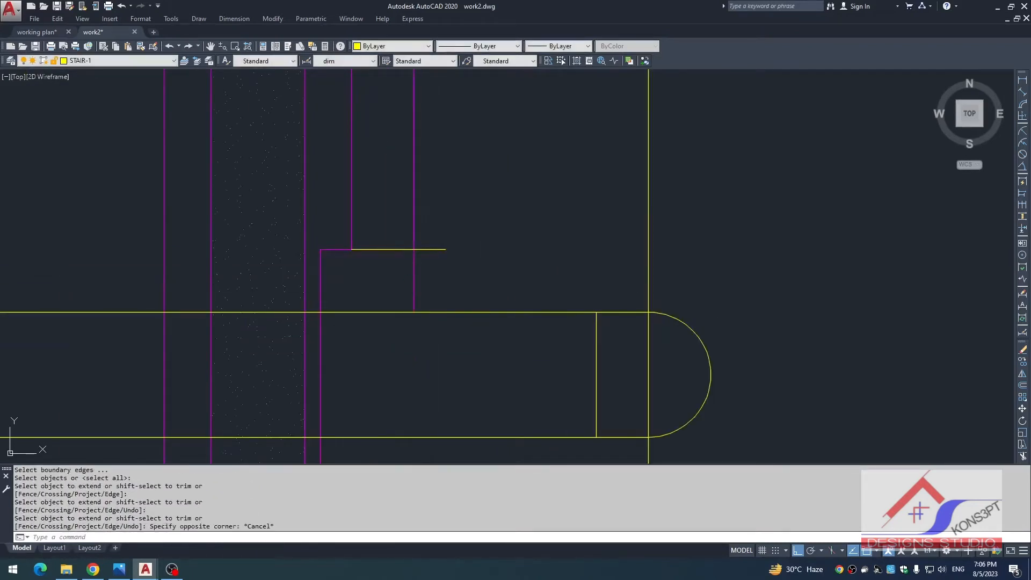
# - Move the semicircular arc horizontally so its upper end meets the lower end of the offset door leaf line
pyautogui.press('Escape')
pyautogui.click(687, 300)
pyautogui.click(676, 346)
pyautogui.write(',')
pyautogui.press('Return')
pyautogui.write('m')
pyautogui.press('Return')
pyautogui.click(649, 311)
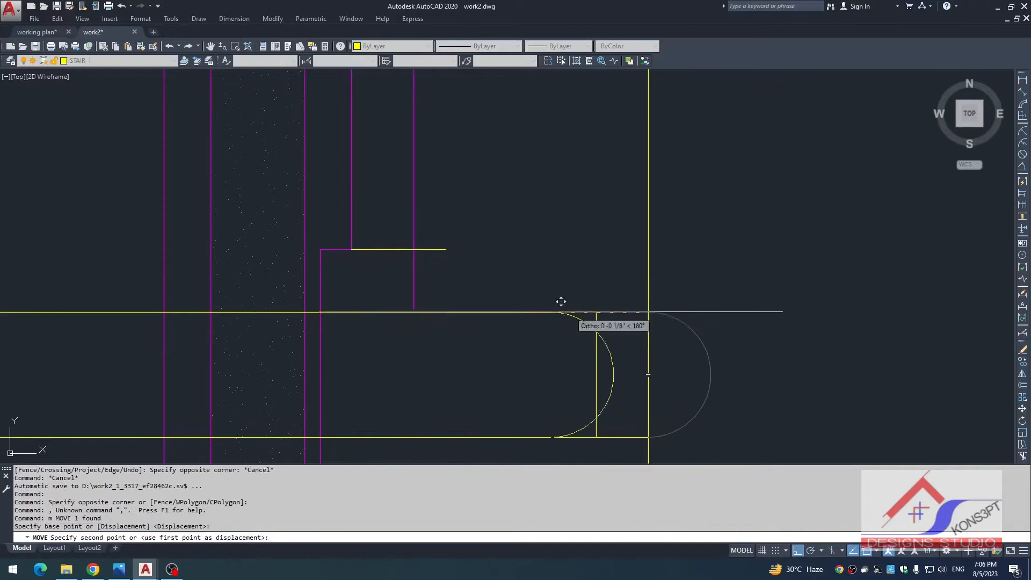
pyautogui.press('Escape')
# - Offset the outer vertical moulding line 0.25" inward, toward the door leaf
pyautogui.write('f')
pyautogui.press('Return')
pyautogui.press('Escape')
pyautogui.write('o')
pyautogui.press('Return')
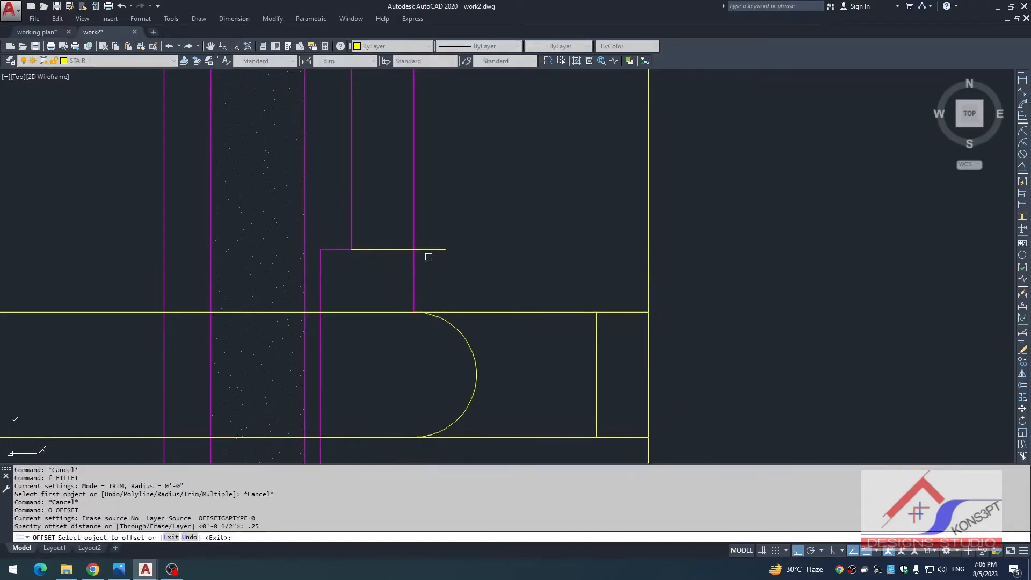
pyautogui.click(405, 269)
pyautogui.press('Escape')
# - Fillet the short horizontal line and the new vertical offset line into a sharp corner
pyautogui.write('f')
pyautogui.press('Return')
pyautogui.click(362, 250)
pyautogui.click(383, 277)
pyautogui.press('Return')
pyautogui.press('Escape')
# - Remove the outer vertical offset line beyond the new corner by trimming and erasing it
pyautogui.write('tr')
pyautogui.press('Return')
pyautogui.press('Return')
pyautogui.click(415, 300)
pyautogui.press('Escape')
pyautogui.press('Escape')
pyautogui.scroll(-2, 403, 197)
pyautogui.click(430, 227)
pyautogui.press('Return')
pyautogui.press('Escape')
pyautogui.press('Escape')
pyautogui.scroll(-2, 430, 177)
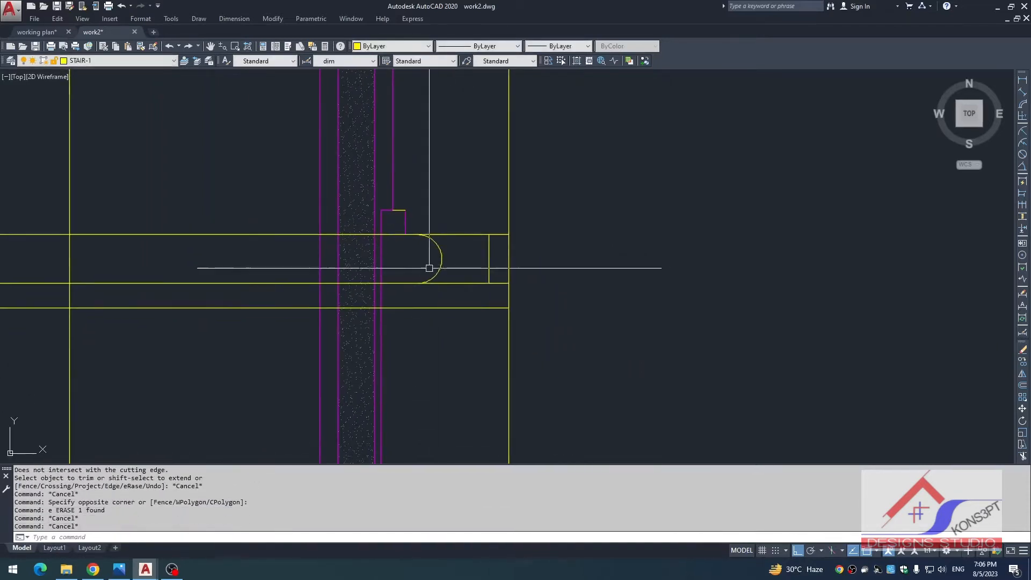
# - Mirror the short horizontal and vertical corner lines below the arc about its horizontal centre line
pyautogui.write('mi')
pyautogui.press('Return')
pyautogui.click(493, 258)
pyautogui.press('Return')
pyautogui.press('Escape')
# - Erase the long horizontal projection lines crossing the moulding profile
pyautogui.scroll(2, 395, 309)
pyautogui.write('tr')
pyautogui.press('Return')
pyautogui.press('Escape')
pyautogui.press('Escape')
pyautogui.click(529, 141)
pyautogui.click(502, 346)
pyautogui.write('e')
pyautogui.press('Return')
# - Move the arc inward so its upper end meets the lower end of the short vertical line
pyautogui.write(',')
pyautogui.press('Return')
pyautogui.write('m')
pyautogui.press('Return')
pyautogui.click(429, 191)
pyautogui.press('Escape')
# - Draw a sloped line from the midpoint of the upper short horizontal line down to the short vertical line
pyautogui.moveTo(428, 231); pyautogui.dragTo(416, 291, button='middle')
pyautogui.scroll(4, 384, 226)
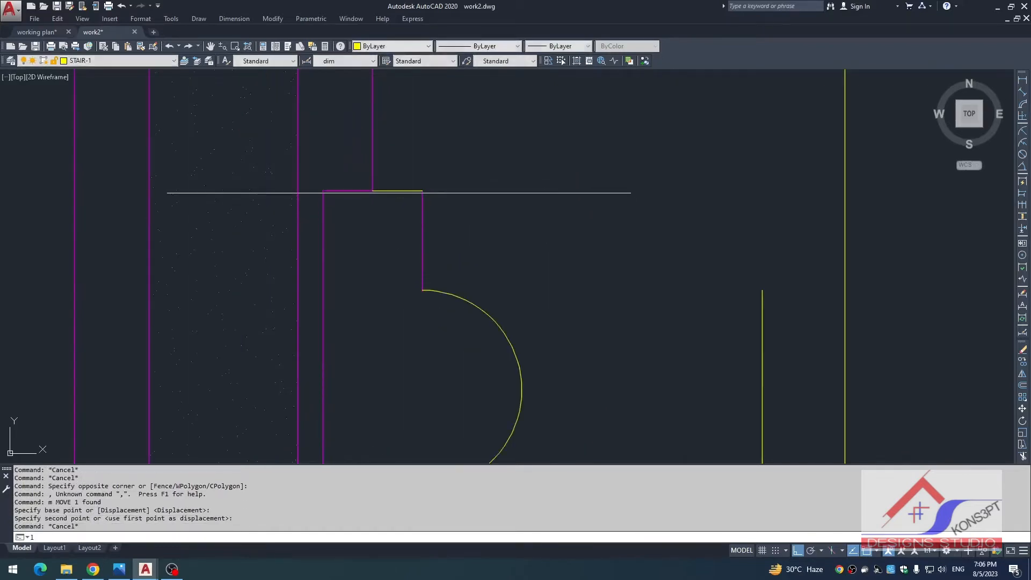
pyautogui.write('l')
pyautogui.press('Return')
pyautogui.click(423, 257)
pyautogui.press('Escape')
# - Trim the square corner outside the sloped line at the top of the moulding profile
pyautogui.write('tr')
pyautogui.press('Return')
pyautogui.press('Escape')
pyautogui.press('Return')
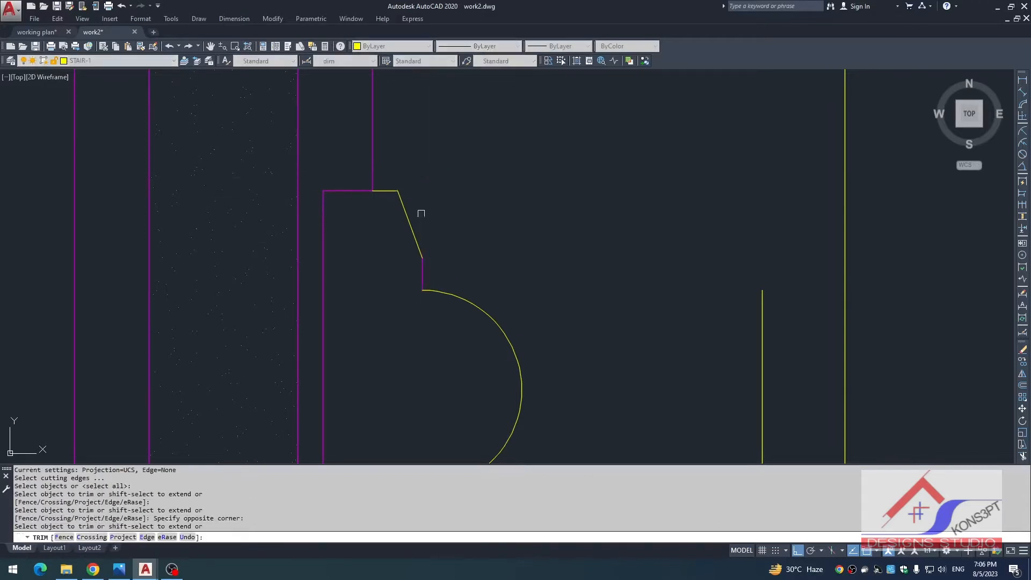
pyautogui.press('Escape')
# - Mirror the sloped line to the lower end of the moulding profile and trim the square corner outside it
pyautogui.scroll(-4, 417, 161)
pyautogui.write('mi')
pyautogui.press('Return')
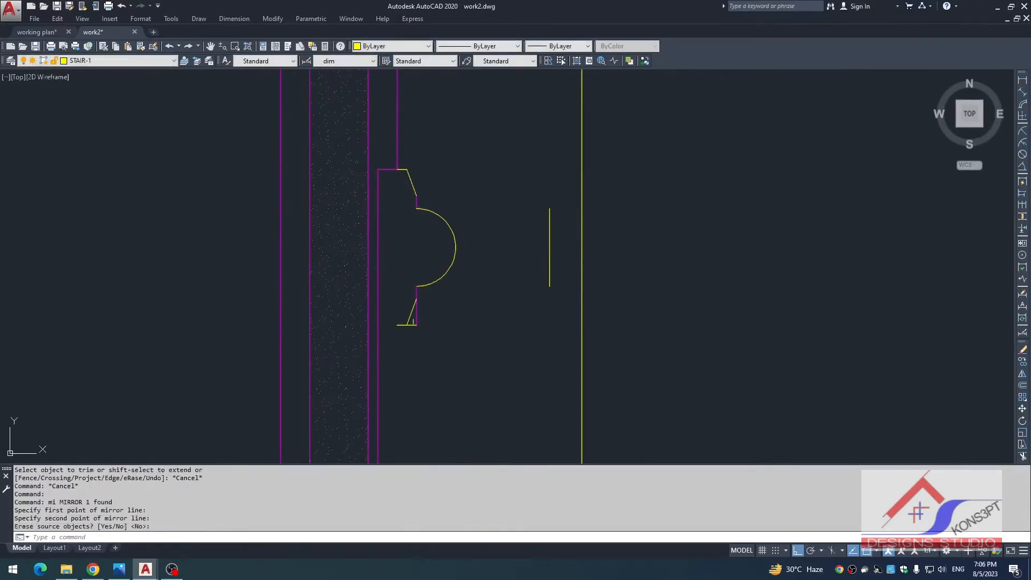
pyautogui.scroll(2, 434, 308)
pyautogui.scroll(-3, 414, 341)
pyautogui.press('Escape')
pyautogui.write('l')
pyautogui.press('Return')
pyautogui.click(397, 254)
pyautogui.scroll(-8, 400, 293)
pyautogui.scroll(6, 411, 161)
pyautogui.press('Escape')
pyautogui.press('Escape')
pyautogui.scroll(5, 369, 215)
pyautogui.write('l')
pyautogui.press('Return')
pyautogui.press('Escape')
# - Join the arc, short straight segments and sloped lines of the moulding profile into one polyline
pyautogui.click(407, 265)
pyautogui.scroll(4, 414, 97)
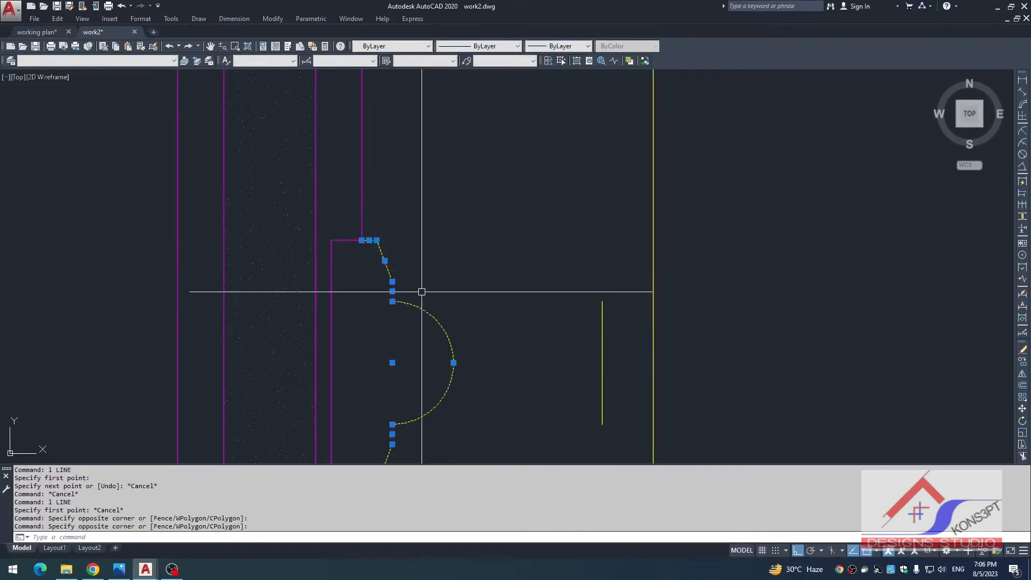
pyautogui.write('j')
pyautogui.press('Return')
pyautogui.scroll(-4, 422, 292)
pyautogui.press('Escape')
pyautogui.click(429, 246)
pyautogui.scroll(5, 427, 242)
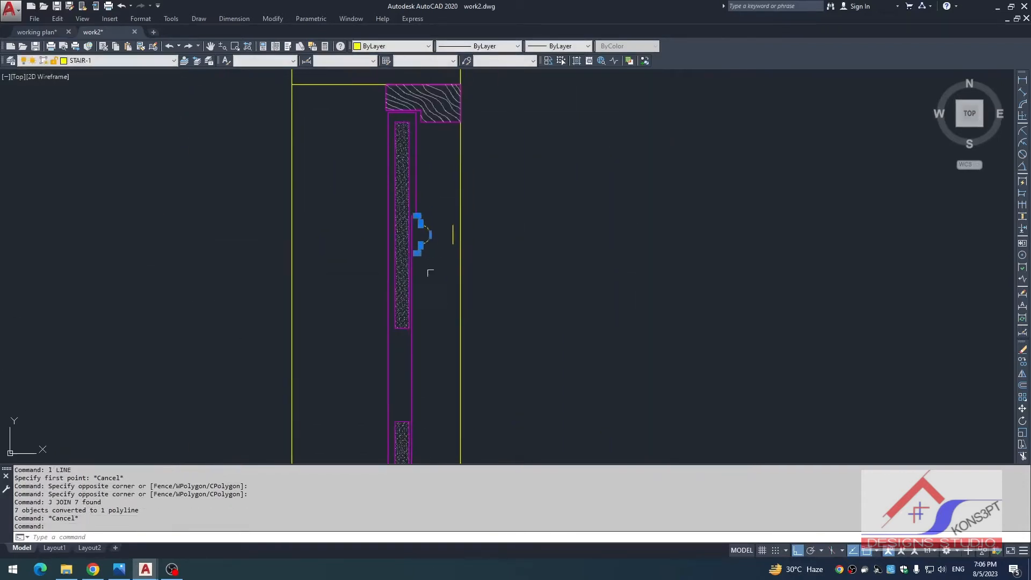
pyautogui.scroll(-5, 423, 233)
pyautogui.press('Escape')
# - Draw a vertical line from the outermost point of the moulding arc down alongside the door leaf
pyautogui.scroll(5, 414, 215)
pyautogui.moveTo(416, 226); pyautogui.dragTo(463, 223, button='middle')
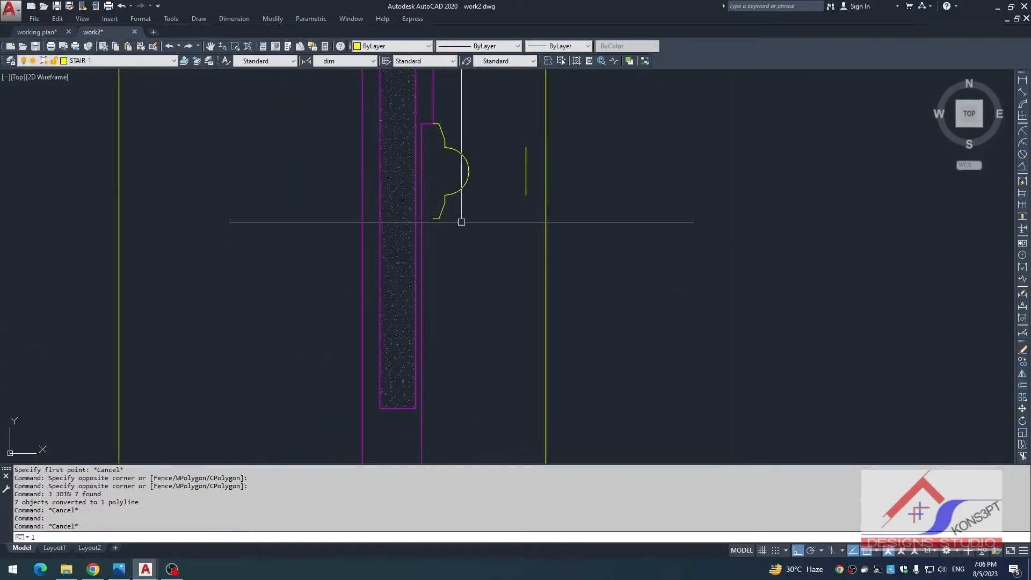
pyautogui.write('l')
pyautogui.press('Return')
pyautogui.scroll(-4, 472, 300)
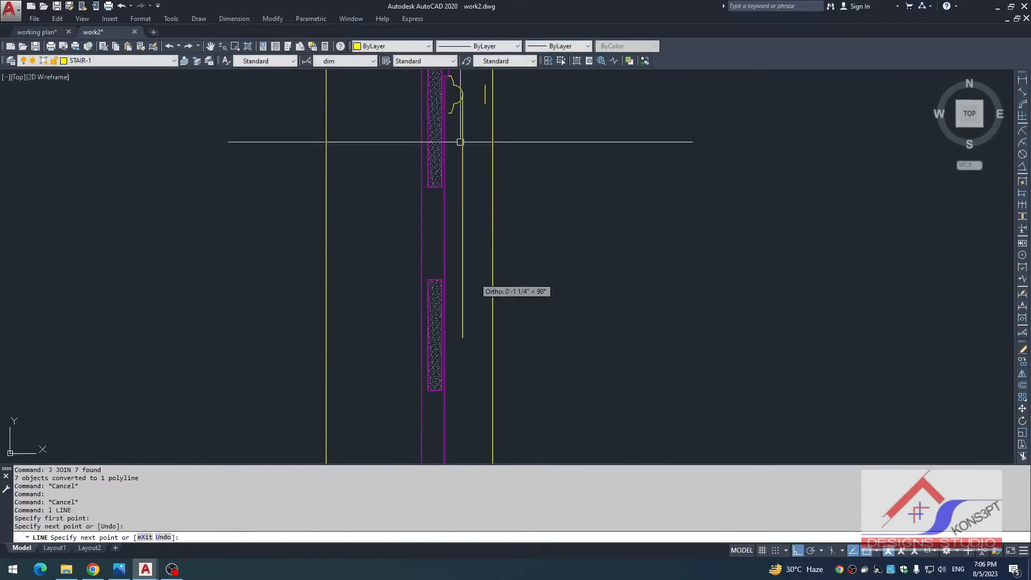
pyautogui.press('Escape')
# - Draw two more vertical lines downward from the arc's lower end and from the moulding profile's lower inner end
pyautogui.press('Return')
pyautogui.scroll(2, 448, 86)
pyautogui.click(455, 118)
pyautogui.scroll(-2, 454, 293)
pyautogui.scroll(2, 461, 424)
pyautogui.click(472, 371)
pyautogui.press('Escape')
pyautogui.scroll(-2, 466, 327)
pyautogui.press('Return')
pyautogui.scroll(2, 440, 126)
pyautogui.scroll(4, 440, 132)
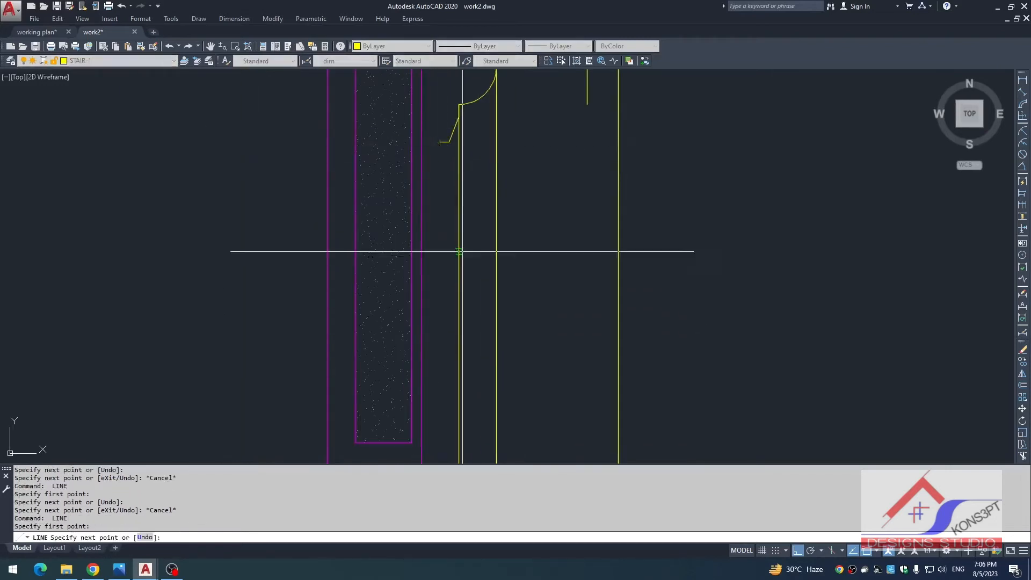
pyautogui.scroll(-6, 440, 143)
pyautogui.press('Escape')
# - Copy the joined moulding profile down to the lower end of the door leaf's recess
pyautogui.scroll(-2, 410, 425)
pyautogui.write('co')
pyautogui.press('Return')
pyautogui.scroll(6, 414, 191)
pyautogui.scroll(-6, 482, 213)
pyautogui.moveTo(486, 355); pyautogui.dragTo(450, 80, button='middle')
pyautogui.scroll(8, 433, 151)
pyautogui.scroll(-2, 430, 145)
pyautogui.moveTo(427, 188); pyautogui.dragTo(409, 336, button='middle')
pyautogui.scroll(-2, 409, 336)
pyautogui.press('Escape')
# - Mirror the copied moulding profile about a horizontal line through its upper end, deleting the source object
pyautogui.click(428, 186)
pyautogui.click(419, 196)
pyautogui.write('mi')
pyautogui.scroll(6, 415, 179)
pyautogui.click(413, 181)
pyautogui.click(507, 184)
pyautogui.write('y')
pyautogui.press('space')
pyautogui.scroll(-10, 461, 308)
pyautogui.press('Escape')
# - Extend the vertical moulding lines down to the lower moulding profile
pyautogui.write('ex')
pyautogui.click(458, 295)
pyautogui.press('space')
pyautogui.moveTo(444, 201); pyautogui.dragTo(446, 262, button='middle')
pyautogui.scroll(4, 465, 145)
pyautogui.moveTo(456, 145); pyautogui.dragTo(447, 280, button='middle')
pyautogui.click(487, 198)
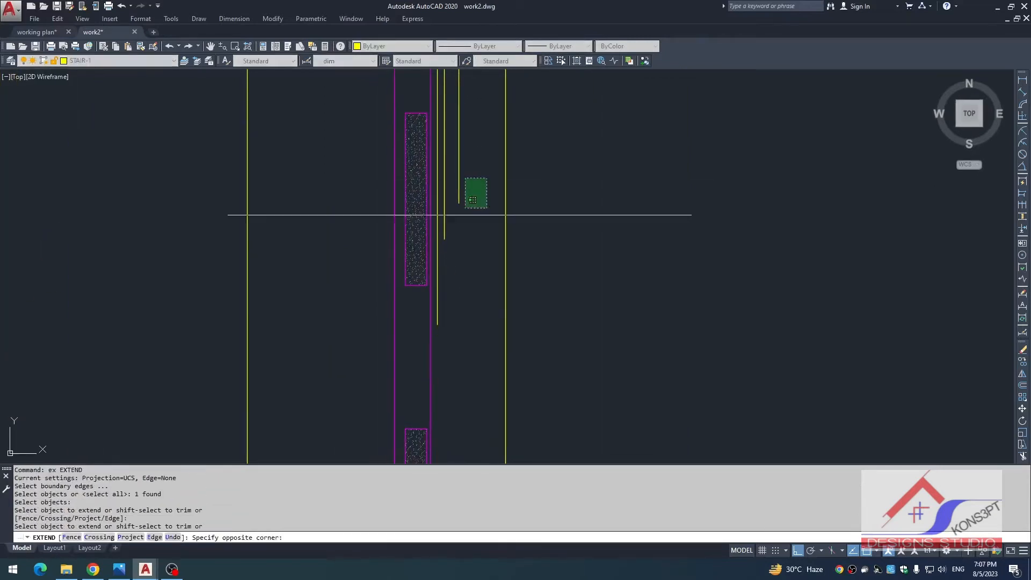
pyautogui.click(434, 234)
pyautogui.scroll(-6, 441, 227)
pyautogui.press('Escape')
pyautogui.press('Escape')
pyautogui.press('Escape')
pyautogui.moveTo(462, 387); pyautogui.dragTo(443, 263, button='middle')
pyautogui.scroll(-2, 450, 272)
pyautogui.scroll(6, 433, 258)
pyautogui.press('Escape')
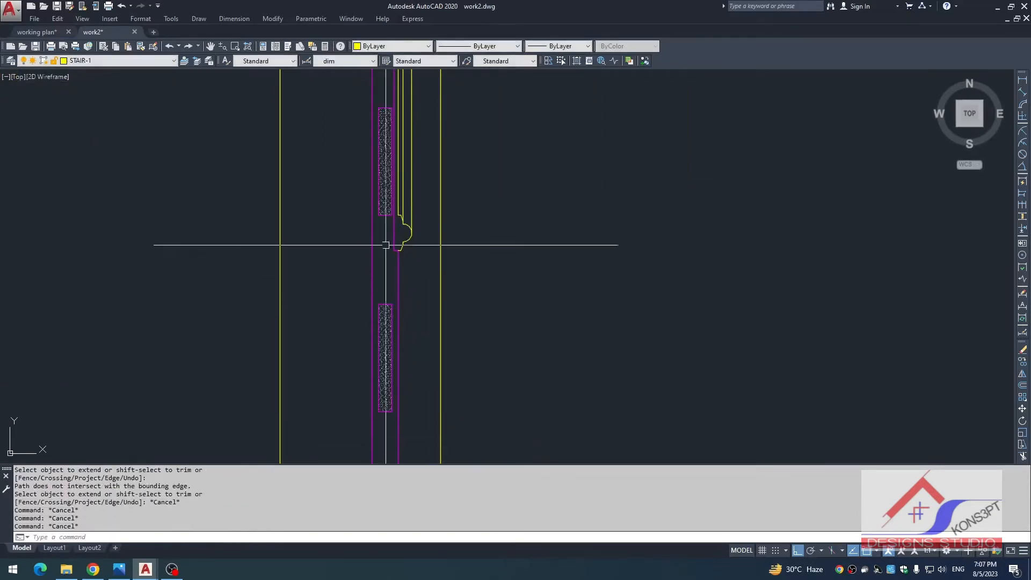
# - Match the properties of the door core's hatch onto both moulding profiles and their connecting vertical lines
pyautogui.write('ma')
pyautogui.click(385, 186)
pyautogui.scroll(6, 416, 216)
pyautogui.click(329, 277)
pyautogui.scroll(-10, 400, 228)
pyautogui.moveTo(399, 80); pyautogui.dragTo(395, 201, button='middle')
pyautogui.scroll(10, 384, 201)
pyautogui.click(367, 220)
pyautogui.click(275, 361)
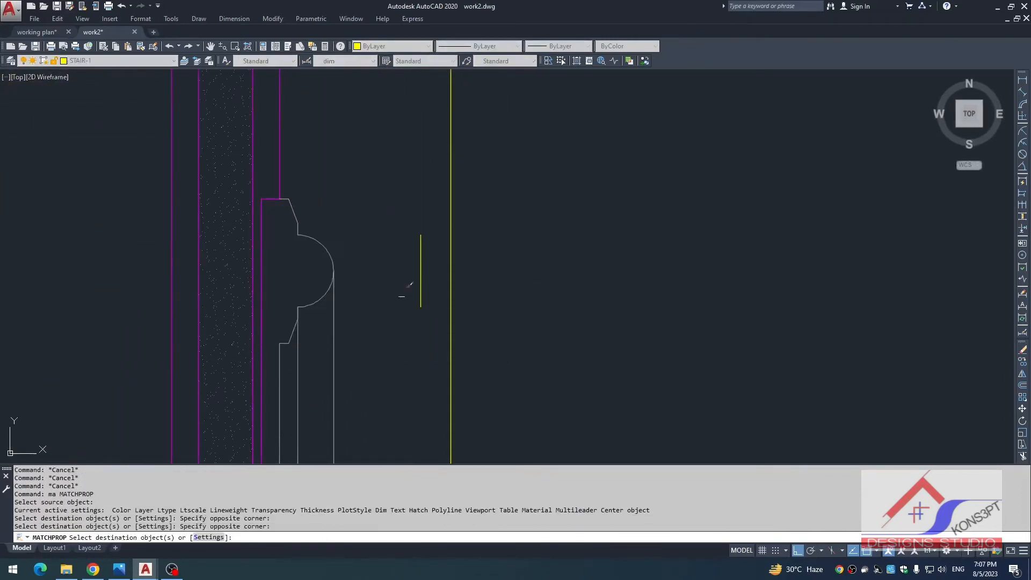
# - Erase the stray short vertical line beside the lower moulding profile in the section
pyautogui.press('Escape')
pyautogui.click(432, 265)
pyautogui.click(403, 290)
pyautogui.write('e')
pyautogui.press('Escape')
pyautogui.scroll(-6, 370, 177)
pyautogui.press('Escape')
pyautogui.press('Escape')
# - Draw horizontal construction lines through the upper and lower outer edges of the elevation's lower door panel
pyautogui.scroll(-7, 376, 192)
pyautogui.moveTo(385, 263); pyautogui.dragTo(389, 184, button='middle')
pyautogui.press('Escape')
pyautogui.moveTo(391, 348); pyautogui.dragTo(391, 215, button='middle')
pyautogui.moveTo(281, 227); pyautogui.dragTo(377, 251, button='middle')
pyautogui.write('xl h')
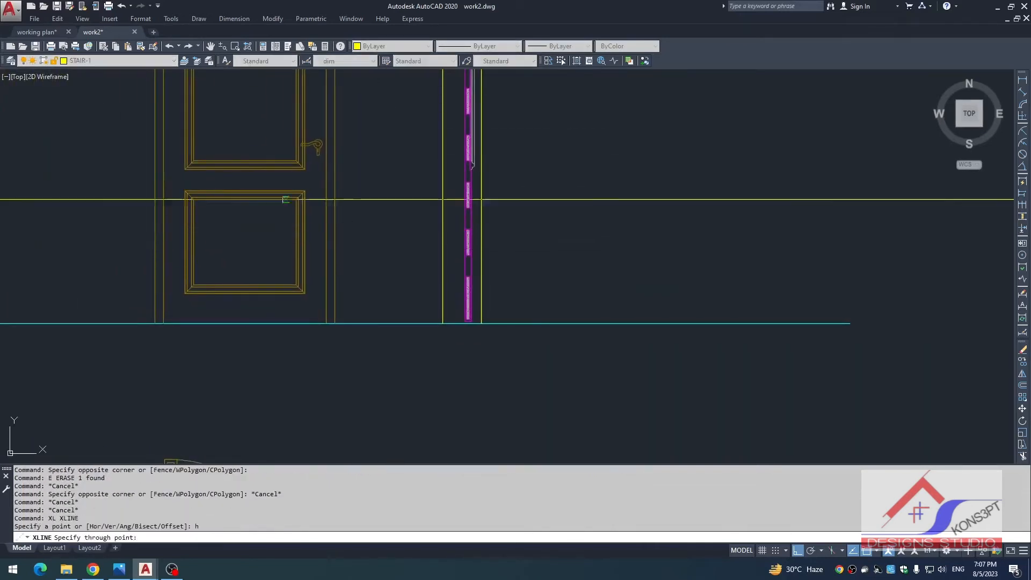
pyautogui.scroll(6, 284, 189)
pyautogui.click(281, 202)
pyautogui.scroll(-4, 311, 284)
pyautogui.moveTo(283, 432); pyautogui.dragTo(305, 305, button='middle')
pyautogui.click(305, 290)
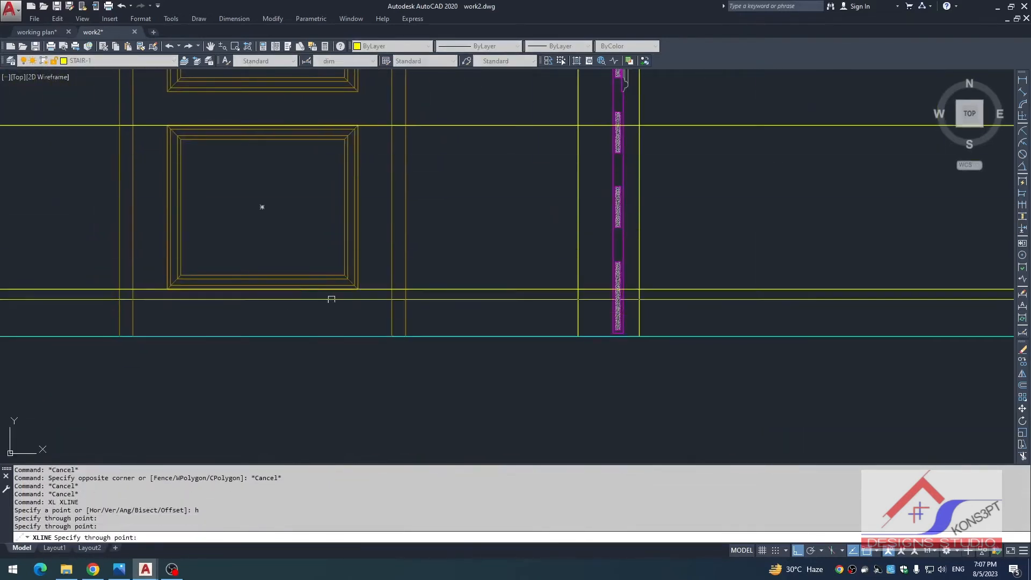
pyautogui.press('Escape')
# - Draw a vertical line from the lower end of the upper recess straight down past the lower construction line
pyautogui.scroll(-2, 327, 298)
pyautogui.press('Escape')
pyautogui.scroll(6, 486, 161)
pyautogui.press('Escape')
pyautogui.press('Escape')
pyautogui.moveTo(443, 258); pyautogui.dragTo(426, 171, button='middle')
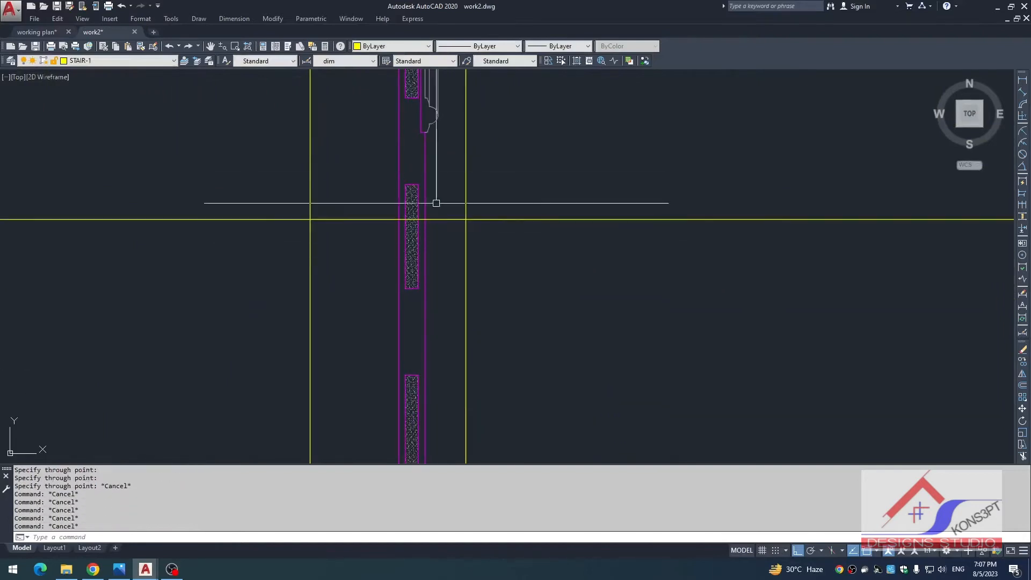
pyautogui.scroll(2, 417, 129)
pyautogui.write('l')
pyautogui.click(422, 134)
pyautogui.scroll(-2, 451, 249)
pyautogui.moveTo(495, 451); pyautogui.dragTo(463, 285, button='middle')
pyautogui.scroll(-4, 467, 290)
pyautogui.moveTo(483, 339); pyautogui.dragTo(486, 239, button='middle')
pyautogui.click(516, 238)
pyautogui.press('Escape')
# - Fillet the new vertical line with the lower and upper construction lines to form the lower recess's corners
pyautogui.write('f')
pyautogui.scroll(4, 445, 251)
pyautogui.click(457, 310)
pyautogui.press('space')
pyautogui.scroll(-2, 445, 184)
pyautogui.moveTo(444, 185); pyautogui.dragTo(437, 310, button='middle')
pyautogui.scroll(6, 431, 139)
pyautogui.click(432, 103)
pyautogui.click(425, 118)
pyautogui.press('Escape')
# - Trim both construction lines between the door leaf's face and the adjacent vertical wall line
pyautogui.write('tr')
pyautogui.press('space')
pyautogui.click(466, 118)
pyautogui.scroll(-3, 466, 118)
pyautogui.moveTo(463, 188); pyautogui.dragTo(462, 305, button='middle')
pyautogui.click(447, 276)
pyautogui.scroll(2, 449, 262)
pyautogui.press('Escape')
# - Trim the leaf's face line between the lower recess's ends and undo that trim
pyautogui.write('tr')
pyautogui.click(445, 235)
pyautogui.scroll(-2, 465, 244)
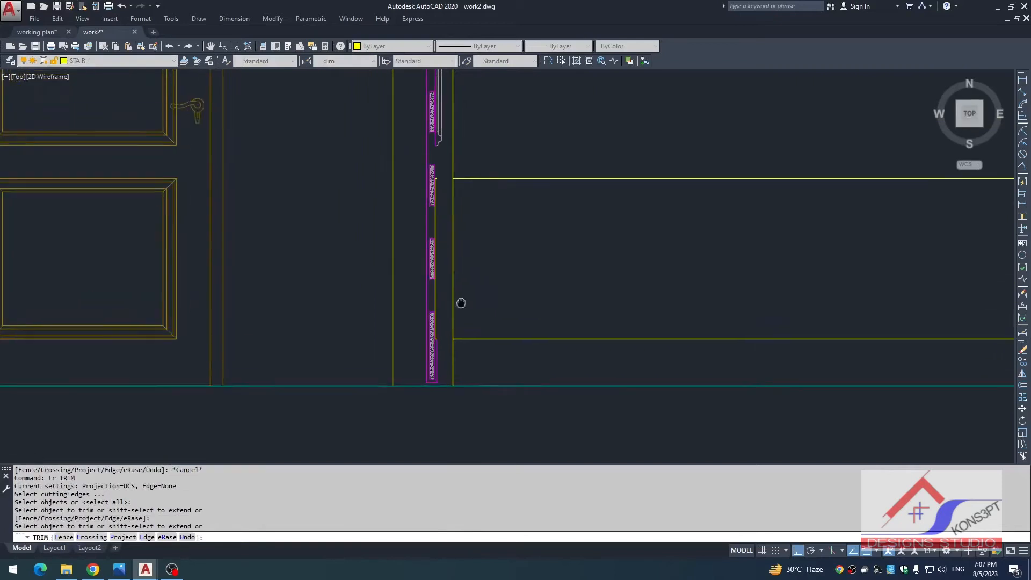
pyautogui.press('Escape')
pyautogui.write('u')
pyautogui.press('space')
pyautogui.press('space')
pyautogui.scroll(-2, 490, 188)
pyautogui.moveTo(489, 182); pyautogui.dragTo(474, 209, button='middle')
pyautogui.press('Escape')
# - Try to trim the leaf's face line at the upper end of the lower recess
pyautogui.scroll(4, 451, 127)
pyautogui.write('tyr')
pyautogui.press('Escape')
pyautogui.write('tr')
pyautogui.scroll(5, 452, 127)
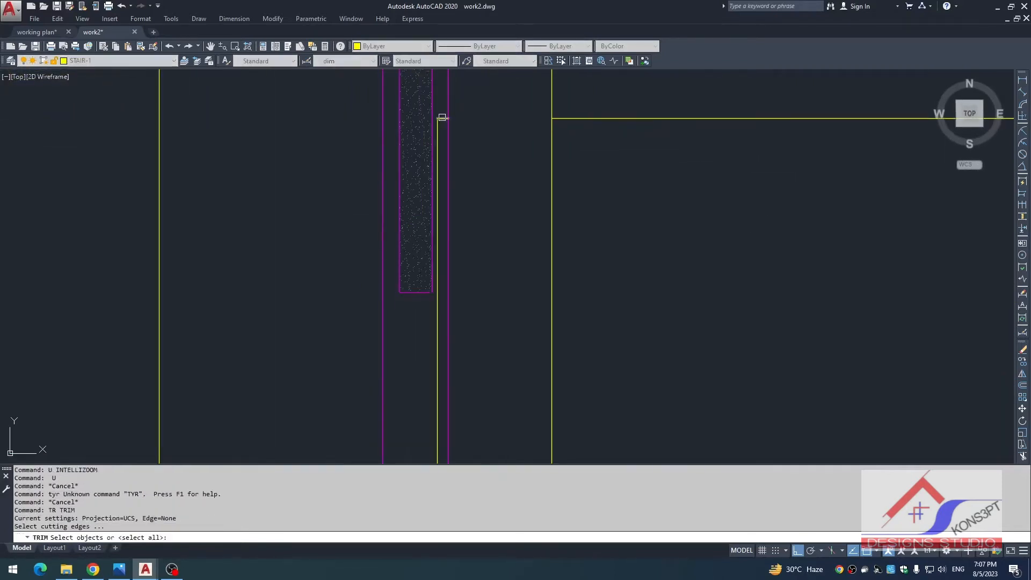
pyautogui.click(448, 123)
pyautogui.scroll(2, 384, 246)
pyautogui.press('space')
pyautogui.click(428, 221)
pyautogui.click(428, 224)
pyautogui.press('Escape')
# - Trim away the leaf's face line between the two ends of the lower recess, using all objects as cutting edges
pyautogui.scroll(-1, 423, 258)
pyautogui.press('space')
pyautogui.scroll(-3, 418, 328)
pyautogui.press('space')
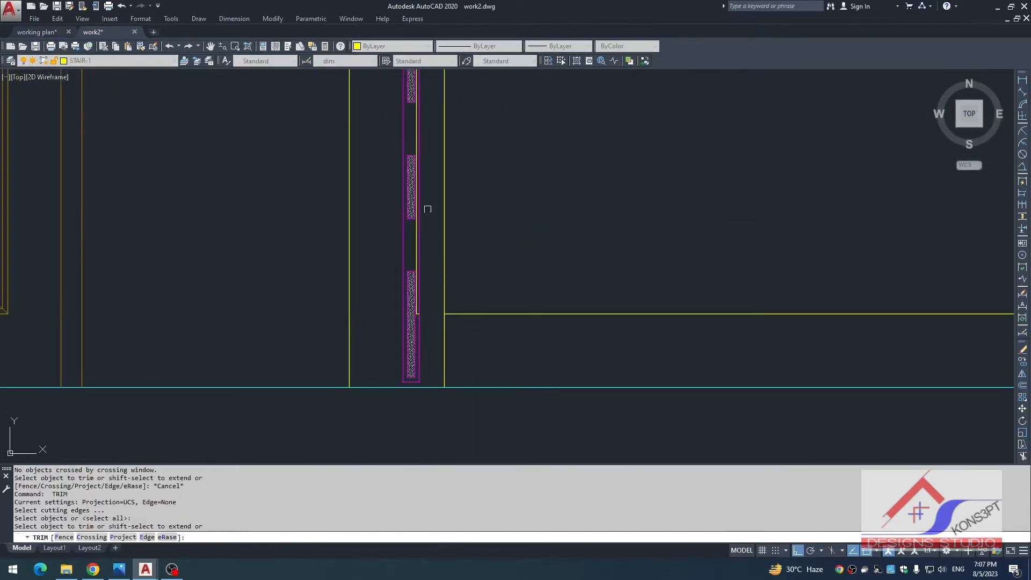
pyautogui.moveTo(421, 221); pyautogui.dragTo(420, 260, button='middle')
pyautogui.click(420, 259)
pyautogui.press('Escape')
# - Match the properties of the door leaf's outline onto the lines of the lower recess
pyautogui.write('ma')
pyautogui.press('space')
pyautogui.scroll(2, 421, 125)
pyautogui.click(417, 117)
pyautogui.scroll(8, 412, 128)
pyautogui.scroll(2, 406, 122)
pyautogui.click(416, 124)
pyautogui.scroll(-14, 432, 199)
pyautogui.scroll(2, 440, 325)
pyautogui.click(446, 329)
pyautogui.press('Escape')
# - Copy the upper recess's two moulding profiles and connecting vertical lines down to the upper end of the lower recess
pyautogui.moveTo(451, 221); pyautogui.dragTo(448, 331, button='middle')
pyautogui.press('Escape')
pyautogui.scroll(5, 421, 356)
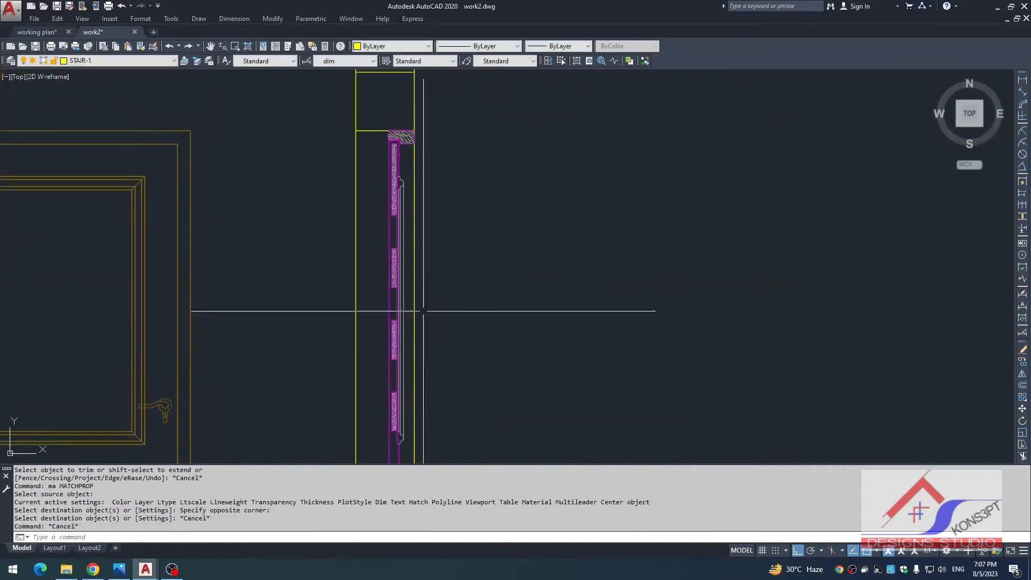
pyautogui.click(382, 337)
pyautogui.scroll(3, 424, 242)
pyautogui.click(426, 215)
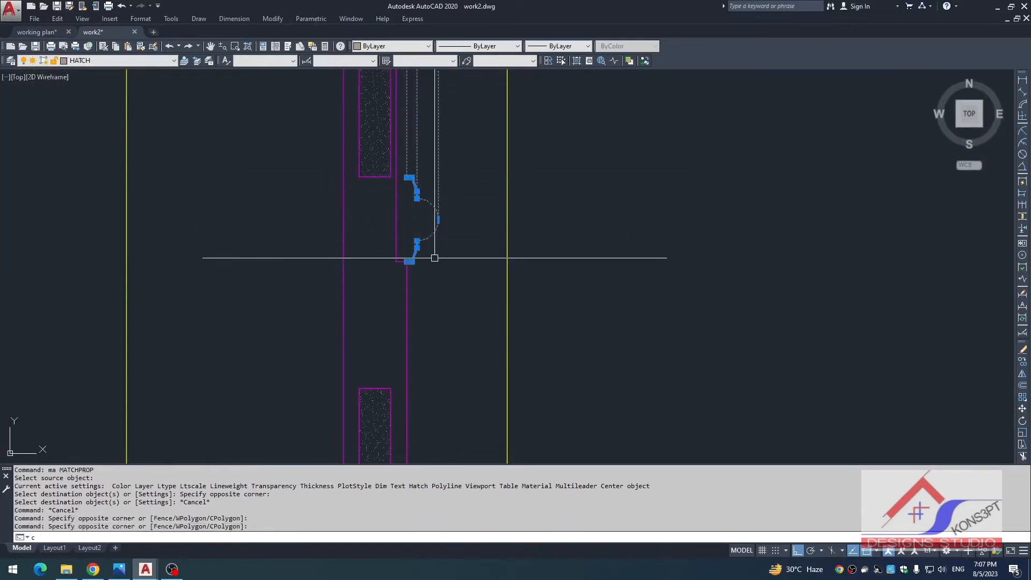
pyautogui.write('co')
pyautogui.press('space')
pyautogui.scroll(-6, 438, 219)
pyautogui.moveTo(437, 219); pyautogui.dragTo(411, 381, button='middle')
pyautogui.moveTo(428, 180); pyautogui.dragTo(430, 75, button='middle')
pyautogui.scroll(6, 386, 181)
pyautogui.click(353, 179)
pyautogui.scroll(-4, 429, 261)
pyautogui.scroll(-2, 433, 293)
pyautogui.moveTo(442, 285); pyautogui.dragTo(432, 122, button='middle')
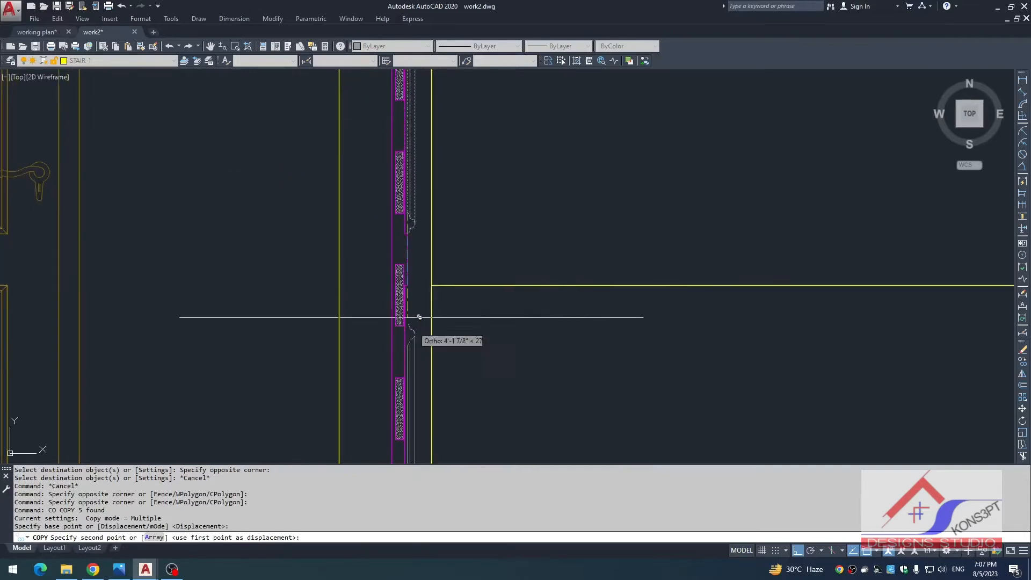
pyautogui.scroll(6, 413, 303)
pyautogui.click(404, 285)
pyautogui.press('Escape')
# - Stretch the lower end of the copied moulding up to the lower corner of the lower recess
pyautogui.scroll(-6, 440, 293)
pyautogui.moveTo(439, 301); pyautogui.dragTo(438, 149, button='middle')
pyautogui.press('Escape')
pyautogui.write('s')
pyautogui.press('space')
pyautogui.click(488, 351)
pyautogui.click(411, 424)
pyautogui.press('space')
pyautogui.scroll(4, 417, 413)
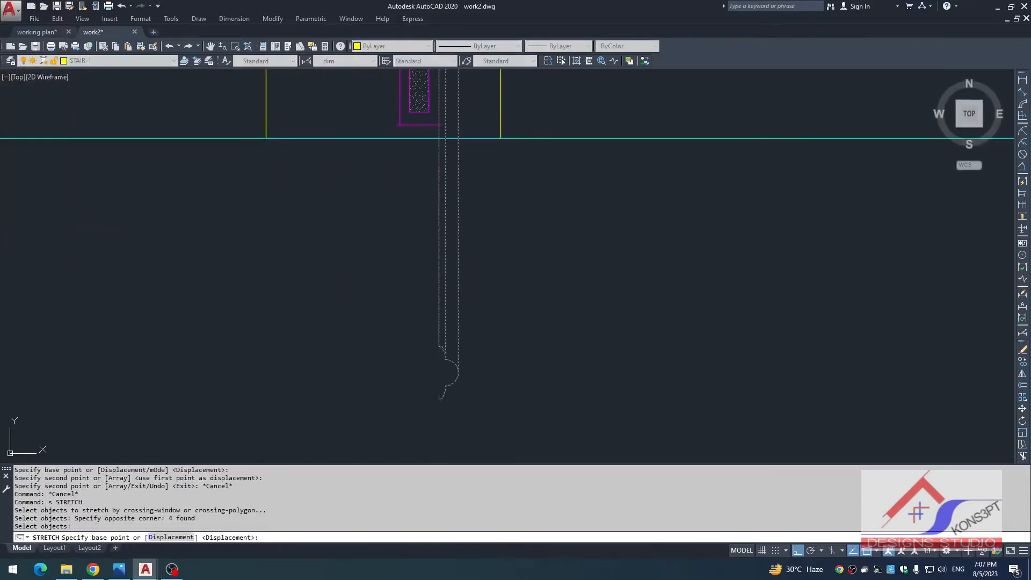
pyautogui.click(439, 398)
pyautogui.scroll(-2, 439, 399)
pyautogui.moveTo(436, 225); pyautogui.dragTo(432, 417, button='middle')
pyautogui.scroll(4, 384, 306)
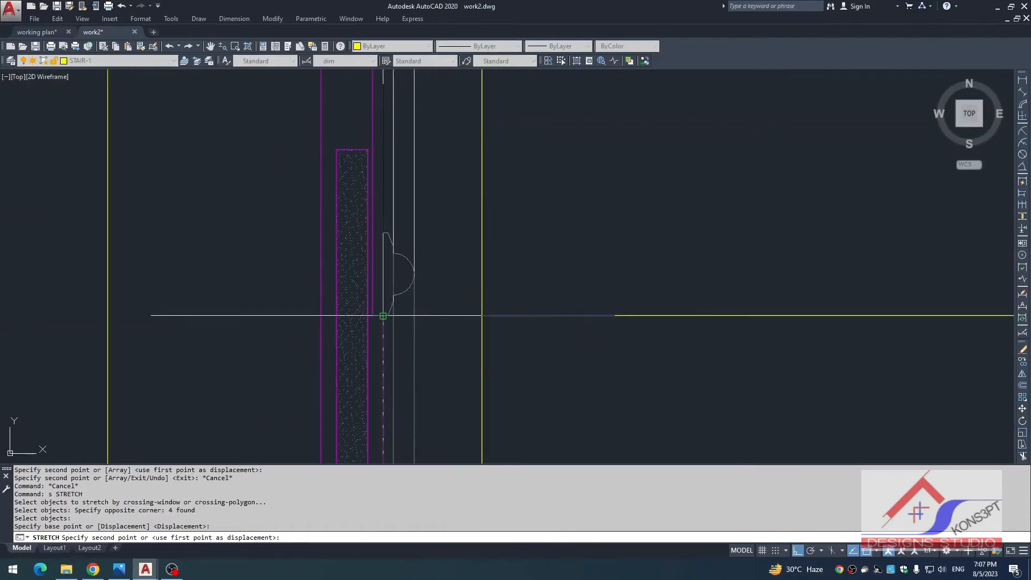
pyautogui.click(383, 316)
pyautogui.press('Escape')
pyautogui.press('Escape')
pyautogui.press('Escape')
pyautogui.press('Escape')
# - Erase the door leaf's plain face line on the side opposite the mouldings
pyautogui.scroll(-6, 405, 302)
pyautogui.moveTo(405, 304); pyautogui.dragTo(417, 366, button='middle')
pyautogui.scroll(-4, 416, 366)
pyautogui.moveTo(438, 225); pyautogui.dragTo(405, 321, button='middle')
pyautogui.scroll(6, 396, 196)
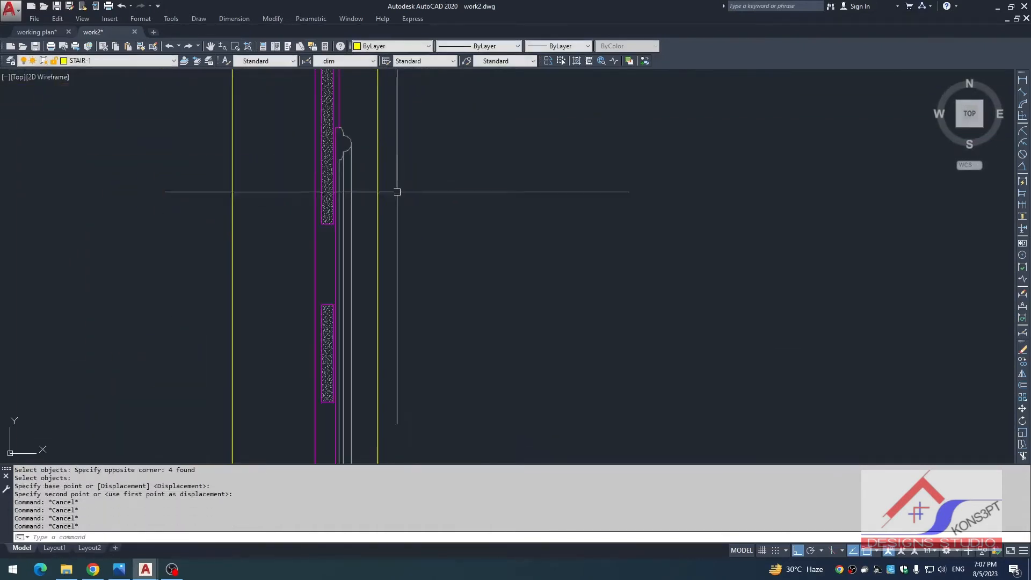
pyautogui.click(308, 244)
pyautogui.write('e')
pyautogui.press('space')
pyautogui.press('Escape')
# - Mirror the leaf's face line, recess lines and moulding profiles about the door leaf's vertical centreline onto its plain side
pyautogui.moveTo(364, 100); pyautogui.dragTo(367, 209, button='middle')
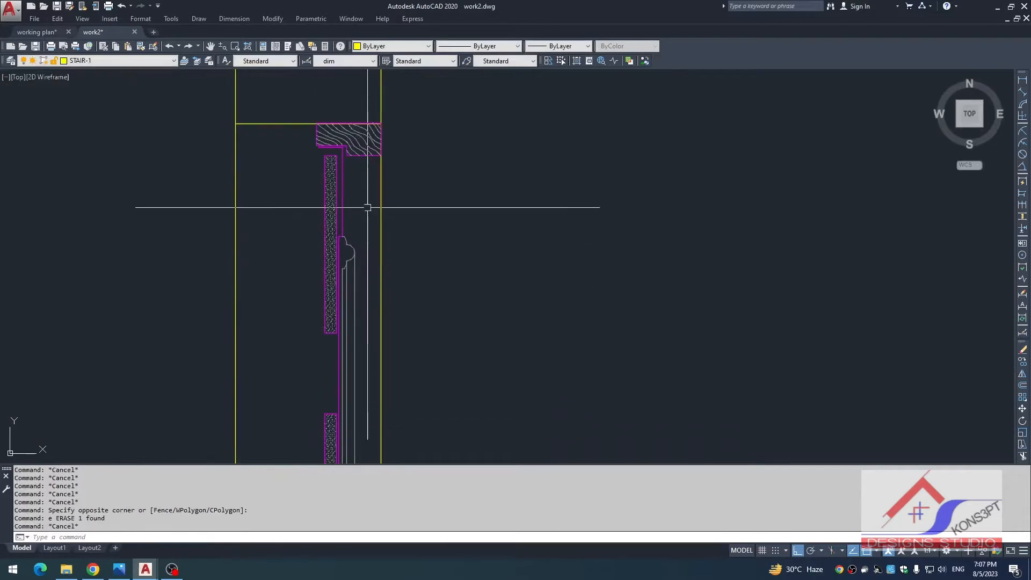
pyautogui.click(339, 395)
pyautogui.scroll(-4, 371, 397)
pyautogui.moveTo(371, 397); pyautogui.dragTo(345, 60, button='middle')
pyautogui.scroll(6, 363, 338)
pyautogui.click(298, 368)
pyautogui.scroll(-3, 334, 134)
pyautogui.scroll(3, 346, 194)
pyautogui.scroll(-4, 359, 366)
pyautogui.moveTo(359, 366); pyautogui.dragTo(354, 236, button='middle')
pyautogui.scroll(6, 359, 309)
pyautogui.click(288, 335)
pyautogui.scroll(-4, 365, 317)
pyautogui.moveTo(365, 316); pyautogui.dragTo(375, 290, button='middle')
pyautogui.scroll(3, 354, 352)
pyautogui.write('mi')
pyautogui.press('space')
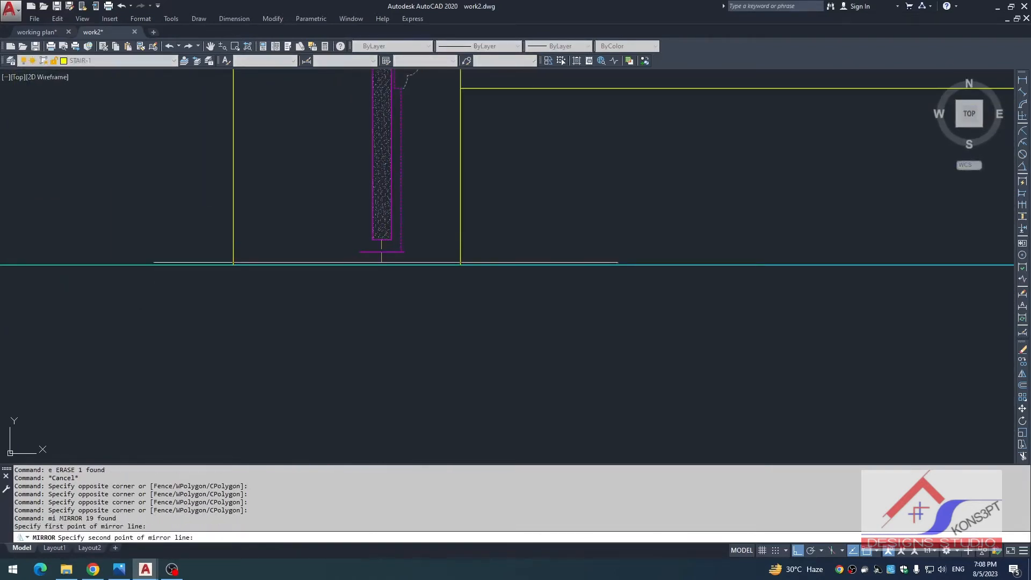
pyautogui.click(386, 276)
pyautogui.press('Escape')
# - Fillet the door leaf's bottom edge line with both face lines using a zero radius to form clean corners
pyautogui.write('f')
pyautogui.press('space')
pyautogui.click(376, 251)
pyautogui.press('space')
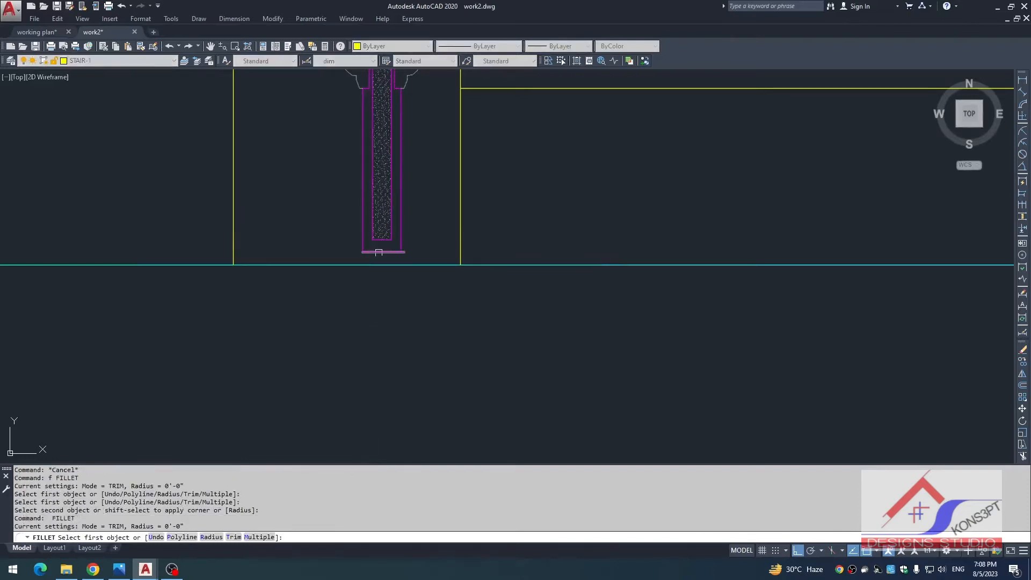
pyautogui.click(405, 240)
pyautogui.click(402, 238)
# - Erase the two horizontal projection lines extending outward from the wall section above the floor line
pyautogui.scroll(-2, 423, 266)
pyautogui.scroll(-2, 424, 267)
pyautogui.moveTo(422, 107); pyautogui.dragTo(393, 567, button='middle')
pyautogui.moveTo(386, 91); pyautogui.dragTo(407, 253, button='middle')
pyautogui.scroll(2, 393, 215)
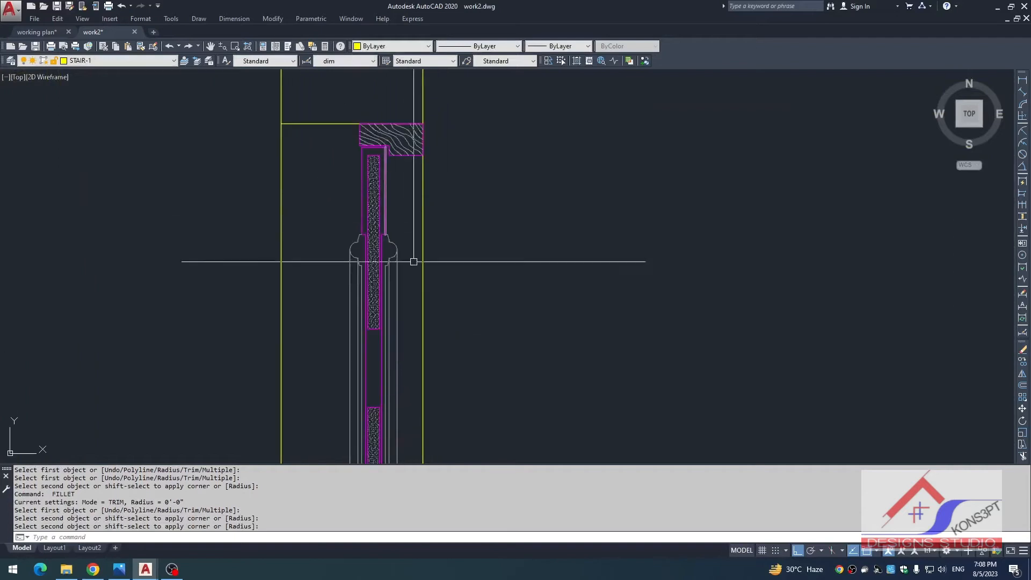
pyautogui.scroll(4, 411, 253)
pyautogui.press('Escape')
pyautogui.press('Escape')
pyautogui.press('Escape')
pyautogui.press('Escape')
pyautogui.press('Escape')
pyautogui.scroll(-5, 428, 274)
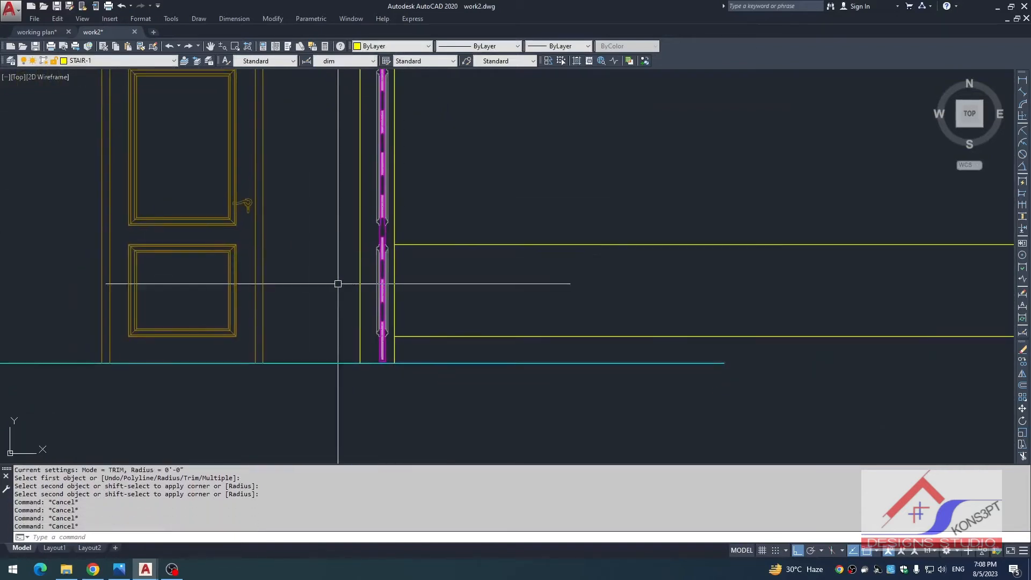
pyautogui.click(523, 185)
pyautogui.click(495, 311)
pyautogui.write('e')
pyautogui.press('Return')
pyautogui.press('Escape')
pyautogui.press('Escape')
pyautogui.press('Escape')
pyautogui.press('Escape')
# - Add a vertical linear dimension beside the elevation from the floor to the frame's inner top edge
pyautogui.scroll(-4, 419, 322)
pyautogui.scroll(3, 443, 331)
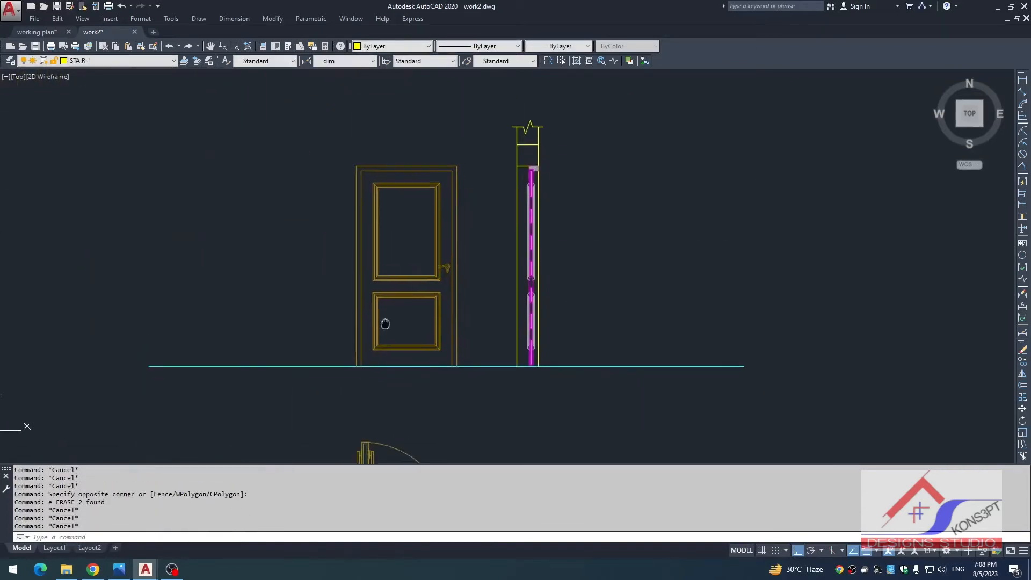
pyautogui.write('dli')
pyautogui.press('Return')
pyautogui.scroll(4, 378, 343)
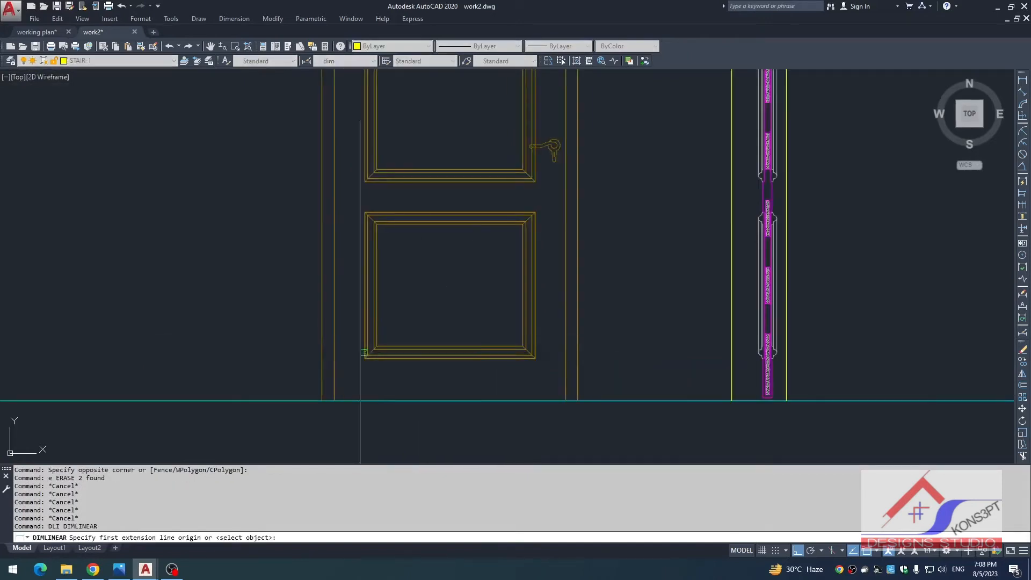
pyautogui.scroll(-2, 348, 350)
pyautogui.moveTo(347, 349); pyautogui.dragTo(359, 376, button='middle')
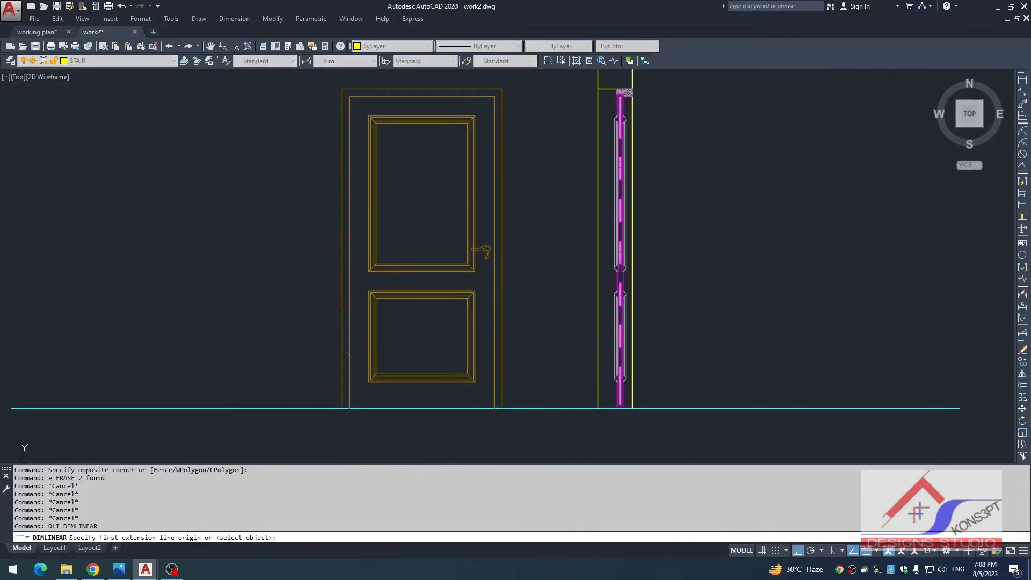
pyautogui.click(319, 306)
# - Stretch the door height dimension farther out from the door frame
pyautogui.write('s')
pyautogui.press('Return')
pyautogui.click(325, 89)
pyautogui.click(302, 111)
pyautogui.press('Return')
pyautogui.click(259, 175)
pyautogui.click(238, 175)
pyautogui.press('Escape')
pyautogui.press('Escape')
# - Match the properties of a dimension in the existing reference detail onto the door height dimension
pyautogui.scroll(-8, 363, 229)
pyautogui.write('ma')
pyautogui.press('Return')
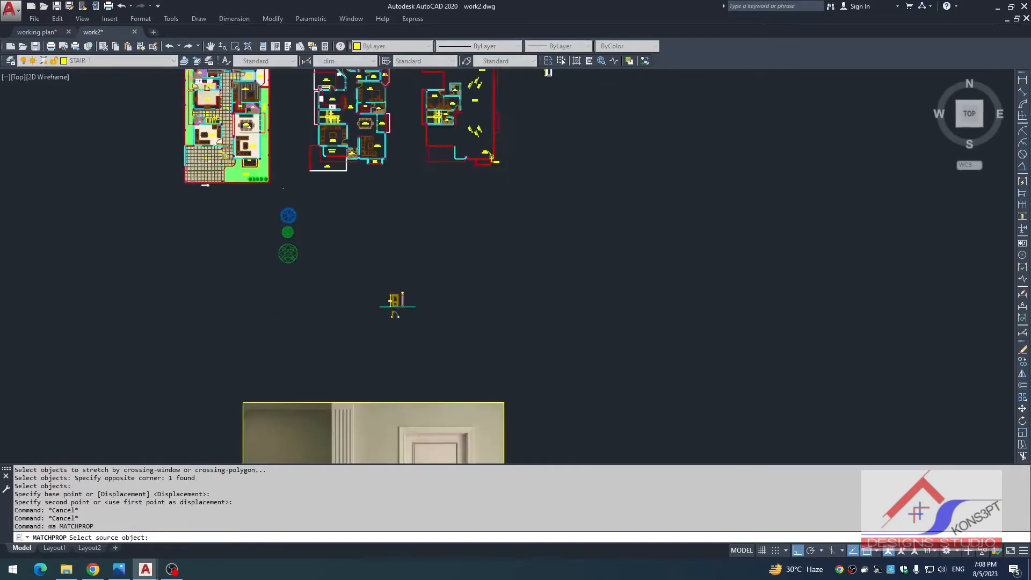
pyautogui.scroll(5, 686, 178)
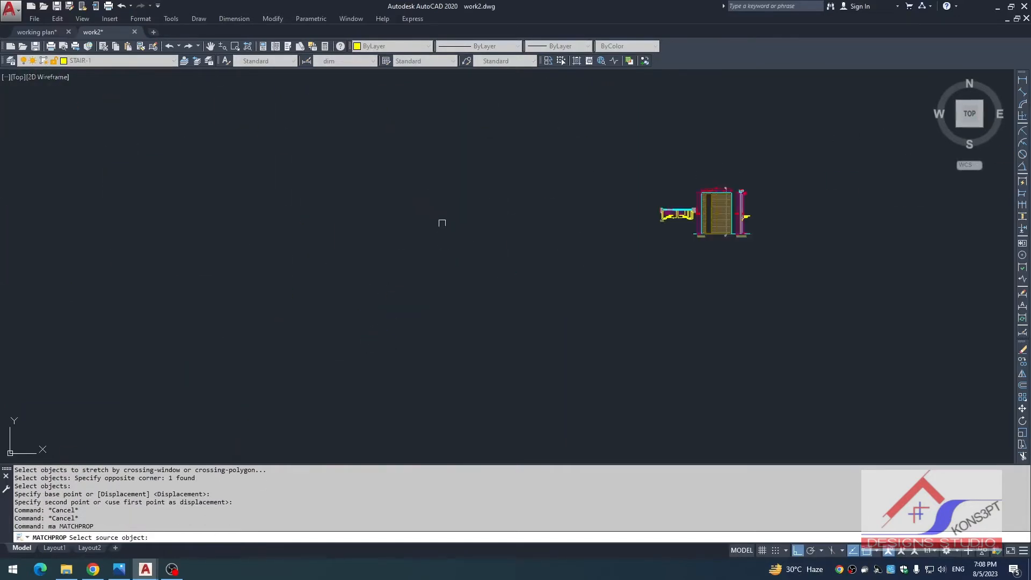
pyautogui.scroll(3, 678, 206)
pyautogui.scroll(2, 765, 206)
pyautogui.click(747, 211)
pyautogui.scroll(-6, 698, 211)
pyautogui.moveTo(490, 304); pyautogui.dragTo(505, 280, button='middle')
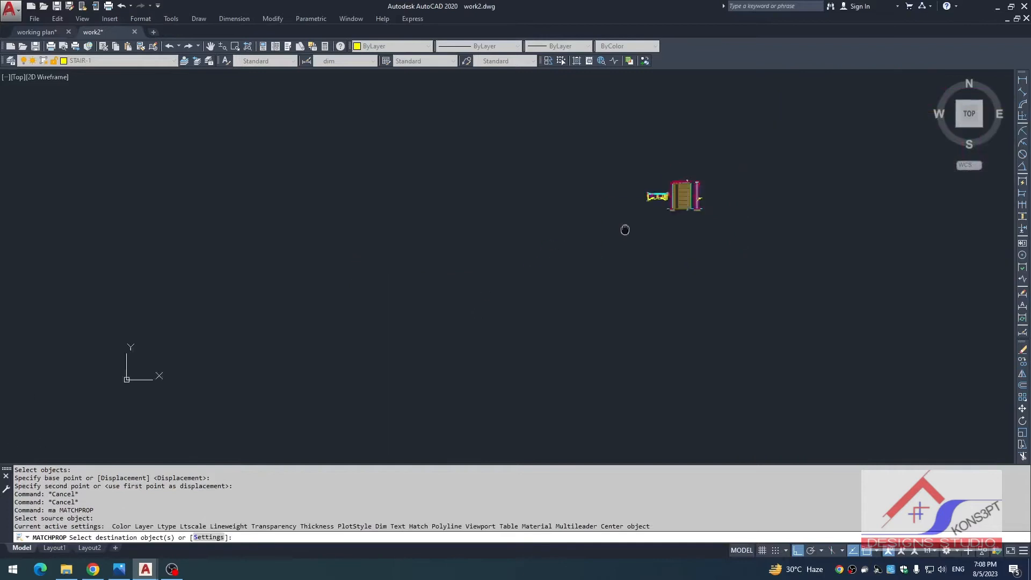
pyautogui.moveTo(59, 282); pyautogui.dragTo(435, 330, button='middle')
pyautogui.scroll(5, 277, 317)
pyautogui.scroll(2, 386, 315)
pyautogui.click(470, 351)
pyautogui.click(468, 343)
pyautogui.scroll(-1, 469, 298)
pyautogui.moveTo(467, 293); pyautogui.dragTo(452, 227, button='middle')
pyautogui.press('Escape')
pyautogui.press('Escape')
pyautogui.write('cd')
pyautogui.press('space')
pyautogui.press('space')
pyautogui.press('Escape')
pyautogui.click(449, 165)
pyautogui.click(436, 182)
pyautogui.press('Escape')
pyautogui.press('Escape')
# - Continue the door height dimension up to the frame's outer top edge
pyautogui.write('dc')
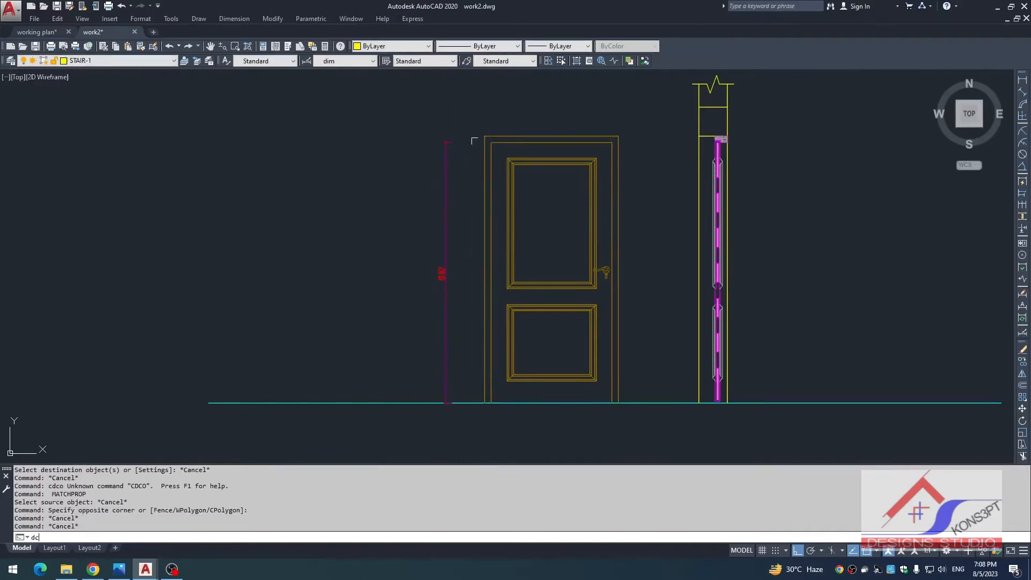
pyautogui.write('o')
pyautogui.press('space')
pyautogui.press('space')
pyautogui.scroll(2, 462, 113)
pyautogui.click(437, 156)
pyautogui.click(498, 150)
pyautogui.press('Escape')
# - Add a vertical linear dimension for the upper panel's inner height, placed between the elevation and the overall height dimension
pyautogui.scroll(-2, 487, 226)
pyautogui.write('dli')
pyautogui.press('space')
pyautogui.press('space')
pyautogui.scroll(4, 454, 141)
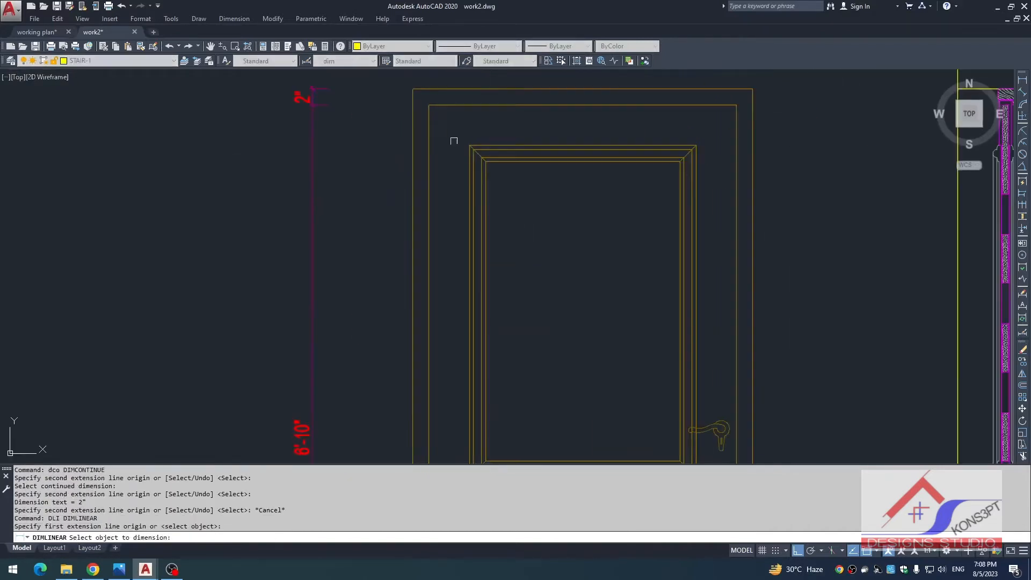
pyautogui.click(486, 171)
pyautogui.click(390, 232)
pyautogui.press('Escape')
# - Match the overall height dimension's properties onto the upper panel's height dimension
pyautogui.write('ma')
pyautogui.press('space')
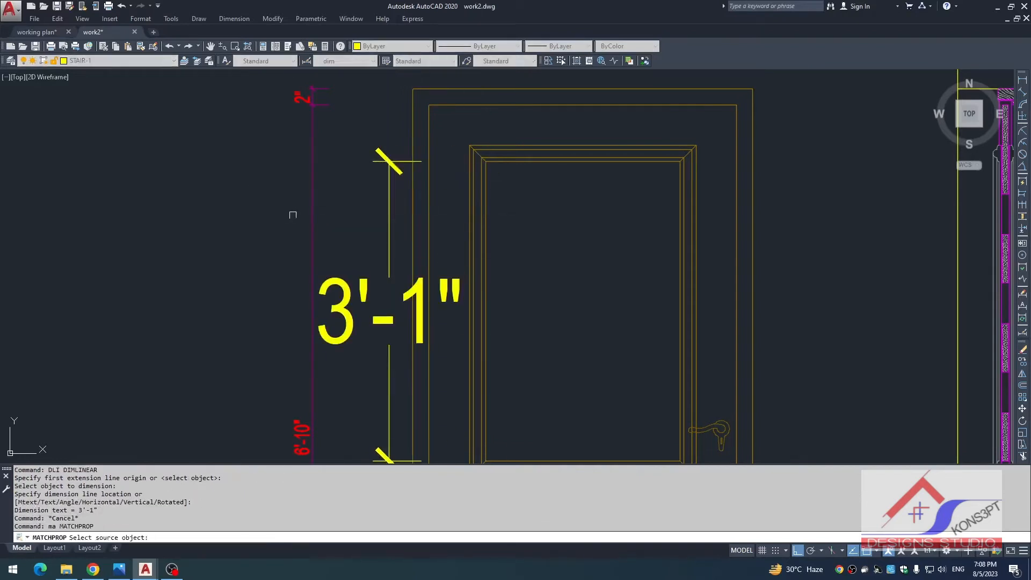
pyautogui.click(313, 226)
pyautogui.click(403, 242)
pyautogui.click(360, 322)
pyautogui.press('Escape')
# - Continue the upper panel's height dimension upward to the moulding's outer edge and the frame's inner top edge
pyautogui.write('dco')
pyautogui.press('space')
pyautogui.press('space')
pyautogui.click(391, 173)
pyautogui.click(474, 143)
pyautogui.moveTo(475, 114); pyautogui.dragTo(479, 152, button='middle')
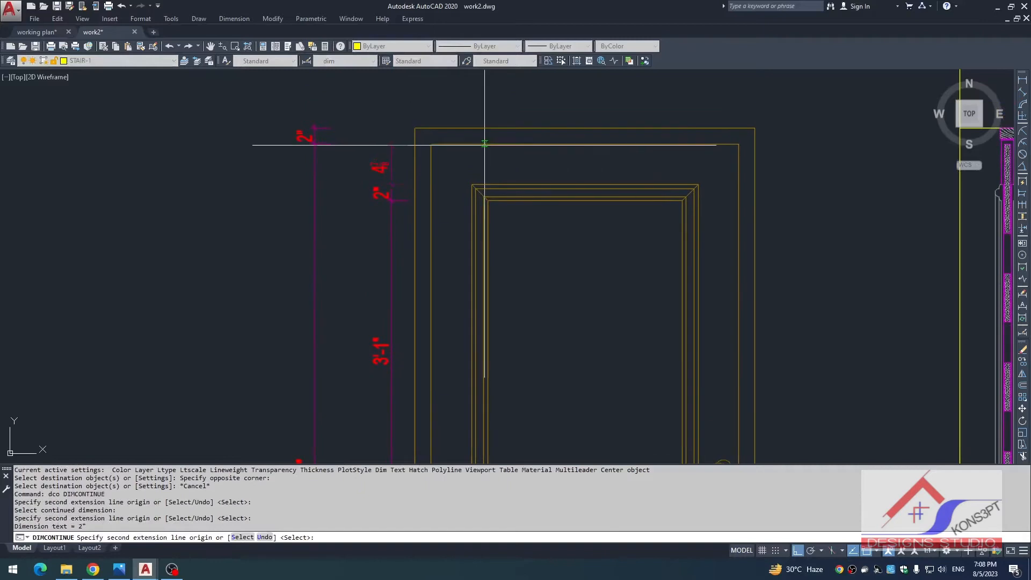
pyautogui.click(484, 145)
# - Continue the panel dimension chain downward across the middle rail, the lower panel and its mouldings to the floor line
pyautogui.press('space')
pyautogui.scroll(-2, 440, 241)
pyautogui.moveTo(439, 245); pyautogui.dragTo(417, 184, button='middle')
pyautogui.moveTo(391, 352); pyautogui.dragTo(382, 214, button='middle')
pyautogui.click(380, 201)
pyautogui.scroll(4, 450, 212)
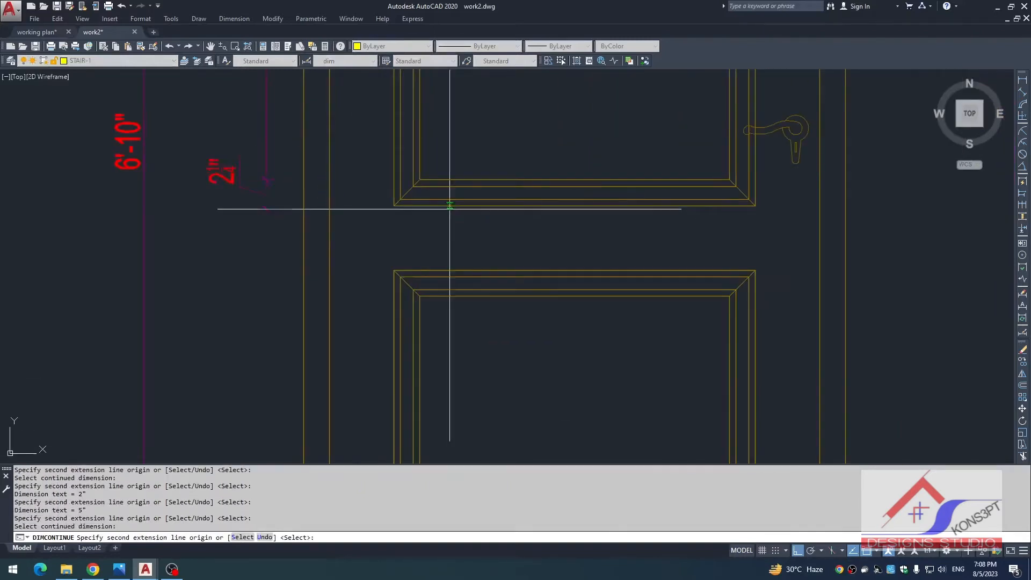
pyautogui.scroll(-2, 456, 325)
pyautogui.moveTo(456, 325); pyautogui.dragTo(425, 147, button='middle')
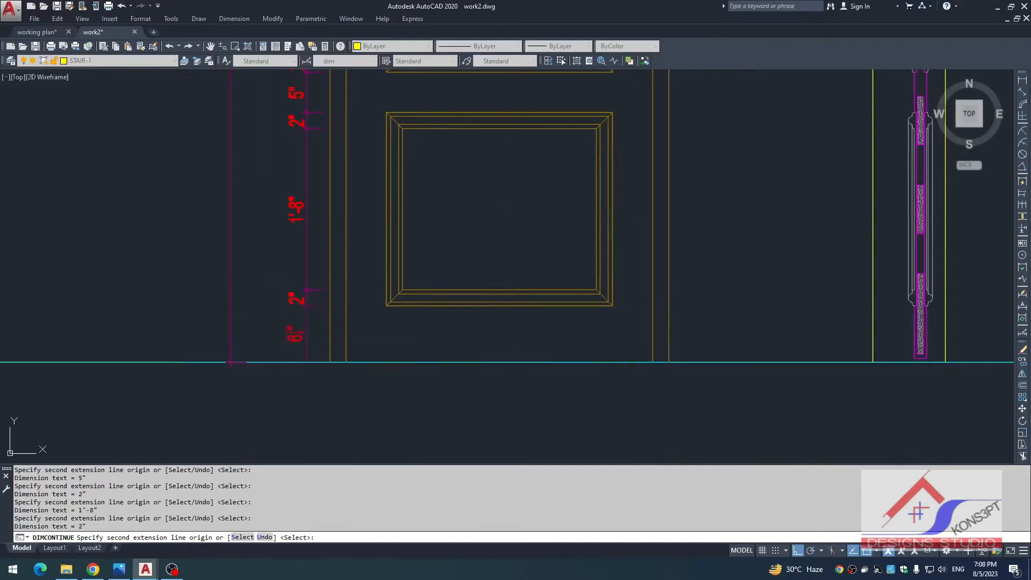
pyautogui.click(421, 362)
pyautogui.press('Escape')
pyautogui.press('Escape')
# - Stretch the outer door height and frame dimensions inward, closer to the panel dimension chain
pyautogui.scroll(-4, 279, 211)
pyautogui.moveTo(295, 121); pyautogui.dragTo(344, 171, button='middle')
pyautogui.scroll(2, 308, 177)
pyautogui.write('s')
pyautogui.press('space')
pyautogui.click(179, 248)
pyautogui.press('Escape')
pyautogui.scroll(-2, 207, 247)
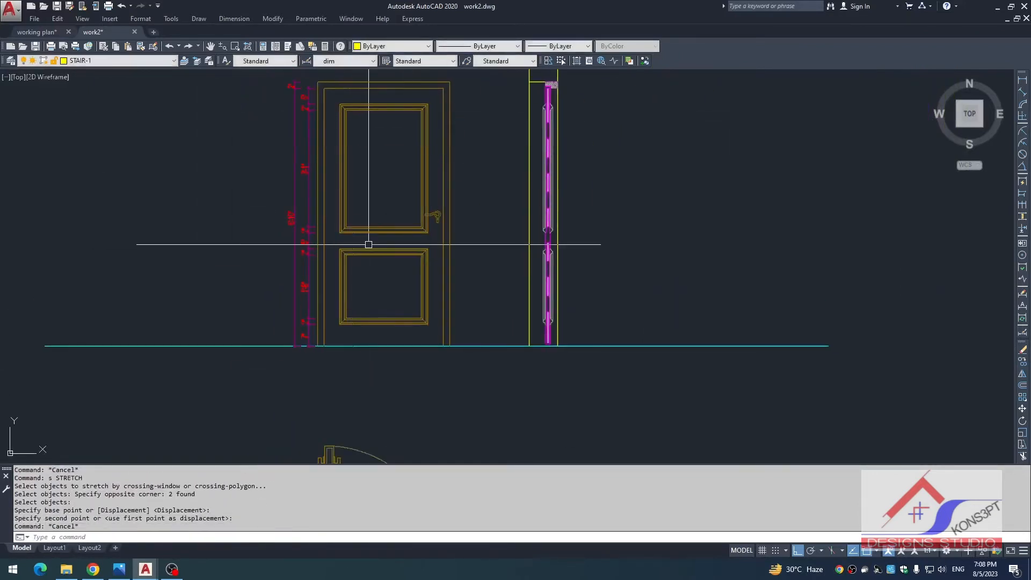
# - Add a horizontal linear dimension above the door elevation for the upper panel's inner width
pyautogui.moveTo(375, 82); pyautogui.dragTo(386, 233, button='middle')
pyautogui.scroll(4, 386, 232)
pyautogui.press('Escape')
pyautogui.press('Escape')
pyautogui.write('dli')
pyautogui.press('space')
pyautogui.click(385, 306)
pyautogui.click(335, 207)
pyautogui.press('Escape')
# - Match the vertical dimensions' properties onto the upper panel's width dimension
pyautogui.write('ma')
pyautogui.click(206, 251)
pyautogui.click(308, 177)
pyautogui.click(267, 214)
pyautogui.press('Escape')
# - Continue the upper panel's width dimension leftward across the moulding and the door stile above the elevation
pyautogui.write('dco')
pyautogui.press('space')
pyautogui.press('space')
pyautogui.click(303, 216)
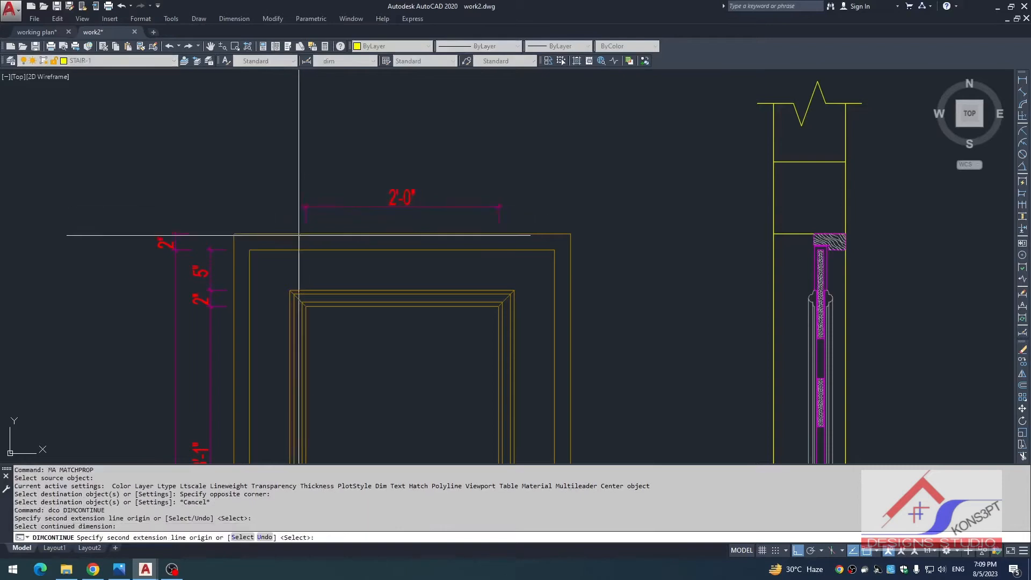
pyautogui.click(289, 291)
pyautogui.click(249, 250)
# - Continue the same width dimension chain rightward across the moulding, the stile and the outer door frame
pyautogui.press('space')
pyautogui.click(497, 206)
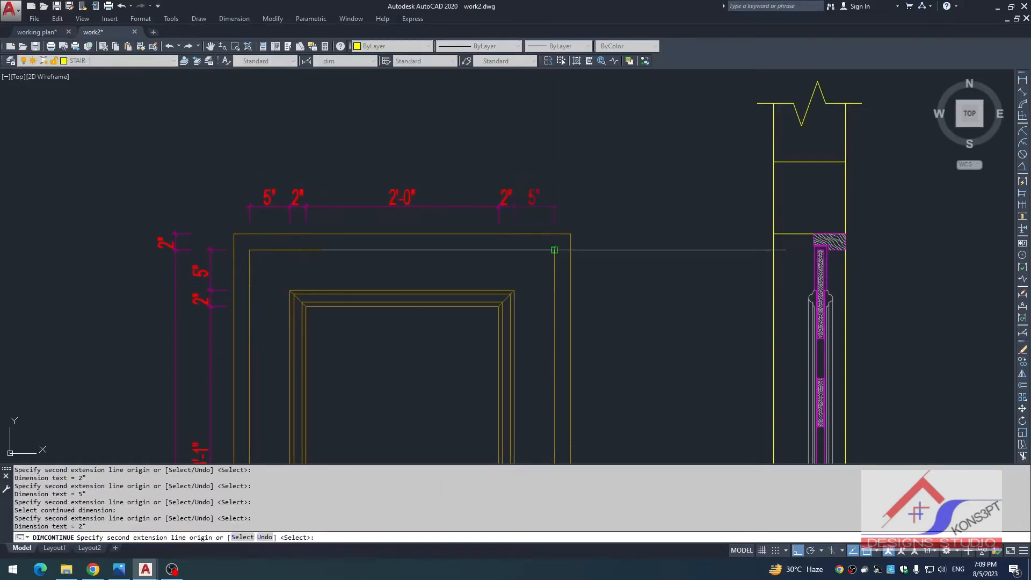
pyautogui.press('Escape')
pyautogui.press('Escape')
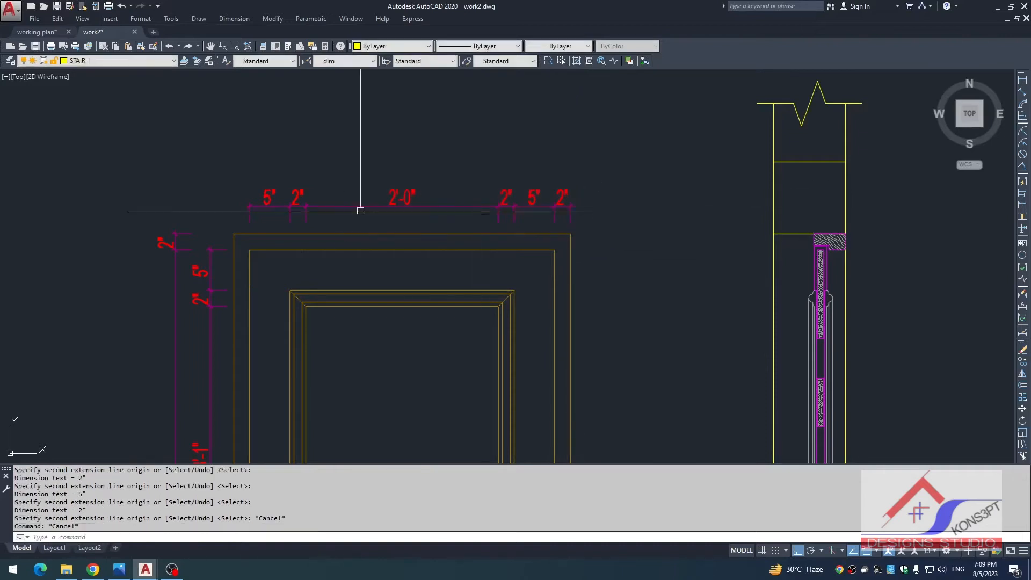
# - Extend the width dimension chain leftward to the outer edge of the door frame
pyautogui.press('space')
pyautogui.press('space')
pyautogui.click(249, 213)
pyautogui.click(235, 234)
pyautogui.press('Escape')
pyautogui.scroll(-6, 406, 179)
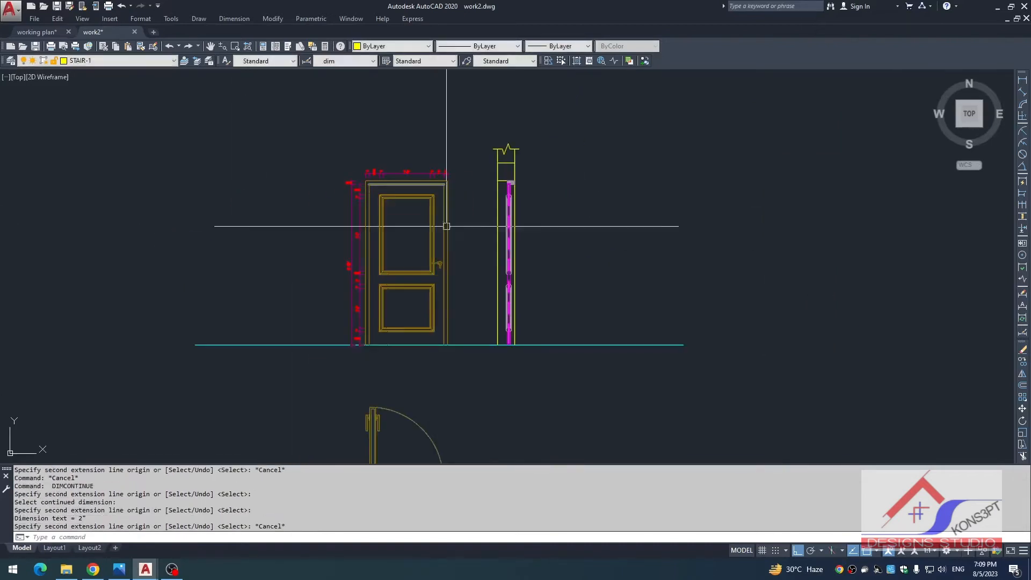
pyautogui.press('Escape')
pyautogui.scroll(4, 426, 216)
pyautogui.scroll(-4, 422, 193)
pyautogui.press('Escape')
pyautogui.press('Escape')
pyautogui.scroll(2, 445, 216)
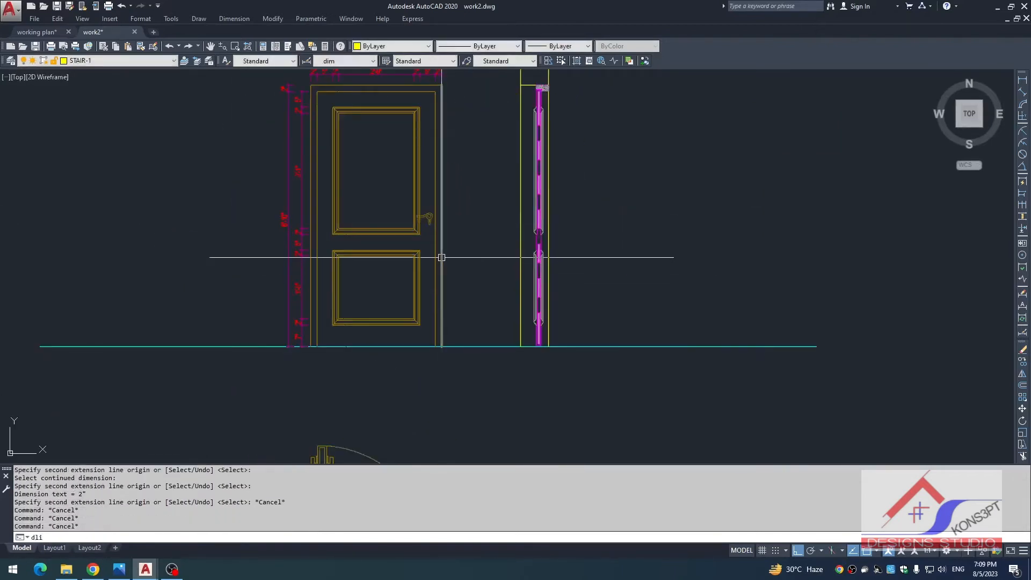
# - Add a vertical linear dimension from the door handle to the floor line beside the elevation's handle-side jamb
pyautogui.write('dli')
pyautogui.press('Return')
pyautogui.scroll(5, 414, 231)
pyautogui.click(473, 165)
pyautogui.scroll(-4, 467, 323)
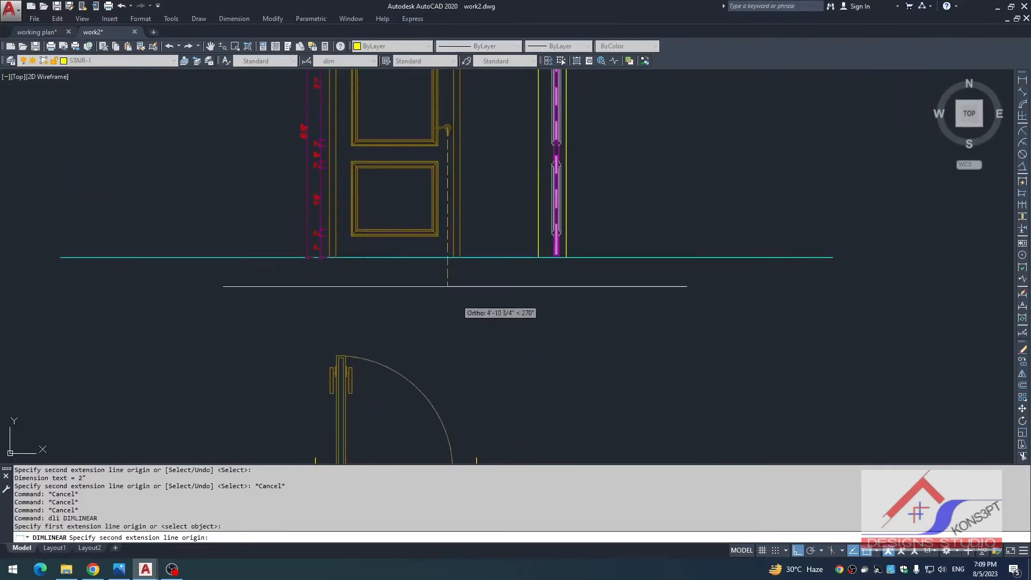
pyautogui.click(447, 258)
pyautogui.click(471, 214)
# - Match the existing vertical dimensions' properties onto the handle height dimension
pyautogui.press('Escape')
pyautogui.write('ma')
pyautogui.press('space')
pyautogui.click(322, 162)
pyautogui.click(471, 161)
pyautogui.scroll(-3, 435, 346)
pyautogui.press('Escape')
pyautogui.press('Escape')
pyautogui.scroll(3, 445, 203)
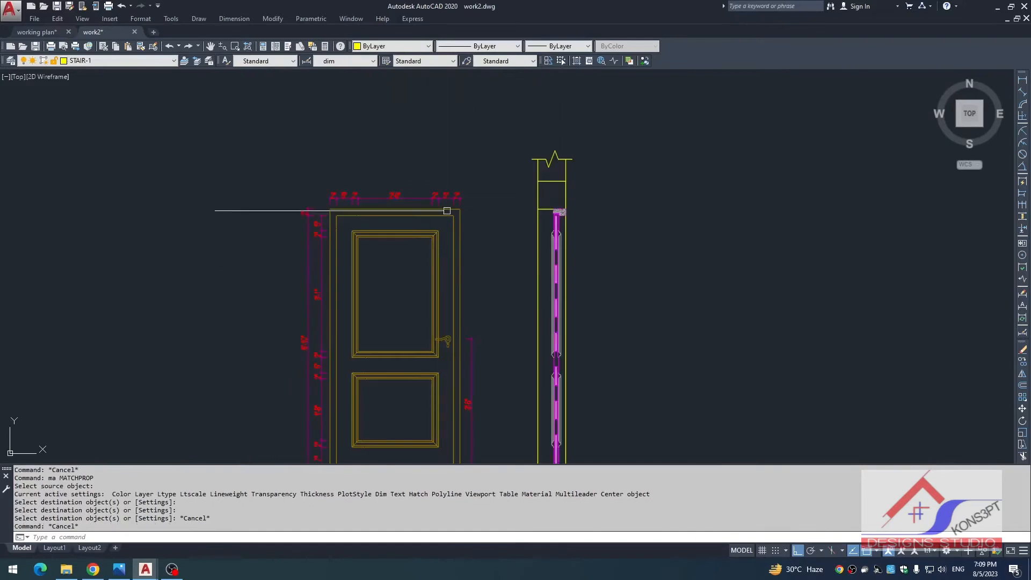
pyautogui.press('Escape')
pyautogui.press('Escape')
pyautogui.press('Escape')
pyautogui.scroll(-4, 433, 225)
pyautogui.scroll(5, 469, 184)
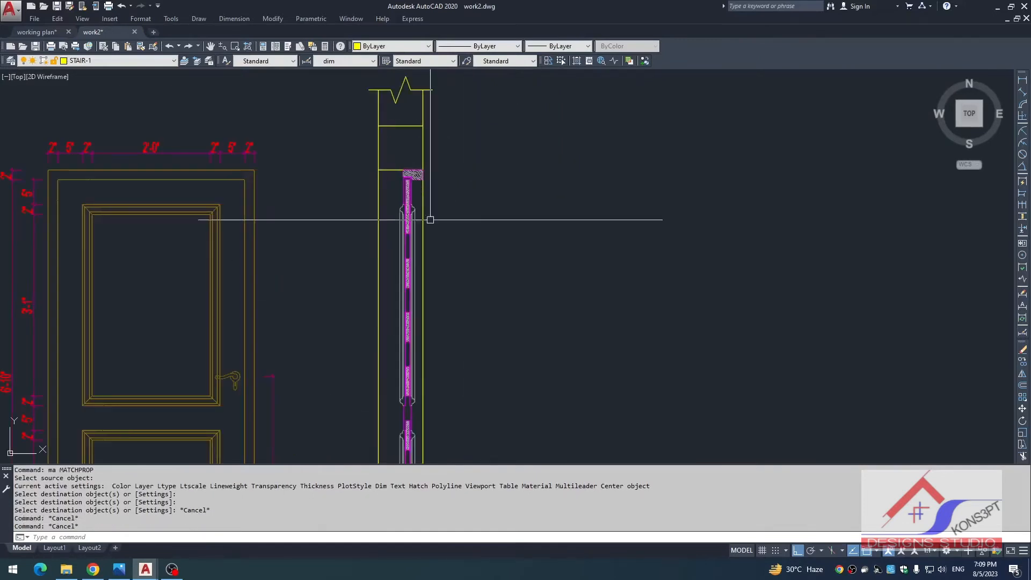
pyautogui.scroll(-2, 434, 274)
pyautogui.press('Escape')
pyautogui.press('Escape')
pyautogui.scroll(3, 391, 200)
pyautogui.scroll(-7, 433, 221)
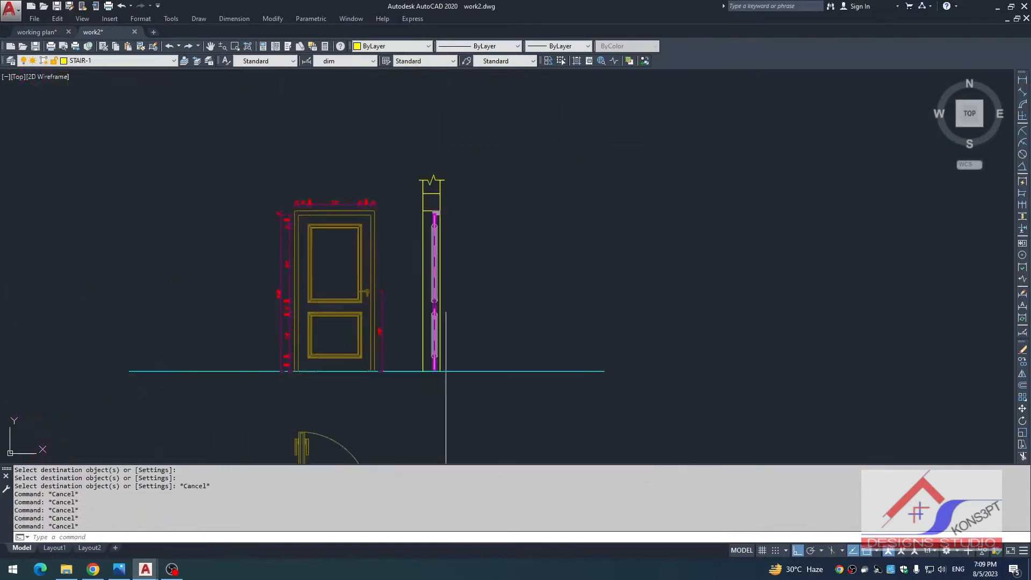
pyautogui.press('Escape')
pyautogui.scroll(5, 414, 238)
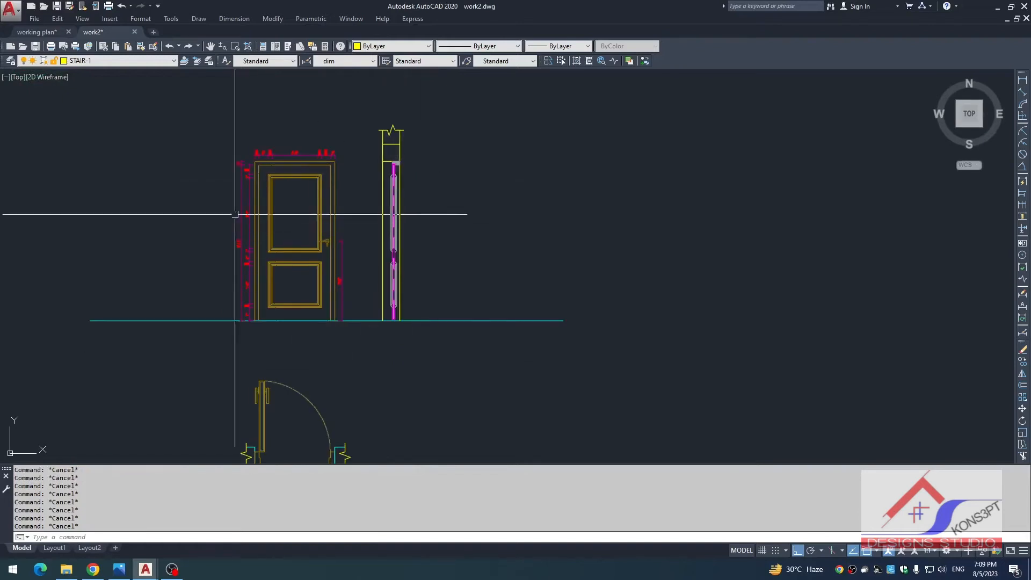
# - Copy the SOLID WOOD PANEL, MDF BOARD and ⅛" TH. PLY leader notes from the other door section to the panelled door's section
pyautogui.scroll(-10, 344, 286)
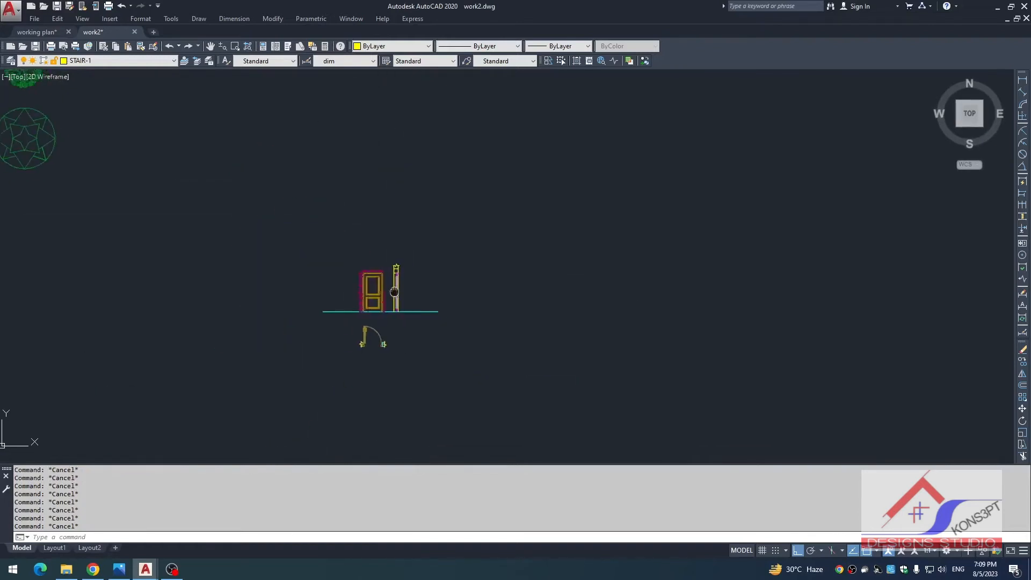
pyautogui.scroll(-3, 472, 288)
pyautogui.scroll(2, 645, 166)
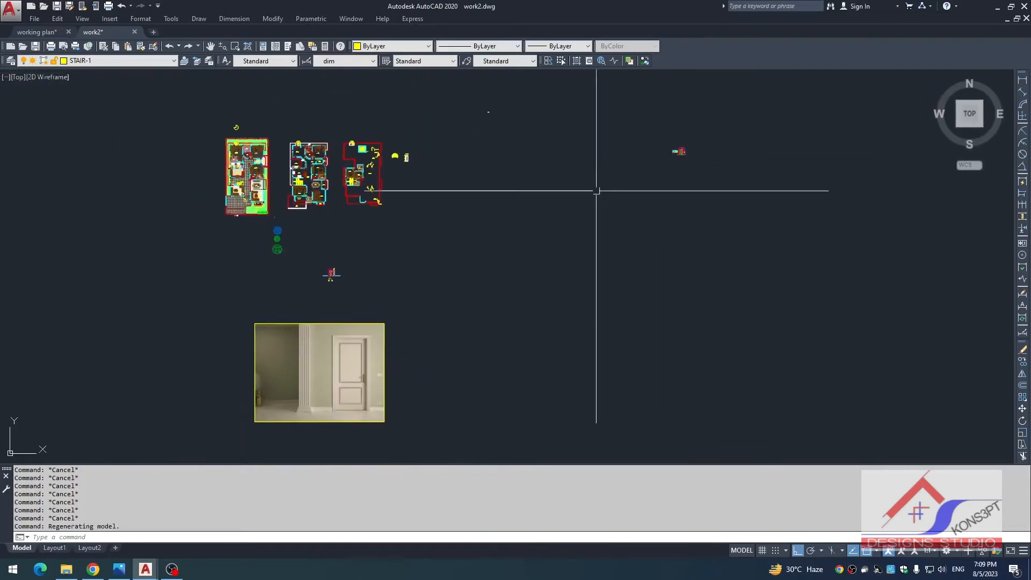
pyautogui.scroll(12, 679, 136)
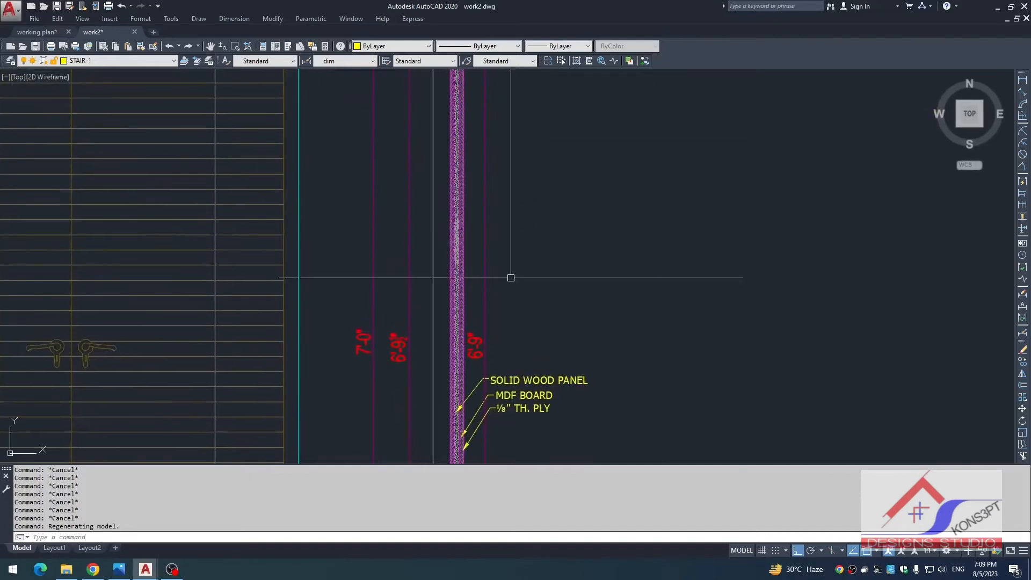
pyautogui.click(655, 259)
pyautogui.click(422, 406)
pyautogui.write('co')
pyautogui.press('Return')
pyautogui.click(274, 400)
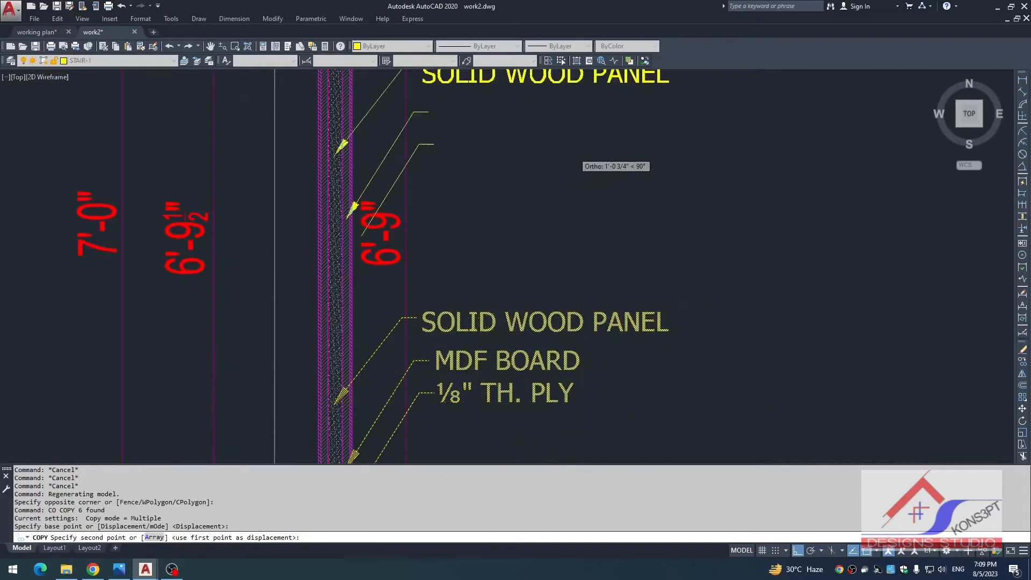
pyautogui.scroll(-10, 637, 117)
pyautogui.scroll(10, 517, 231)
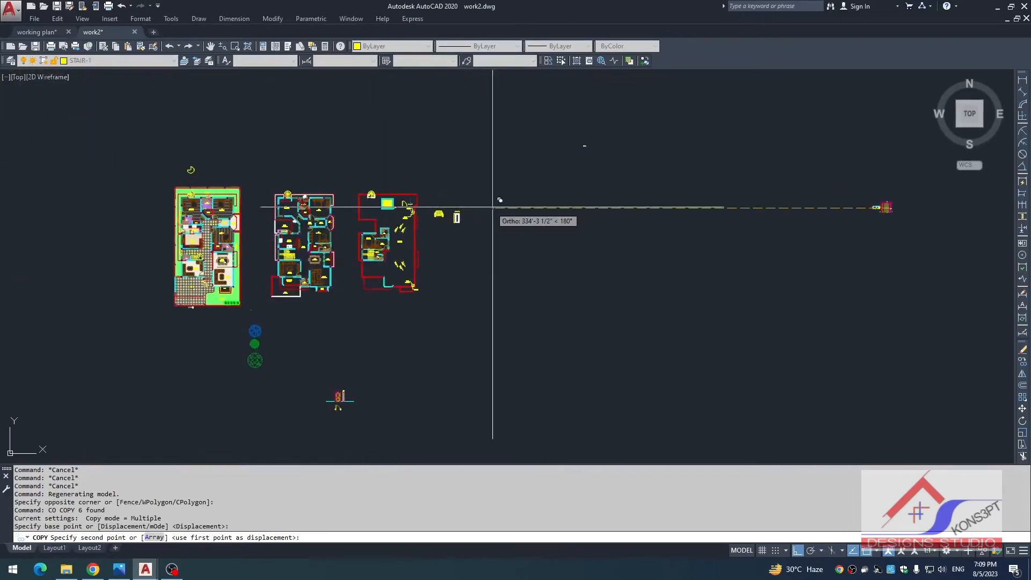
pyautogui.scroll(8, 423, 270)
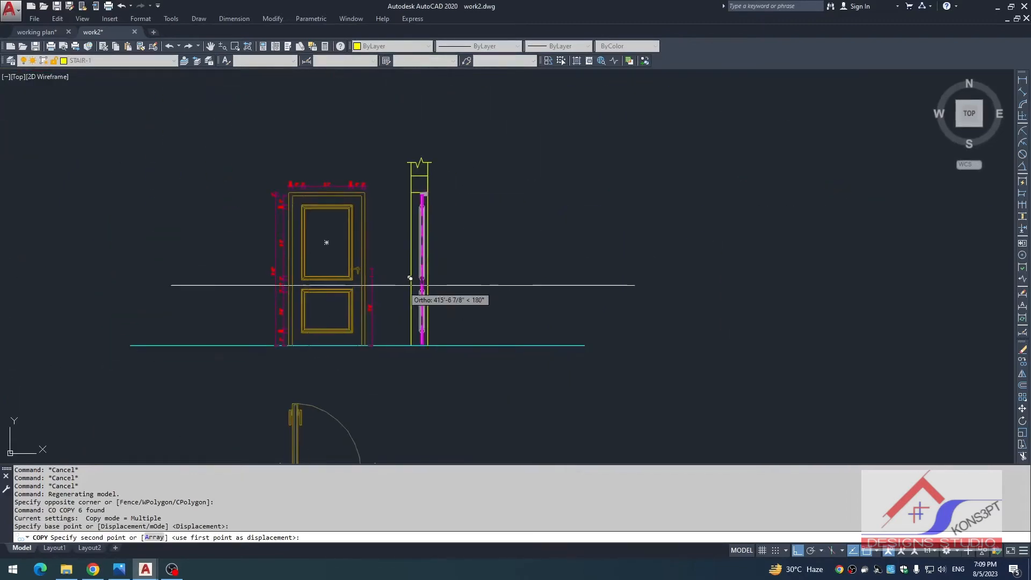
pyautogui.click(518, 211)
pyautogui.press('Escape')
pyautogui.moveTo(584, 178); pyautogui.dragTo(504, 219, button='middle')
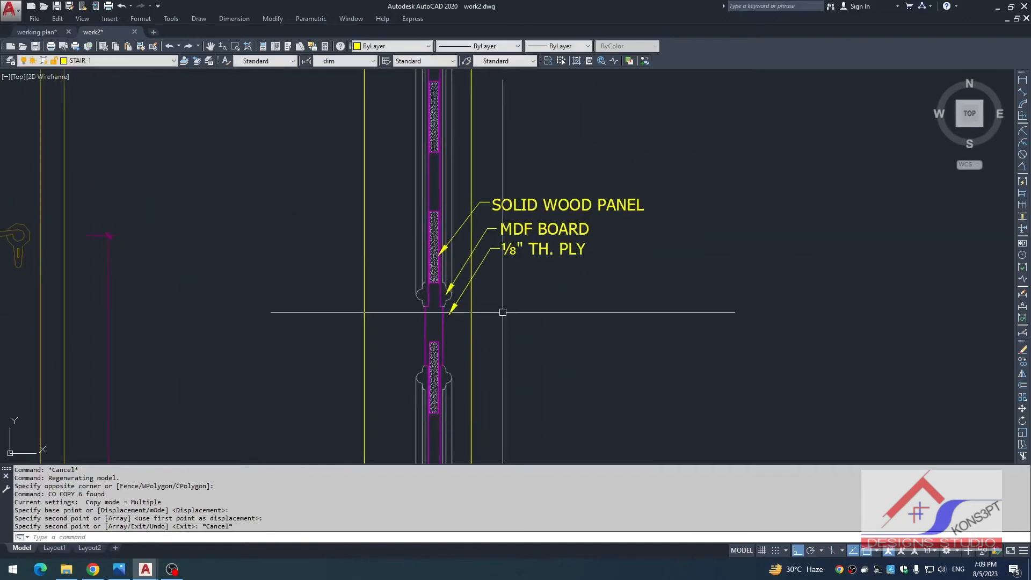
# - Erase the copied ⅛" TH. PLY note together with its leader
pyautogui.press('Escape')
pyautogui.scroll(5, 503, 220)
pyautogui.press('Escape')
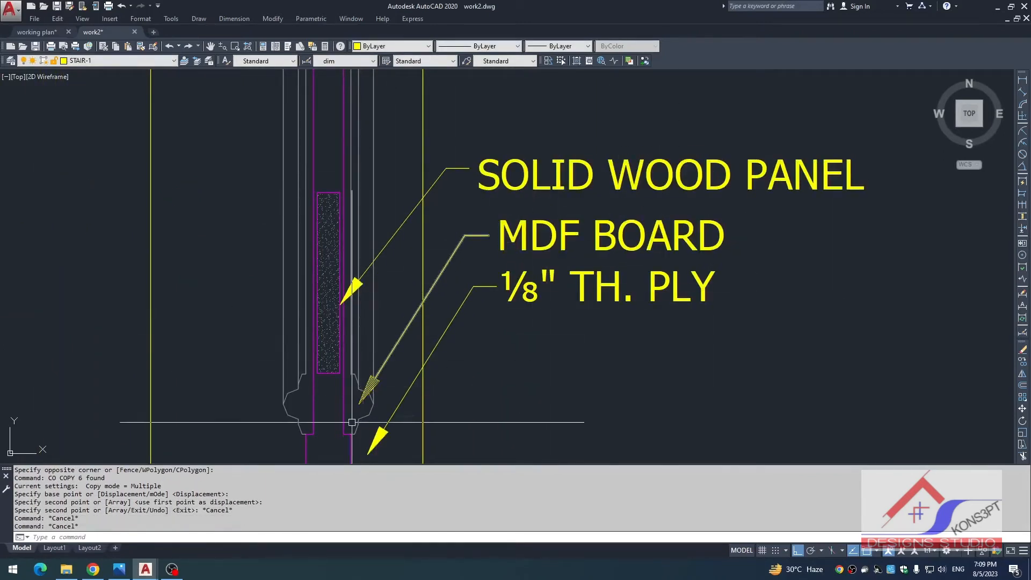
pyautogui.scroll(-2, 376, 301)
pyautogui.click(514, 322)
pyautogui.click(435, 293)
pyautogui.write('e')
# - Move the MDF BOARD note and its leader straight down to the door section's middle rail
pyautogui.click(479, 290)
pyautogui.click(423, 273)
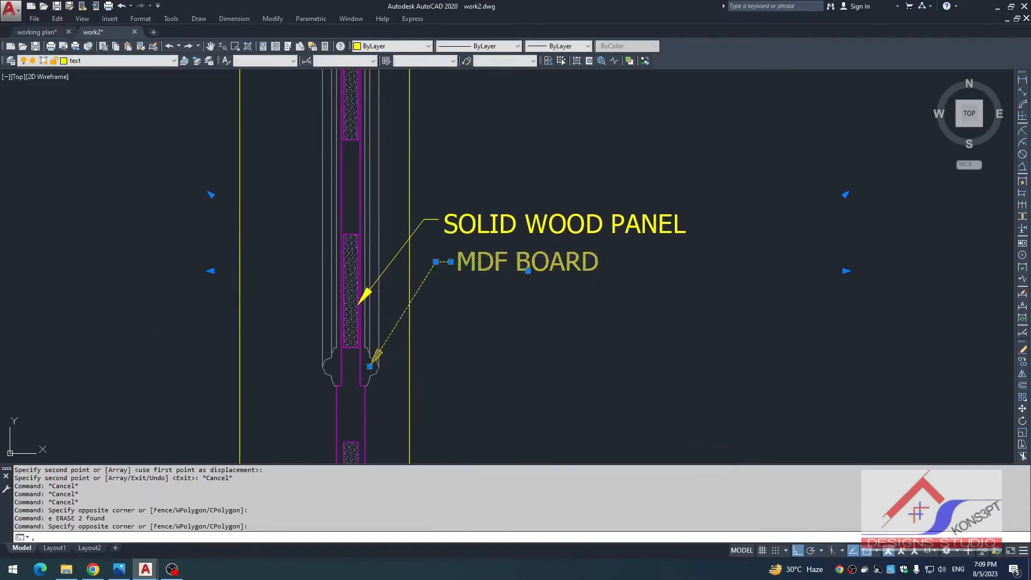
pyautogui.write(', m')
pyautogui.click(513, 346)
pyautogui.click(515, 417)
pyautogui.press('Escape')
# - Stretch the MDF BOARD leader's arrowhead slightly left onto the face of the middle rail
pyautogui.write('s')
pyautogui.click(388, 425)
pyautogui.click(367, 445)
pyautogui.press('space')
pyautogui.click(496, 429)
pyautogui.click(489, 430)
pyautogui.press('Escape')
pyautogui.press('Escape')
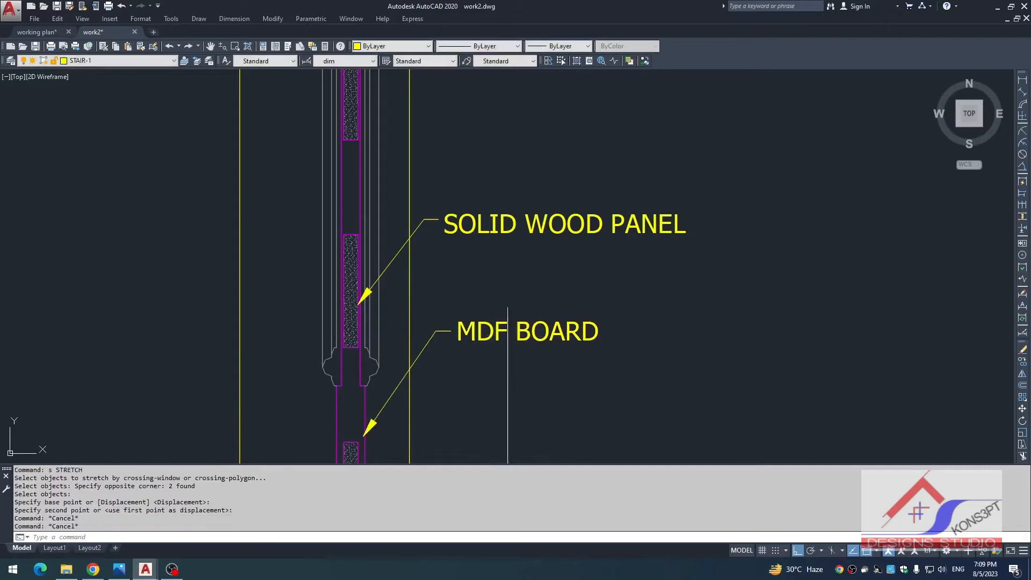
# - Copy the SOLID WOOD PANEL note with its leader about 3 1/8" downward, between the two existing notes
pyautogui.scroll(-2, 512, 277)
pyautogui.moveTo(512, 277); pyautogui.dragTo(506, 341, button='middle')
pyautogui.click(513, 225)
pyautogui.click(458, 329)
pyautogui.write('co')
pyautogui.press('Return')
pyautogui.click(684, 357)
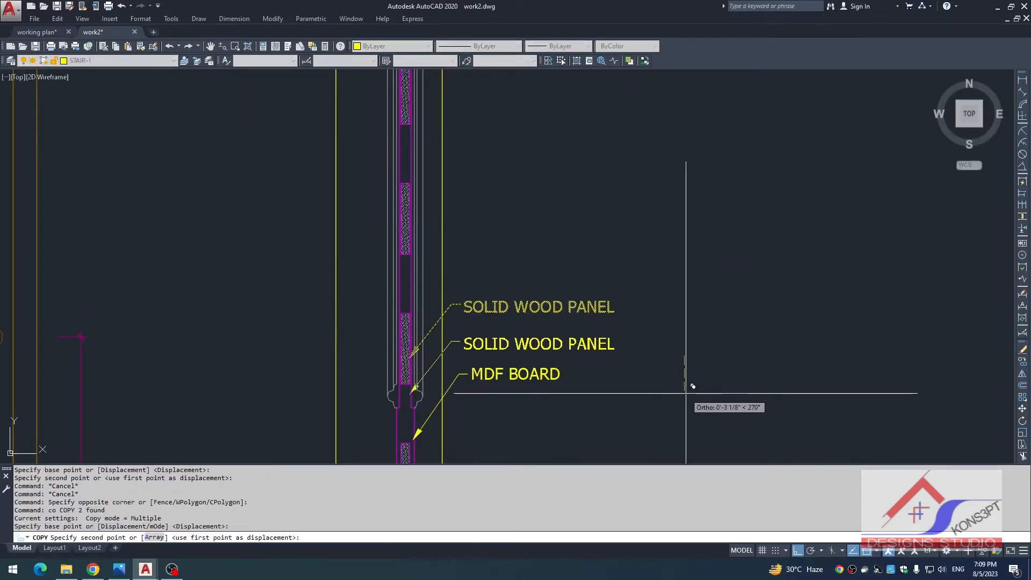
pyautogui.click(686, 393)
pyautogui.press('Escape')
pyautogui.scroll(2, 453, 340)
pyautogui.click(501, 312)
pyautogui.click(468, 368)
pyautogui.write(',')
pyautogui.press('space')
pyautogui.press('Escape')
# - Move the copied SOLID WOOD PANEL note and leader slightly right so the arrowhead points at the moulding profile
pyautogui.click(490, 322)
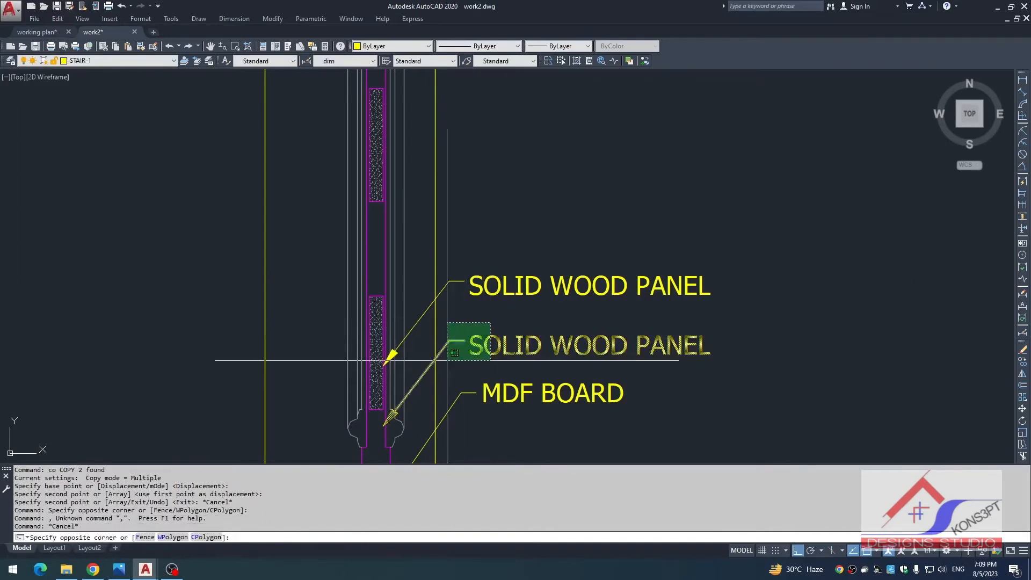
pyautogui.click(447, 360)
pyautogui.write(',')
pyautogui.press('space')
pyautogui.write('m')
pyautogui.press('space')
pyautogui.click(561, 211)
pyautogui.click(573, 208)
pyautogui.press('Escape')
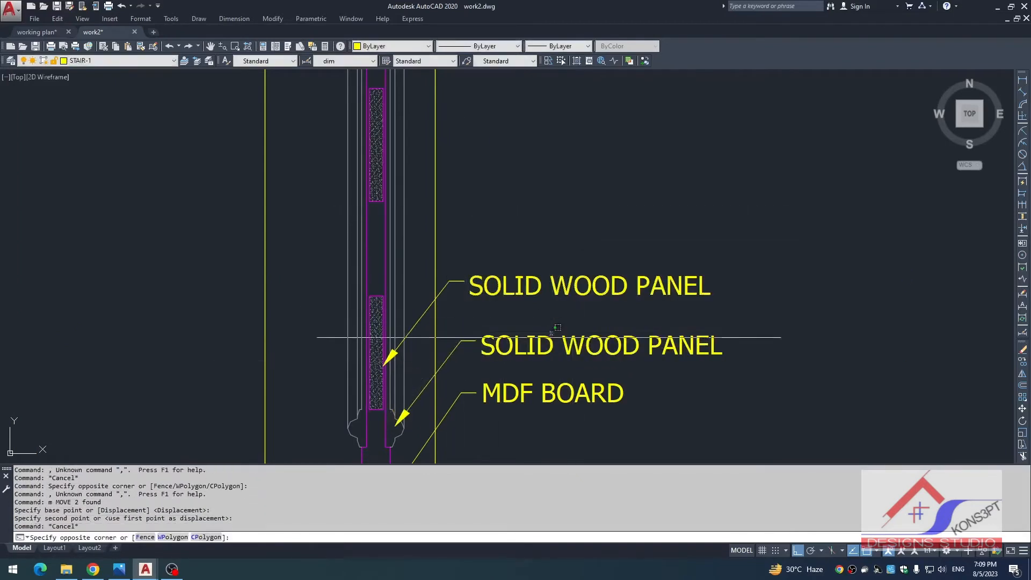
# - Change the copied note's text to WOODEN GOLA
pyautogui.click(553, 337)
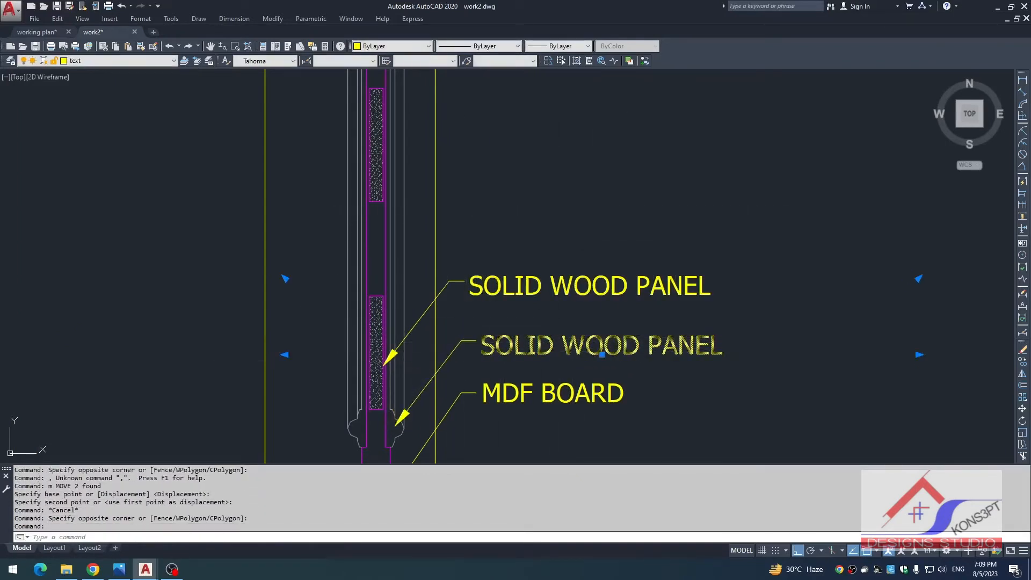
pyautogui.doubleClick(651, 349)
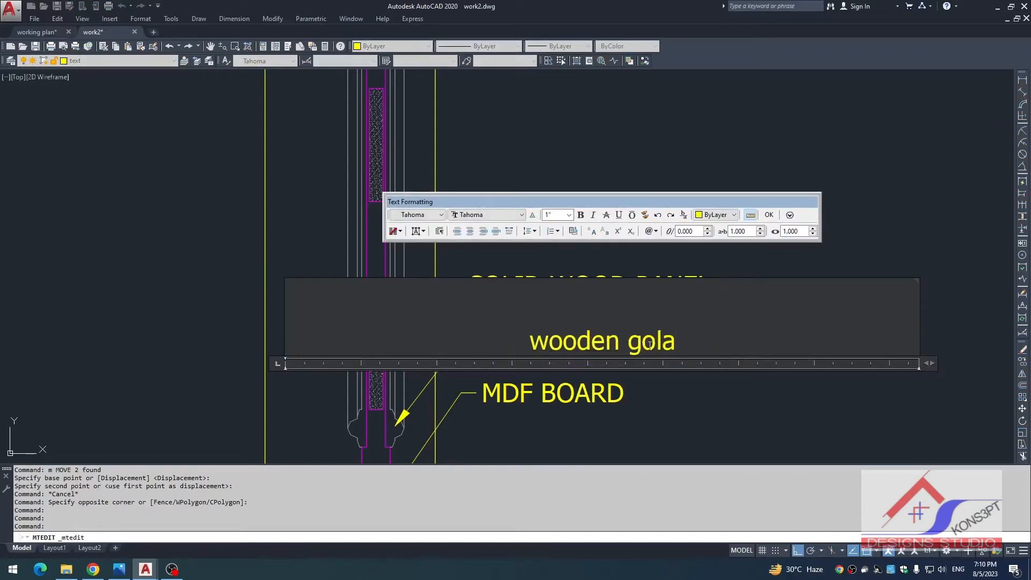
pyautogui.press('Escape')
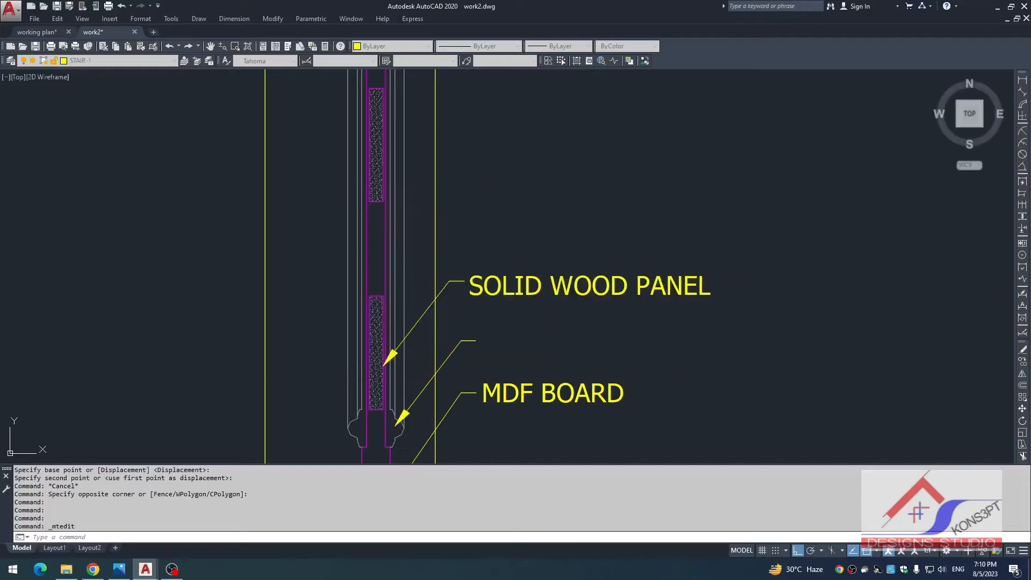
# - Move the WOODEN GOLA text into line with the end of its leader
pyautogui.click(644, 346)
pyautogui.write(',')
pyautogui.press('space')
pyautogui.write('m')
pyautogui.press('space')
pyautogui.click(561, 204)
pyautogui.click(527, 161)
pyautogui.press('Escape')
pyautogui.click(520, 345)
pyautogui.press('space')
pyautogui.scroll(2, 521, 253)
pyautogui.click(525, 222)
pyautogui.click(523, 217)
pyautogui.press('Escape')
pyautogui.press('Escape')
pyautogui.press('Escape')
pyautogui.press('Escape')
pyautogui.press('Escape')
pyautogui.press('Escape')
# - Add a vertical linear dimension of the gap between floor line and door bottom, on the elevation side of the section
pyautogui.scroll(-10, 523, 217)
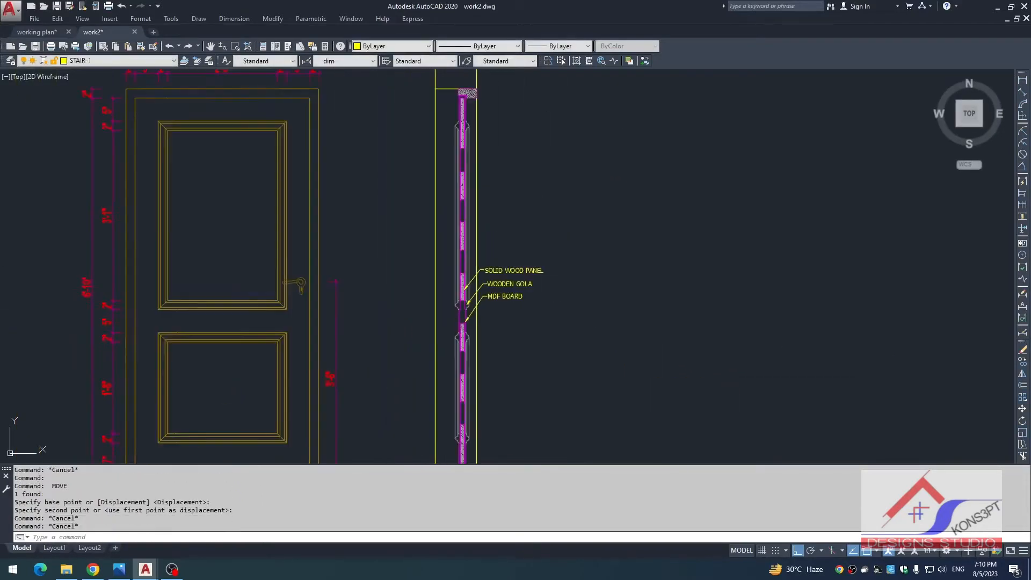
pyautogui.write('d')
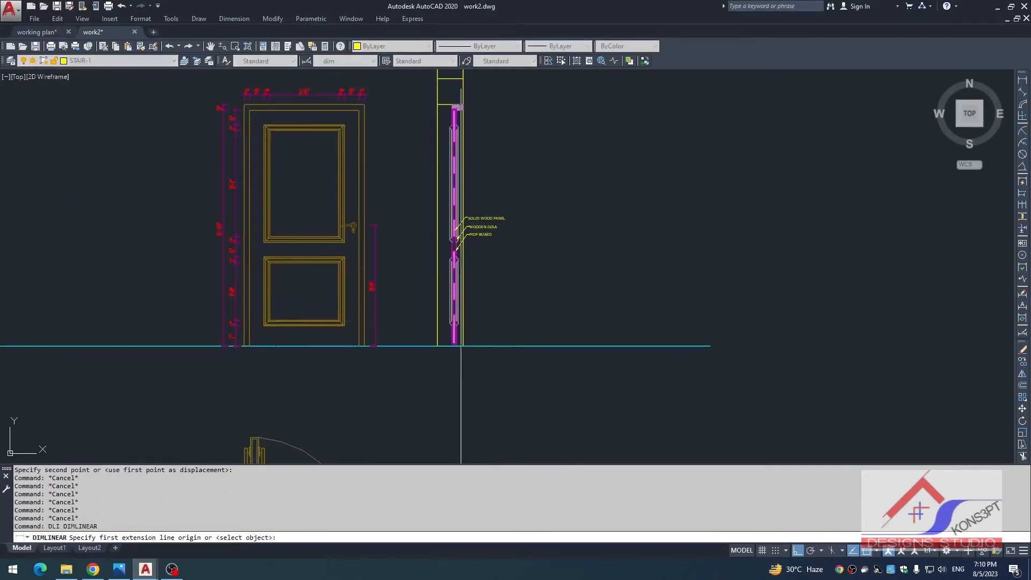
pyautogui.write('li')
pyautogui.press('space')
pyautogui.scroll(5, 484, 316)
pyautogui.click(433, 358)
pyautogui.click(432, 365)
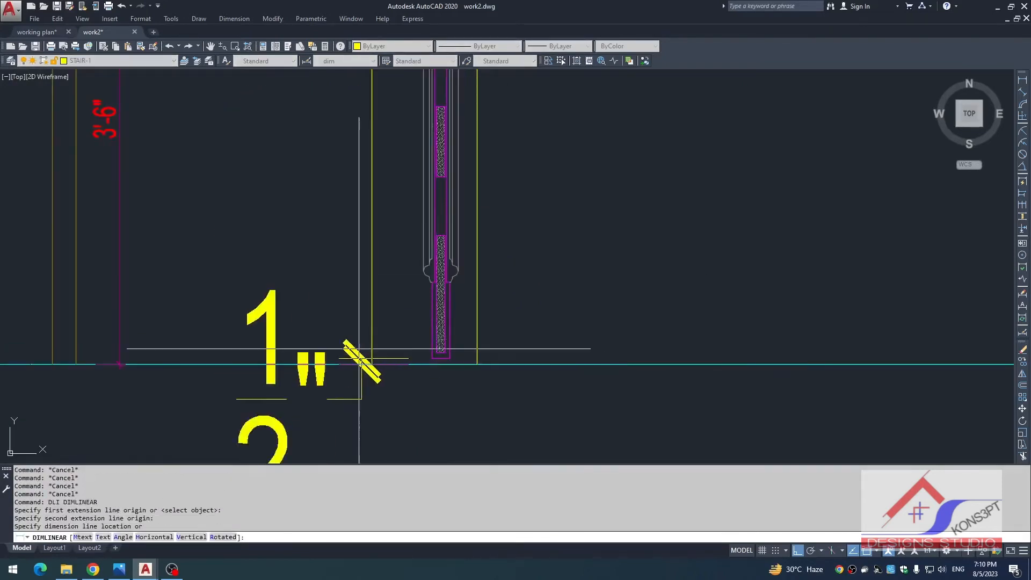
pyautogui.click(333, 349)
pyautogui.scroll(-5, 333, 349)
pyautogui.press('Escape')
# - Match the new gap dimension's properties to an existing elevation dimension
pyautogui.write('ma')
pyautogui.press('space')
pyautogui.click(282, 288)
pyautogui.click(318, 347)
pyautogui.click(317, 348)
pyautogui.click(317, 348)
pyautogui.press('Escape')
# - Continue the dimension chain upward from the floor gap across the section's bottom rail and lower panel
pyautogui.write('dco')
pyautogui.press('space')
pyautogui.press('space')
pyautogui.scroll(2, 372, 353)
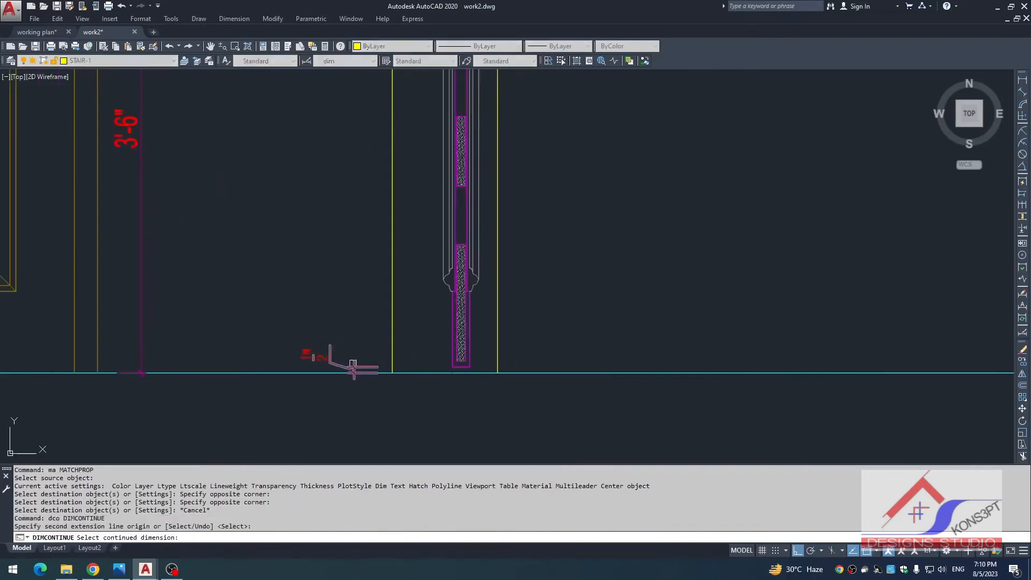
pyautogui.click(355, 365)
pyautogui.scroll(2, 436, 356)
pyautogui.click(444, 345)
pyautogui.moveTo(443, 217); pyautogui.dragTo(437, 289, button='middle')
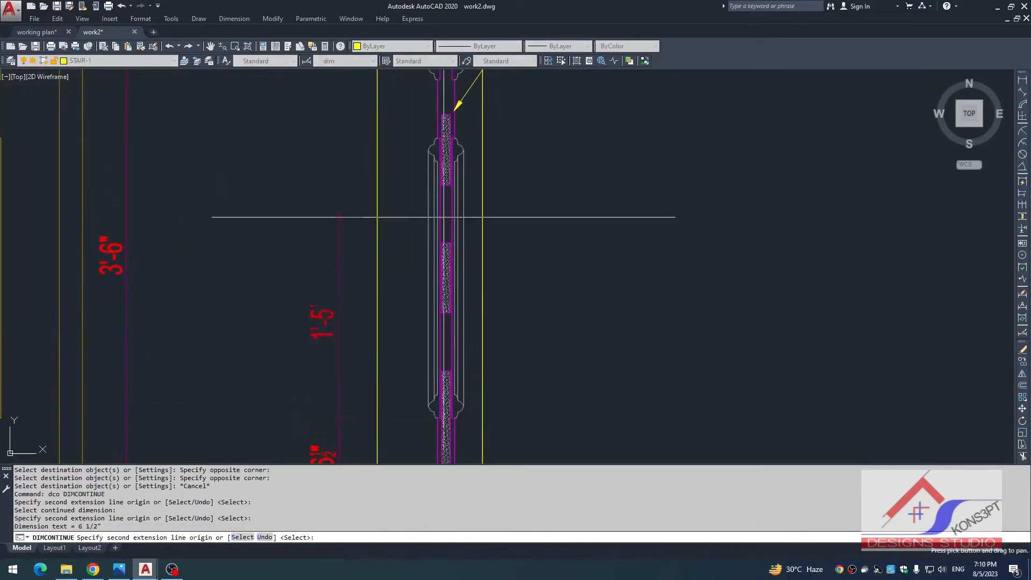
pyautogui.click(440, 138)
# - Continue the chain upward over the middle rail, upper panel and top rail to the top of the frame
pyautogui.moveTo(429, 105); pyautogui.dragTo(411, 347, button='middle')
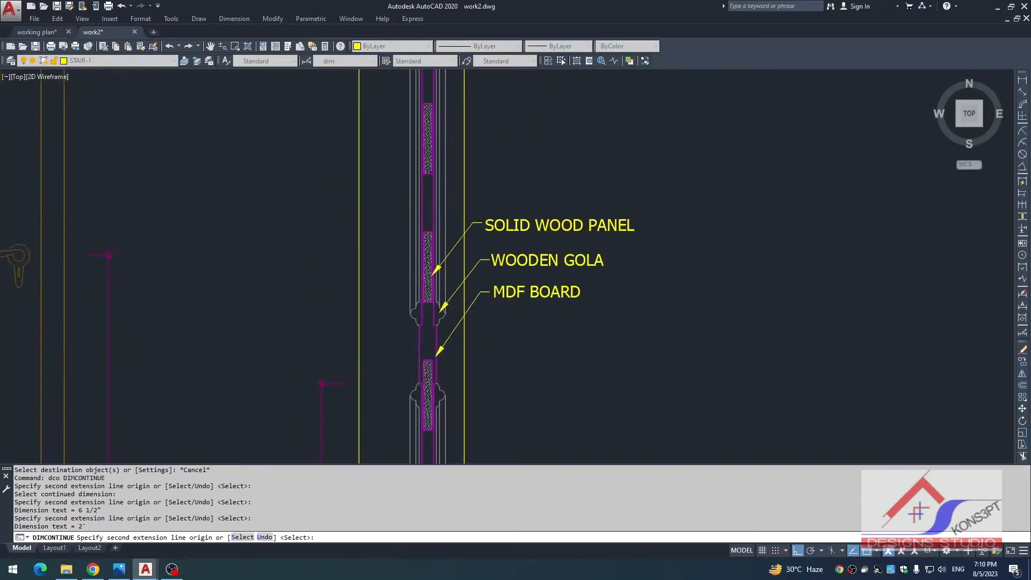
pyautogui.scroll(2, 416, 286)
pyautogui.click(425, 342)
pyautogui.scroll(-2, 421, 419)
pyautogui.scroll(4, 413, 247)
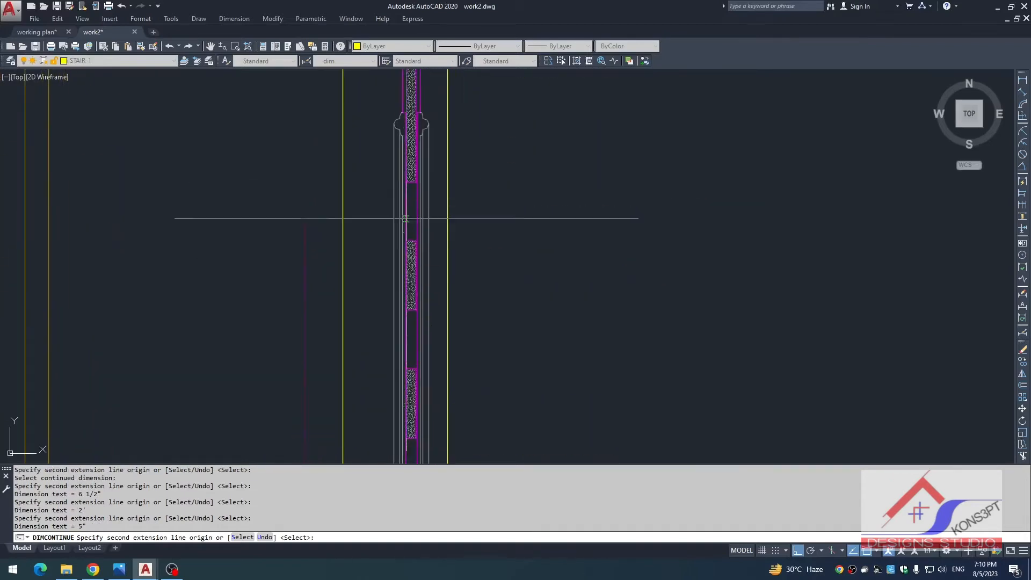
pyautogui.click(404, 224)
pyautogui.scroll(-2, 402, 155)
pyautogui.moveTo(402, 151); pyautogui.dragTo(394, 279, button='middle')
pyautogui.scroll(4, 385, 220)
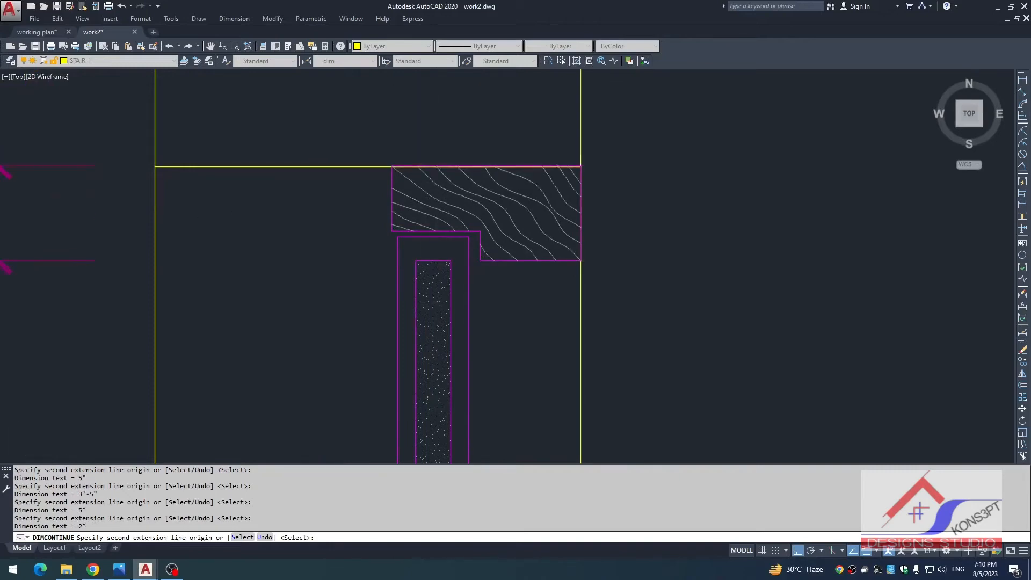
pyautogui.press('Escape')
pyautogui.press('Escape')
pyautogui.press('Escape')
pyautogui.scroll(-5, 418, 261)
pyautogui.scroll(-2, 417, 285)
pyautogui.scroll(6, 413, 258)
pyautogui.scroll(-2, 370, 179)
pyautogui.press('Escape')
pyautogui.press('Escape')
pyautogui.press('Escape')
pyautogui.moveTo(467, 300); pyautogui.dragTo(444, 254, button='middle')
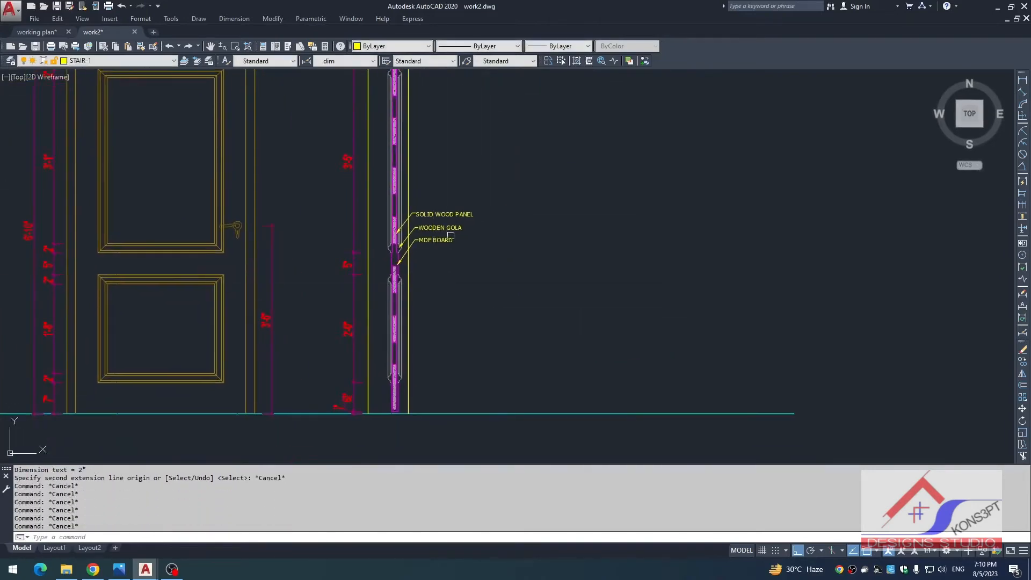
pyautogui.scroll(2, 460, 231)
pyautogui.write('s')
pyautogui.press('space')
pyautogui.click(538, 155)
pyautogui.click(383, 287)
pyautogui.press('space')
pyautogui.click(459, 317)
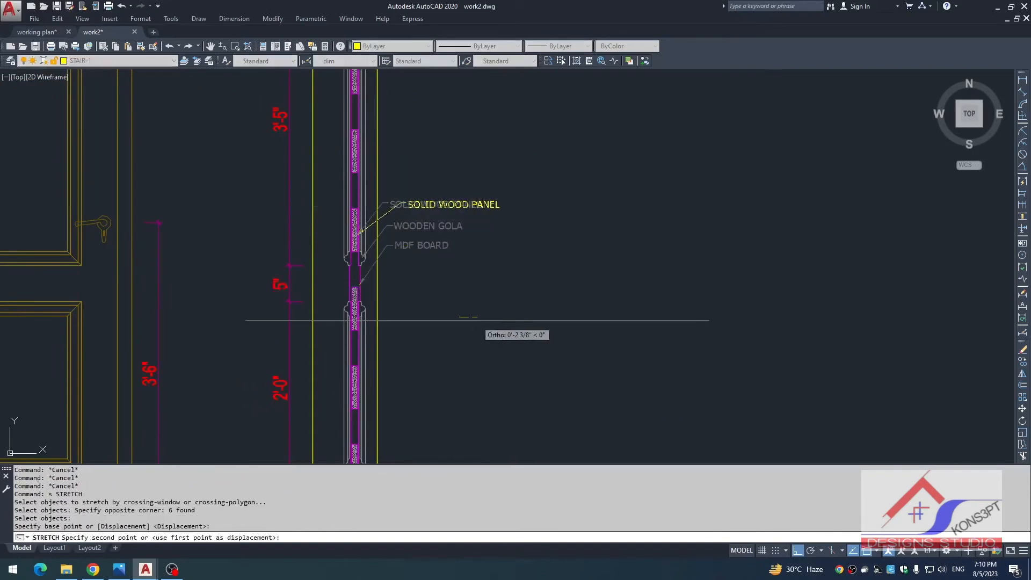
pyautogui.press('Escape')
# - Add a vertical linear dimension for the bottom solid wood block, on the side of the section where the notes are
pyautogui.scroll(-2, 410, 287)
pyautogui.write('dli')
pyautogui.press('space')
pyautogui.press('space')
pyautogui.scroll(4, 335, 348)
pyautogui.click(335, 348)
pyautogui.click(486, 343)
pyautogui.scroll(-4, 252, 359)
pyautogui.press('Escape')
# - Match the wood block dimension's properties to an existing dimension on the opposite side
pyautogui.write('ma')
pyautogui.press('space')
pyautogui.click(208, 368)
pyautogui.click(347, 352)
pyautogui.click(350, 368)
pyautogui.press('Escape')
# - Continue the wood block dimension downward to the floor line
pyautogui.write('dco')
pyautogui.press('space')
pyautogui.scroll(2, 342, 383)
pyautogui.press('space')
pyautogui.click(342, 383)
pyautogui.click(304, 389)
# - Continue the dimensions upward from the bottom block over the alternating gaps and wood blocks into the upper panel
pyautogui.press('space')
pyautogui.moveTo(380, 276); pyautogui.dragTo(386, 346, button='middle')
pyautogui.click(346, 332)
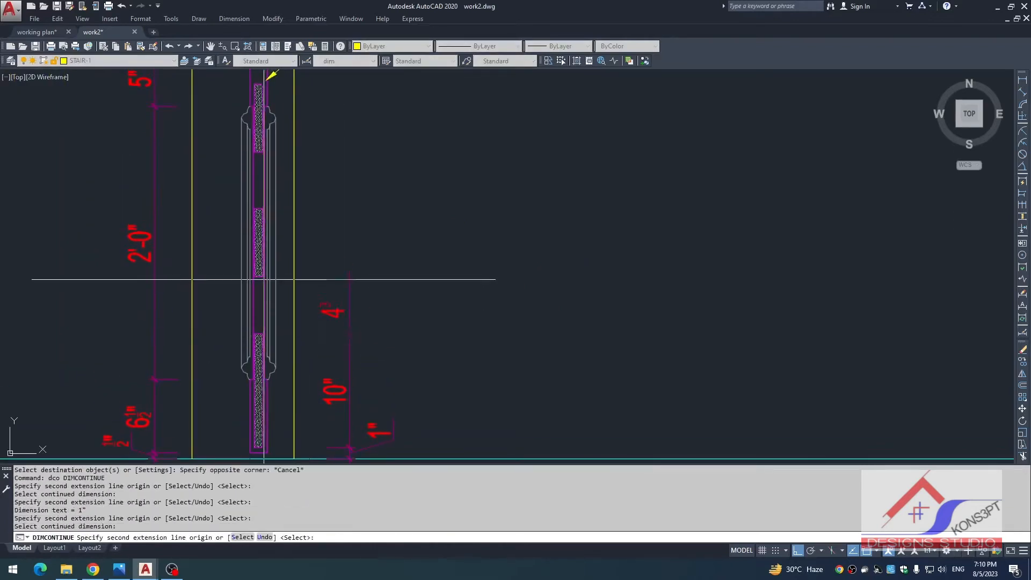
pyautogui.click(263, 208)
pyautogui.moveTo(262, 209); pyautogui.dragTo(281, 351, button='middle')
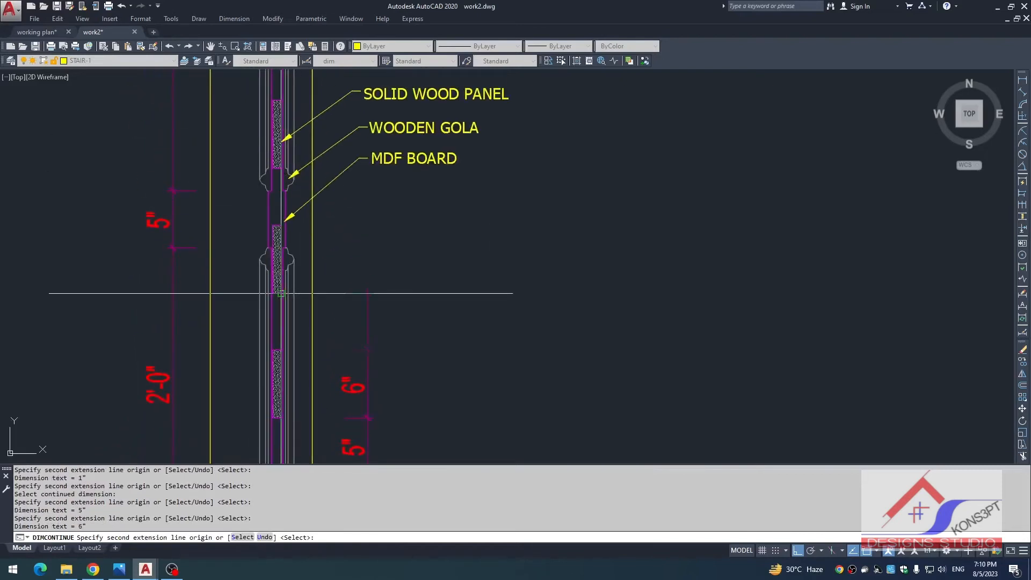
pyautogui.moveTo(296, 153); pyautogui.dragTo(276, 264, button='middle')
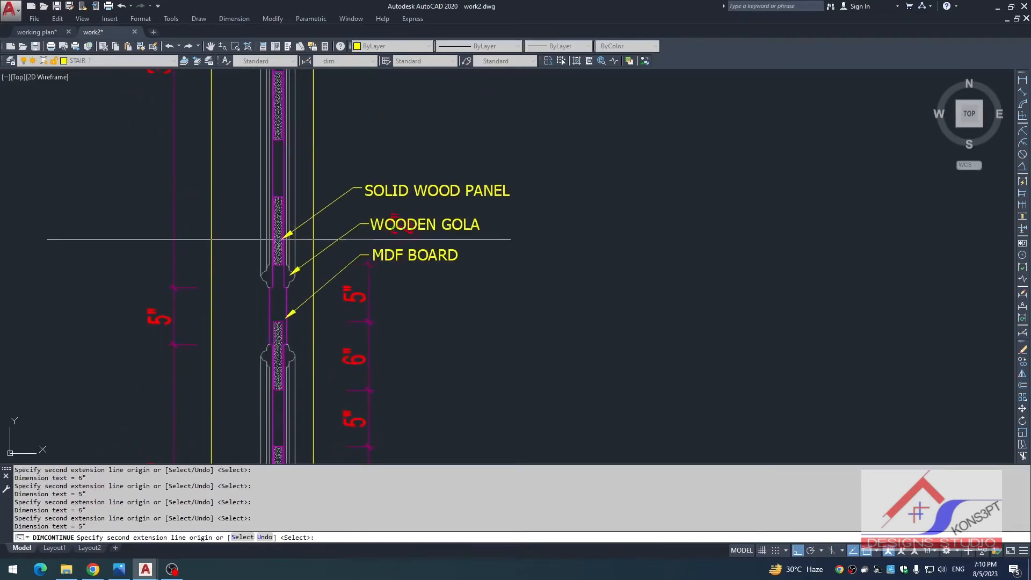
pyautogui.click(281, 194)
pyautogui.moveTo(306, 130); pyautogui.dragTo(317, 263, button='middle')
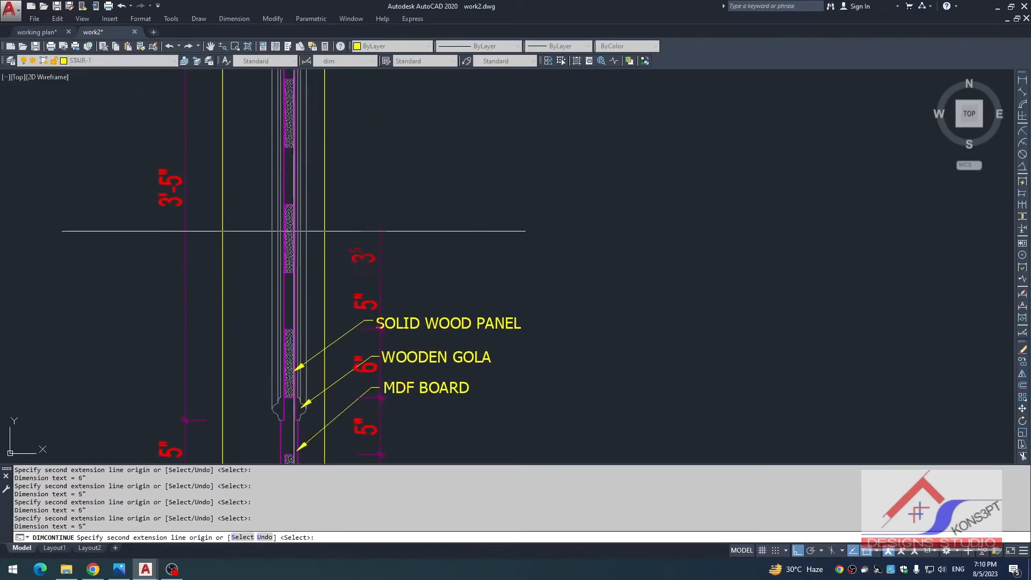
pyautogui.click(293, 204)
# - Continue the dimensions over the remaining gaps and blocks, including the top block, up to the top of the frame
pyautogui.moveTo(312, 168); pyautogui.dragTo(321, 275, button='middle')
pyautogui.scroll(2, 304, 251)
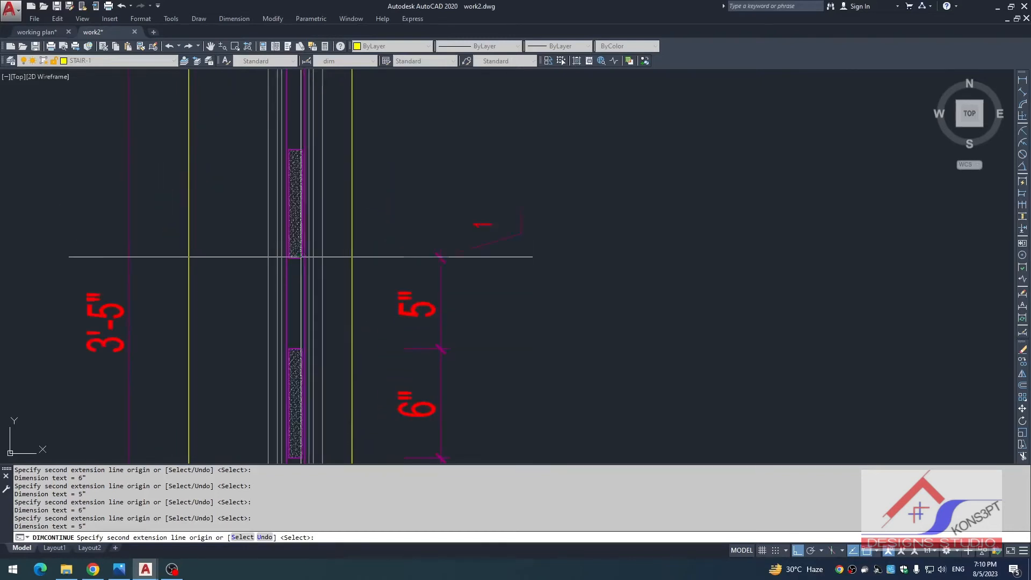
pyautogui.moveTo(331, 110); pyautogui.dragTo(352, 336, button='middle')
pyautogui.scroll(2, 311, 231)
pyautogui.click(333, 315)
pyautogui.scroll(-2, 346, 141)
pyautogui.moveTo(346, 141); pyautogui.dragTo(335, 254, button='middle')
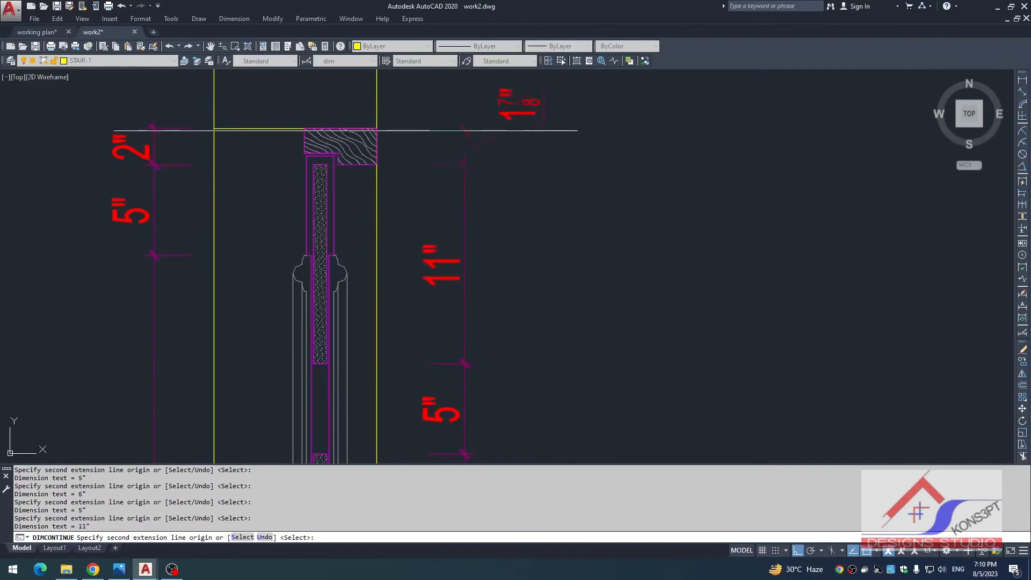
pyautogui.scroll(-3, 391, 172)
pyautogui.press('Escape')
pyautogui.press('Escape')
pyautogui.press('Escape')
# - Stretch the three material notes and their leader ends horizontally outward beyond the dimension chain, excluding the dimensions from the selection
pyautogui.scroll(3, 403, 285)
pyautogui.write('s')
pyautogui.press('Return')
pyautogui.click(548, 166)
pyautogui.click(315, 287)
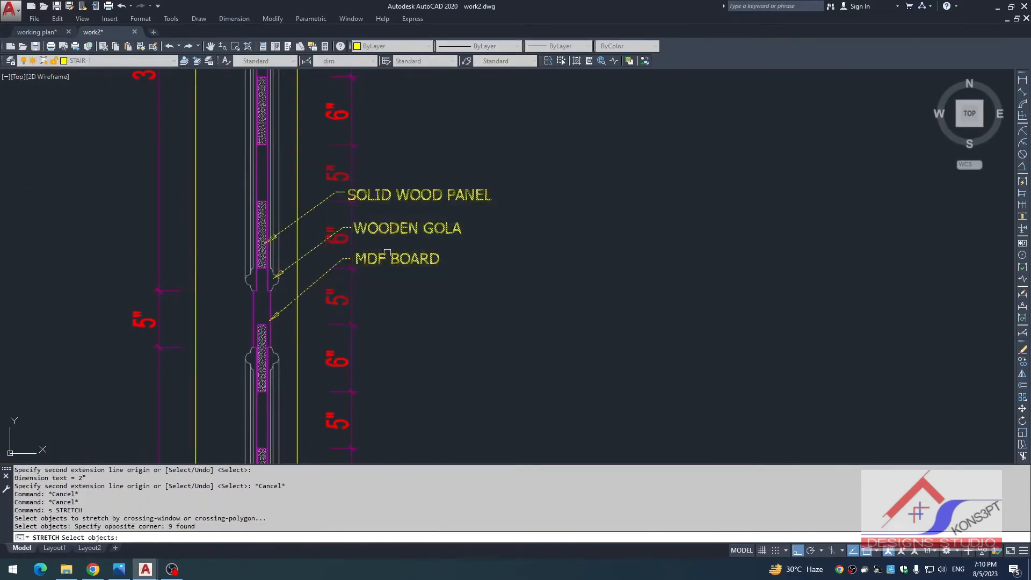
pyautogui.scroll(4, 349, 207)
pyautogui.keyDown('shift'); pyautogui.click(373, 214); pyautogui.keyUp('shift')
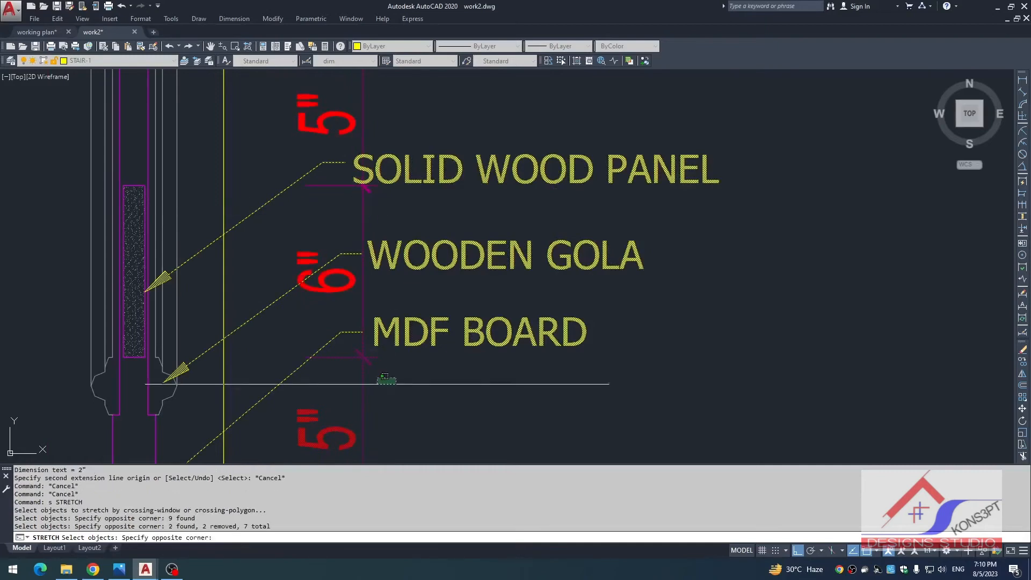
pyautogui.keyDown('shift'); pyautogui.click(394, 378); pyautogui.keyUp('shift')
pyautogui.keyDown('shift'); pyautogui.click(350, 394); pyautogui.keyUp('shift')
pyautogui.scroll(-4, 382, 361)
pyautogui.moveTo(379, 359); pyautogui.dragTo(366, 314, button='middle')
pyautogui.press('Return')
pyautogui.click(476, 389)
pyautogui.click(519, 391)
pyautogui.press('Escape')
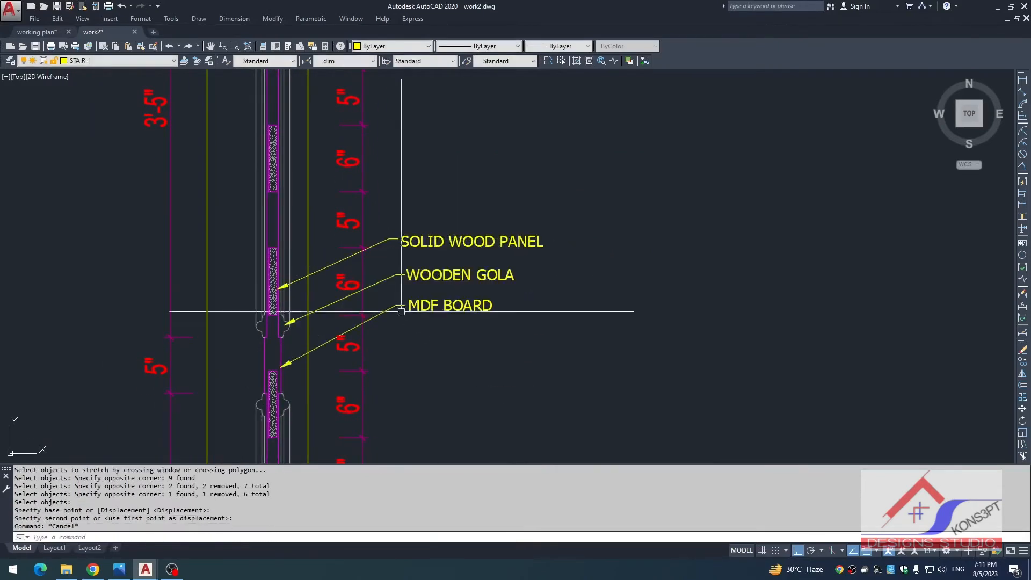
pyautogui.press('Escape')
pyautogui.scroll(2, 346, 295)
pyautogui.scroll(-2, 394, 352)
pyautogui.moveTo(439, 451); pyautogui.dragTo(427, 349, button='middle')
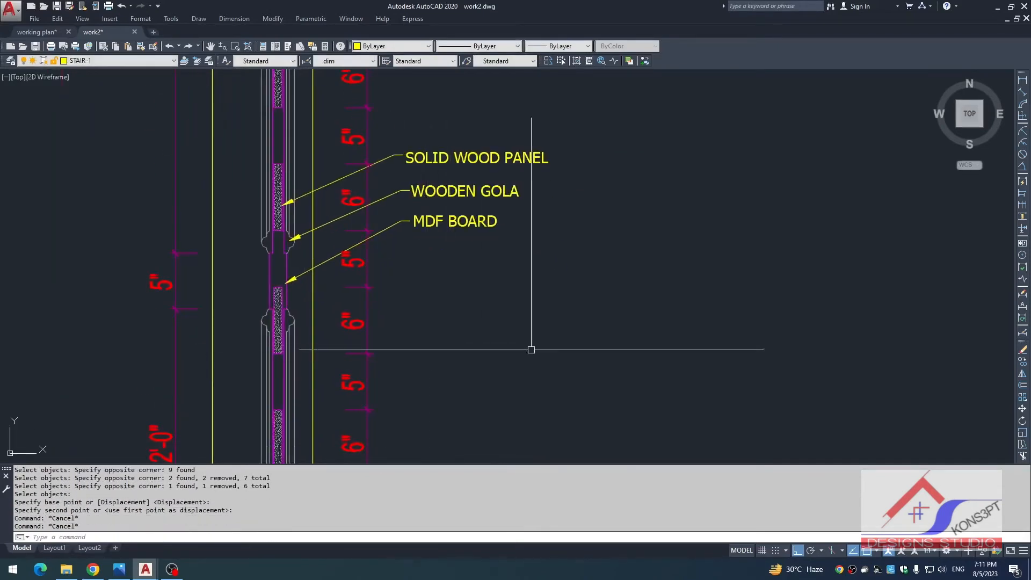
pyautogui.press('Escape')
pyautogui.press('Escape')
pyautogui.press('Escape')
pyautogui.press('Escape')
# - Draw a quick leader without text beside the section, with its arrowhead on the floor line and a short horizontal landing above
pyautogui.scroll(-6, 417, 289)
pyautogui.moveTo(417, 288); pyautogui.dragTo(411, 242, button='middle')
pyautogui.scroll(-2, 429, 358)
pyautogui.scroll(4, 417, 263)
pyautogui.moveTo(437, 377); pyautogui.dragTo(416, 219, button='middle')
pyautogui.scroll(2, 414, 325)
pyautogui.press('Escape')
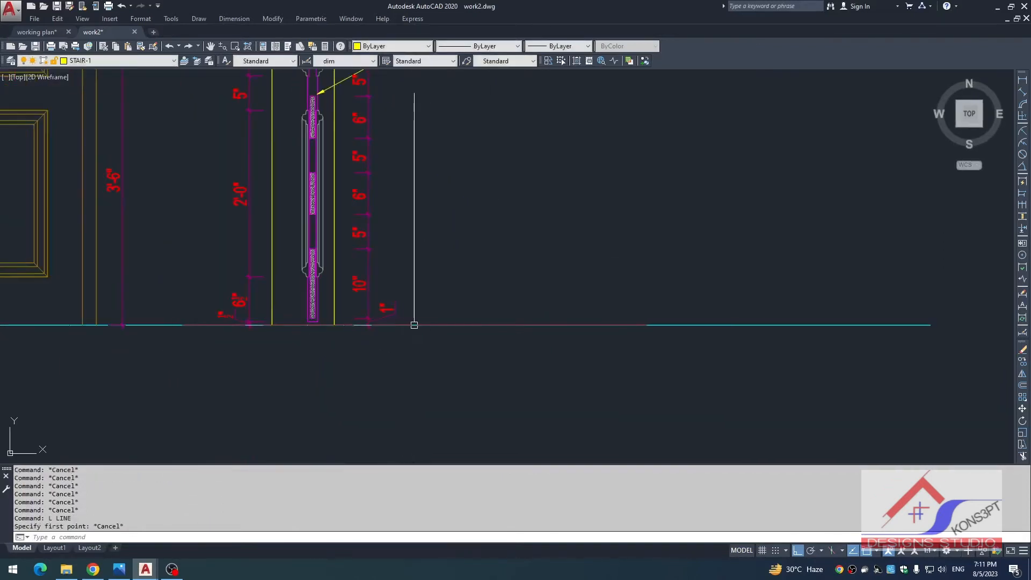
pyautogui.press('Return')
pyautogui.click(412, 325)
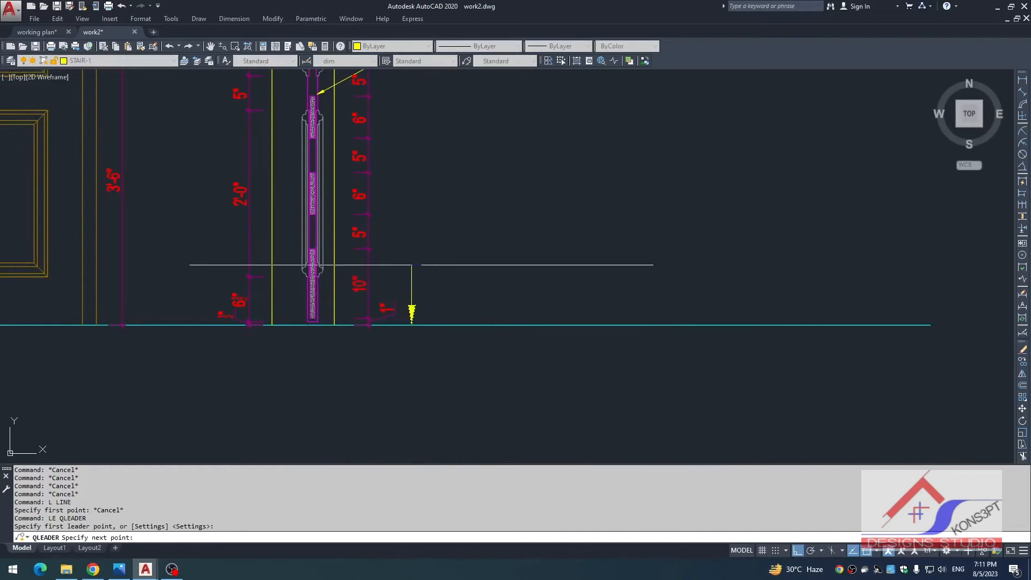
pyautogui.click(426, 275)
pyautogui.press('Escape')
# - Match the floor leader's properties to the MDF BOARD leader
pyautogui.scroll(-6, 433, 309)
pyautogui.scroll(4, 415, 252)
pyautogui.write('ma')
pyautogui.press('Return')
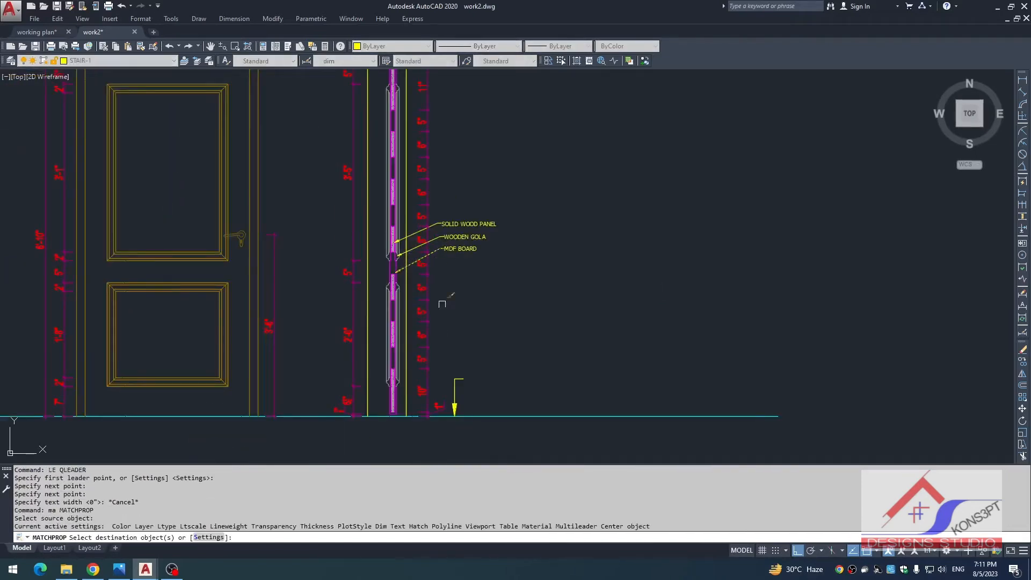
pyautogui.scroll(2, 461, 345)
pyautogui.click(460, 356)
pyautogui.click(432, 434)
pyautogui.press('Escape')
# - Match the small bottom dimension beside the section to the properties of the 10" dimension directly above it
pyautogui.press('space')
pyautogui.click(410, 422)
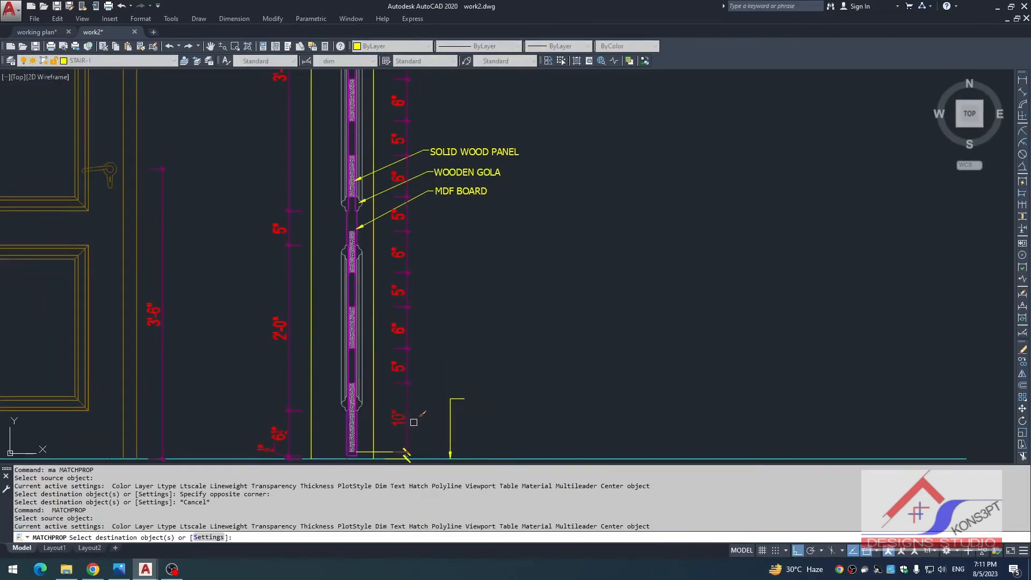
pyautogui.click(397, 447)
pyautogui.press('Escape')
# - Copy the MDF BOARD note down to the landing end of the floor leader
pyautogui.click(476, 238)
pyautogui.click(460, 193)
pyautogui.write('co')
pyautogui.press('Return')
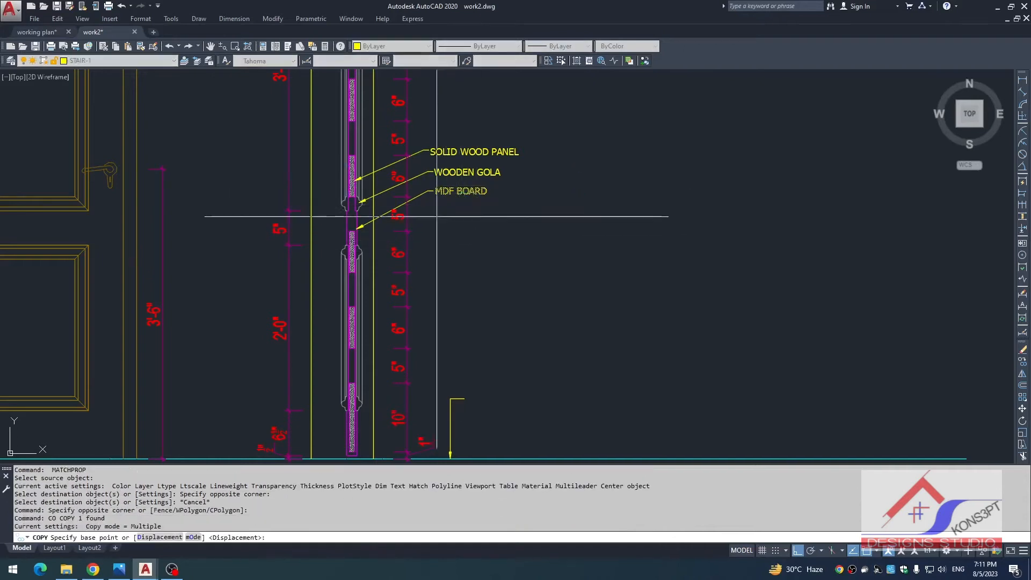
pyautogui.click(433, 193)
pyautogui.click(471, 392)
pyautogui.press('Escape')
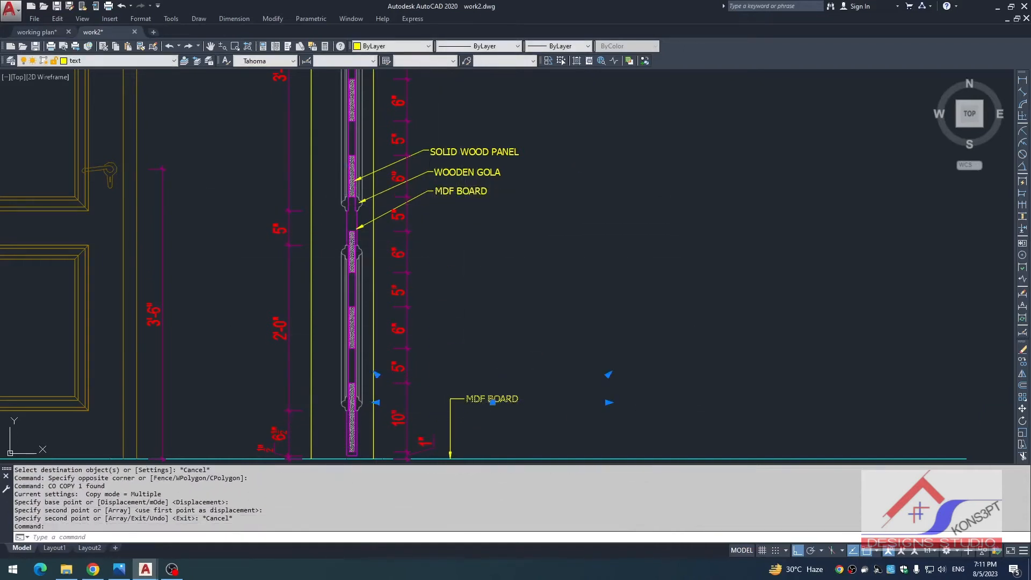
# - Change the copied note's text to F.F.L. and move it into place beside the floor leader's landing
pyautogui.doubleClick(492, 397)
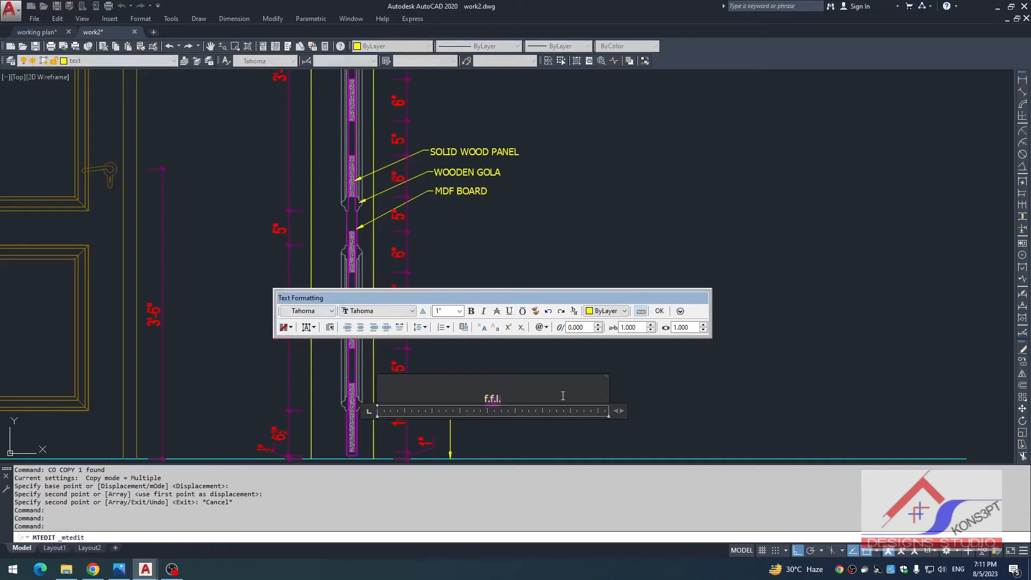
pyautogui.click(597, 367)
pyautogui.press('Escape')
pyautogui.press('Escape')
pyautogui.moveTo(497, 386); pyautogui.dragTo(499, 332, button='middle')
pyautogui.click(499, 331)
pyautogui.click(495, 368)
pyautogui.write(', m')
pyautogui.click(493, 370)
pyautogui.press('Escape')
pyautogui.scroll(-4, 531, 353)
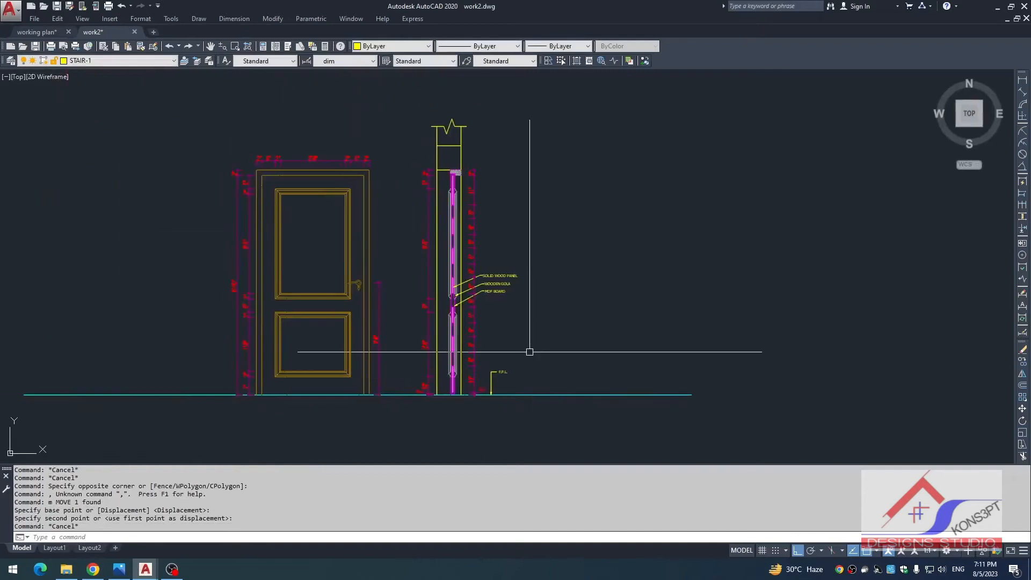
pyautogui.press('Escape')
# - Stretch the whole wall section with its dimensions and notes horizontally closer to the door elevation, keeping the handle-height dimension in place
pyautogui.scroll(5, 496, 271)
pyautogui.scroll(-5, 494, 287)
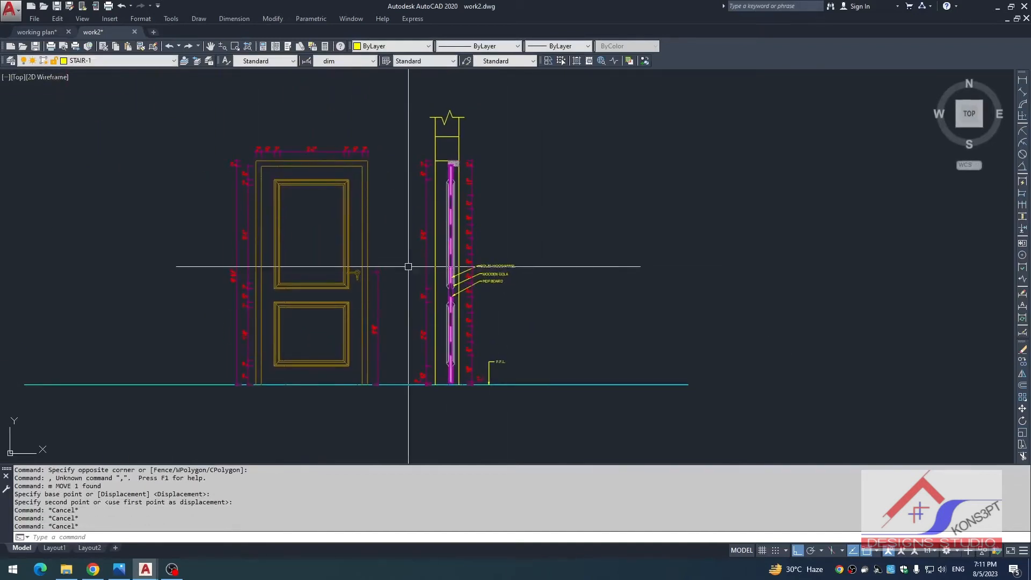
pyautogui.scroll(-3, 602, 223)
pyautogui.press('Escape')
pyautogui.press('Escape')
pyautogui.press('Escape')
pyautogui.write('s')
pyautogui.click(577, 115)
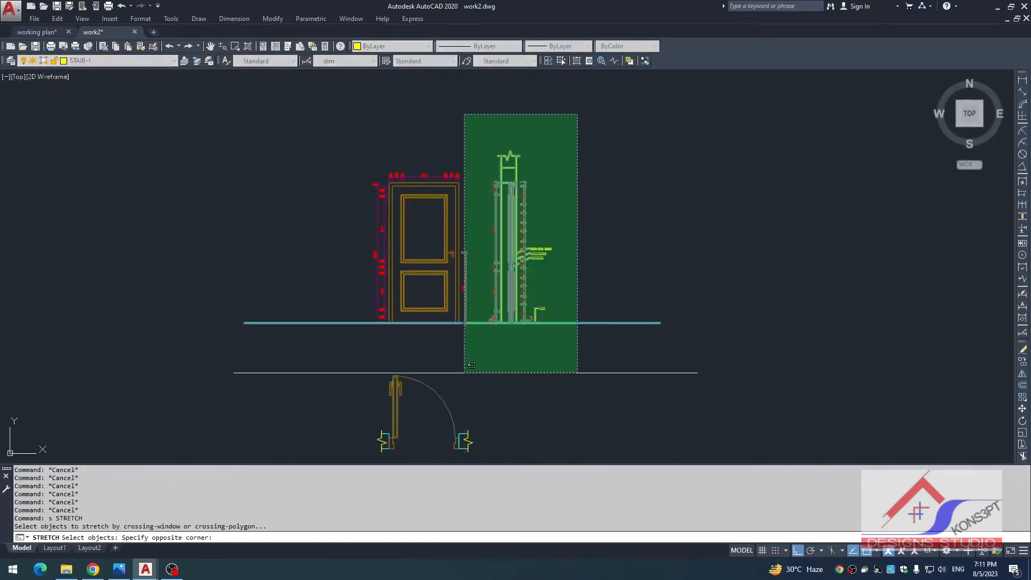
pyautogui.click(464, 373)
pyautogui.click(526, 356)
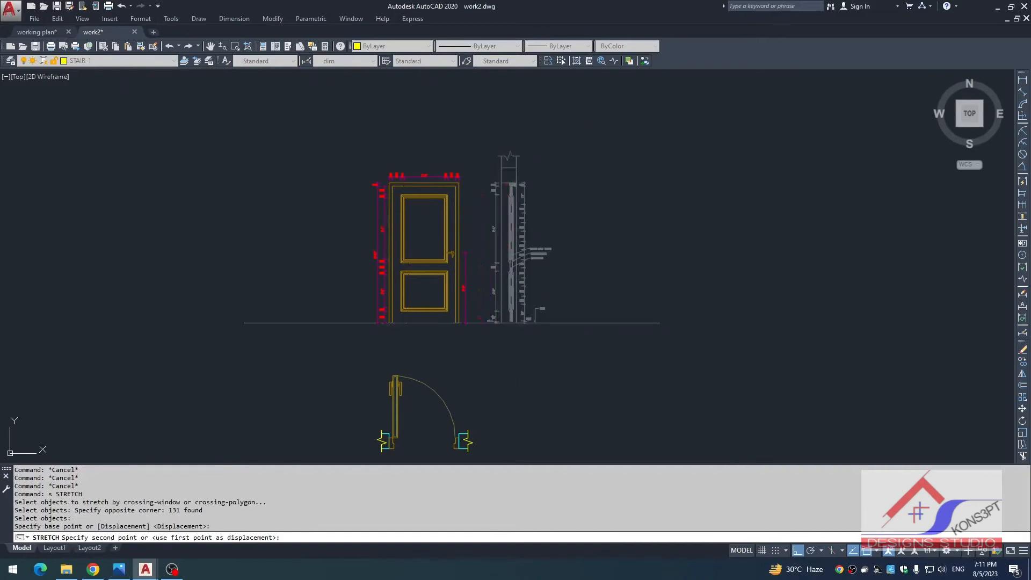
pyautogui.scroll(-3, 491, 352)
pyautogui.scroll(2, 476, 322)
pyautogui.scroll(-4, 421, 329)
pyautogui.press('Escape')
pyautogui.press('Escape')
pyautogui.press('Escape')
pyautogui.press('Escape')
pyautogui.press('Escape')
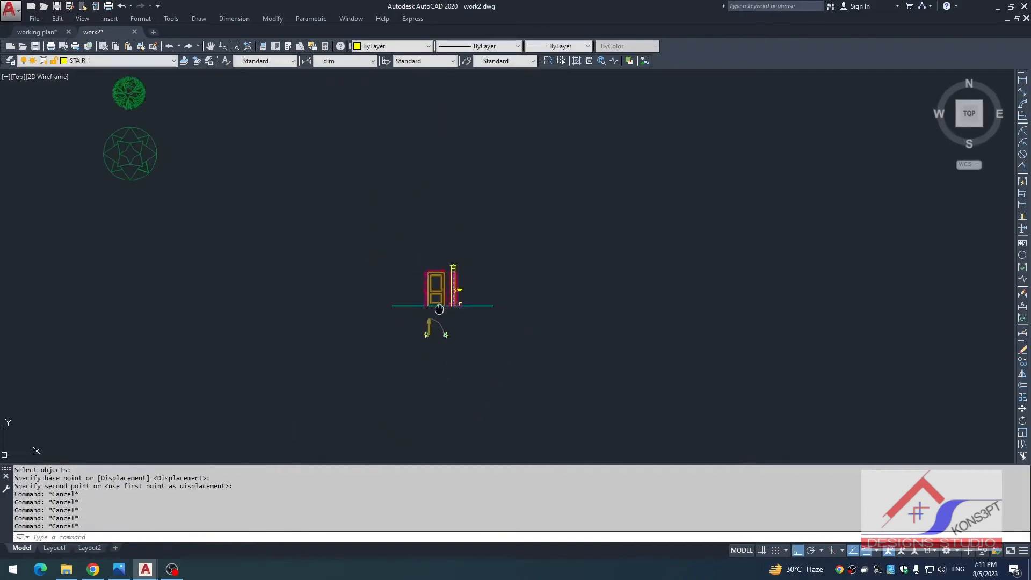
# - Move the door plan horizontally to the left, clear of the area below the elevation
pyautogui.scroll(1, 466, 350)
pyautogui.click(428, 365)
pyautogui.write(', m')
pyautogui.scroll(2, 444, 360)
pyautogui.click(442, 407)
pyautogui.click(339, 405)
pyautogui.press('Escape')
# - In the existing detailed door plan, select the right-hand hatched brick wall and door frame, leaving out the door leaf
pyautogui.scroll(-3, 346, 407)
pyautogui.moveTo(347, 408); pyautogui.dragTo(395, 369, button='middle')
pyautogui.scroll(-4, 385, 371)
pyautogui.scroll(8, 694, 268)
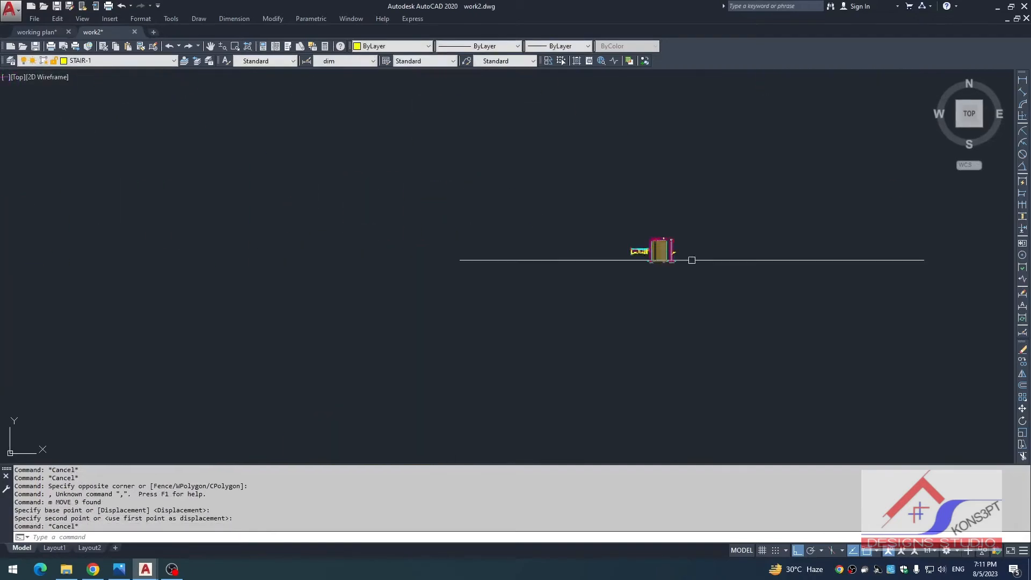
pyautogui.scroll(2, 503, 274)
pyautogui.moveTo(503, 273)
pyautogui.mouseDown(button='middle')
pyautogui.moveTo(490, 288)
pyautogui.moveTo(673, 152)
pyautogui.mouseUp(button='middle')
pyautogui.scroll(4, 477, 209)
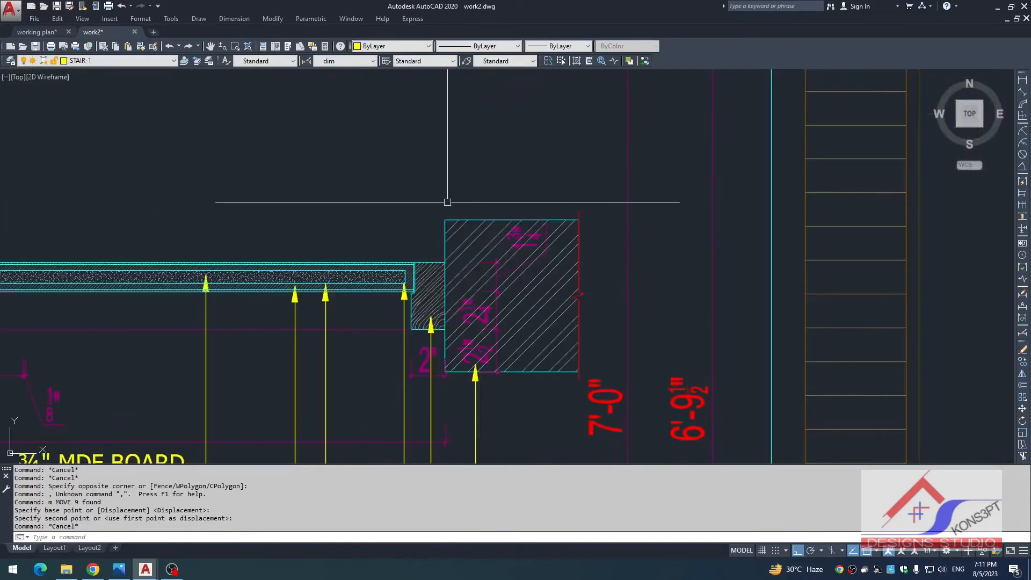
pyautogui.click(595, 184)
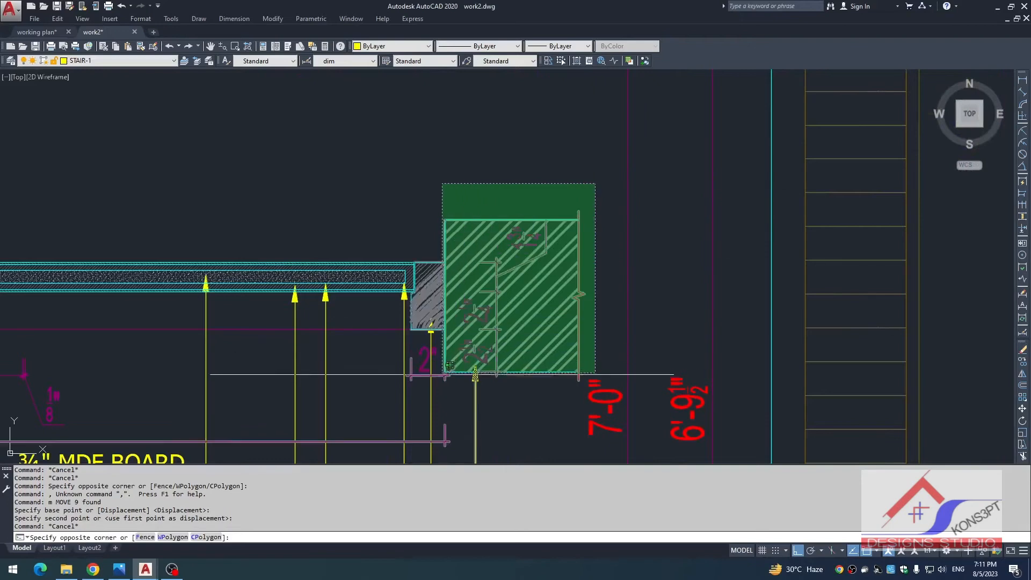
pyautogui.click(442, 380)
pyautogui.scroll(6, 429, 290)
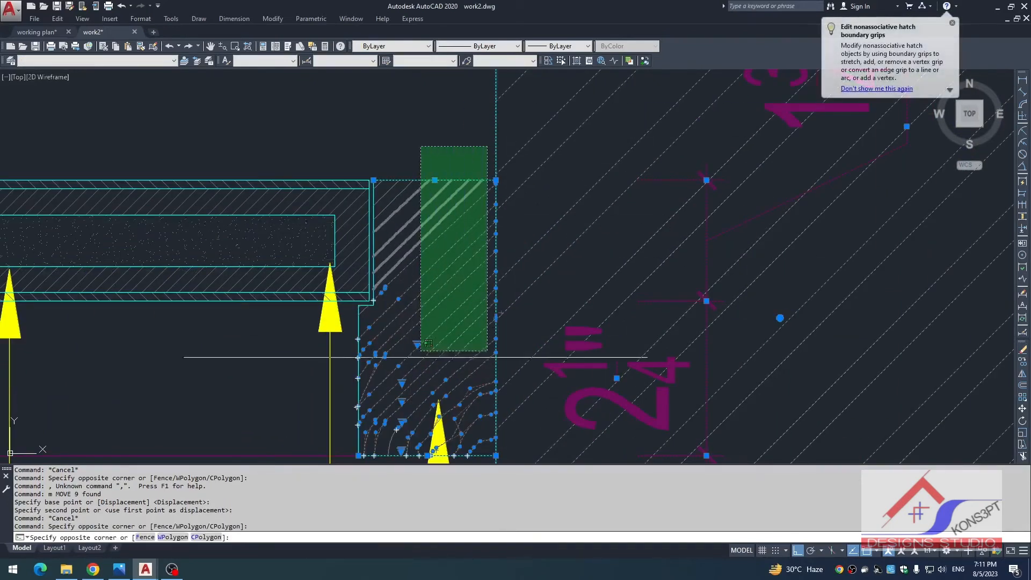
pyautogui.click(372, 407)
pyautogui.scroll(6, 351, 322)
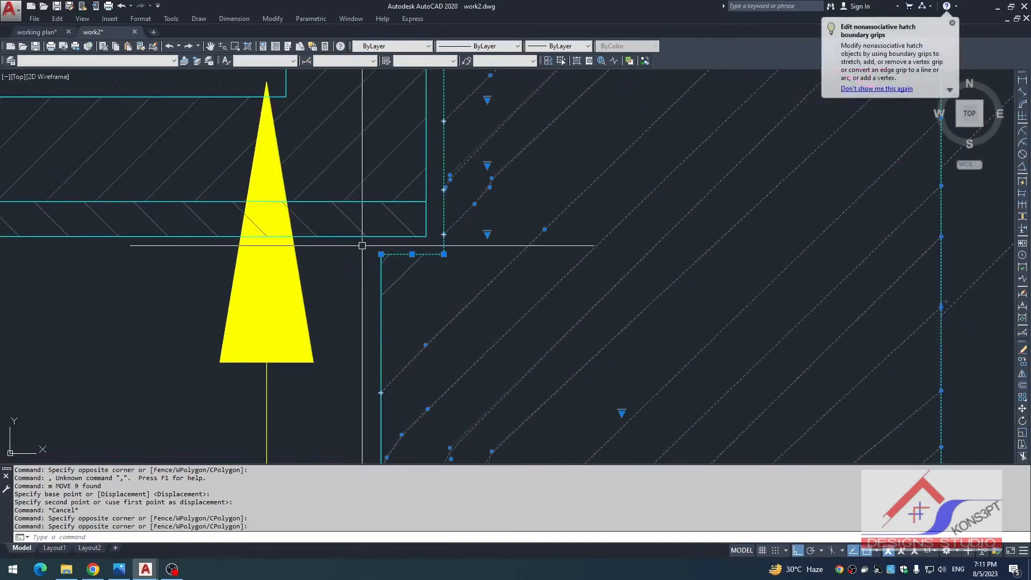
pyautogui.click(362, 242)
pyautogui.scroll(-6, 443, 311)
pyautogui.moveTo(444, 307); pyautogui.dragTo(443, 212, button='middle')
pyautogui.click(500, 379)
pyautogui.scroll(-5, 611, 303)
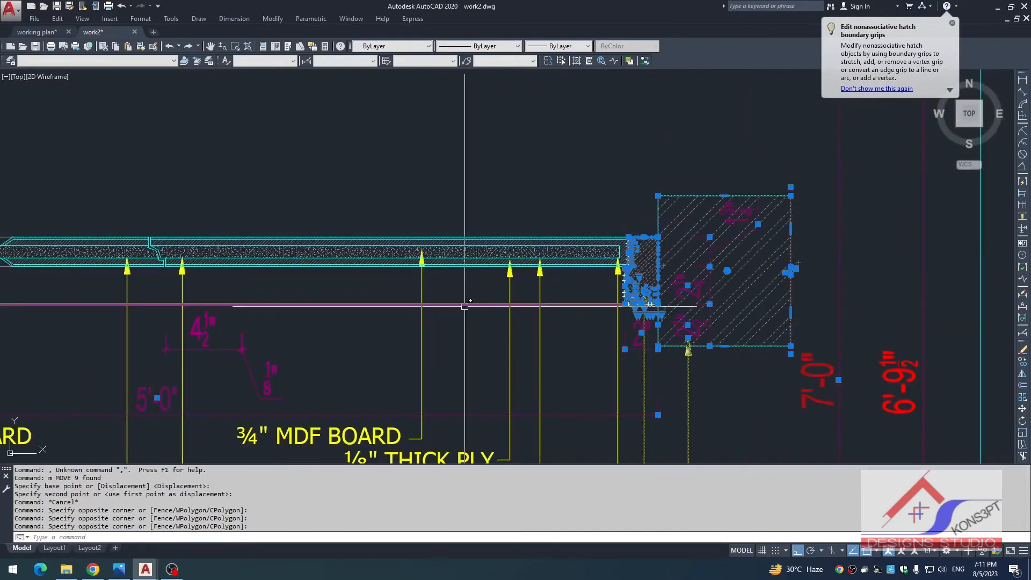
# - Add the left-hand brick wall and door frame to the selection, removing the adjoining door leaf pieces from it
pyautogui.scroll(-4, 465, 306)
pyautogui.scroll(6, 361, 309)
pyautogui.scroll(-4, 366, 314)
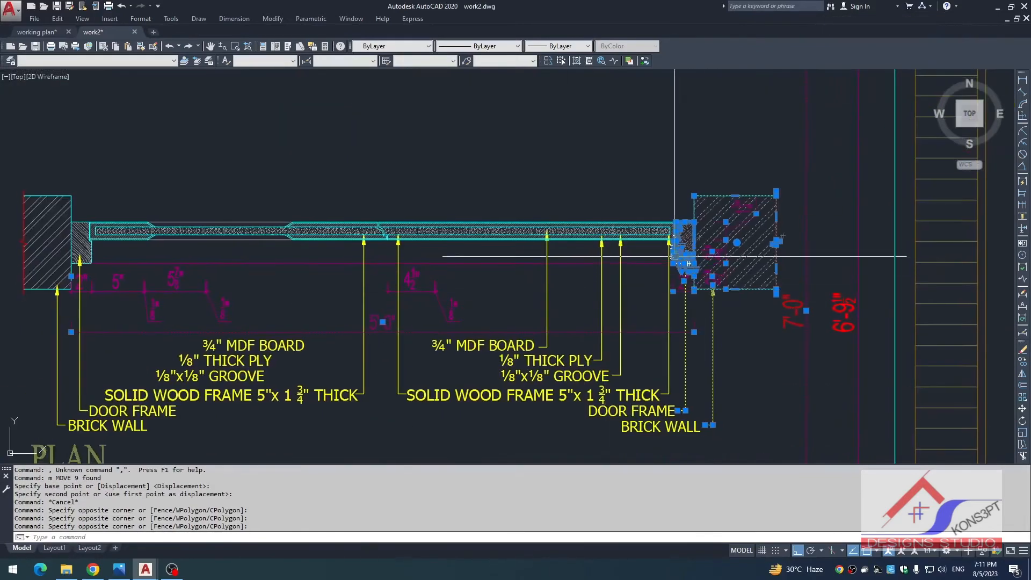
pyautogui.moveTo(227, 272); pyautogui.dragTo(536, 272, button='middle')
pyautogui.scroll(4, 302, 172)
pyautogui.click(306, 132)
pyautogui.scroll(-2, 566, 424)
pyautogui.moveTo(566, 443); pyautogui.dragTo(529, 343, button='middle')
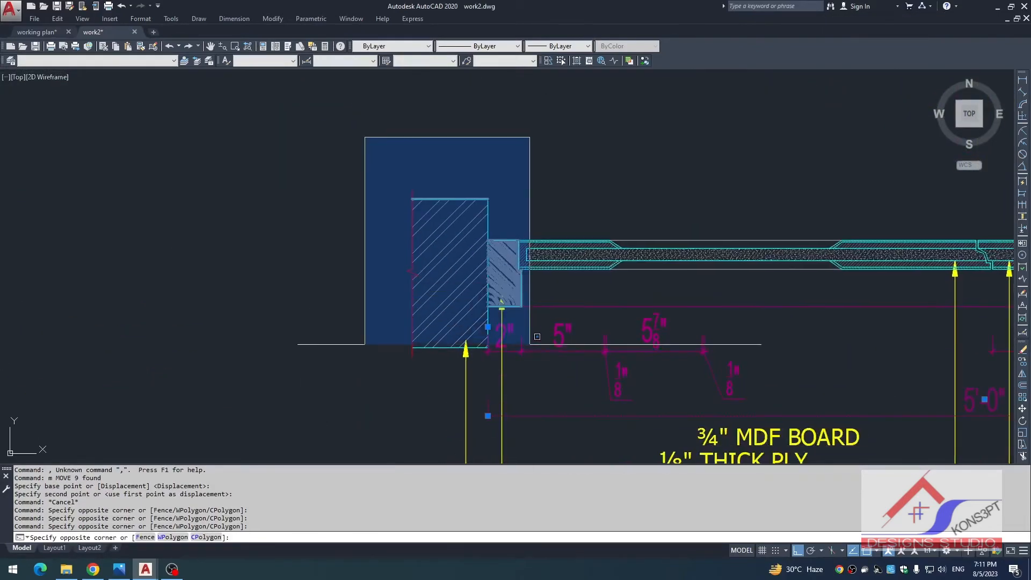
pyautogui.click(537, 336)
pyautogui.scroll(3, 428, 407)
pyautogui.scroll(3, 419, 408)
pyautogui.click(608, 190)
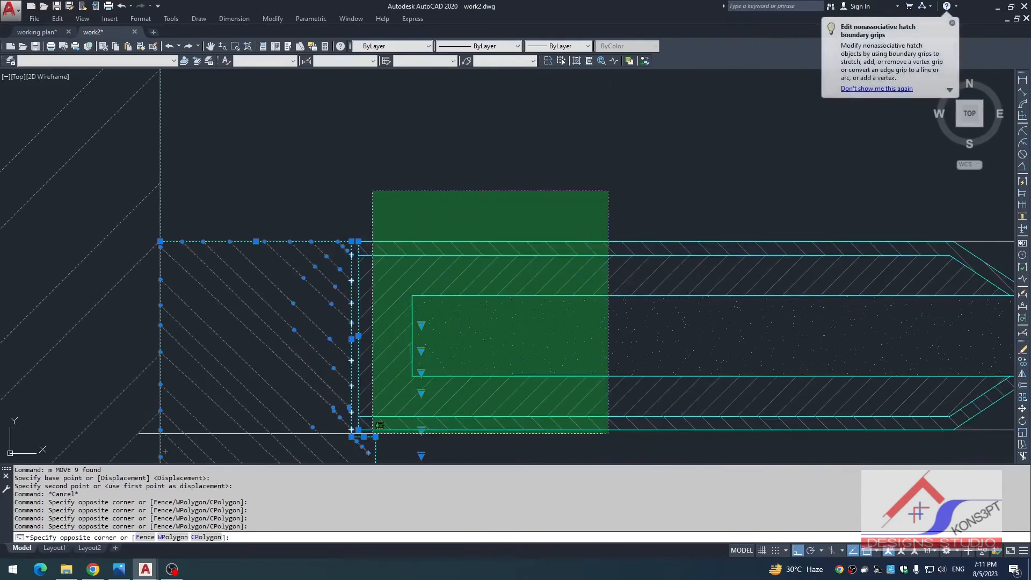
pyautogui.keyDown('shift'); pyautogui.click(366, 422); pyautogui.keyUp('shift')
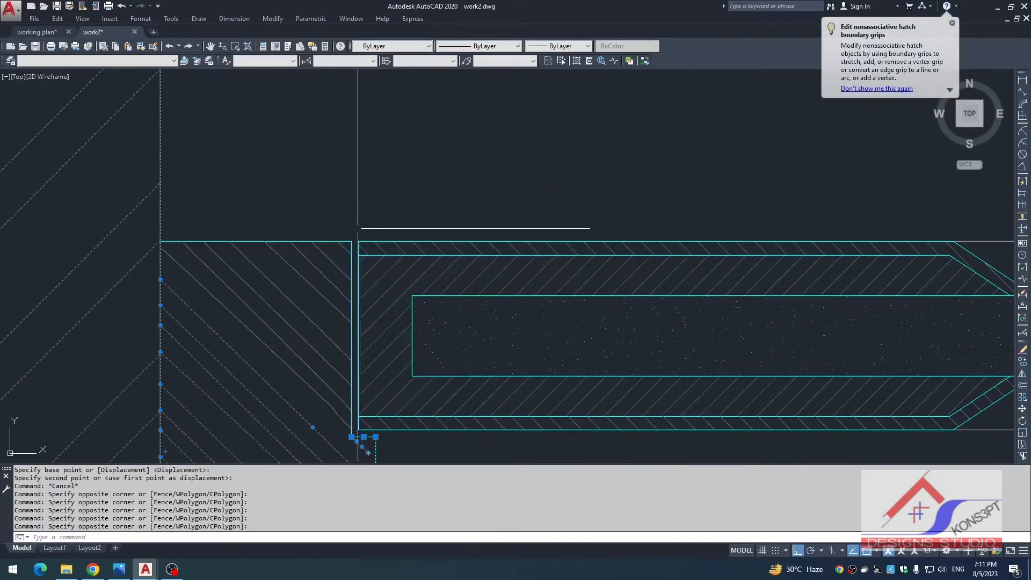
pyautogui.click(357, 226)
pyautogui.scroll(-5, 389, 236)
pyautogui.click(371, 277)
# - Copy the selected walls and frames to the empty area near the new door drawings and erase one stray copied object
pyautogui.write('co')
pyautogui.press('space')
pyautogui.scroll(-10, 458, 283)
pyautogui.click(472, 291)
pyautogui.moveTo(465, 449); pyautogui.dragTo(432, 148, button='middle')
pyautogui.scroll(-2, 450, 263)
pyautogui.click(443, 265)
pyautogui.press('Escape')
pyautogui.press('Escape')
pyautogui.scroll(4, 525, 288)
pyautogui.click(564, 319)
pyautogui.click(519, 335)
pyautogui.write('e')
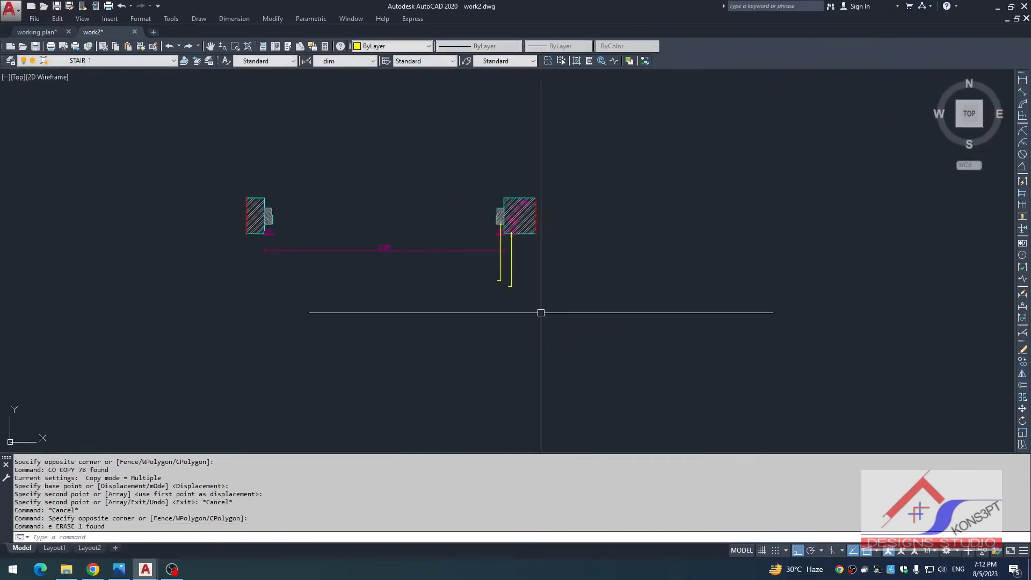
# - Move the copied walls and frames onto the door plan, aligning the right wall's lower inner corner with the plan's wall corner
pyautogui.press('Escape')
pyautogui.click(580, 131)
pyautogui.click(187, 344)
pyautogui.write(', m')
pyautogui.scroll(4, 513, 234)
pyautogui.click(490, 233)
pyautogui.scroll(-6, 572, 156)
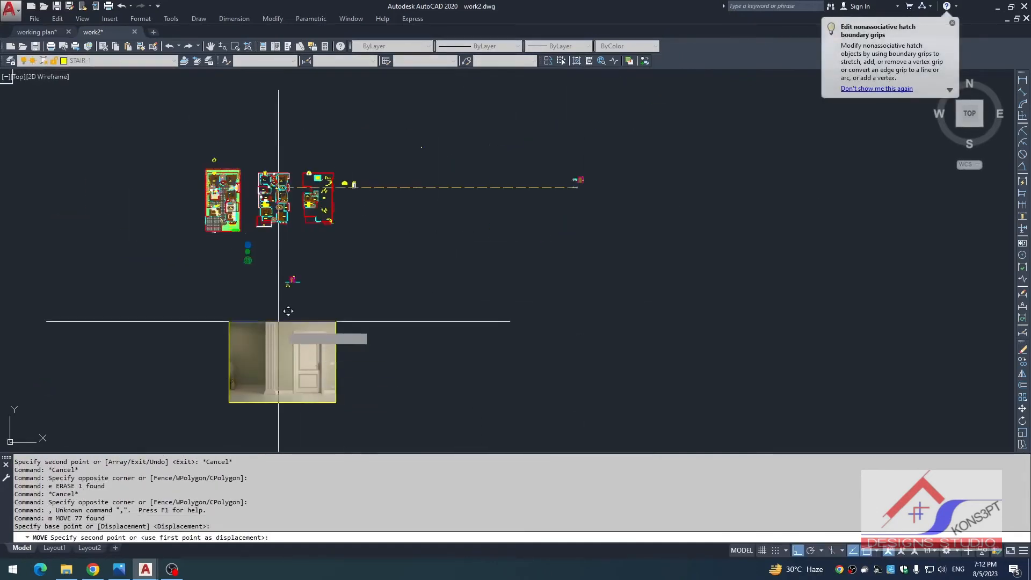
pyautogui.scroll(5, 294, 322)
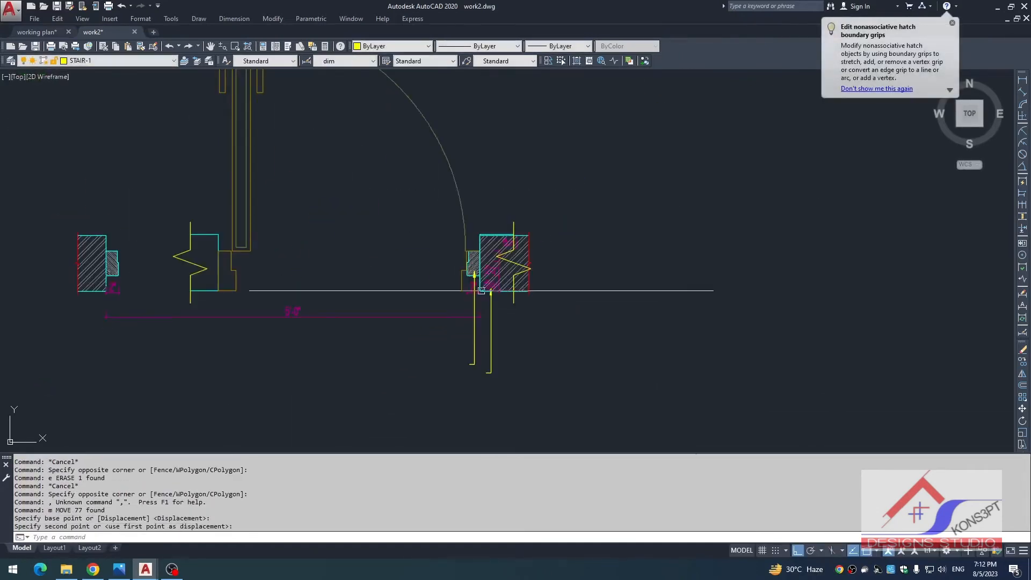
pyautogui.click(480, 290)
# - Move the same walls and frames straight up from the door plan to the free space beside the elevation
pyautogui.scroll(-3, 409, 353)
pyautogui.write('m p')
pyautogui.press('space')
pyautogui.scroll(-3, 457, 370)
pyautogui.click(431, 342)
pyautogui.scroll(4, 424, 250)
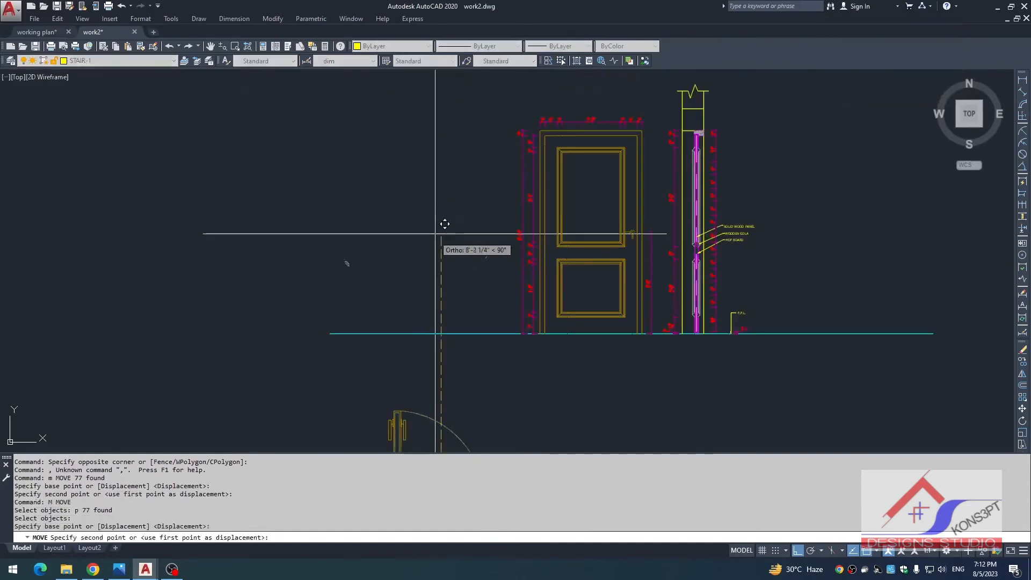
pyautogui.click(436, 209)
pyautogui.press('Escape')
# - Erase the two yellow leaders below the copied right-hand wall and frame
pyautogui.scroll(6, 470, 233)
pyautogui.press('Escape')
pyautogui.click(632, 384)
pyautogui.click(530, 413)
pyautogui.write('e')
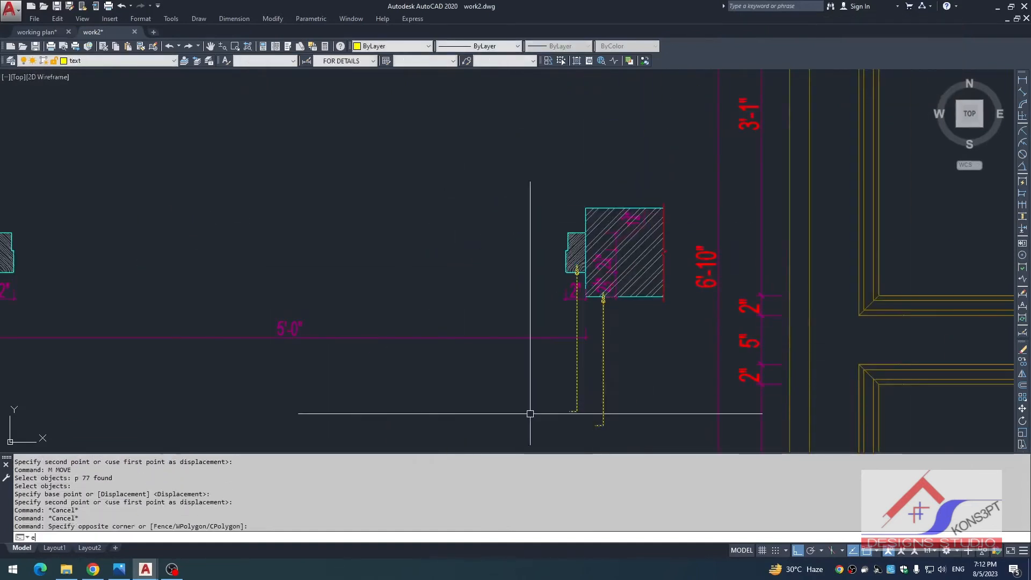
pyautogui.scroll(-2, 563, 263)
pyautogui.click(600, 256)
pyautogui.press('Escape')
# - Move both door frame profiles down so their lower edge is flush with the bottom edge of the brick walls
pyautogui.scroll(-2, 542, 202)
pyautogui.moveTo(543, 201)
pyautogui.mouseDown(button='middle')
pyautogui.moveTo(538, 279)
pyautogui.moveTo(520, 189)
pyautogui.mouseUp(button='middle')
pyautogui.press('Escape')
pyautogui.scroll(2, 320, 179)
pyautogui.press('Escape')
pyautogui.click(260, 222)
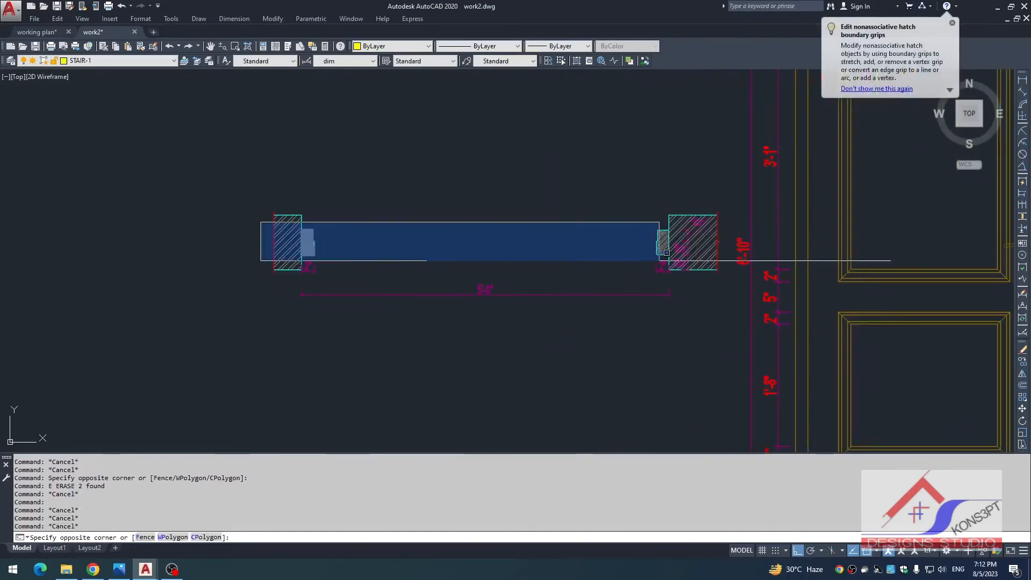
pyautogui.click(690, 263)
pyautogui.write(', m')
pyautogui.scroll(3, 671, 257)
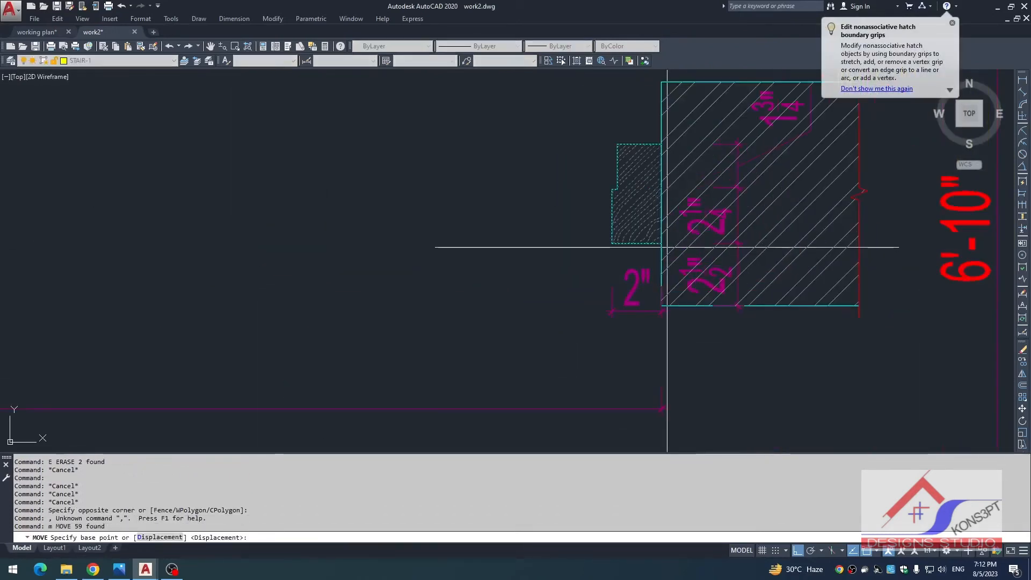
pyautogui.click(662, 243)
pyautogui.click(662, 306)
pyautogui.press('Escape')
pyautogui.click(663, 312)
pyautogui.write('e')
pyautogui.press('Escape')
pyautogui.scroll(-4, 622, 291)
pyautogui.moveTo(623, 292); pyautogui.dragTo(505, 275, button='middle')
pyautogui.press('Escape')
pyautogui.scroll(-4, 568, 247)
pyautogui.press('Escape')
pyautogui.scroll(4, 559, 236)
pyautogui.press('Escape')
pyautogui.scroll(-2, 497, 277)
pyautogui.press('Escape')
pyautogui.scroll(-4, 504, 246)
pyautogui.press('Escape')
# - Select the door leaf pieces in the wall section, erase them and undo the erasure
pyautogui.scroll(6, 559, 156)
pyautogui.press('Escape')
pyautogui.scroll(6, 544, 196)
pyautogui.press('Escape')
pyautogui.click(597, 129)
pyautogui.scroll(-5, 506, 219)
pyautogui.scroll(5, 462, 322)
pyautogui.click(498, 178)
pyautogui.click(478, 156)
pyautogui.click(420, 269)
pyautogui.scroll(-6, 446, 124)
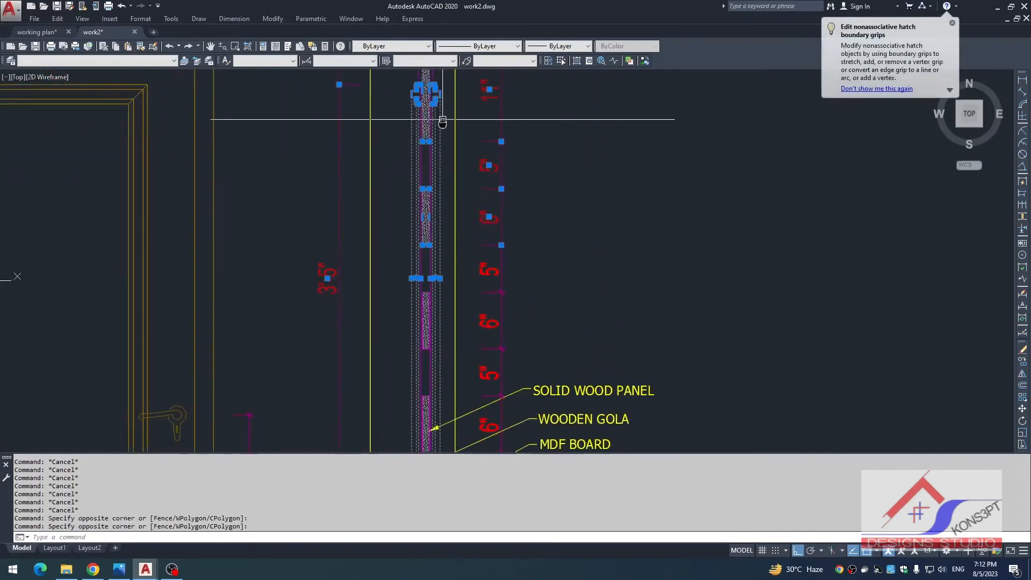
pyautogui.scroll(3, 447, 231)
pyautogui.click(461, 129)
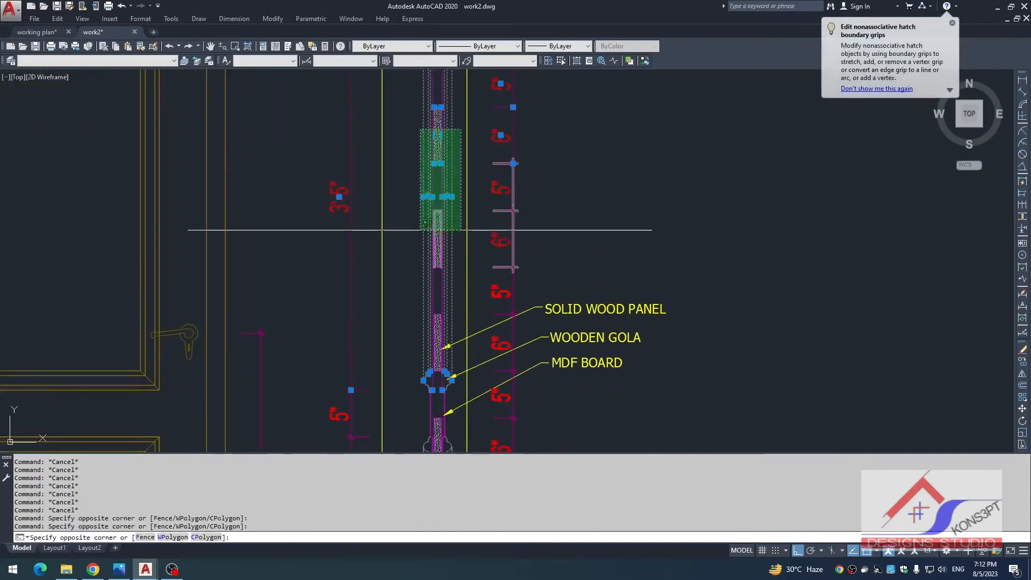
pyautogui.click(476, 157)
pyautogui.scroll(-4, 475, 157)
pyautogui.scroll(5, 437, 215)
pyautogui.scroll(-2, 437, 193)
pyautogui.scroll(3, 520, 268)
pyautogui.scroll(-4, 520, 268)
pyautogui.scroll(4, 473, 288)
pyautogui.click(529, 376)
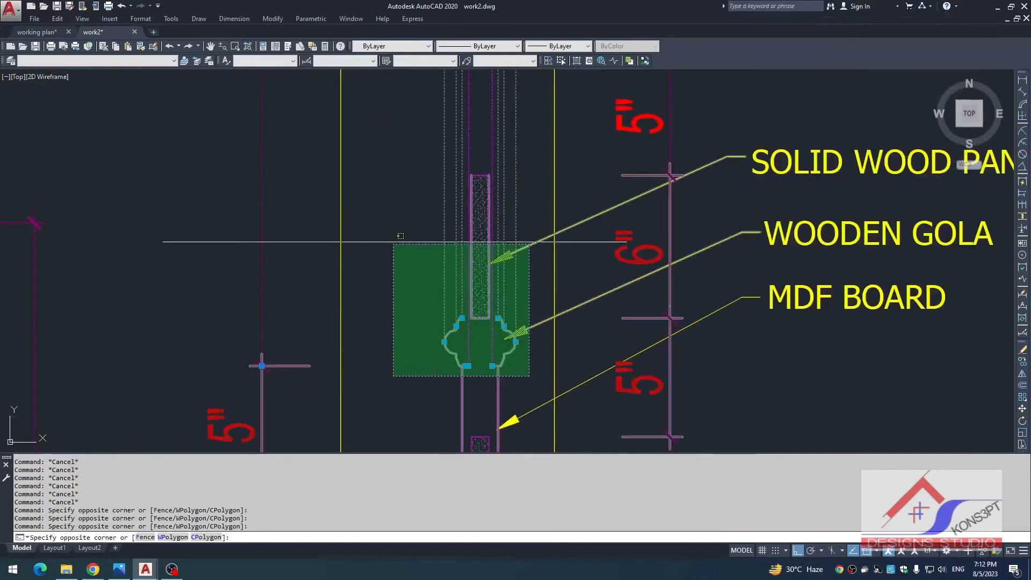
pyautogui.click(431, 150)
pyautogui.scroll(-3, 431, 149)
pyautogui.scroll(6, 468, 238)
pyautogui.scroll(2, 462, 226)
pyautogui.press('Delete')
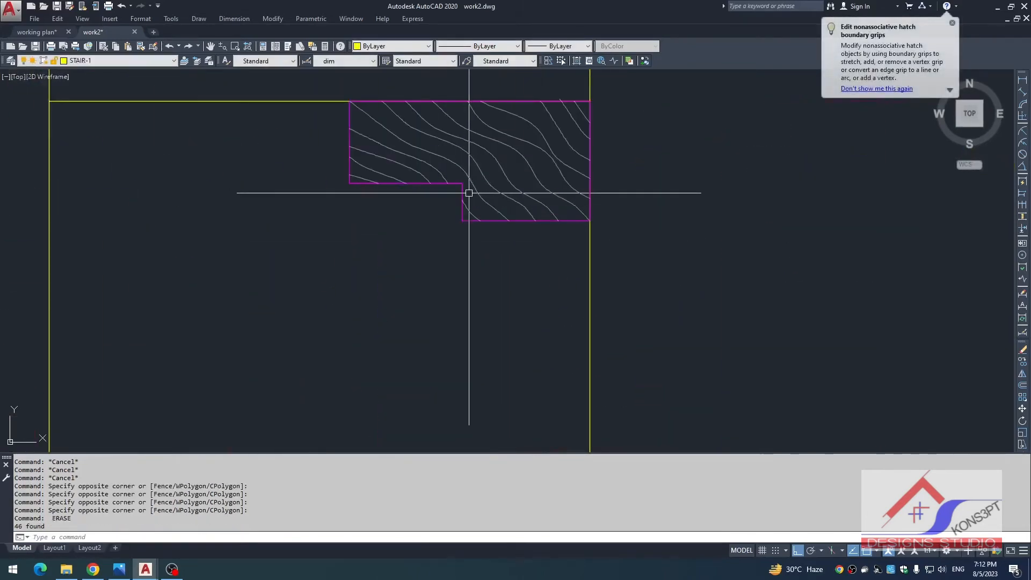
pyautogui.write('u')
pyautogui.press('Return')
# - Copy the door leaf's boards, solid wood panels and wooden gola profiles from the wall section to the free space below the drawings
pyautogui.write('co')
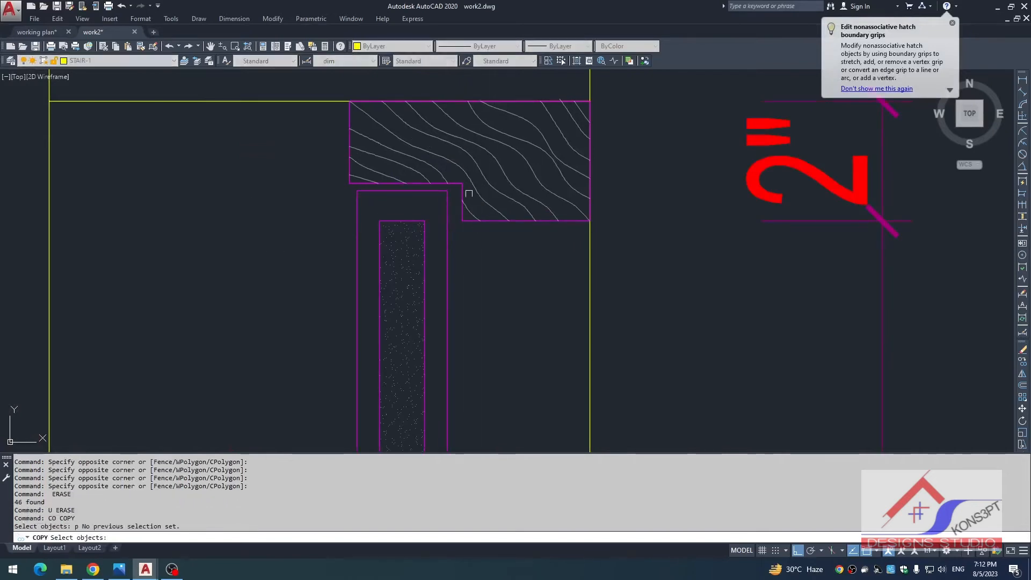
pyautogui.press('Return')
pyautogui.press('Escape')
pyautogui.press('Return')
pyautogui.click(452, 189)
pyautogui.scroll(-4, 330, 339)
pyautogui.click(328, 344)
pyautogui.moveTo(366, 290); pyautogui.dragTo(386, 43, button='middle')
pyautogui.click(446, 135)
pyautogui.click(311, 356)
pyautogui.scroll(-3, 379, 163)
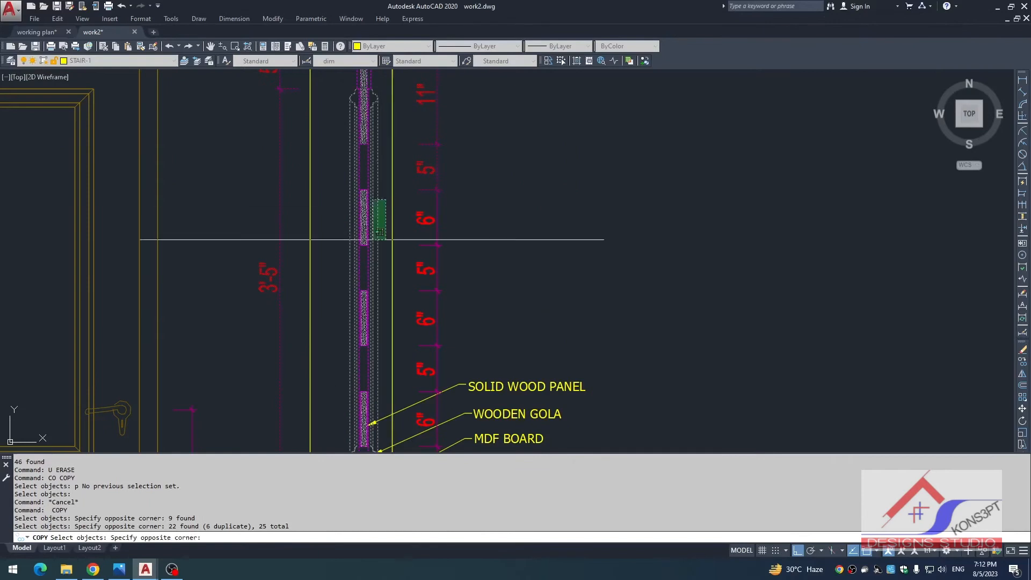
pyautogui.click(333, 391)
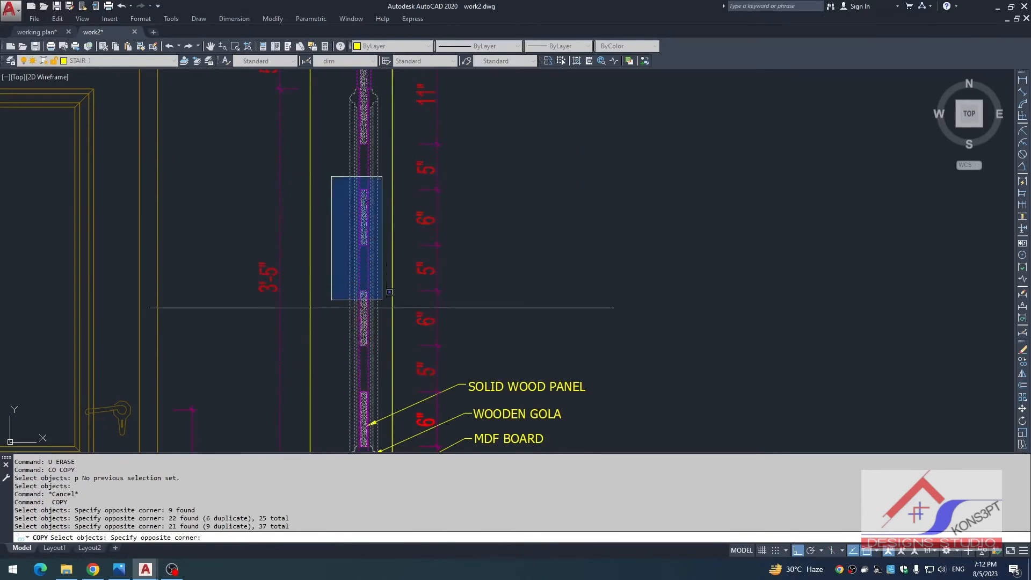
pyautogui.keyDown('shift'); pyautogui.click(389, 277); pyautogui.keyUp('shift')
pyautogui.moveTo(381, 357); pyautogui.dragTo(382, 216, button='middle')
pyautogui.scroll(2, 344, 300)
pyautogui.click(307, 251)
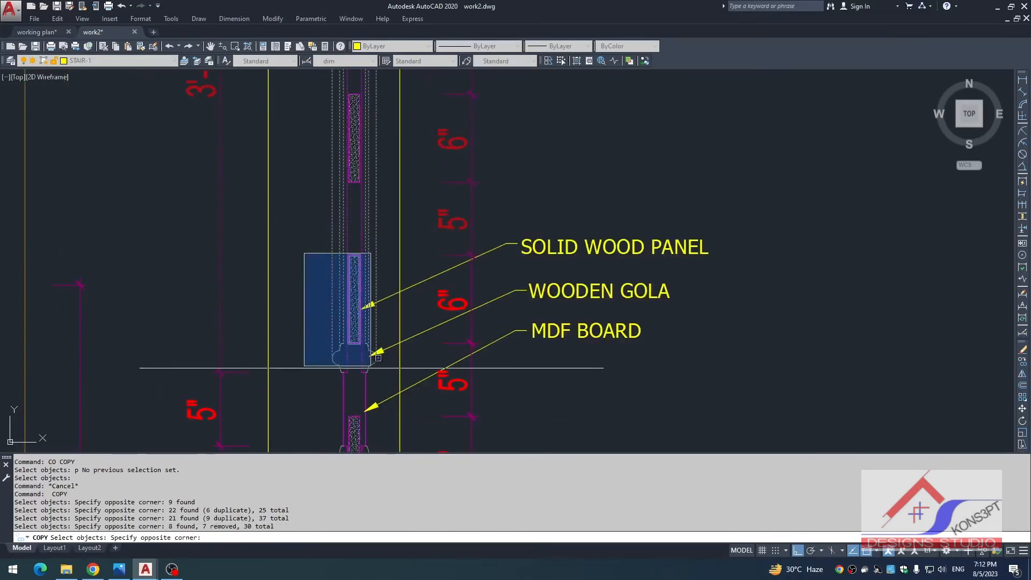
pyautogui.click(391, 374)
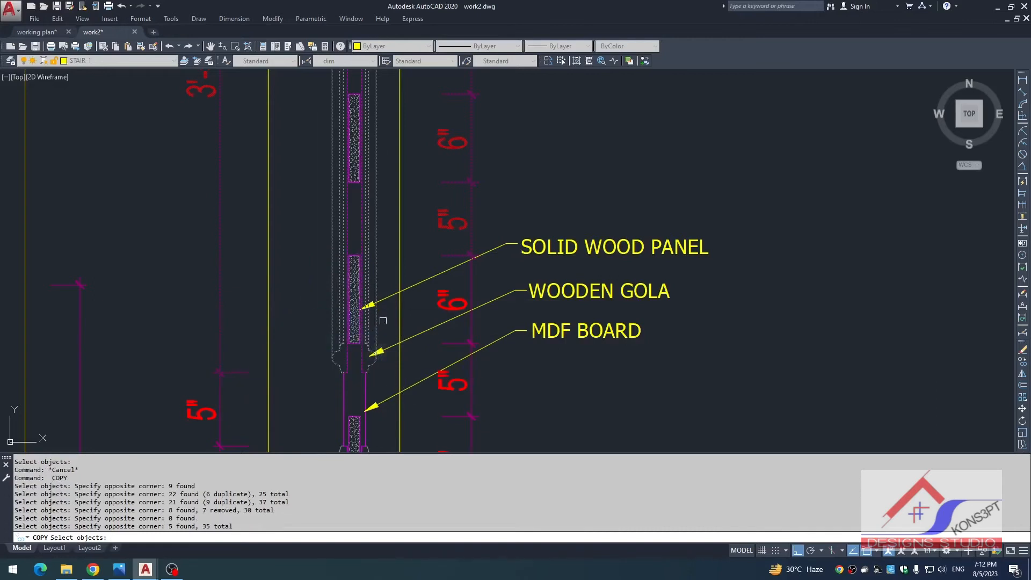
pyautogui.scroll(-2, 387, 242)
pyautogui.press('Return')
pyautogui.click(387, 225)
pyautogui.scroll(-2, 465, 150)
pyautogui.moveTo(465, 150); pyautogui.dragTo(448, 128, button='middle')
pyautogui.scroll(-2, 449, 128)
pyautogui.moveTo(437, 313); pyautogui.dragTo(435, 219, button='middle')
pyautogui.scroll(3, 437, 234)
pyautogui.click(437, 242)
pyautogui.press('Escape')
# - Rotate the copied door leaf from vertical to horizontal
pyautogui.click(484, 111)
pyautogui.click(272, 426)
pyautogui.write('ro')
pyautogui.press('Return')
pyautogui.click(422, 257)
pyautogui.click(438, 331)
pyautogui.press('Escape')
# - Erase the surplus pieces that were copied along with the rotated door leaf
pyautogui.scroll(3, 502, 208)
pyautogui.moveTo(648, 124); pyautogui.dragTo(392, 204)
pyautogui.write('e')
pyautogui.press('Return')
pyautogui.click(690, 315)
pyautogui.click(231, 376)
pyautogui.press('Return')
# - Move the horizontal door leaf to the right-hand brick wall, placing its end where the frame profile's upper edge meets the wall
pyautogui.scroll(-2, 483, 317)
pyautogui.click(592, 232)
pyautogui.click(355, 324)
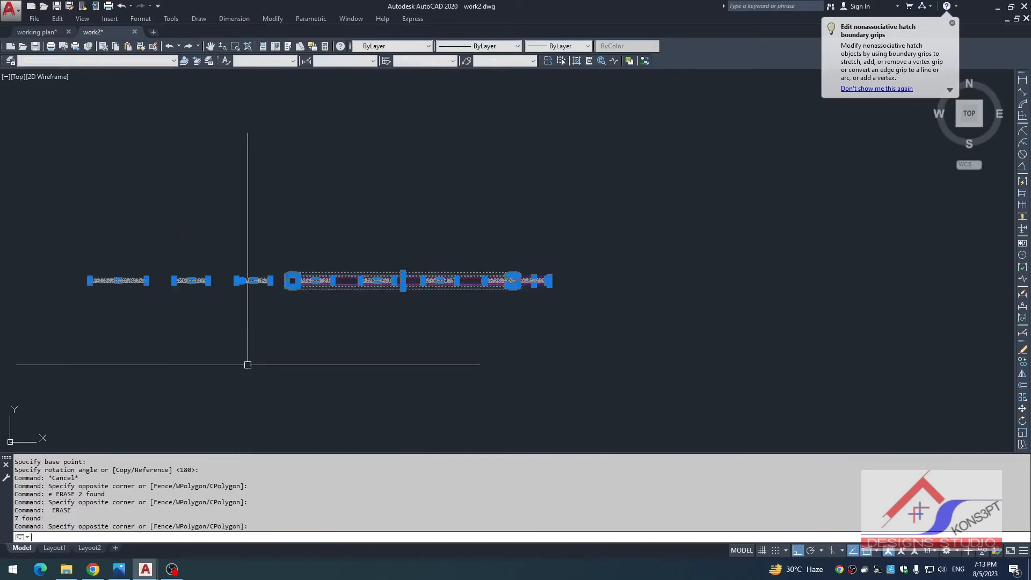
pyautogui.write(',')
pyautogui.press('Return')
pyautogui.write('m')
pyautogui.press('Return')
pyautogui.scroll(3, 537, 301)
pyautogui.click(588, 318)
pyautogui.scroll(-3, 588, 318)
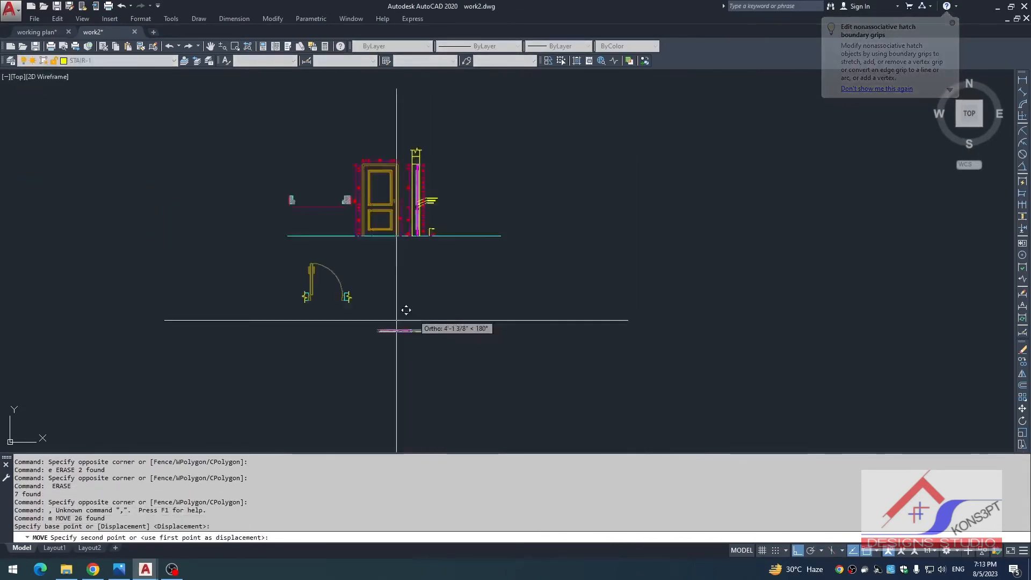
pyautogui.scroll(5, 399, 251)
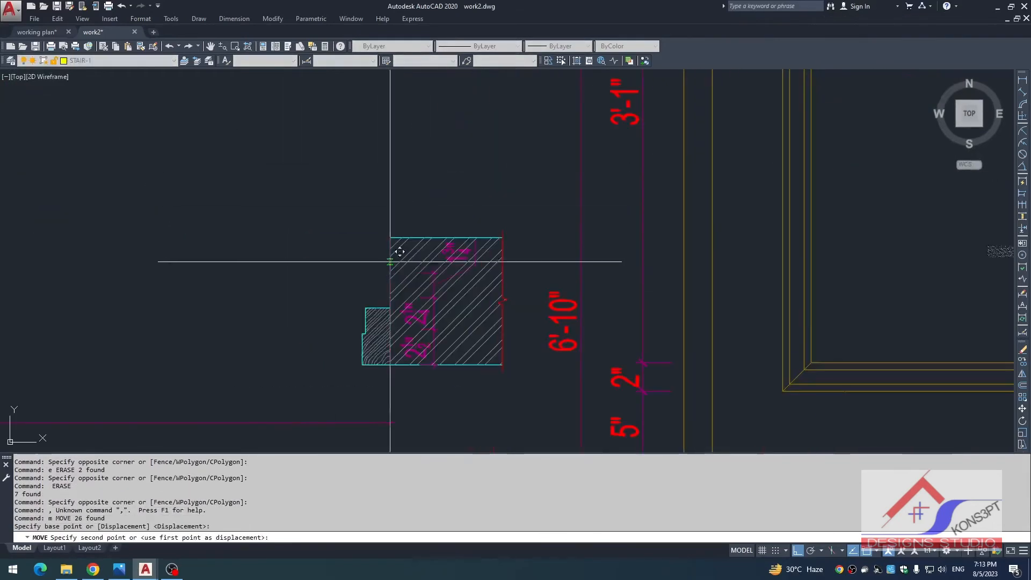
pyautogui.click(387, 308)
# - Move the door leaf into the frame profile's rebate, aligning its lower end corner with the rebate's inner corner
pyautogui.write('m')
pyautogui.press('Return')
pyautogui.write('p')
pyautogui.press('Return')
pyautogui.press('Return')
pyautogui.scroll(3, 383, 327)
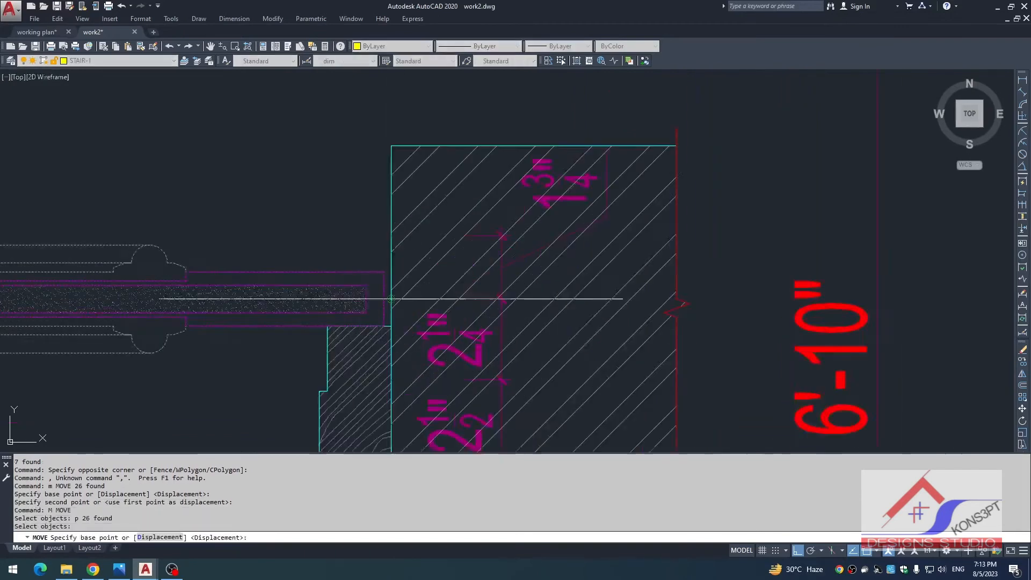
pyautogui.click(380, 337)
pyautogui.click(331, 363)
# - Move the door leaf up 1/8" from the frame's rebate
pyautogui.write('m')
pyautogui.press('Return')
pyautogui.write('p')
pyautogui.press('Return')
pyautogui.press('Return')
pyautogui.click(273, 411)
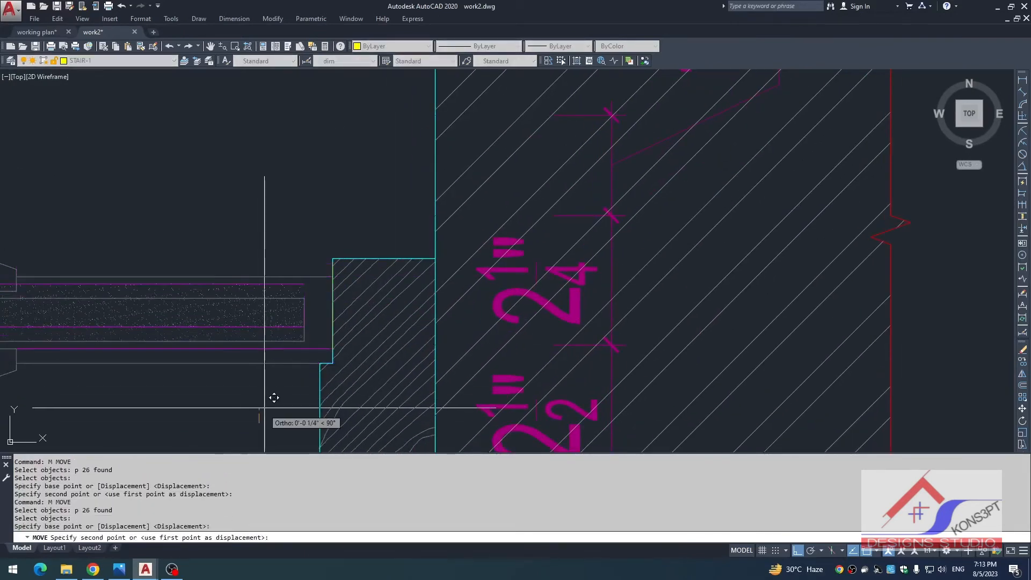
pyautogui.write('1/')
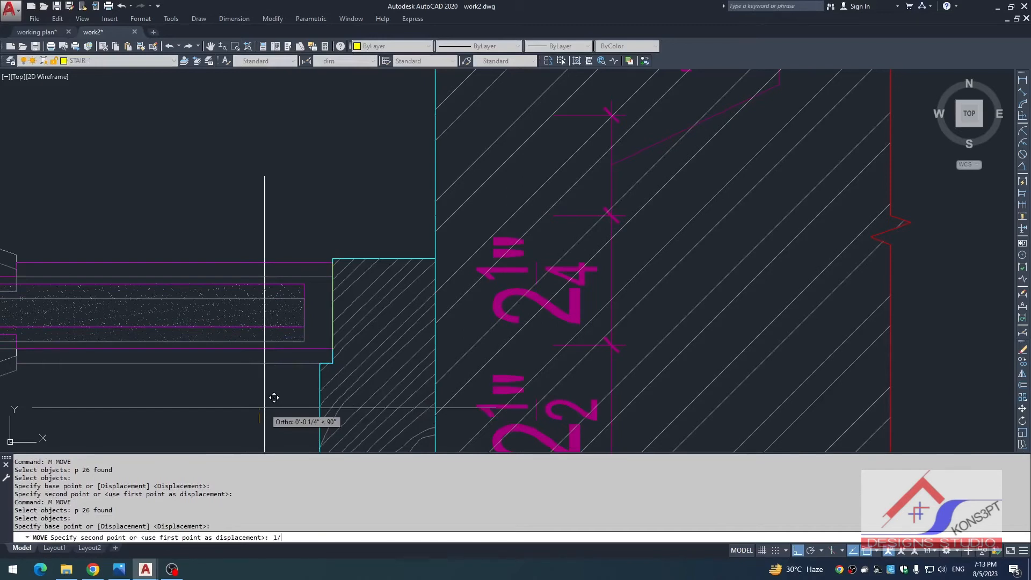
pyautogui.write('8')
pyautogui.press('Return')
# - Move the door leaf 1/8" to the left, leaving a gap between its end and the frame
pyautogui.press('Return')
pyautogui.write('p')
pyautogui.press('Return')
pyautogui.press('Return')
pyautogui.click(279, 409)
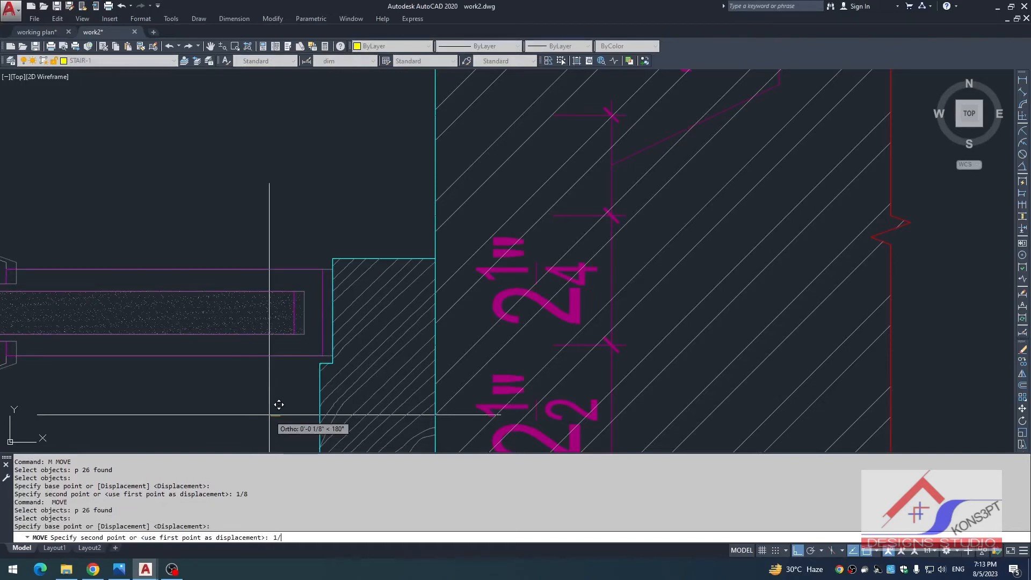
pyautogui.press('Return')
pyautogui.press('Escape')
pyautogui.press('Escape')
pyautogui.press('Escape')
pyautogui.scroll(-5, 279, 408)
pyautogui.scroll(6, 495, 288)
pyautogui.scroll(2, 553, 274)
pyautogui.press('Escape')
pyautogui.press('Escape')
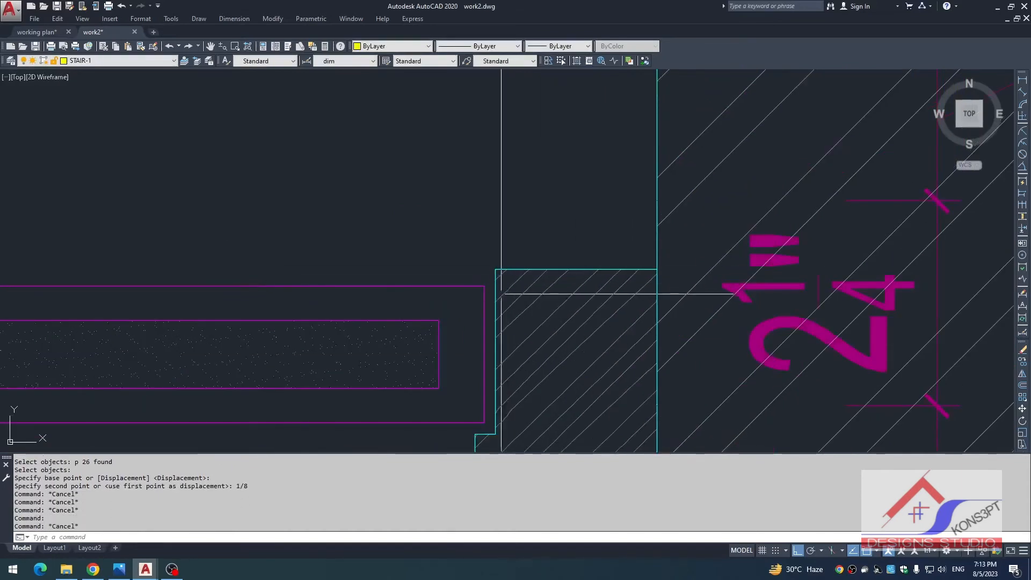
# - Draw a horizontal line from the door leaf's upper end corner across the right frame profile and into the wall
pyautogui.write('h')
pyautogui.press('Return')
pyautogui.write('l')
pyautogui.press('Return')
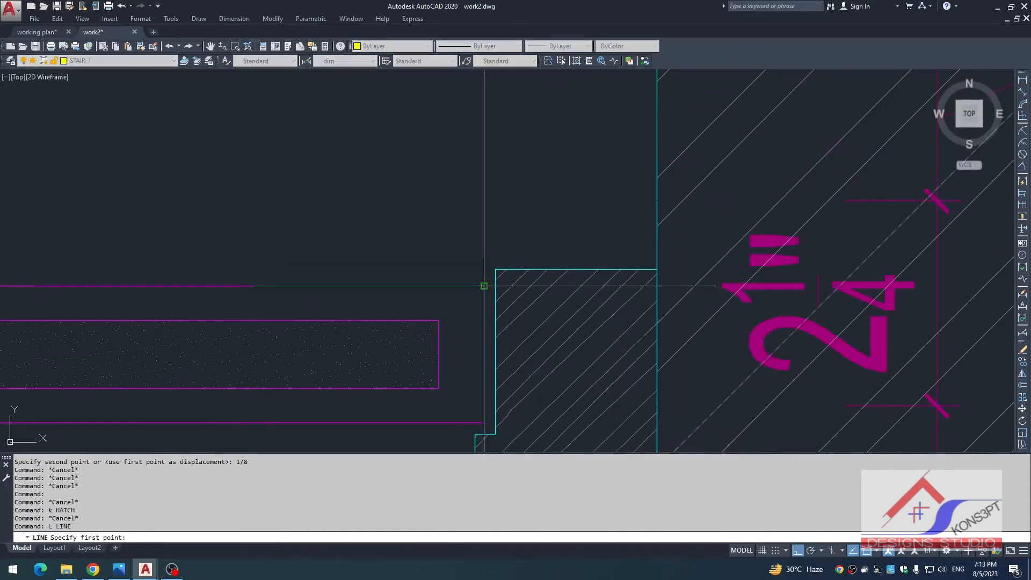
pyautogui.click(727, 323)
pyautogui.press('Escape')
pyautogui.press('Escape')
# - Fillet the new line with the frame profile's vertical edge facing the door leaf to form a square corner
pyautogui.write('f')
pyautogui.press('Return')
pyautogui.click(528, 287)
pyautogui.click(495, 299)
pyautogui.scroll(2, 502, 284)
pyautogui.press('Escape')
# - Trim the part of the frame profile's hatch that extends above the new line
pyautogui.write('tr')
pyautogui.press('Return')
pyautogui.click(499, 285)
pyautogui.press('Return')
pyautogui.click(489, 269)
pyautogui.click(744, 276)
pyautogui.press('Escape')
# - Erase the leftover edge segments of the right frame profile that lie above its new upper line
pyautogui.click(714, 240)
pyautogui.click(513, 272)
pyautogui.write('e')
pyautogui.click(527, 258)
pyautogui.click(525, 282)
pyautogui.write('e')
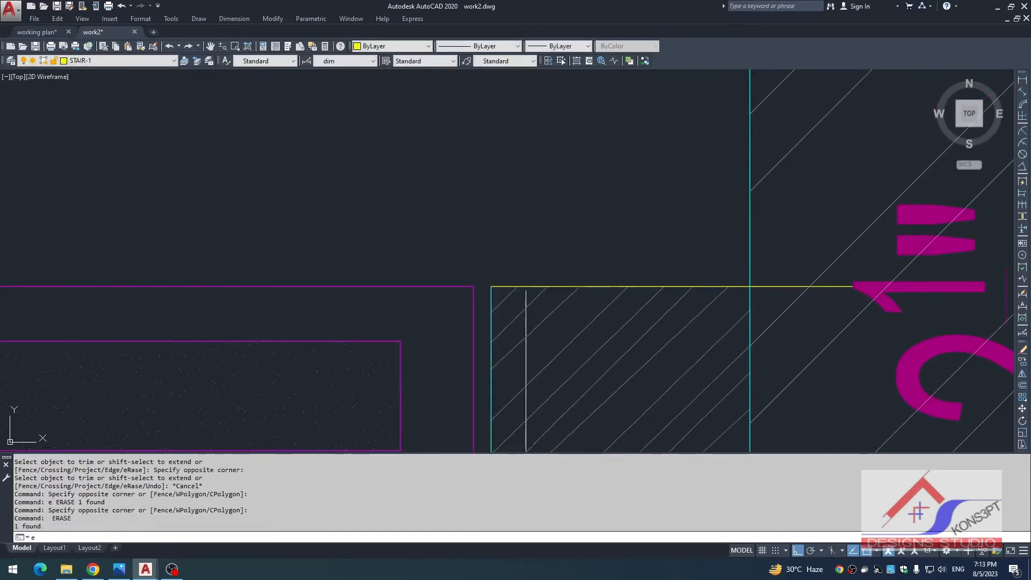
pyautogui.press('Escape')
pyautogui.press('Escape')
pyautogui.press('Escape')
# - Trim the part of the frame's new upper line that extends past the wall edge into the right wall
pyautogui.scroll(-3, 527, 283)
pyautogui.scroll(1, 570, 261)
pyautogui.write('tr')
pyautogui.press('Return')
pyautogui.scroll(1, 573, 255)
pyautogui.click(579, 234)
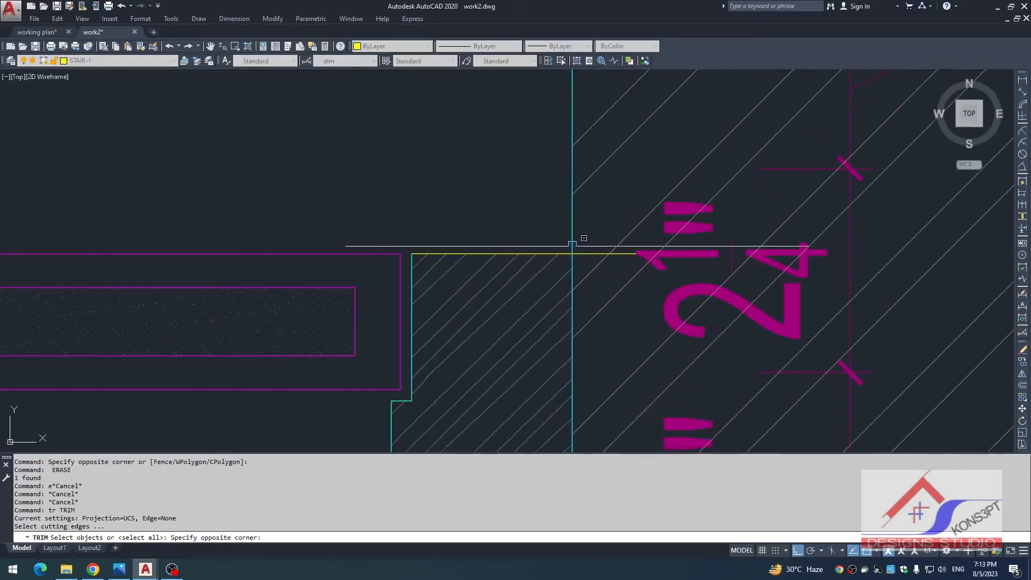
pyautogui.click(593, 268)
pyautogui.press('Escape')
# - Examine the door leaf along its length and how its ends sit against the frames
pyautogui.scroll(-5, 593, 268)
pyautogui.press('Escape')
pyautogui.moveTo(430, 285); pyautogui.dragTo(586, 279, button='middle')
pyautogui.press('Escape')
pyautogui.scroll(2, 724, 235)
pyautogui.moveTo(705, 268); pyautogui.dragTo(582, 281, button='middle')
pyautogui.press('Escape')
pyautogui.scroll(-2, 490, 279)
pyautogui.moveTo(374, 306); pyautogui.dragTo(573, 268, button='middle')
pyautogui.scroll(3, 366, 216)
pyautogui.press('Escape')
pyautogui.scroll(-4, 343, 296)
pyautogui.moveTo(433, 300); pyautogui.dragTo(359, 281, button='middle')
pyautogui.scroll(4, 555, 259)
pyautogui.click(378, 336)
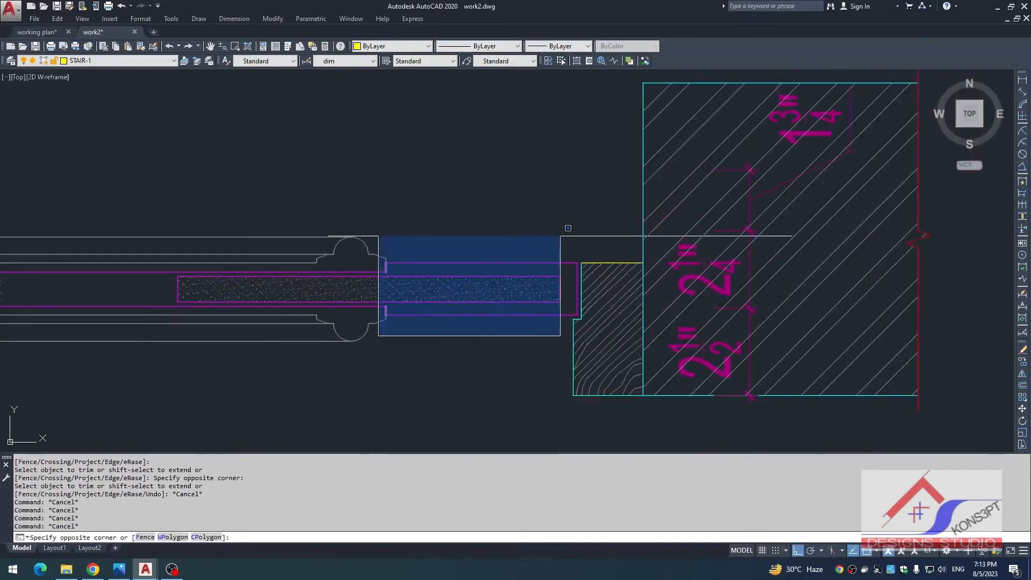
pyautogui.click(576, 235)
pyautogui.scroll(3, 564, 329)
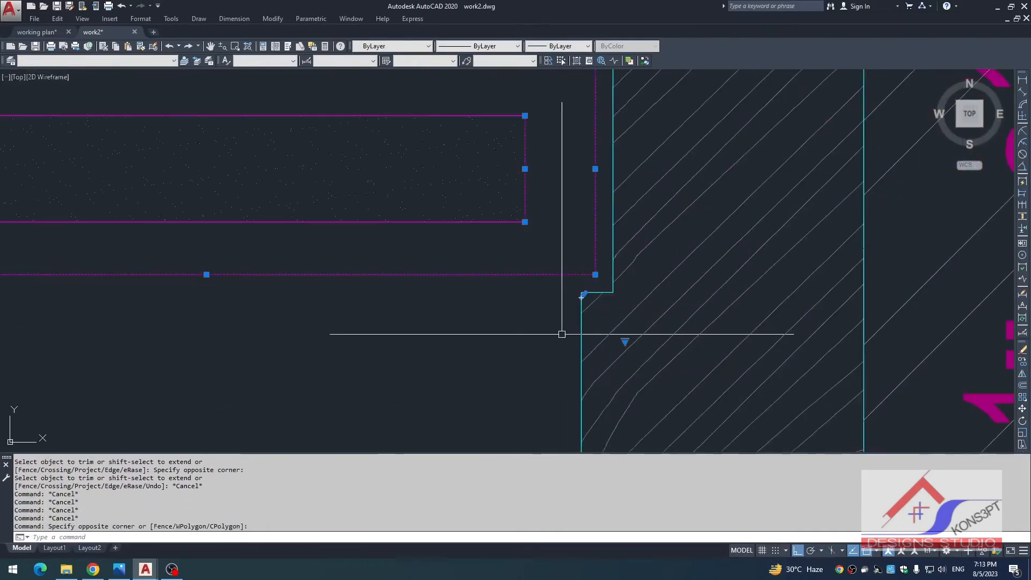
pyautogui.scroll(-4, 621, 269)
pyautogui.write('mi')
pyautogui.press('space')
pyautogui.scroll(-4, 495, 370)
pyautogui.moveTo(495, 371); pyautogui.dragTo(529, 324, button='middle')
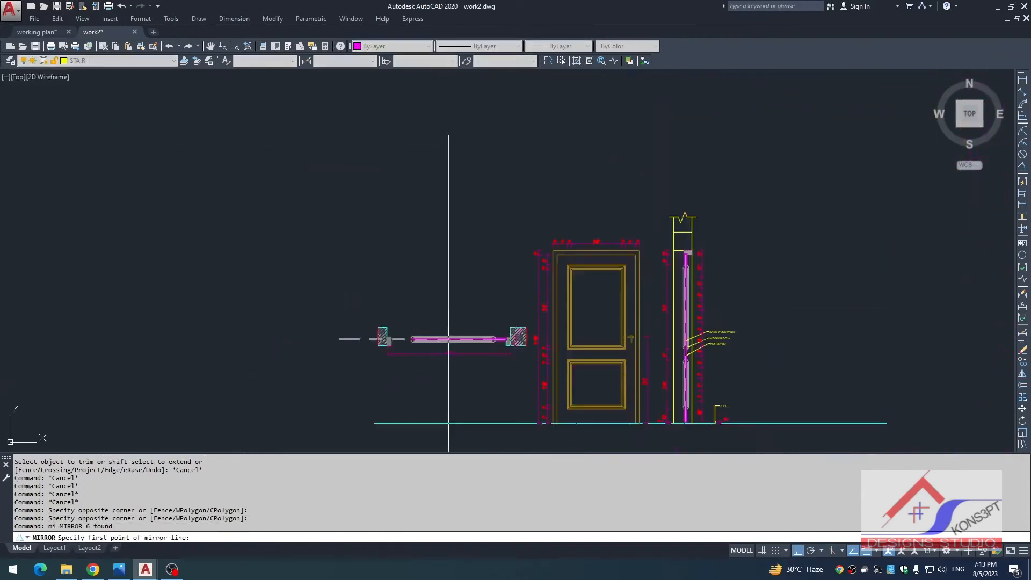
pyautogui.scroll(-4, 457, 343)
pyautogui.moveTo(470, 408); pyautogui.dragTo(480, 347, button='middle')
pyautogui.scroll(2, 535, 386)
pyautogui.press('Escape')
# - Draw a horizontal line across the opening of the small door plan, between the frames' lower corners
pyautogui.write('l')
pyautogui.press('space')
pyautogui.click(520, 352)
pyautogui.click(391, 351)
pyautogui.press('Escape')
# - Mirror the previously selected door leaf end pieces about a vertical axis through the middle of the small plan's opening, keeping the originals
pyautogui.scroll(-4, 499, 412)
pyautogui.write('mi')
pyautogui.press('space')
pyautogui.write('p')
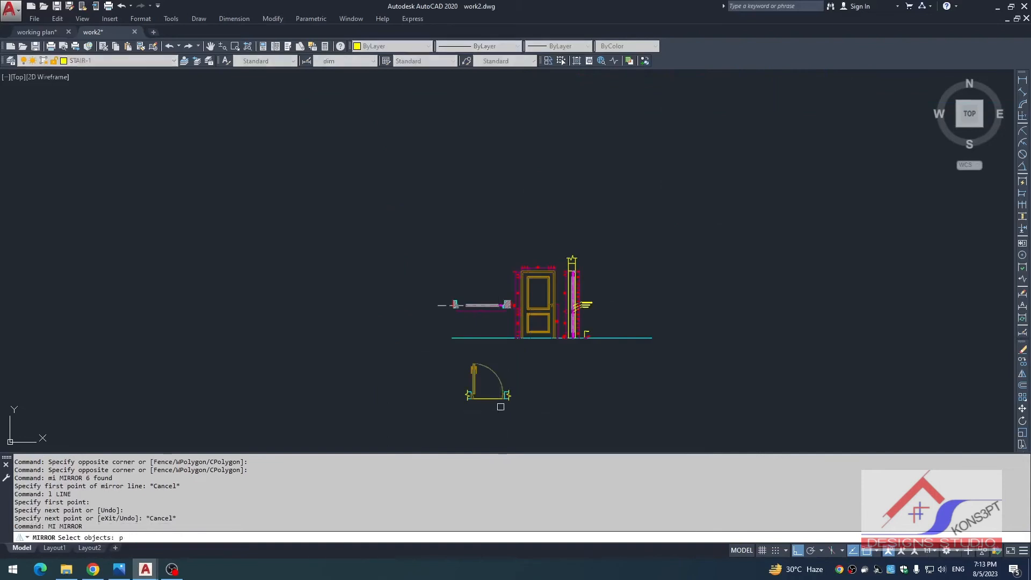
pyautogui.scroll(4, 488, 398)
pyautogui.click(482, 401)
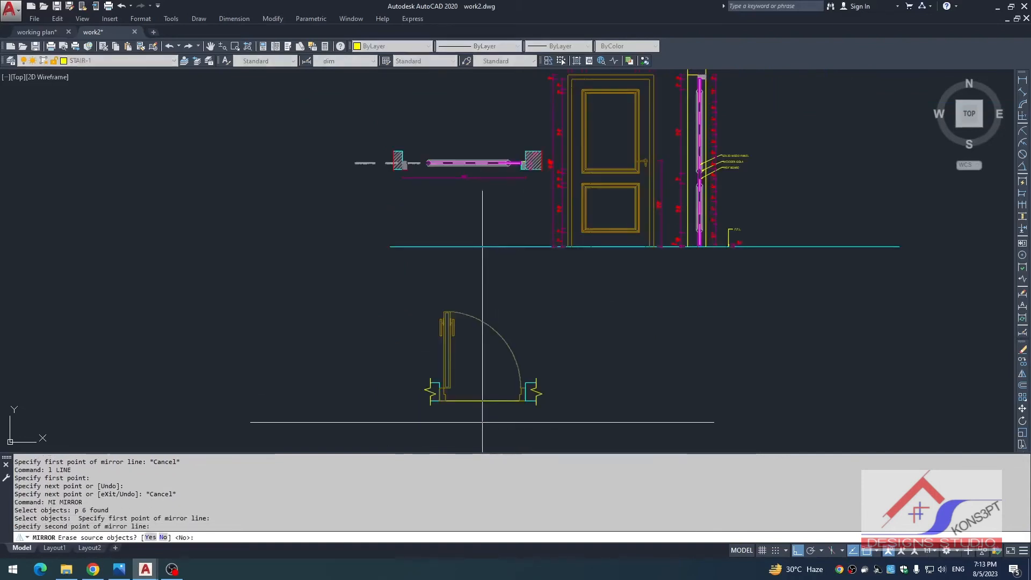
pyautogui.click(482, 191)
pyautogui.press('Return')
# - Undo the mirrored leaf end pieces and the horizontal line across the small door plan
pyautogui.scroll(6, 445, 174)
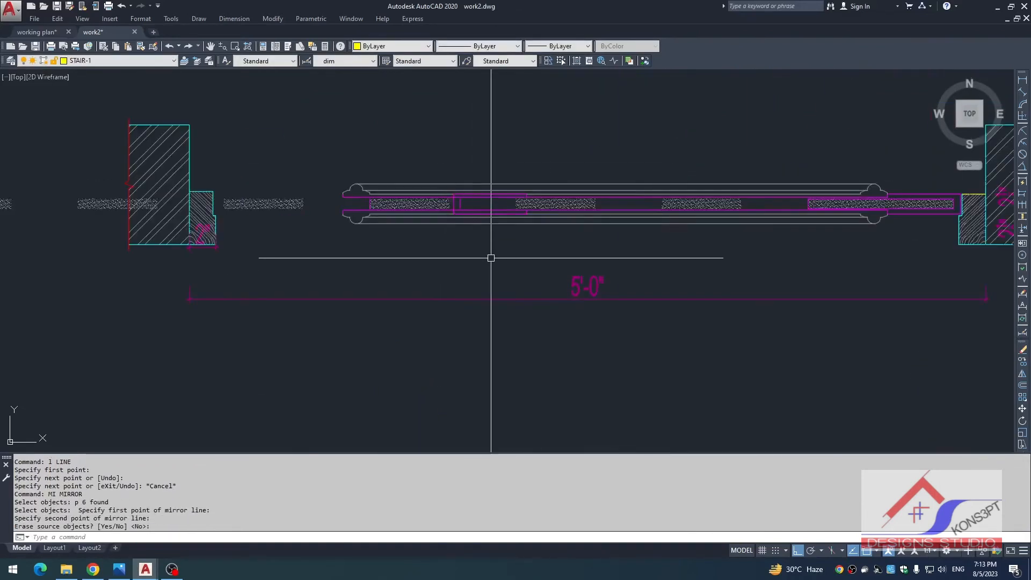
pyautogui.press('Return')
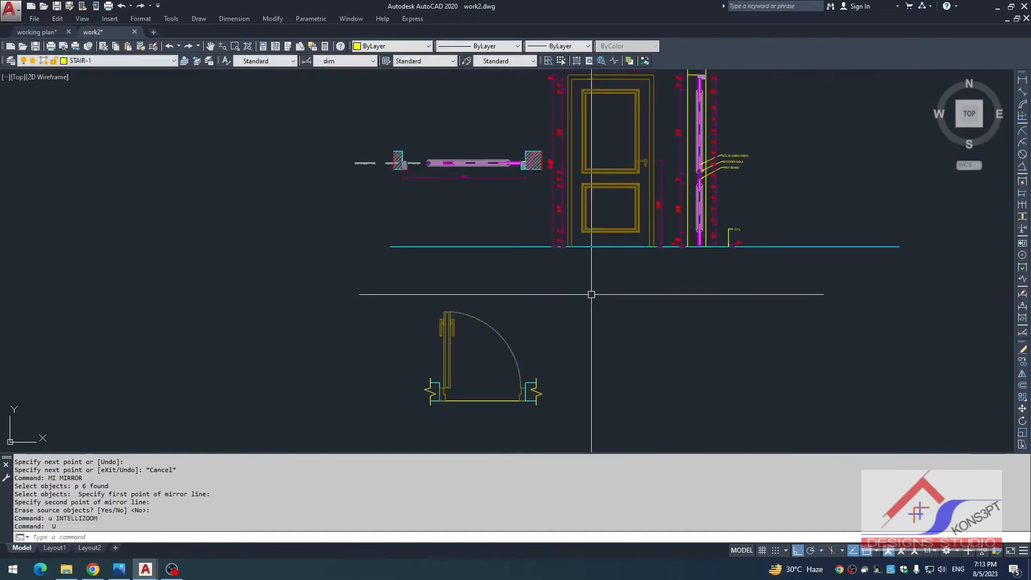
pyautogui.press('Return')
pyautogui.scroll(4, 422, 322)
pyautogui.moveTo(416, 320); pyautogui.dragTo(441, 274, button='middle')
pyautogui.press('Escape')
pyautogui.scroll(8, 453, 206)
pyautogui.scroll(-10, 508, 214)
pyautogui.press('Escape')
# - Draw a vertical guide line from the small door plan's left jamb up through the detailed plan
pyautogui.write('l')
pyautogui.press('space')
pyautogui.scroll(4, 489, 372)
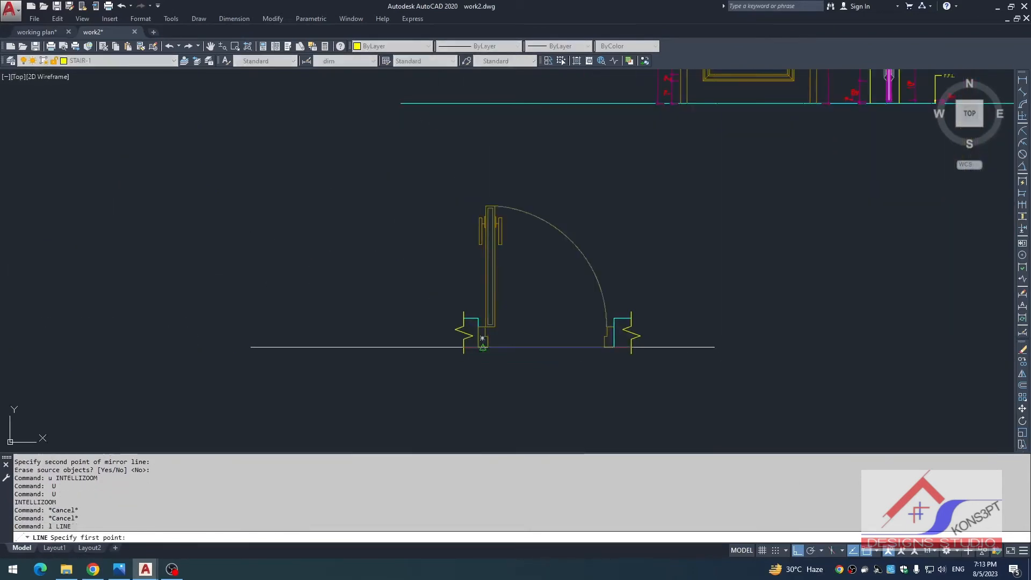
pyautogui.scroll(-4, 492, 163)
pyautogui.moveTo(492, 164); pyautogui.dragTo(489, 366, button='middle')
pyautogui.click(485, 228)
pyautogui.scroll(4, 493, 234)
pyautogui.press('Escape')
pyautogui.press('Escape')
pyautogui.press('Escape')
pyautogui.press('Escape')
# - Trim away the stray hatch patches inside the door leaf and between the leaf and the left frame
pyautogui.scroll(4, 508, 381)
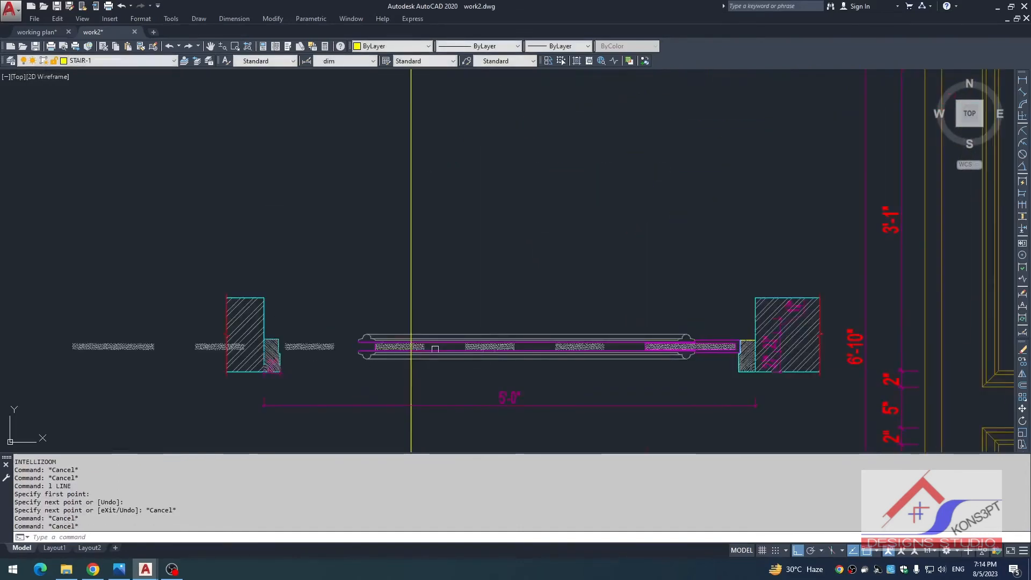
pyautogui.moveTo(414, 364); pyautogui.dragTo(447, 340, button='middle')
pyautogui.scroll(4, 446, 341)
pyautogui.press('Escape')
pyautogui.write('tr')
pyautogui.press('space')
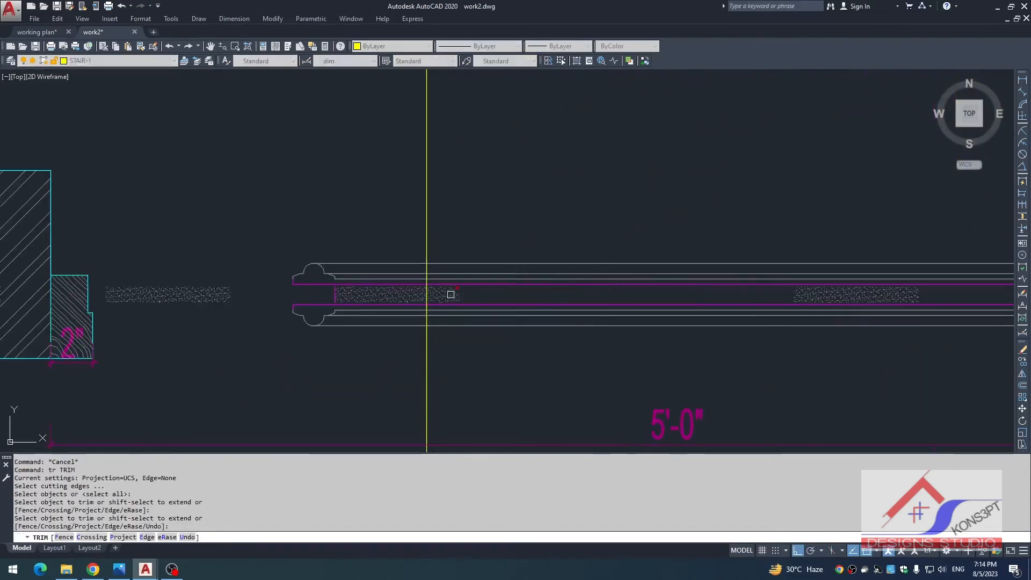
pyautogui.click(451, 295)
pyautogui.scroll(-2, 801, 292)
pyautogui.click(805, 292)
pyautogui.click(969, 293)
pyautogui.scroll(2, 455, 297)
pyautogui.click(455, 297)
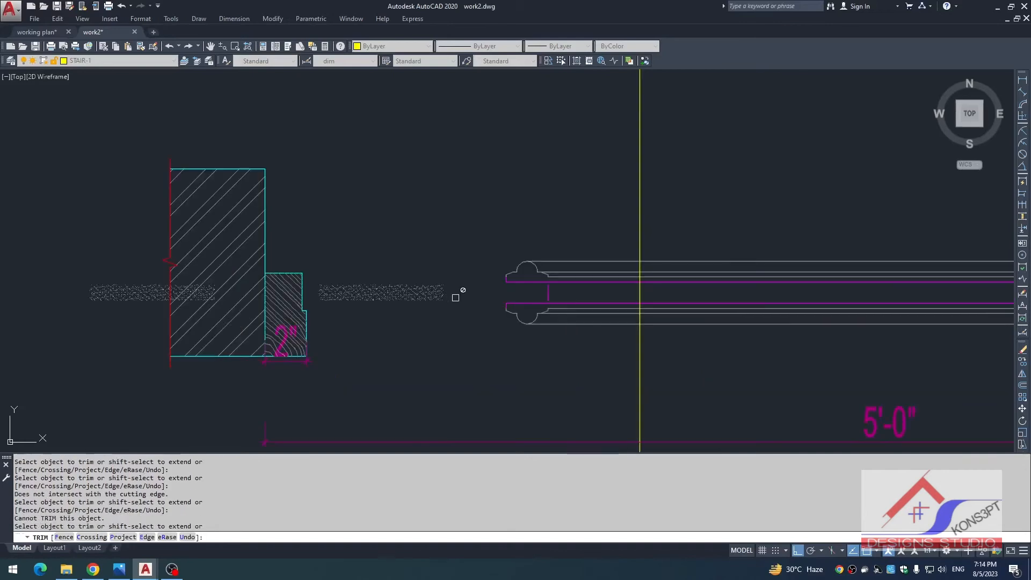
pyautogui.click(416, 295)
# - Trim away the stray hatch patches lying beyond the left wall's break line
pyautogui.scroll(-2, 375, 307)
pyautogui.moveTo(255, 300); pyautogui.dragTo(463, 273, button='middle')
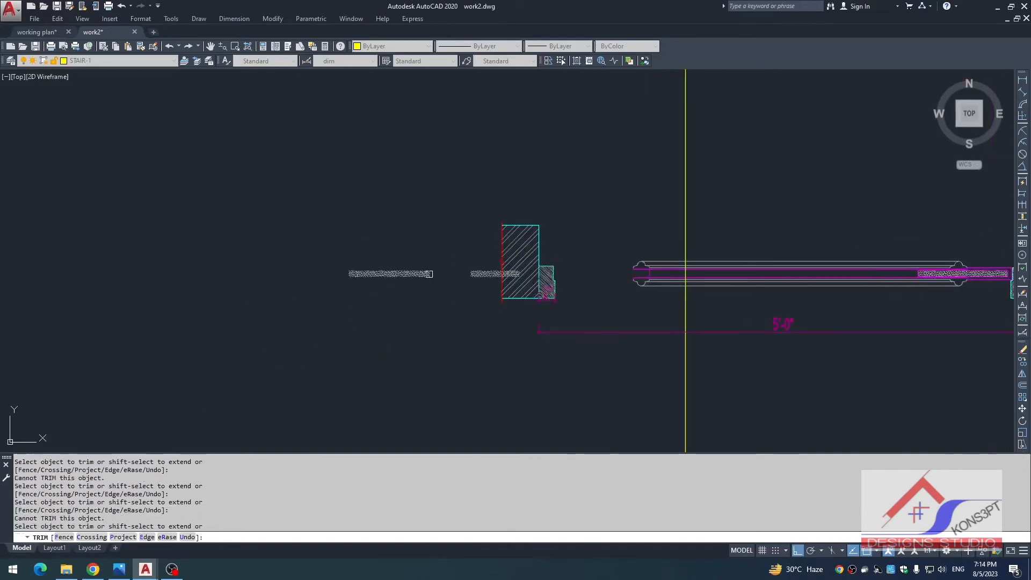
pyautogui.scroll(2, 503, 272)
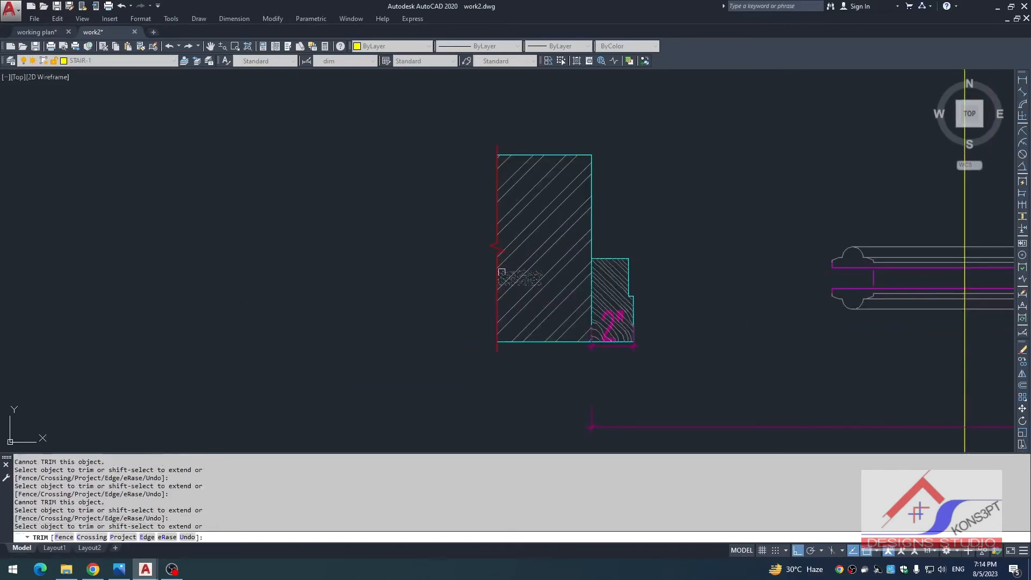
pyautogui.click(490, 273)
pyautogui.scroll(2, 502, 273)
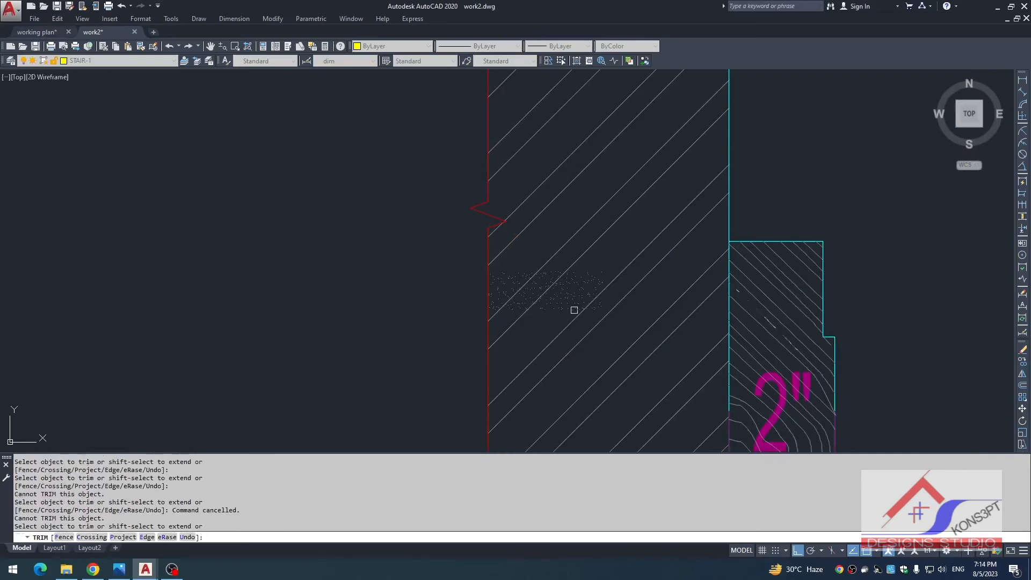
pyautogui.click(502, 275)
pyautogui.scroll(-1, 502, 274)
pyautogui.moveTo(784, 289); pyautogui.dragTo(572, 257, button='middle')
pyautogui.scroll(-2, 484, 322)
pyautogui.press('Escape')
pyautogui.press('Escape')
# - Stretch the left wall and frame from the wall's inner lower corner to the vertical guide line, narrowing the opening to 3'-6"
pyautogui.write('s')
pyautogui.press('Return')
pyautogui.click(534, 134)
pyautogui.click(403, 339)
pyautogui.press('Return')
pyautogui.scroll(2, 478, 331)
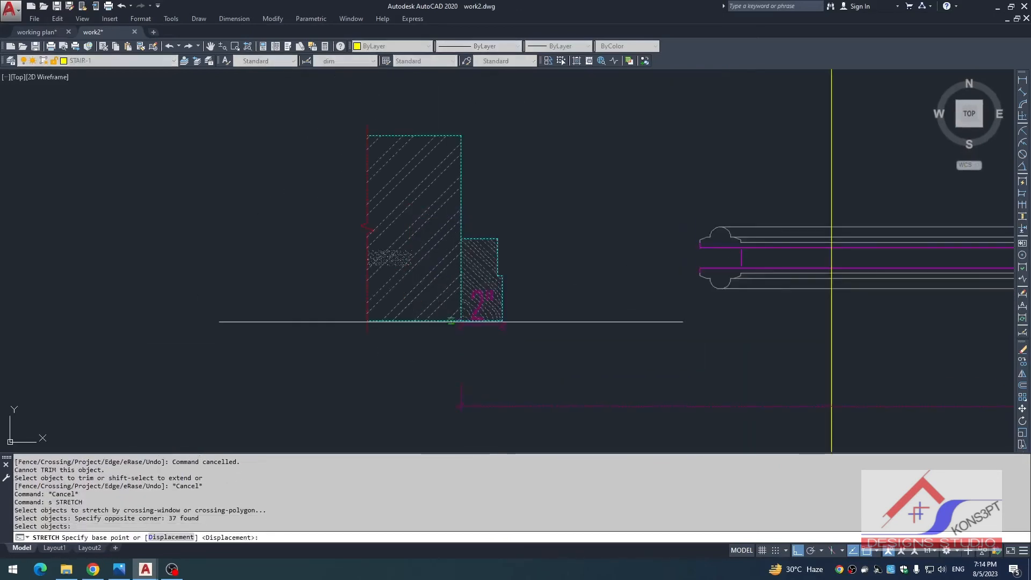
pyautogui.click(461, 321)
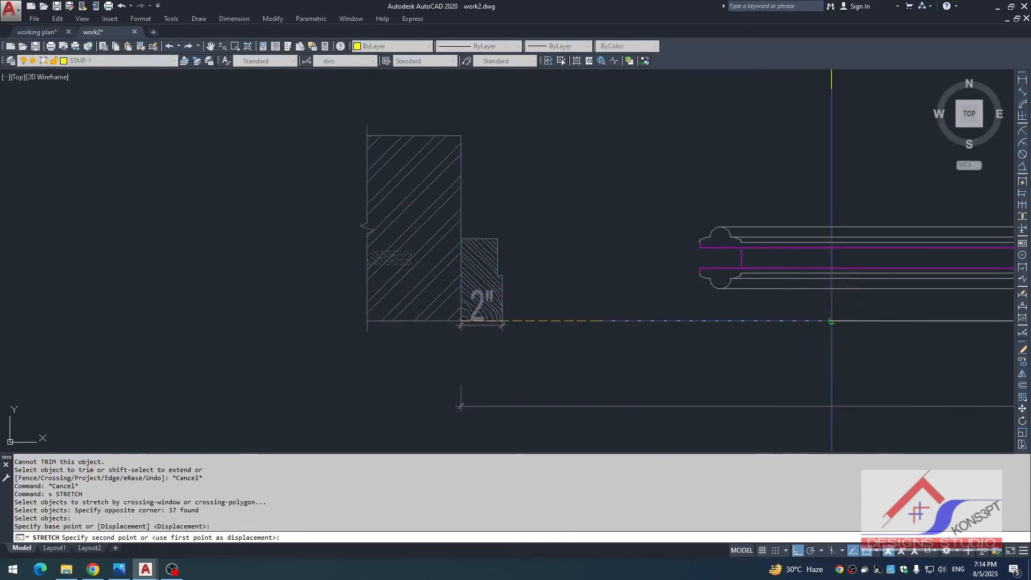
pyautogui.scroll(5, 832, 321)
pyautogui.press('Escape')
pyautogui.press('Escape')
# - Stretch the door leaf's left end to the right, leaving the wall and frame out of the selection, to shorten the leaf
pyautogui.write('s')
pyautogui.press('Return')
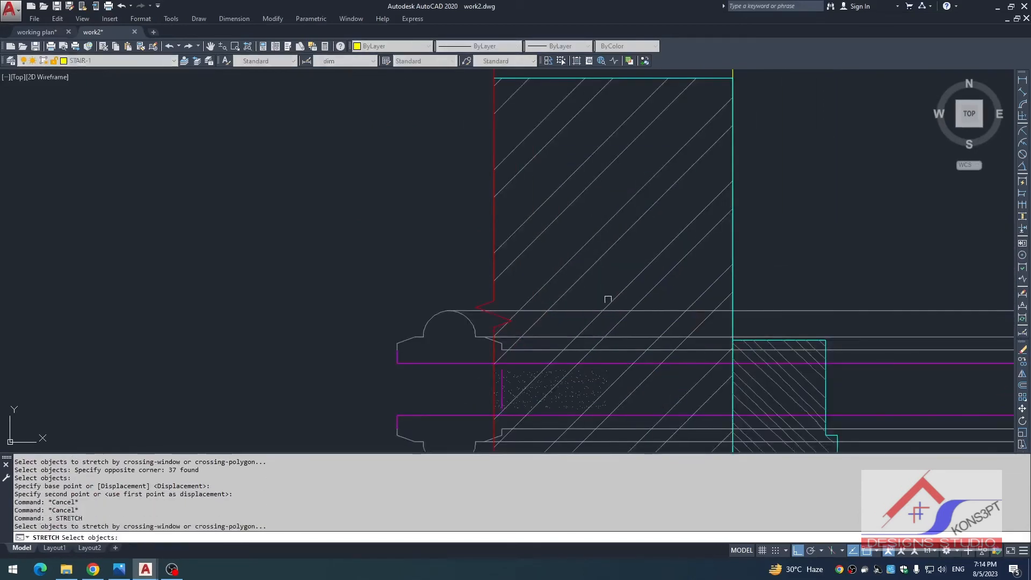
pyautogui.scroll(-5, 598, 323)
pyautogui.click(454, 336)
pyautogui.keyDown('shift'); pyautogui.click(536, 212); pyautogui.keyUp('shift')
pyautogui.keyDown('shift'); pyautogui.click(499, 137); pyautogui.keyUp('shift')
pyautogui.press('Return')
pyautogui.click(511, 420)
pyautogui.click(808, 416)
pyautogui.press('Escape')
pyautogui.press('Escape')
pyautogui.press('Escape')
pyautogui.press('Escape')
pyautogui.press('Escape')
pyautogui.scroll(-9, 773, 397)
pyautogui.moveTo(739, 385); pyautogui.dragTo(424, 263, button='middle')
pyautogui.moveTo(446, 299); pyautogui.dragTo(474, 140, button='middle')
pyautogui.scroll(3, 459, 322)
pyautogui.write('kl')
pyautogui.press('Return')
pyautogui.press('Escape')
pyautogui.press('Escape')
pyautogui.press('Escape')
pyautogui.scroll(-3, 451, 335)
pyautogui.scroll(8, 510, 215)
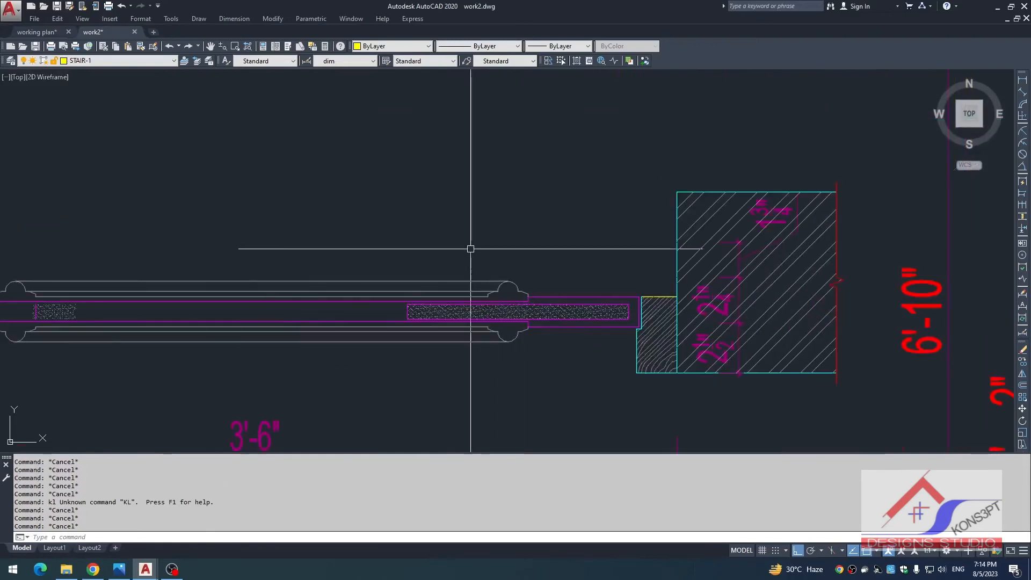
# - Erase the leftover hatch patch and its short edge line inside the door leaf
pyautogui.scroll(-3, 484, 274)
pyautogui.scroll(4, 501, 297)
pyautogui.scroll(-4, 456, 301)
pyautogui.moveTo(456, 301); pyautogui.dragTo(603, 267, button='middle')
pyautogui.scroll(6, 312, 266)
pyautogui.write('tr')
pyautogui.press('space')
pyautogui.press('space')
pyautogui.click(426, 292)
pyautogui.click(394, 293)
pyautogui.press('Escape')
pyautogui.click(408, 288)
pyautogui.click(373, 294)
pyautogui.write('e')
pyautogui.press('space')
pyautogui.scroll(-8, 394, 270)
pyautogui.press('Escape')
pyautogui.scroll(8, 575, 281)
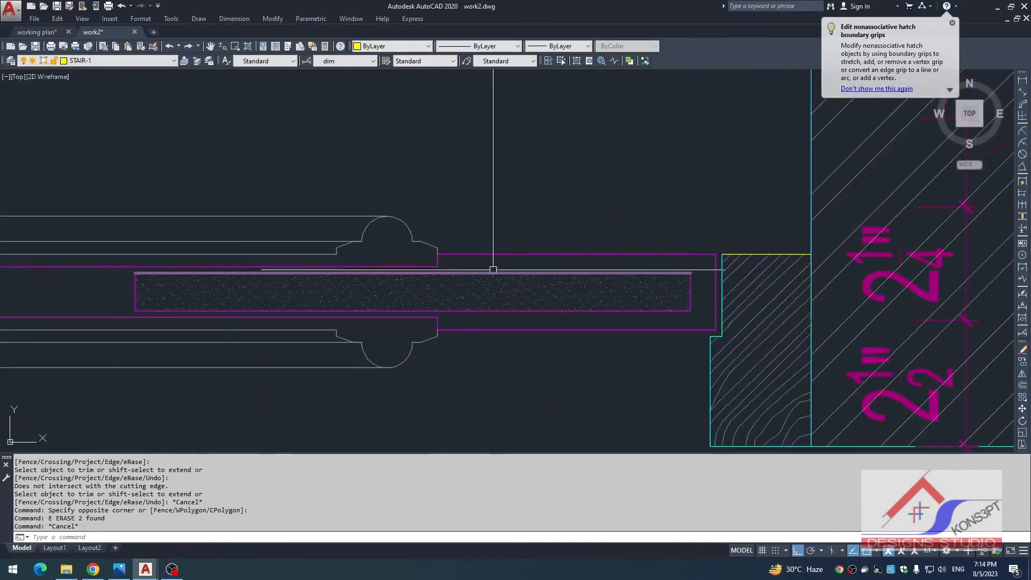
# - Mirror the outline of the leaf's right end to the left end about the vertical centre line of the opening, keeping the original
pyautogui.click(718, 334)
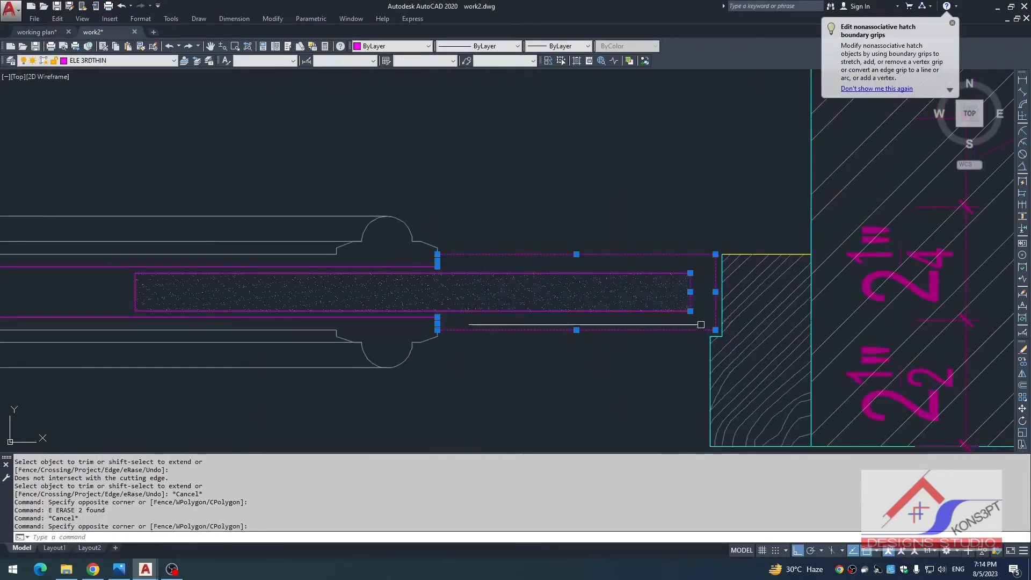
pyautogui.scroll(-8, 483, 241)
pyautogui.write('mi')
pyautogui.press('space')
pyautogui.click(437, 432)
pyautogui.click(460, 336)
pyautogui.press('space')
pyautogui.scroll(4, 408, 222)
pyautogui.scroll(5, 418, 193)
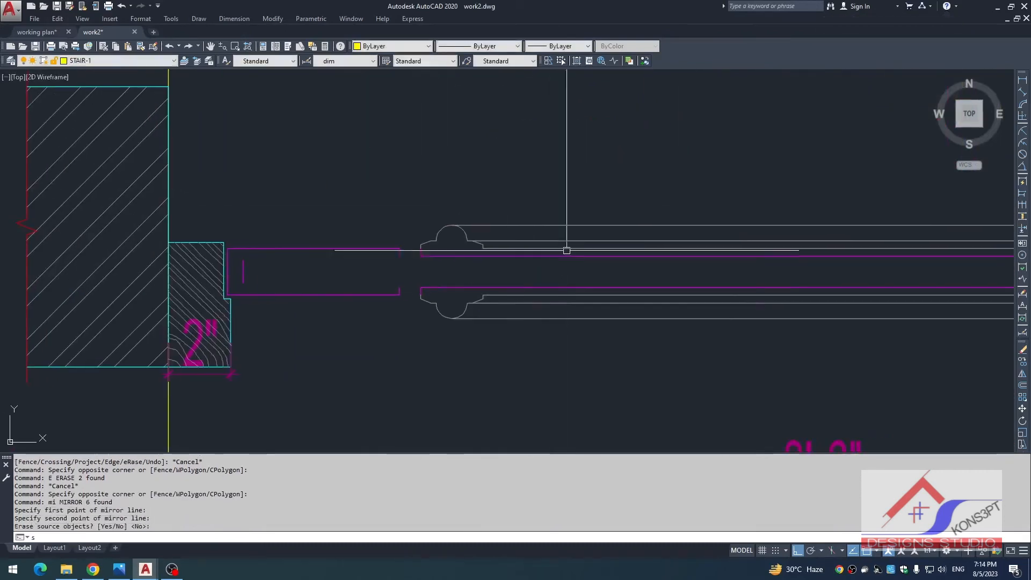
# - Stretch the left end of the panel and moulding horizontally until it meets the inner corner of the mirrored leaf end
pyautogui.write('s')
pyautogui.press('space')
pyautogui.click(588, 173)
pyautogui.click(418, 337)
pyautogui.press('space')
pyautogui.scroll(2, 419, 256)
pyautogui.click(419, 256)
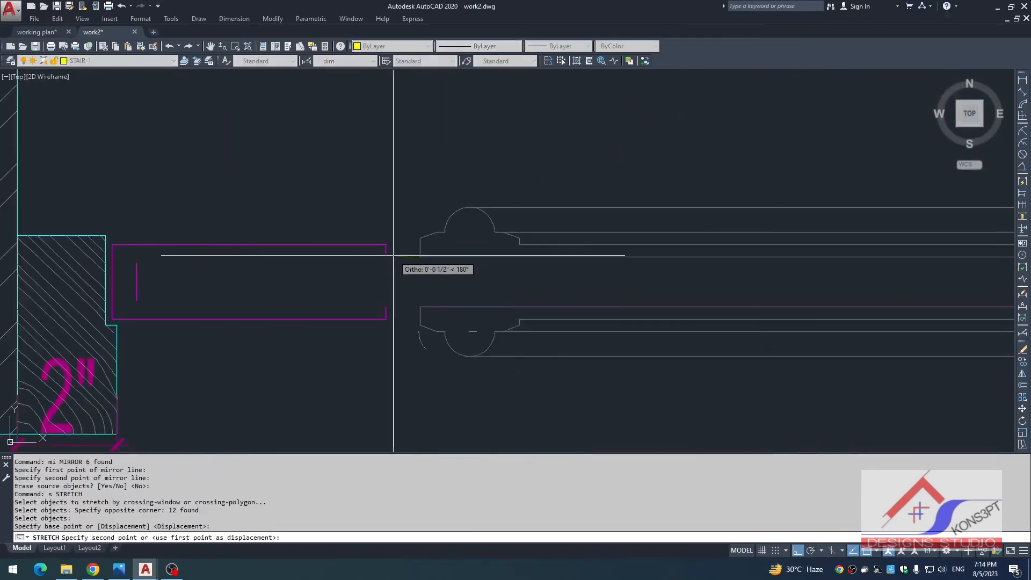
pyautogui.click(386, 256)
pyautogui.press('Escape')
pyautogui.scroll(-6, 365, 282)
# - Mirror the right hatched core block with its outline to the leaf's left end about the opening's vertical centre line, keeping the original
pyautogui.moveTo(365, 283); pyautogui.dragTo(453, 221, button='middle')
pyautogui.scroll(-4, 386, 257)
pyautogui.press('Escape')
pyautogui.press('Escape')
pyautogui.scroll(-2, 443, 260)
pyautogui.scroll(6, 452, 221)
pyautogui.press('Escape')
pyautogui.press('Escape')
pyautogui.scroll(4, 601, 194)
pyautogui.scroll(2, 493, 243)
pyautogui.click(481, 230)
pyautogui.scroll(-2, 620, 259)
pyautogui.moveTo(620, 259); pyautogui.dragTo(429, 235, button='middle')
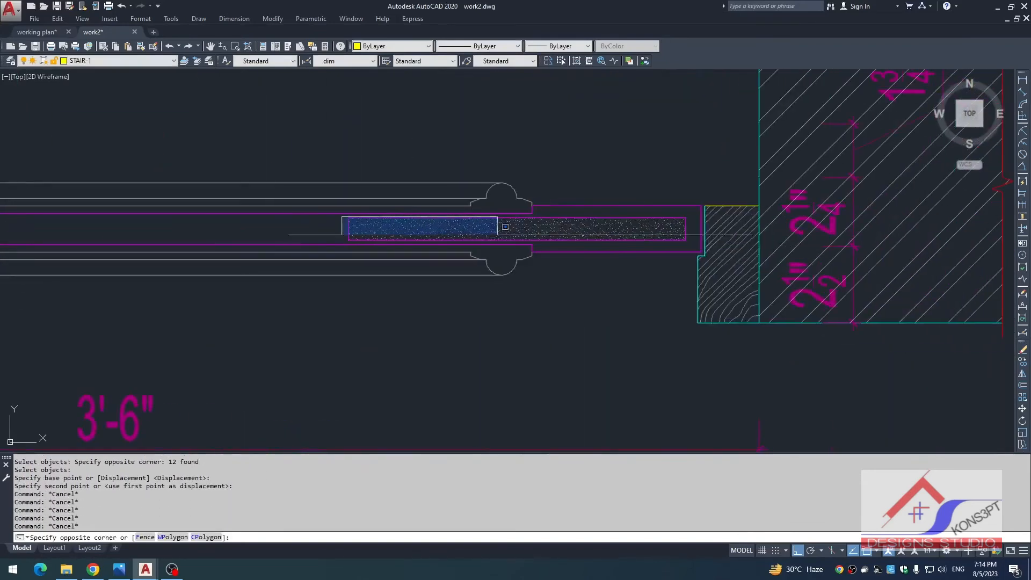
pyautogui.click(684, 238)
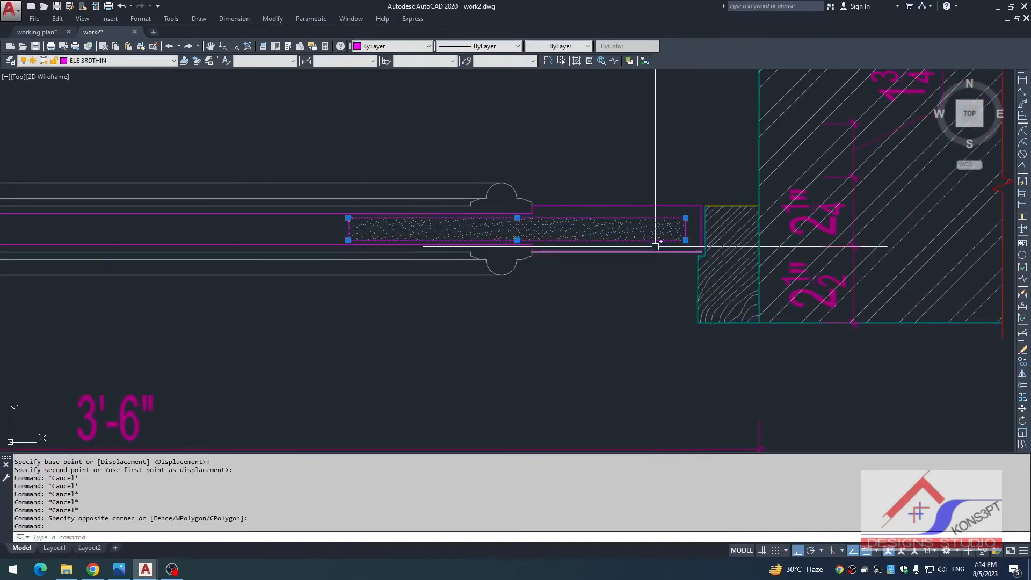
pyautogui.click(345, 231)
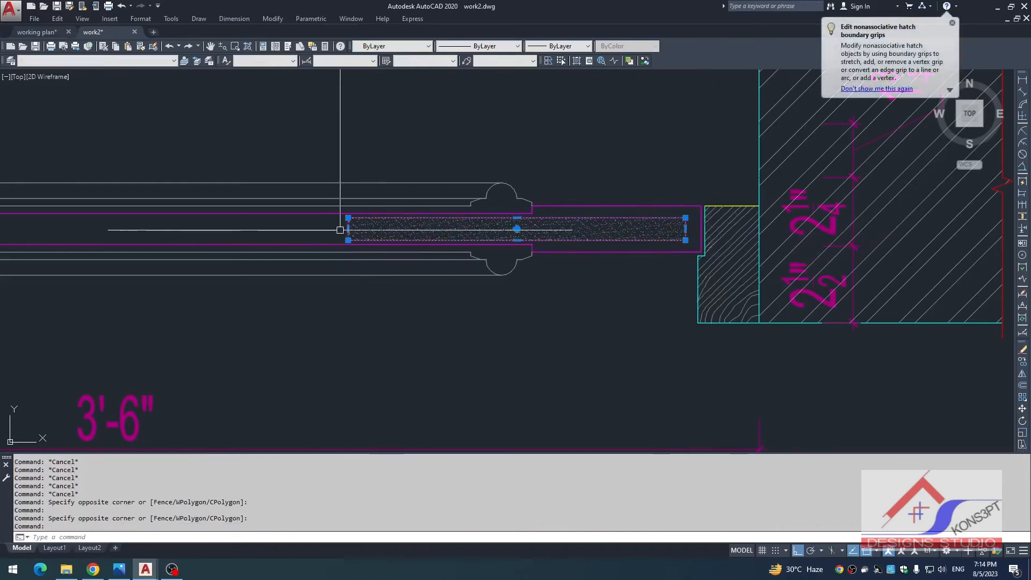
pyautogui.click(417, 227)
pyautogui.scroll(5, 352, 214)
pyautogui.click(352, 237)
pyautogui.click(329, 273)
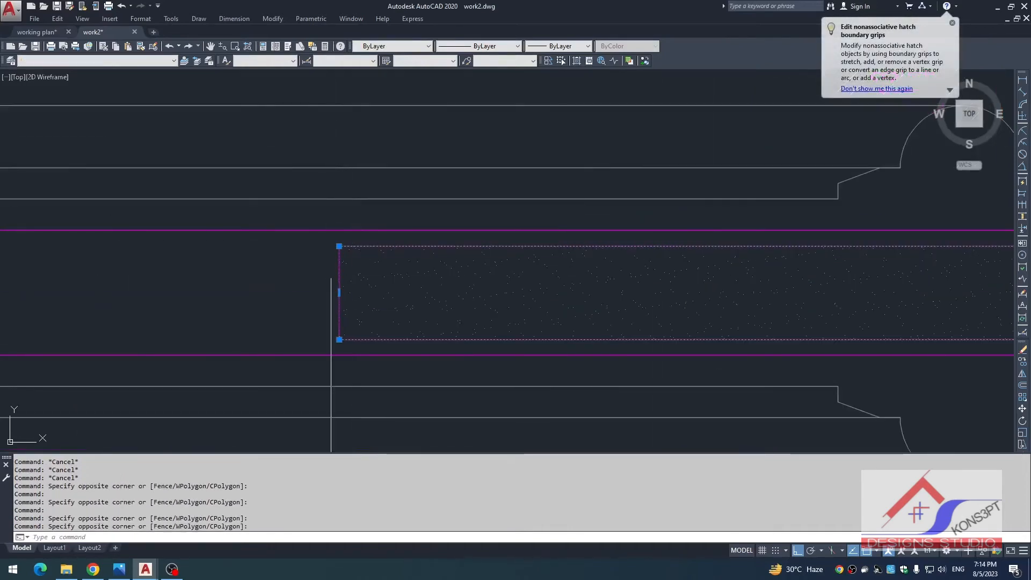
pyautogui.scroll(-7, 330, 274)
pyautogui.moveTo(330, 274); pyautogui.dragTo(564, 302, button='middle')
pyautogui.write('mi')
pyautogui.press('Return')
pyautogui.click(479, 293)
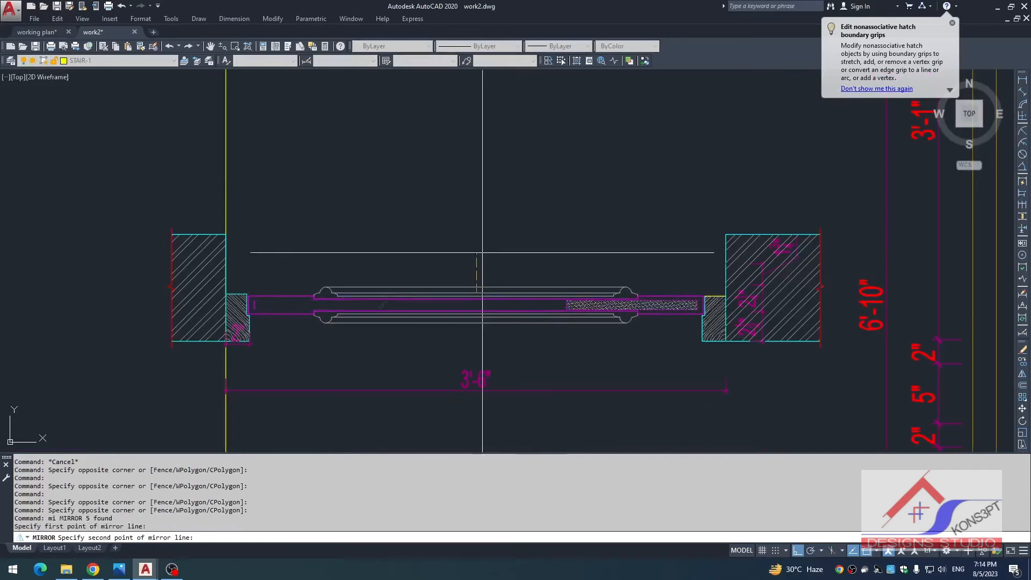
pyautogui.click(488, 218)
pyautogui.press('Escape')
# - Shift the mirrored core block left with Stretch so its outer edge meets the short vertical line near the left frame
pyautogui.scroll(6, 258, 302)
pyautogui.press('Escape')
pyautogui.press('Escape')
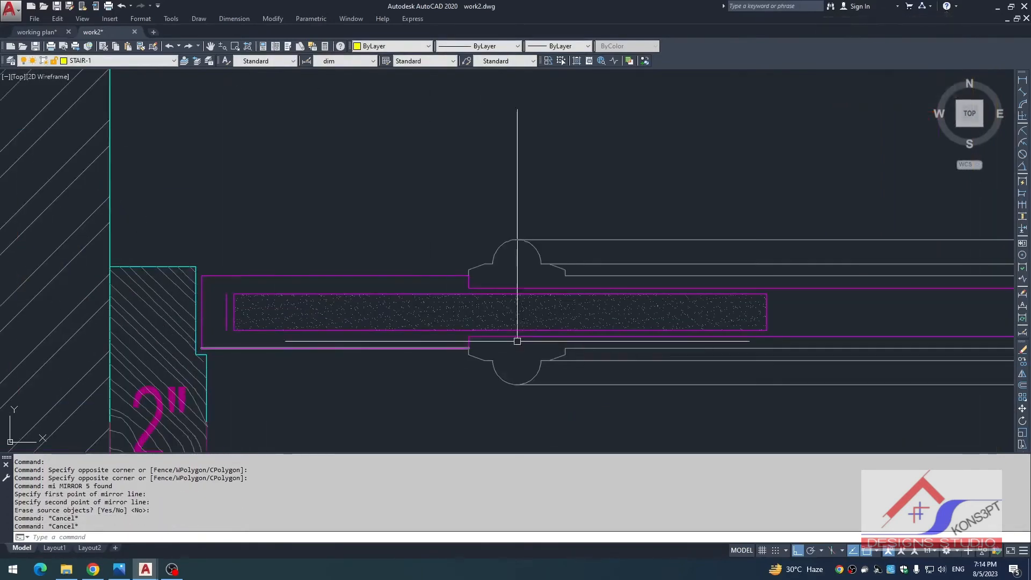
pyautogui.write('s')
pyautogui.press('Return')
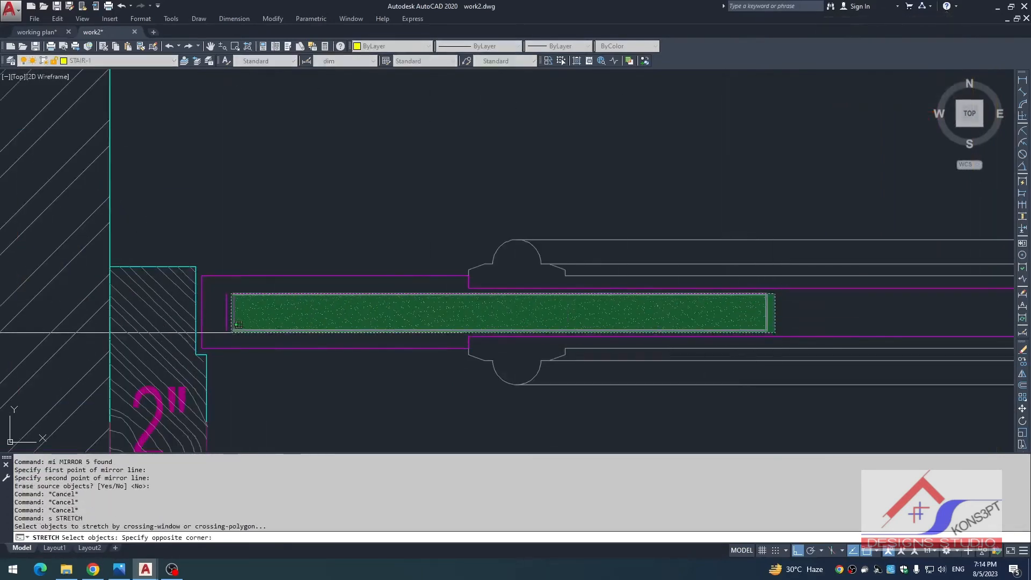
pyautogui.click(240, 324)
pyautogui.press('Return')
pyautogui.scroll(2, 227, 297)
pyautogui.click(225, 292)
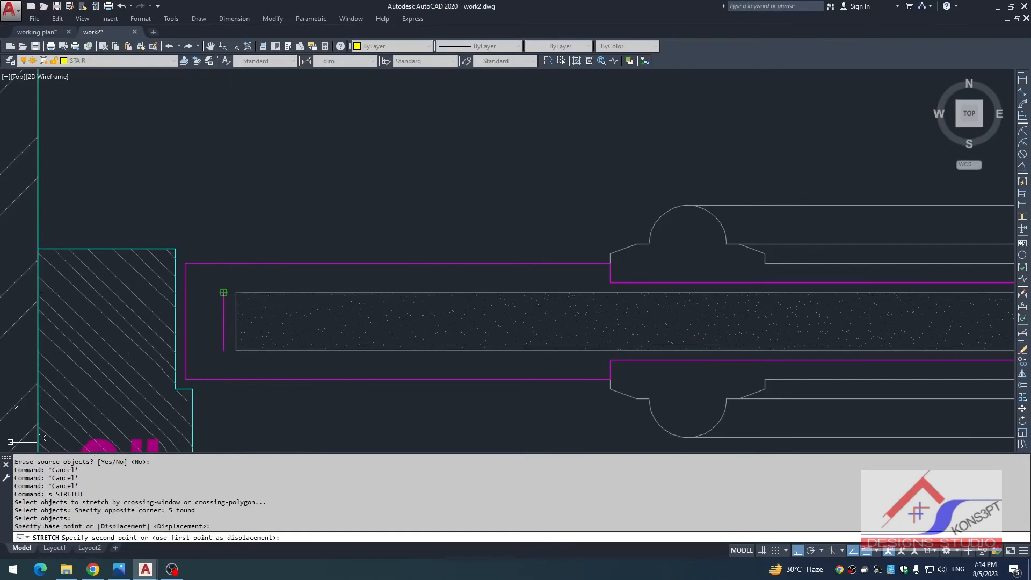
pyautogui.click(223, 292)
pyautogui.press('Escape')
pyautogui.press('Escape')
pyautogui.press('Escape')
pyautogui.scroll(-4, 367, 359)
pyautogui.moveTo(439, 398); pyautogui.dragTo(371, 292, button='middle')
pyautogui.scroll(-2, 506, 316)
pyautogui.moveTo(572, 348); pyautogui.dragTo(520, 306, button='middle')
pyautogui.press('Escape')
pyautogui.press('Escape')
pyautogui.scroll(2, 389, 249)
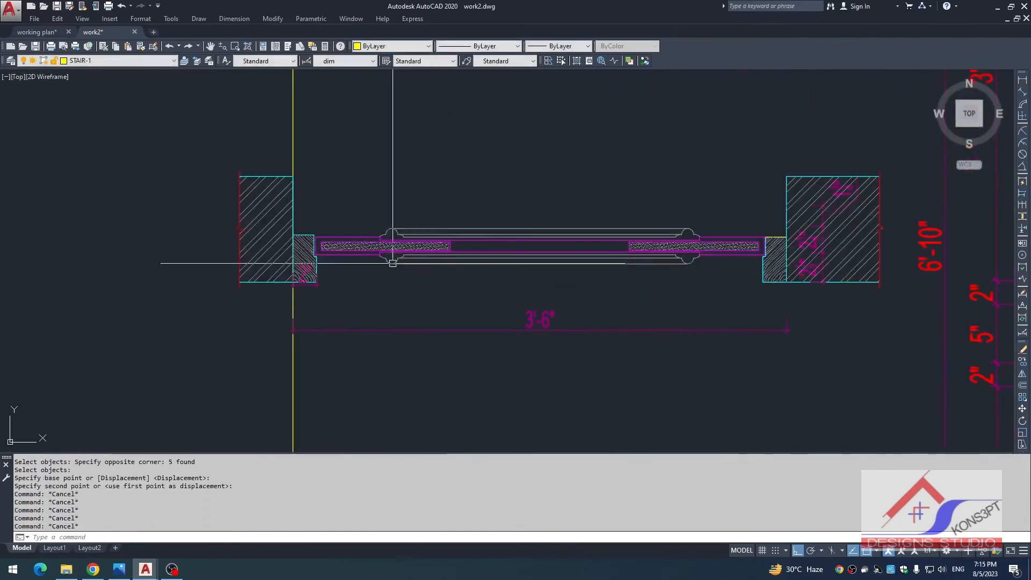
# - Erase the overall 3'-6" dimension below the door plan
pyautogui.press('Escape')
pyautogui.press('Escape')
pyautogui.moveTo(551, 344); pyautogui.dragTo(408, 269, button='middle')
pyautogui.click(447, 239)
pyautogui.click(444, 288)
pyautogui.write('e')
pyautogui.press('Return')
# - Add a horizontal linear dimension for the right frame's width below the plan
pyautogui.scroll(-3, 458, 286)
pyautogui.press('Escape')
pyautogui.write('DLI')
pyautogui.press('Return')
pyautogui.scroll(4, 522, 272)
pyautogui.click(521, 277)
pyautogui.click(484, 277)
pyautogui.click(490, 358)
pyautogui.scroll(-4, 490, 358)
pyautogui.moveTo(490, 358); pyautogui.dragTo(624, 315, button='middle')
pyautogui.press('Escape')
# - Match the new frame dimension's properties to an existing dimension beside the door elevation
pyautogui.write('ma')
pyautogui.click(734, 310)
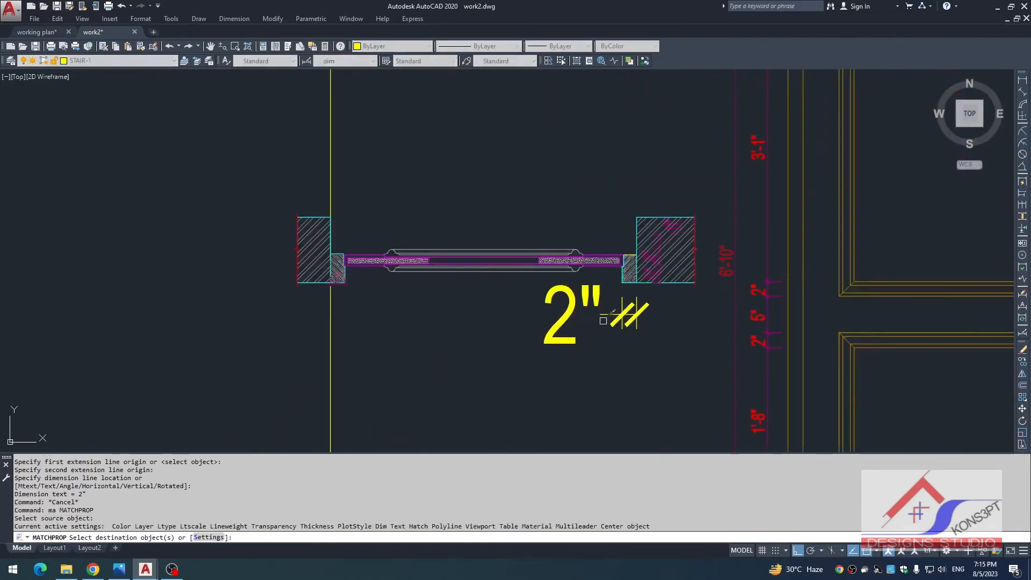
pyautogui.click(603, 321)
pyautogui.click(580, 347)
pyautogui.press('Escape')
# - Continue the dimension chain leftward from the right frame across the right leaf end, central panel, left leaf end and left frame
pyautogui.write('dco')
pyautogui.press('space')
pyautogui.press('space')
pyautogui.click(621, 314)
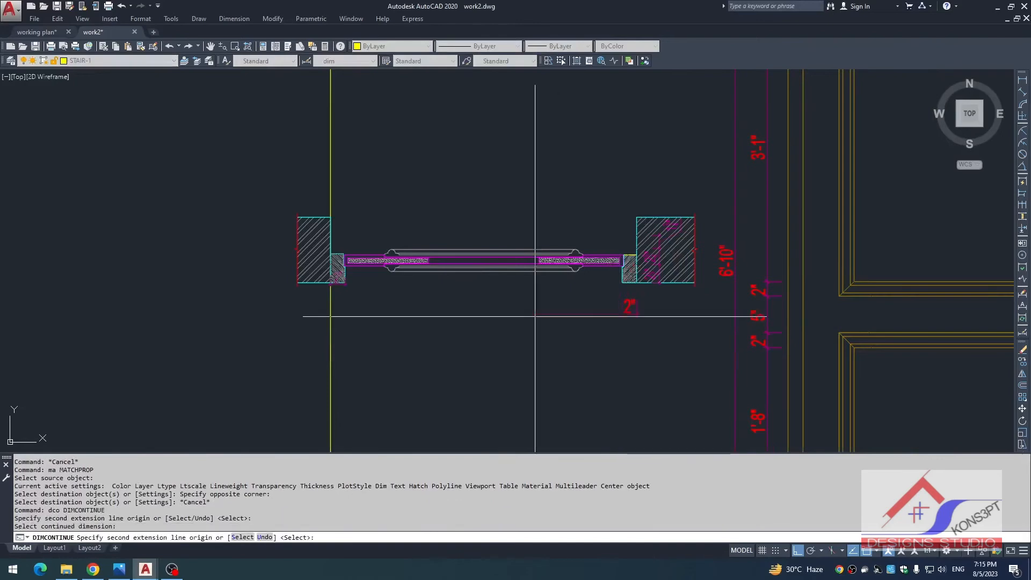
pyautogui.scroll(4, 569, 275)
pyautogui.click(602, 251)
pyautogui.scroll(-2, 490, 292)
pyautogui.moveTo(483, 293); pyautogui.dragTo(575, 284, button='middle')
pyautogui.scroll(4, 334, 257)
pyautogui.click(348, 265)
pyautogui.click(187, 293)
pyautogui.click(127, 289)
pyautogui.press('Escape')
pyautogui.press('Escape')
pyautogui.press('Escape')
pyautogui.scroll(-5, 127, 288)
pyautogui.scroll(4, 355, 320)
pyautogui.scroll(2, 364, 287)
pyautogui.press('Escape')
pyautogui.click(444, 347)
pyautogui.click(426, 400)
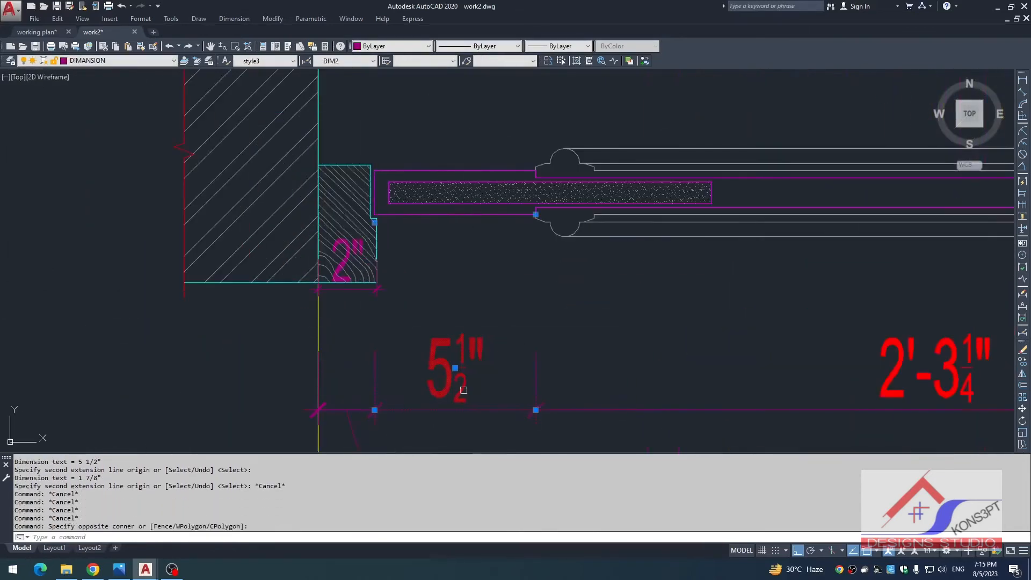
pyautogui.scroll(-1, 704, 249)
pyautogui.moveTo(704, 248); pyautogui.dragTo(444, 226, button='middle')
pyautogui.press('Escape')
pyautogui.write('s')
pyautogui.press('space')
pyautogui.press('Escape')
pyautogui.click(264, 328)
pyautogui.click(222, 352)
pyautogui.press('Escape')
pyautogui.scroll(-4, 281, 315)
pyautogui.press('Escape')
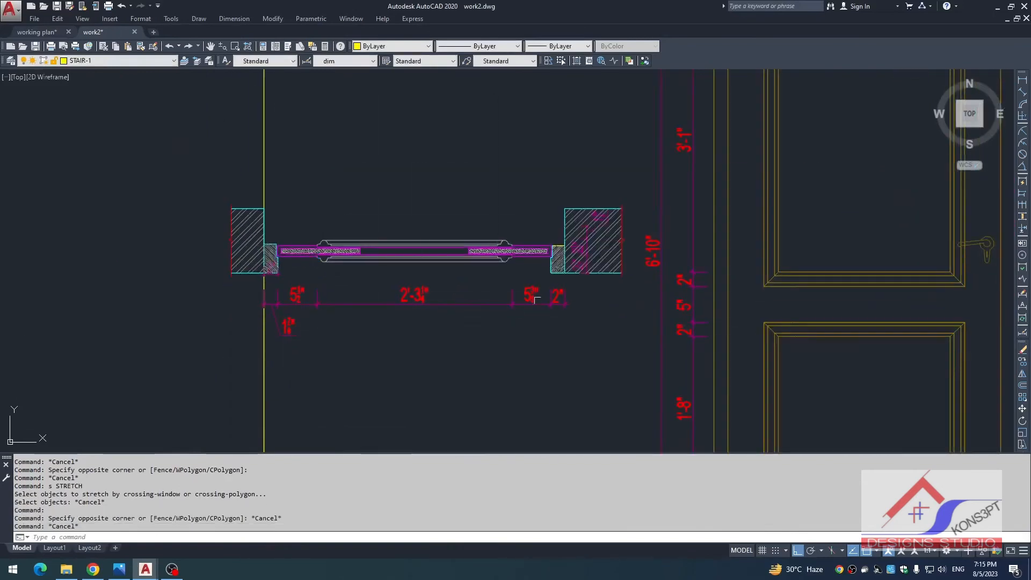
# - Compare the plan's dimension chain with the door elevation's dimensions, checking the right leaf end and right frame
pyautogui.press('Escape')
pyautogui.scroll(2, 532, 280)
pyautogui.scroll(-4, 542, 282)
pyautogui.moveTo(646, 322); pyautogui.dragTo(450, 367, button='middle')
pyautogui.press('Escape')
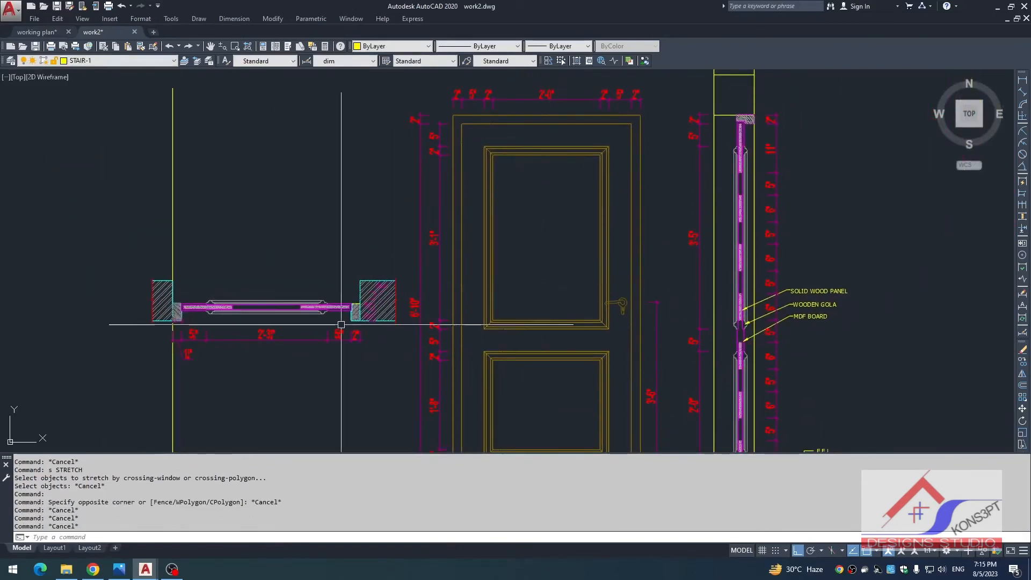
pyautogui.scroll(6, 341, 323)
pyautogui.moveTo(335, 328); pyautogui.dragTo(406, 315, button='middle')
pyautogui.click(403, 414)
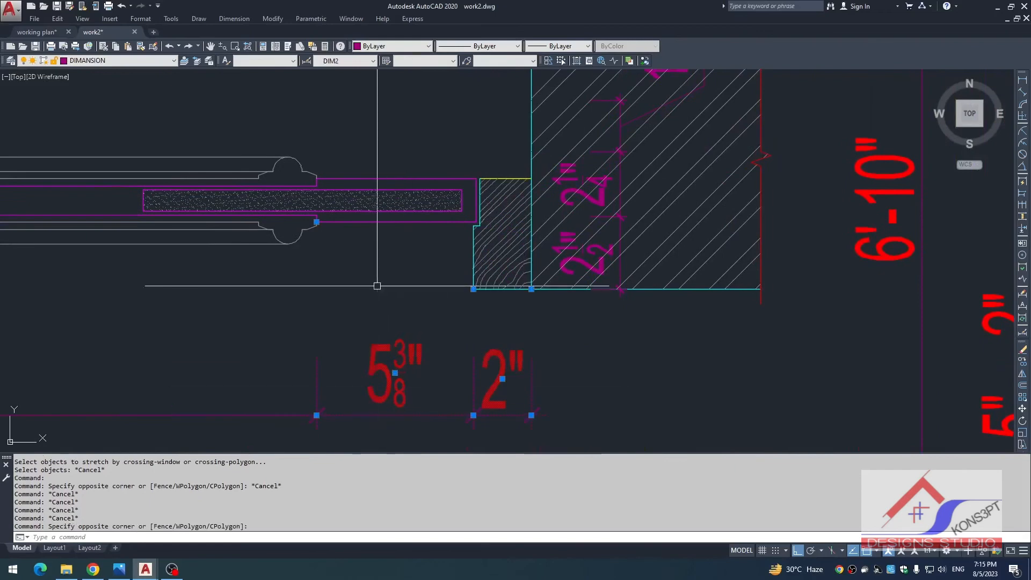
pyautogui.scroll(-2, 386, 301)
pyautogui.press('Escape')
# - Stretch the panel moulding's right end, the core block's inner end and their dimensions 3/8" toward the right frame
pyautogui.moveTo(448, 375); pyautogui.dragTo(534, 353, button='middle')
pyautogui.write('s')
pyautogui.press('Return')
pyautogui.click(514, 151)
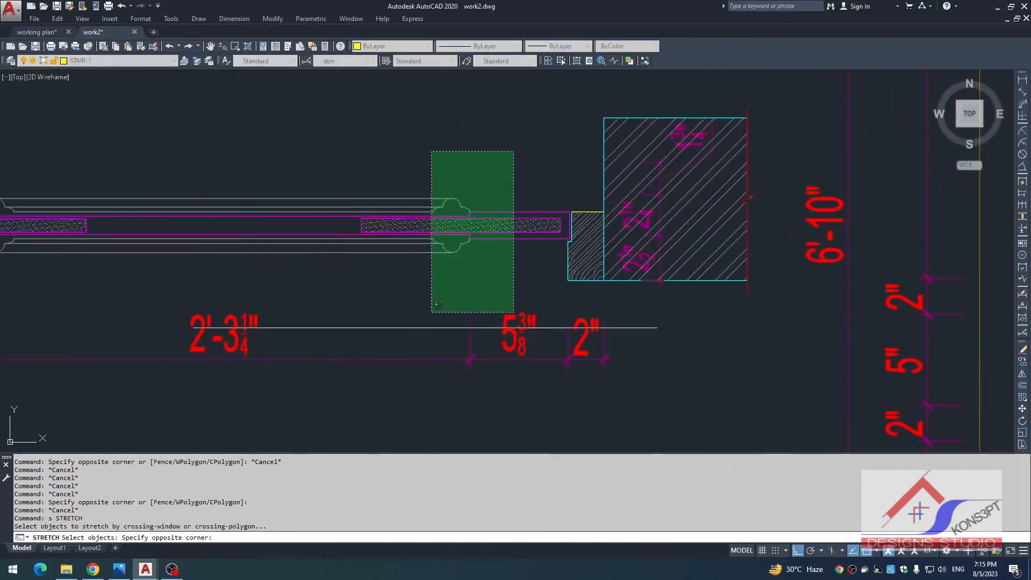
pyautogui.click(332, 414)
pyautogui.press('Return')
pyautogui.scroll(2, 494, 299)
pyautogui.click(499, 294)
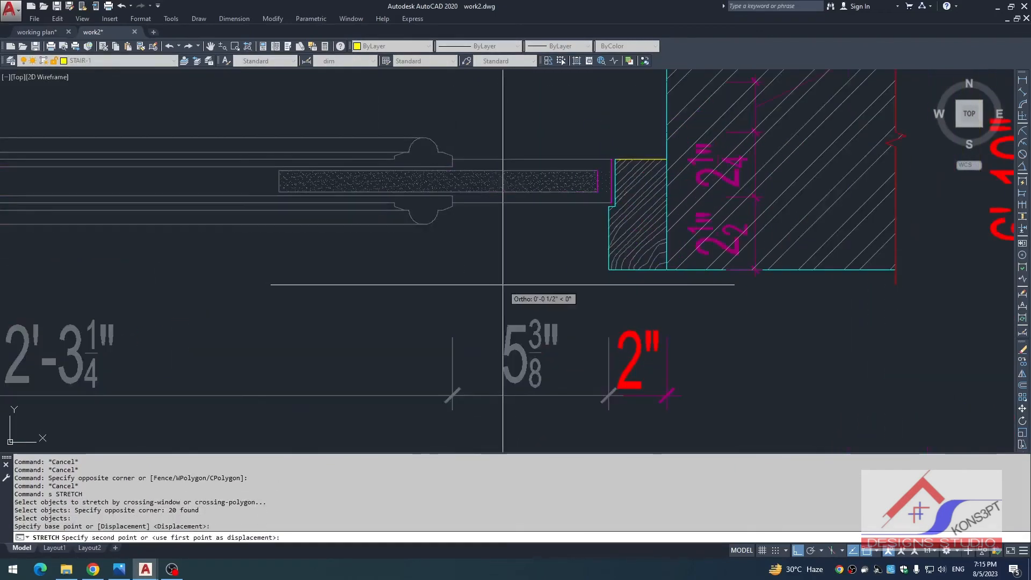
pyautogui.press('Return')
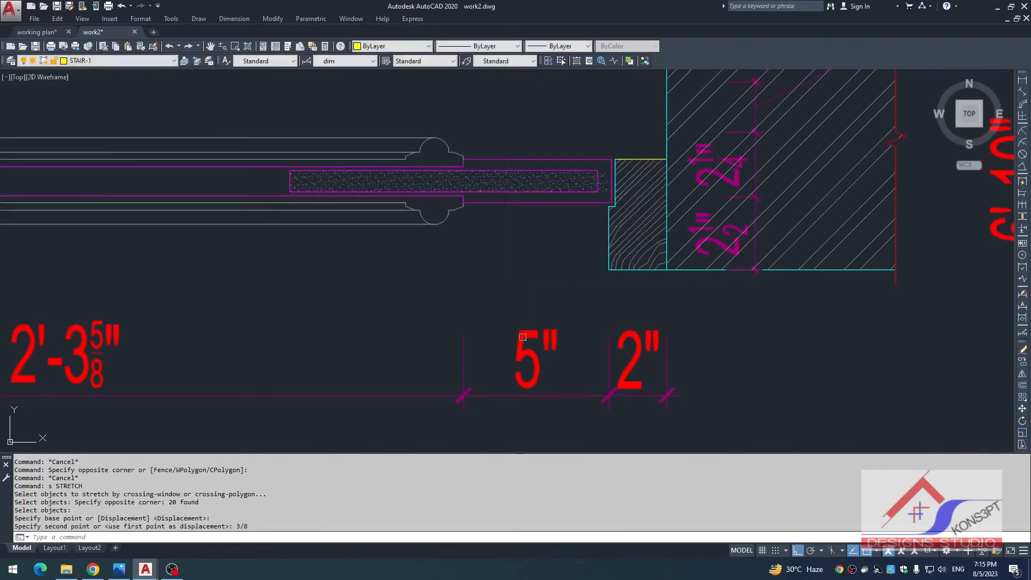
# - Stretch the panel moulding's left end, the left core block's inner end and their dimensions 0.5" toward the left frame
pyautogui.scroll(-3, 511, 215)
pyautogui.press('Escape')
pyautogui.press('Return')
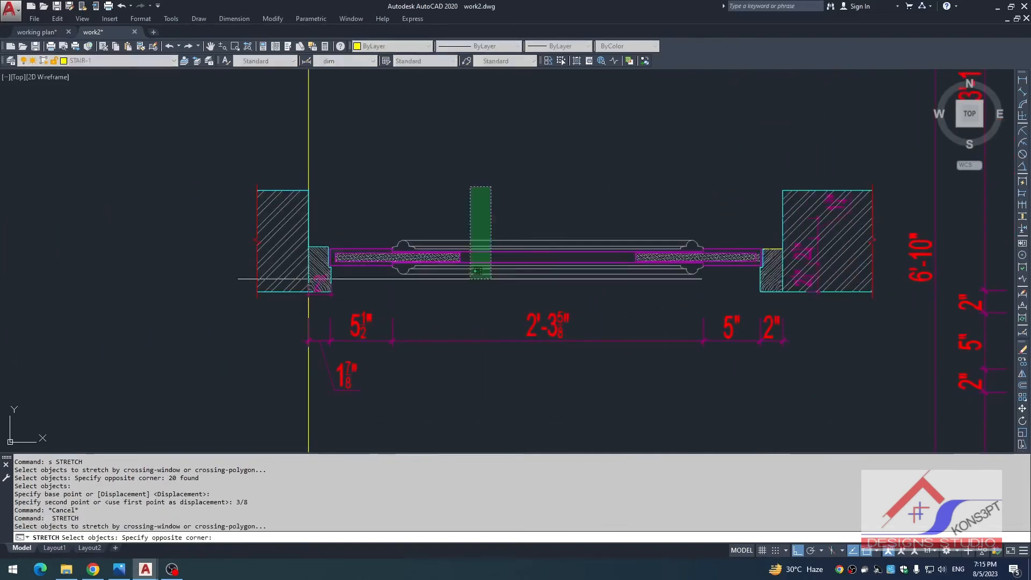
pyautogui.click(350, 366)
pyautogui.press('Return')
pyautogui.scroll(2, 468, 307)
pyautogui.click(467, 306)
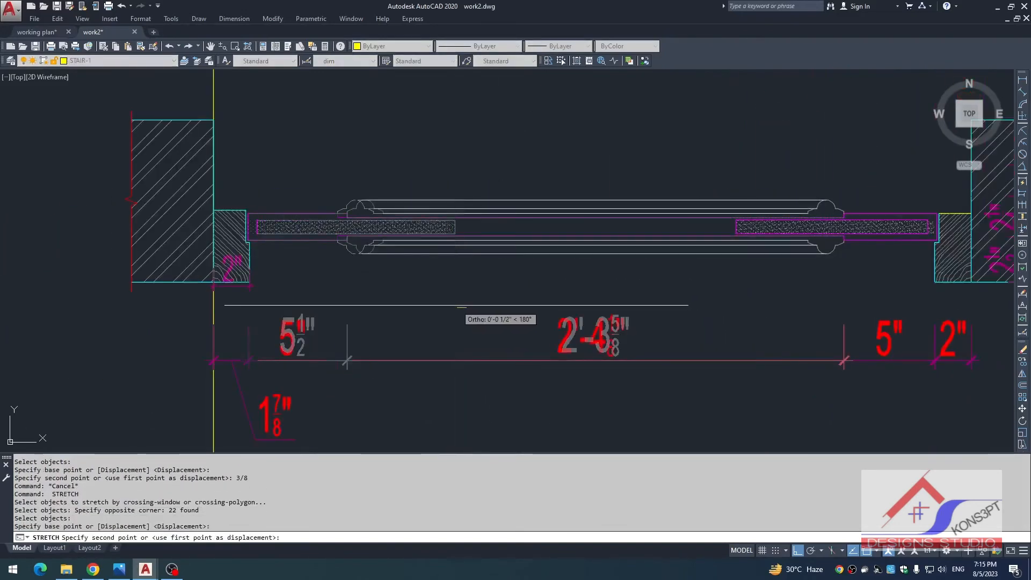
pyautogui.press('Return')
pyautogui.press('Escape')
pyautogui.press('Escape')
# - Examine the plan's dimension chain from the left frame to the right frame for remaining fractional widths
pyautogui.scroll(-2, 370, 326)
pyautogui.moveTo(346, 334); pyautogui.dragTo(469, 312, button='middle')
pyautogui.scroll(5, 421, 299)
pyautogui.scroll(-5, 414, 316)
pyautogui.moveTo(406, 328); pyautogui.dragTo(239, 232, button='middle')
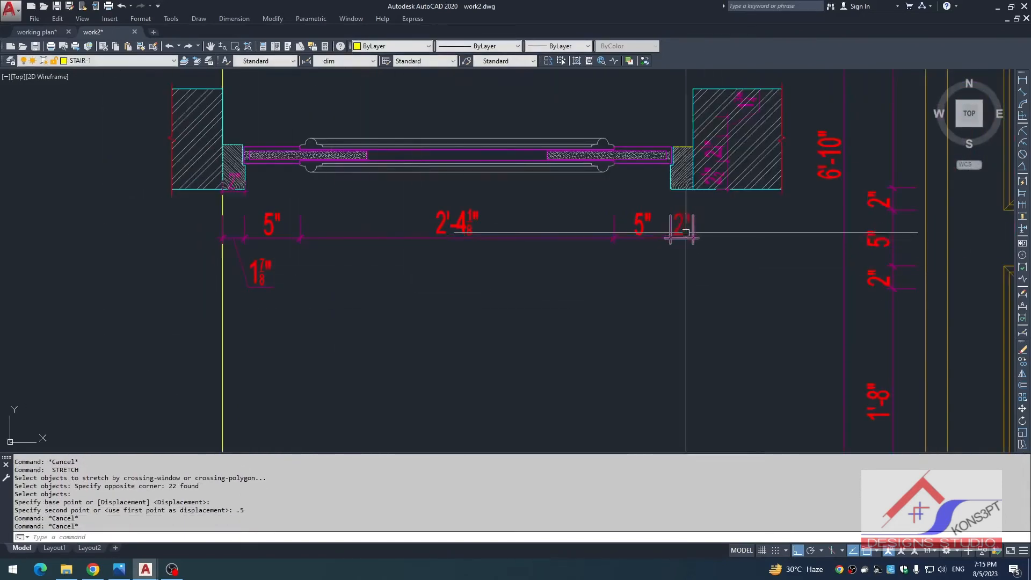
pyautogui.scroll(2, 692, 236)
pyautogui.moveTo(691, 236); pyautogui.dragTo(635, 327, button='middle')
pyautogui.scroll(6, 630, 265)
pyautogui.scroll(-6, 631, 257)
pyautogui.press('Escape')
pyautogui.scroll(-2, 507, 301)
pyautogui.moveTo(174, 308)
pyautogui.mouseDown(button='middle')
pyautogui.moveTo(428, 295)
pyautogui.moveTo(423, 264)
pyautogui.mouseUp(button='middle')
pyautogui.scroll(10, 382, 239)
pyautogui.scroll(-6, 419, 322)
pyautogui.press('Escape')
pyautogui.press('Escape')
pyautogui.scroll(2, 456, 241)
pyautogui.scroll(-2, 490, 285)
pyautogui.moveTo(490, 285); pyautogui.dragTo(455, 230, button='middle')
pyautogui.scroll(-4, 590, 263)
pyautogui.moveTo(606, 263); pyautogui.dragTo(504, 260, button='middle')
pyautogui.press('Escape')
pyautogui.press('Escape')
pyautogui.press('Escape')
# - Stretch the plan's left frame, left leaf end, left end of the panel moulding and their dimensions 1/8" inward
pyautogui.scroll(2, 454, 295)
pyautogui.write('s')
pyautogui.scroll(-2, 546, 292)
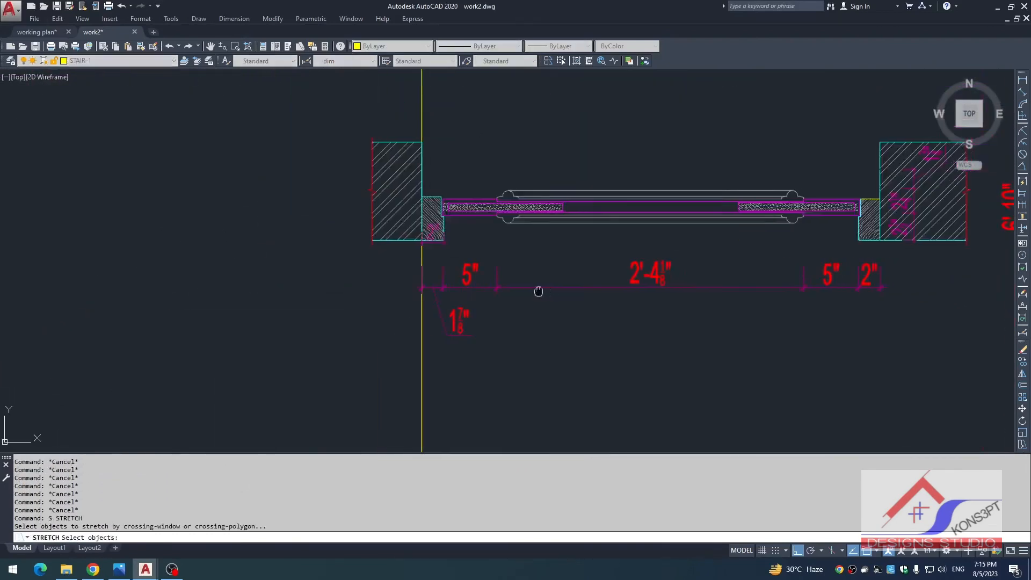
pyautogui.moveTo(551, 291); pyautogui.dragTo(516, 286, button='middle')
pyautogui.click(612, 140)
pyautogui.click(385, 370)
pyautogui.press('space')
pyautogui.click(577, 337)
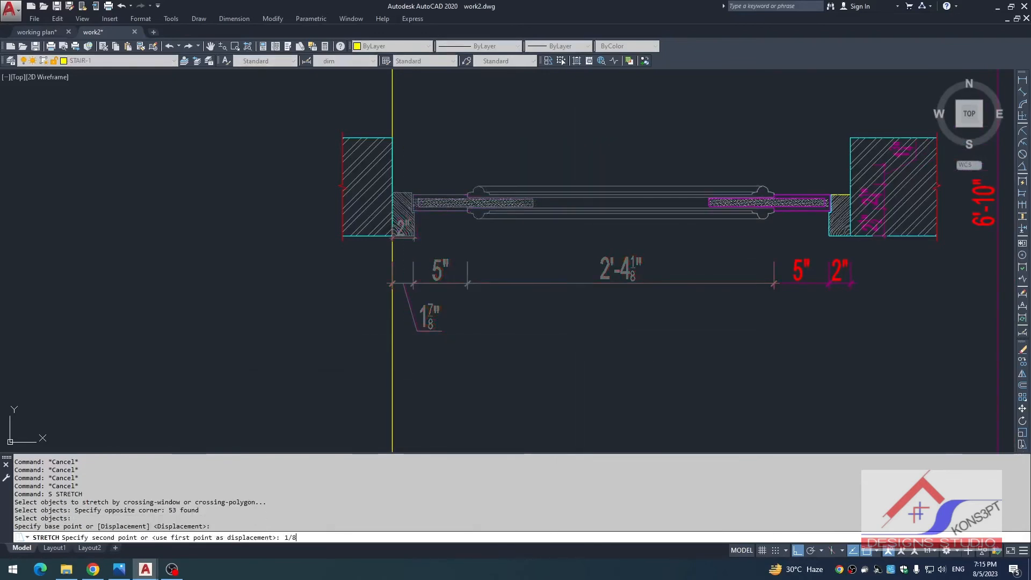
pyautogui.press('Return')
pyautogui.press('Escape')
pyautogui.press('Escape')
# - Check the corrected dimension chain across the plan, including the right leaf end and right frame
pyautogui.scroll(-3, 573, 302)
pyautogui.scroll(5, 573, 279)
pyautogui.scroll(-3, 573, 274)
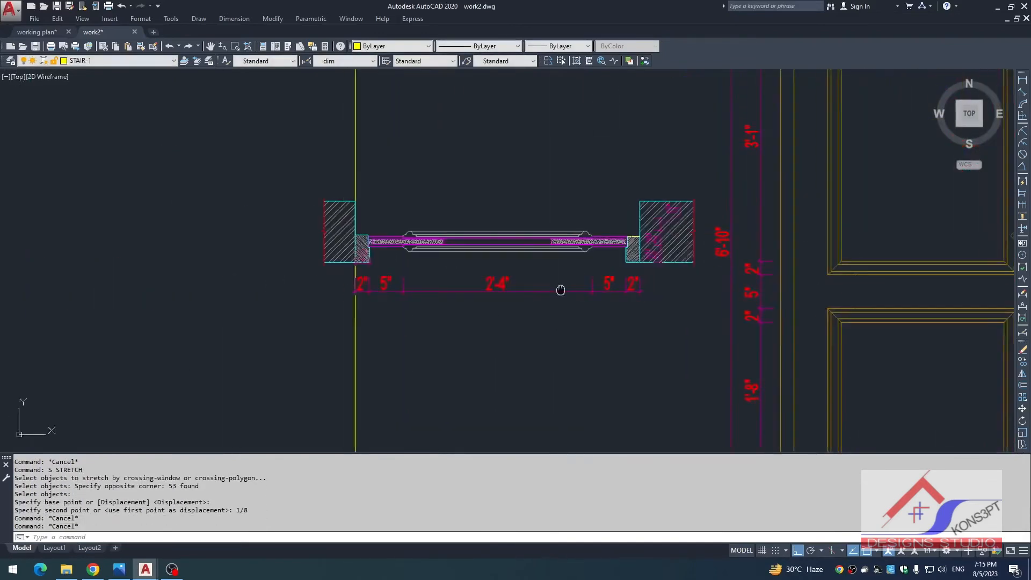
pyautogui.scroll(3, 525, 269)
pyautogui.press('Escape')
pyautogui.press('Escape')
pyautogui.scroll(-3, 589, 306)
pyautogui.press('Escape')
pyautogui.press('Escape')
pyautogui.scroll(5, 508, 223)
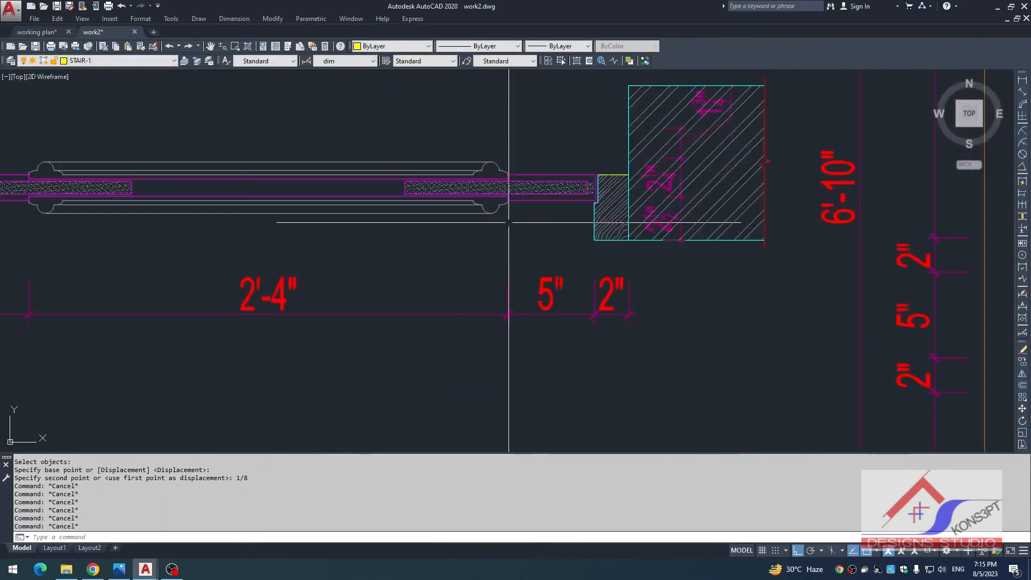
pyautogui.press('Escape')
# - Copy the SOLID WOOD PANEL, WOODEN GOLA and MDF BOARD labels with their leaders from the wall section to the empty area below it
pyautogui.scroll(-3, 508, 223)
pyautogui.scroll(4, 759, 200)
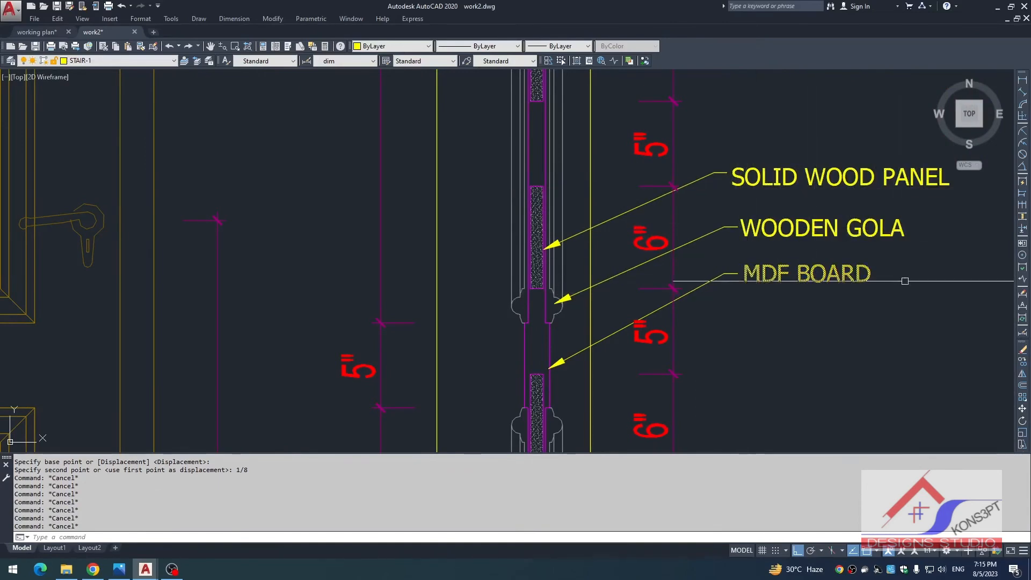
pyautogui.scroll(-10, 721, 233)
pyautogui.scroll(5, 629, 230)
pyautogui.moveTo(652, 225); pyautogui.dragTo(497, 259, button='middle')
pyautogui.scroll(5, 521, 220)
pyautogui.press('Escape')
pyautogui.press('Escape')
pyautogui.scroll(-4, 521, 220)
pyautogui.scroll(4, 859, 112)
pyautogui.click(833, 139)
pyautogui.click(652, 292)
pyautogui.write('co')
pyautogui.click(638, 265)
pyautogui.scroll(-4, 644, 322)
pyautogui.moveTo(639, 311); pyautogui.dragTo(617, 221, button='middle')
pyautogui.scroll(-2, 622, 398)
pyautogui.moveTo(623, 397); pyautogui.dragTo(596, 184, button='middle')
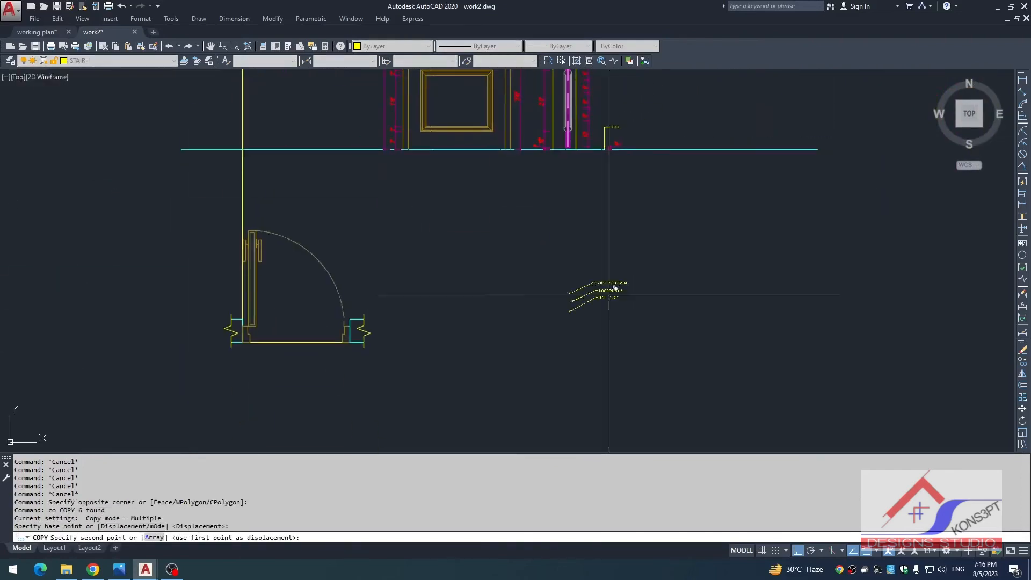
pyautogui.click(639, 278)
pyautogui.press('Escape')
# - Rotate the three copied labels and their leaders 180 degrees
pyautogui.click(655, 229)
pyautogui.click(585, 316)
pyautogui.write('ro ROTATE')
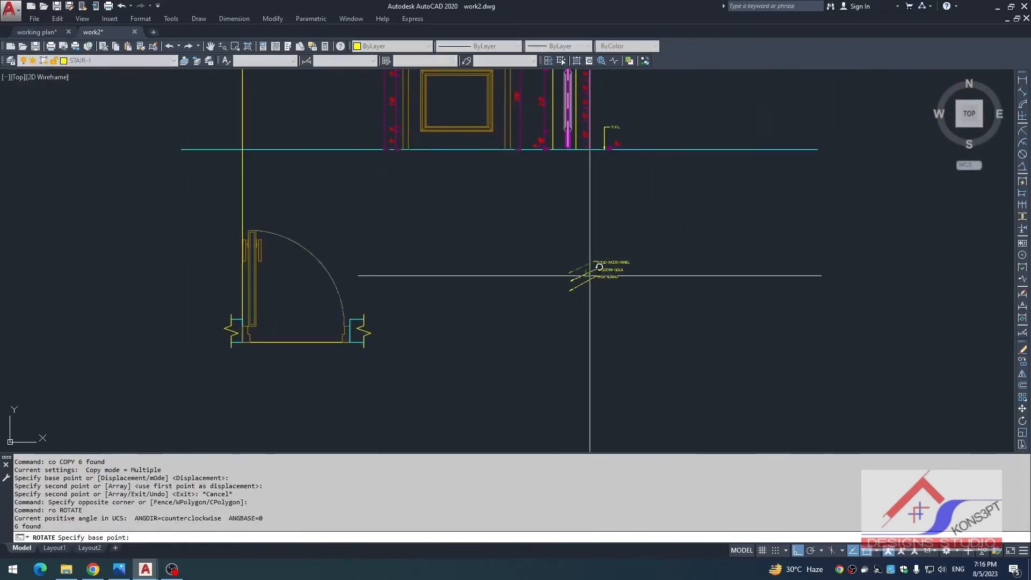
pyautogui.click(589, 274)
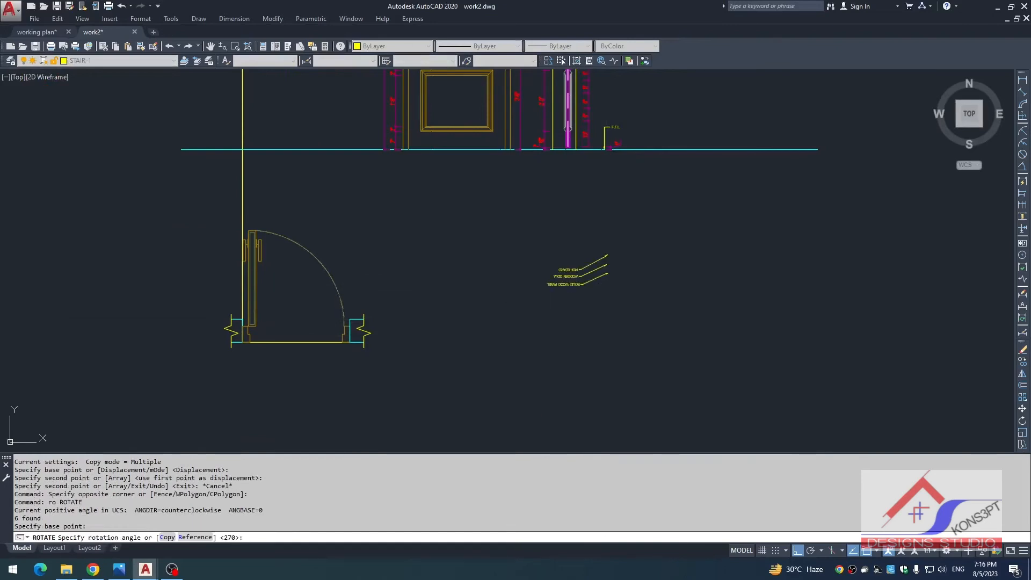
pyautogui.click(569, 270)
# - Move the three labels and leaders onto the detailed plan, with the SOLID WOOD PANEL arrow tip on the right core block
pyautogui.scroll(2, 602, 267)
pyautogui.click(665, 198)
pyautogui.click(529, 352)
pyautogui.write('m n')
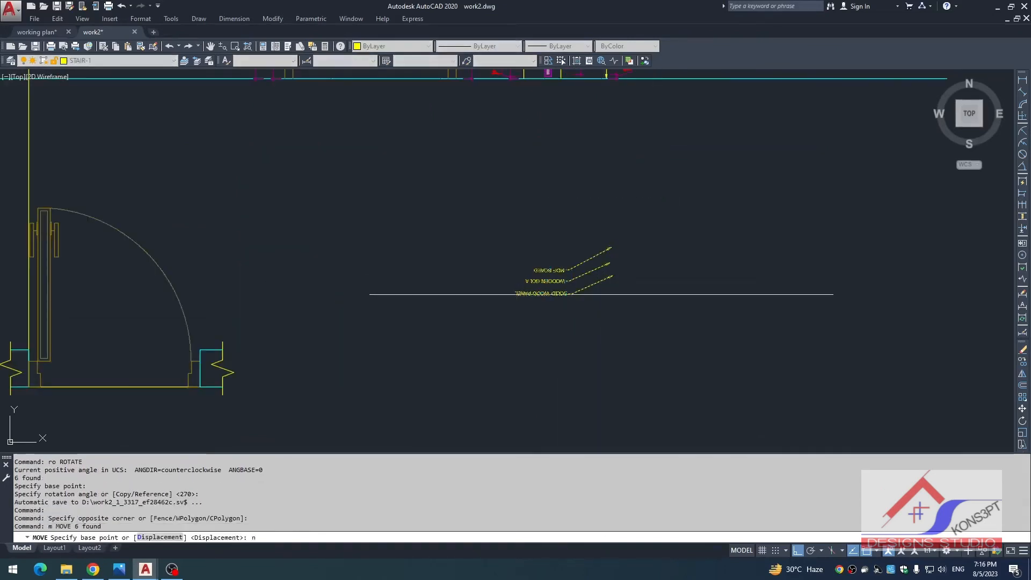
pyautogui.click(612, 277)
pyautogui.scroll(-3, 536, 279)
pyautogui.scroll(6, 553, 322)
pyautogui.press('Escape')
pyautogui.scroll(-2, 549, 296)
pyautogui.write('m')
pyautogui.press('Return')
pyautogui.press('Escape')
pyautogui.write('mi')
pyautogui.press('Return')
pyautogui.write('p')
pyautogui.press('Return')
pyautogui.press('Escape')
pyautogui.press('Escape')
# - Try to rotate the previously selected labels and leaders freehand about the SOLID WOOD PANEL arrow tip
pyautogui.write('ro')
pyautogui.press('Return')
pyautogui.write('p')
pyautogui.press('Return')
pyautogui.press('Return')
pyautogui.scroll(2, 594, 188)
pyautogui.click(600, 216)
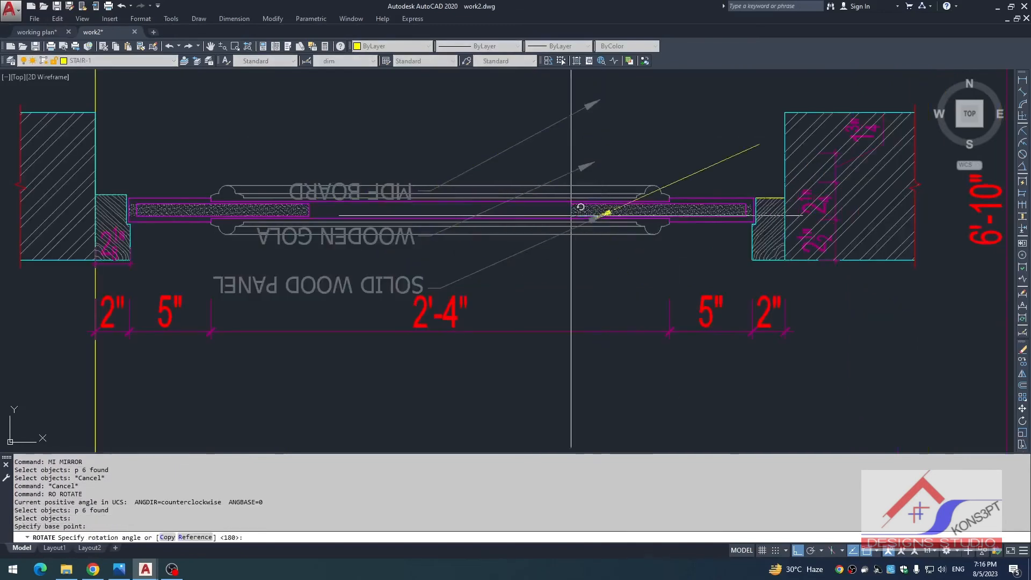
pyautogui.click(525, 350)
pyautogui.scroll(-2, 554, 300)
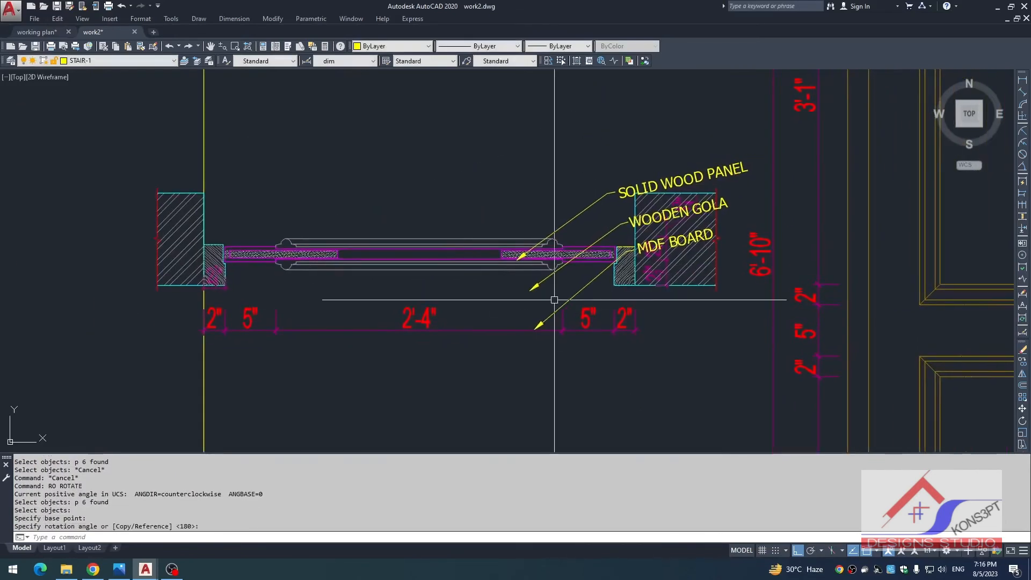
# - Undo the last rotation of the labels and leaders
pyautogui.write('u')
pyautogui.press('Return')
pyautogui.press('Return')
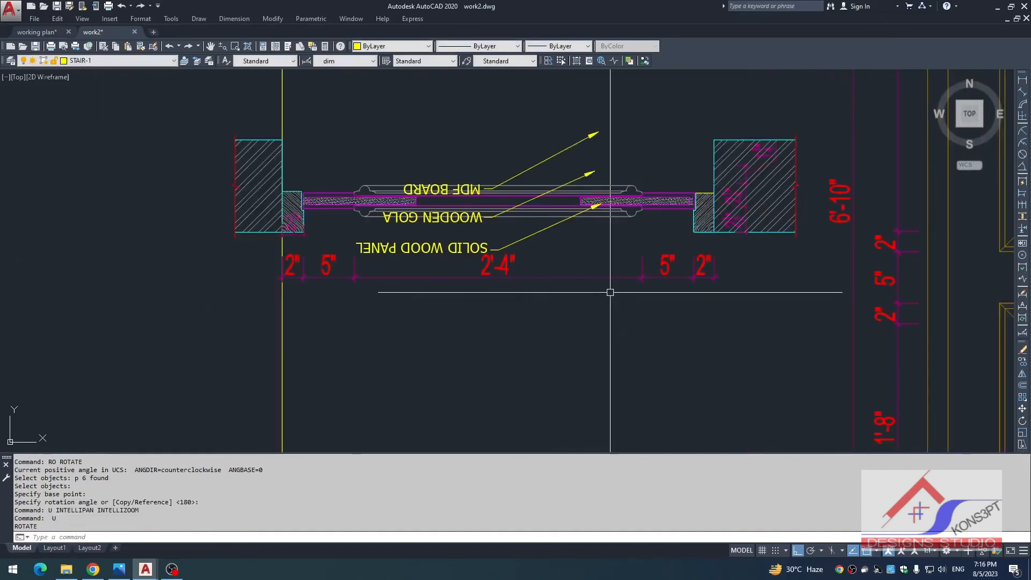
# - Rotate the three upside-down labels and their leaders 180 degrees about the SOLID WOOD PANEL arrow tip
pyautogui.scroll(2, 561, 157)
pyautogui.click(672, 101)
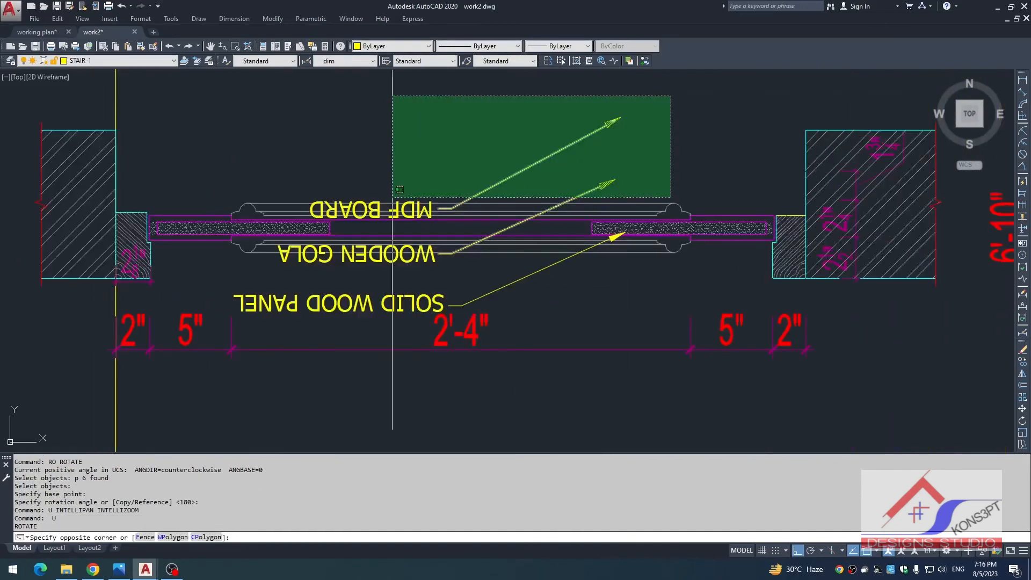
pyautogui.click(416, 194)
pyautogui.click(423, 299)
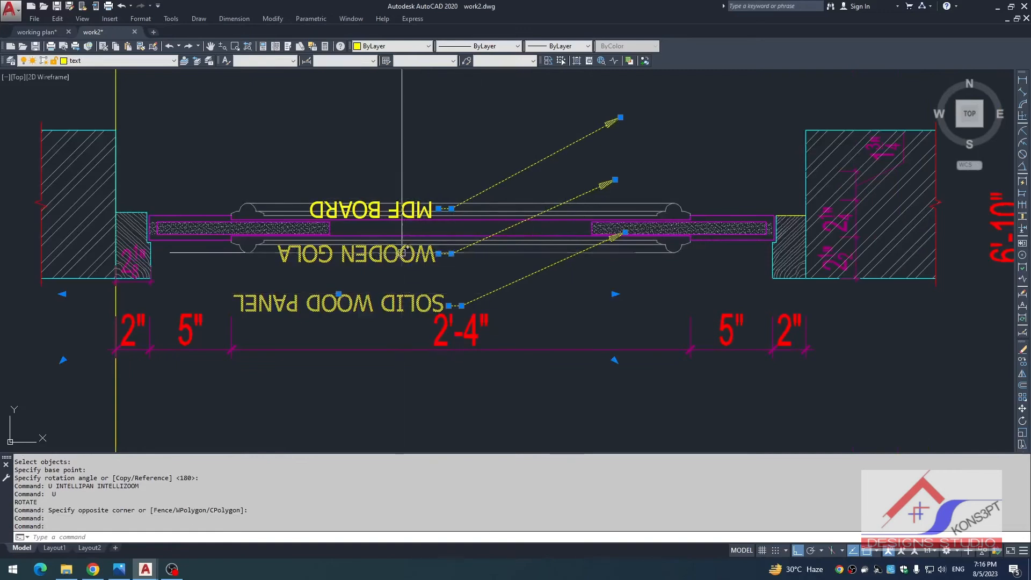
pyautogui.click(404, 253)
pyautogui.click(407, 208)
pyautogui.write('ro')
pyautogui.press('Return')
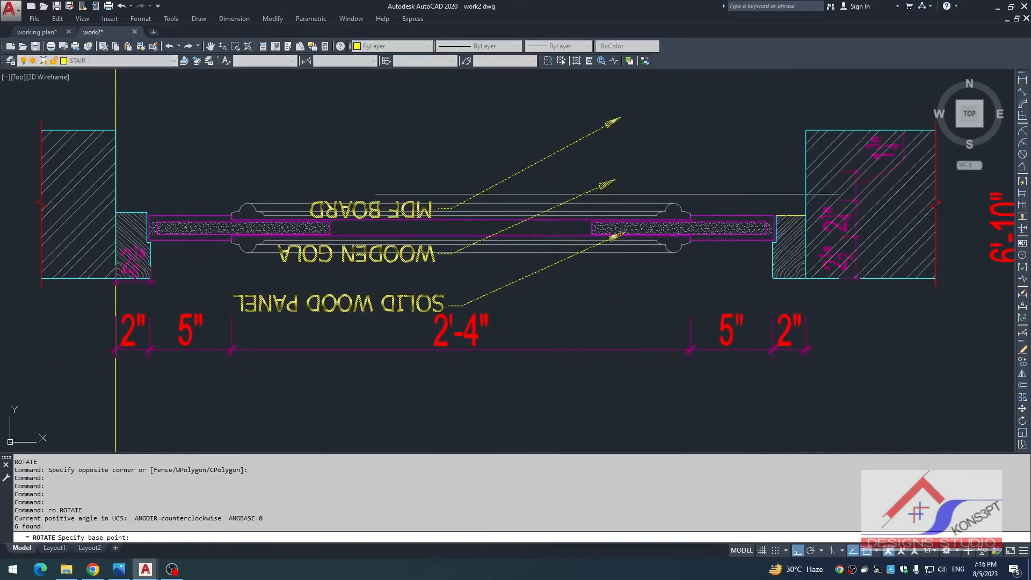
pyautogui.click(622, 231)
pyautogui.click(493, 267)
pyautogui.scroll(-2, 529, 295)
pyautogui.moveTo(529, 296); pyautogui.dragTo(436, 276, button='middle')
# - Mirror the three labels and leaders about a vertical line through the SOLID WOOD PANEL arrow tip, erasing the originals
pyautogui.write('mi')
pyautogui.press('Return')
pyautogui.write('p')
pyautogui.press('Return')
pyautogui.press('Return')
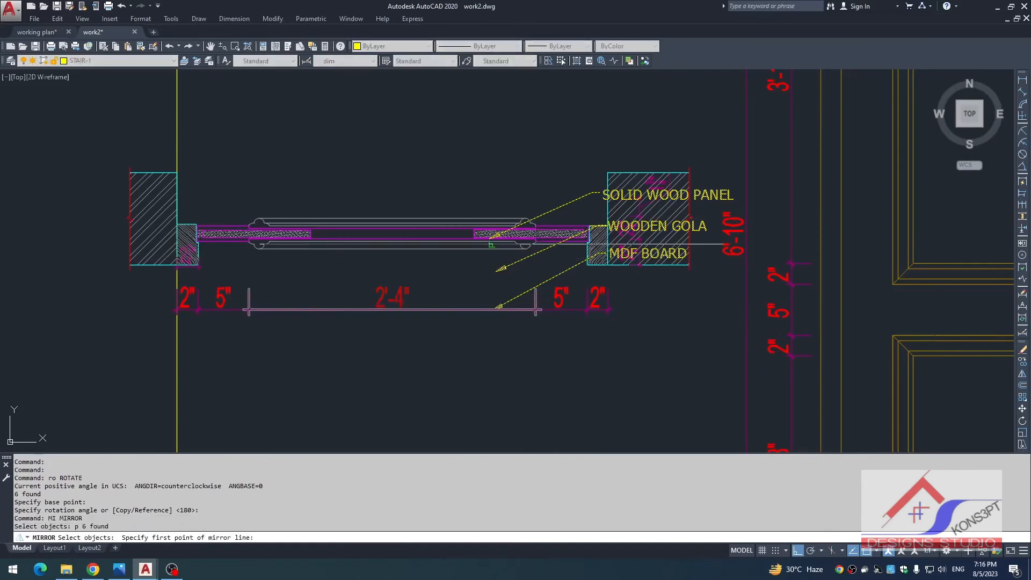
pyautogui.click(489, 239)
pyautogui.scroll(-2, 489, 239)
pyautogui.click(492, 375)
pyautogui.write('y')
pyautogui.press('Return')
pyautogui.write('y')
pyautogui.press('Return')
# - Move the mirrored labels and leaders up so the MDF BOARD arrow lands on the plan's right core block
pyautogui.write('m p')
pyautogui.press('Return')
pyautogui.press('Return')
pyautogui.click(485, 265)
pyautogui.press('Escape')
# - Stretch the SOLID WOOD PANEL leader's arrowhead down onto the plan's right core block
pyautogui.write('s')
pyautogui.press('Return')
pyautogui.scroll(4, 488, 192)
pyautogui.click(512, 160)
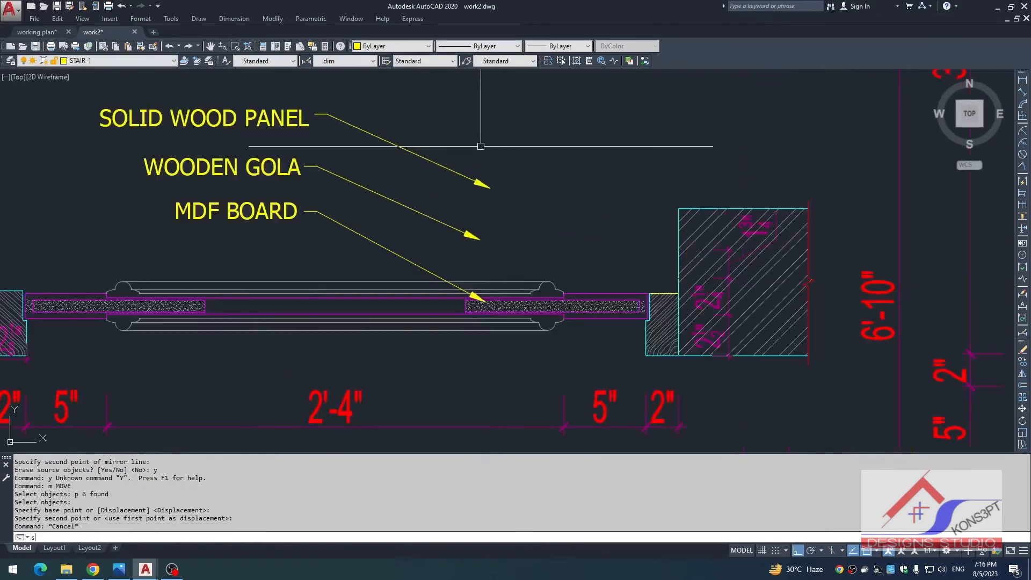
pyautogui.click(454, 205)
pyautogui.press('Return')
pyautogui.click(542, 106)
pyautogui.click(541, 223)
pyautogui.press('Escape')
pyautogui.press('Escape')
# - Move the WOODEN GOLA and MDF BOARD labels with their leaders left so the MDF BOARD arrow points into the central panel
pyautogui.moveTo(370, 235); pyautogui.dragTo(407, 245, button='middle')
pyautogui.click(387, 171)
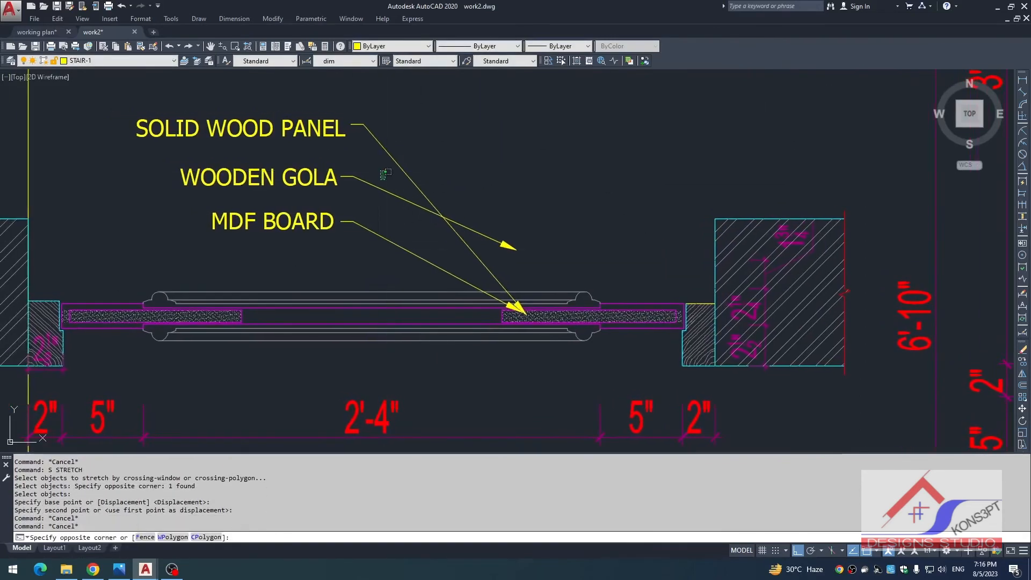
pyautogui.click(274, 230)
pyautogui.write(', m')
pyautogui.click(340, 256)
pyautogui.click(255, 251)
pyautogui.press('Escape')
# - Stretch the WOODEN GOLA leader's arrowhead down onto the upper edge of the gola moulding in the detailed plan
pyautogui.click(435, 240)
pyautogui.click(417, 260)
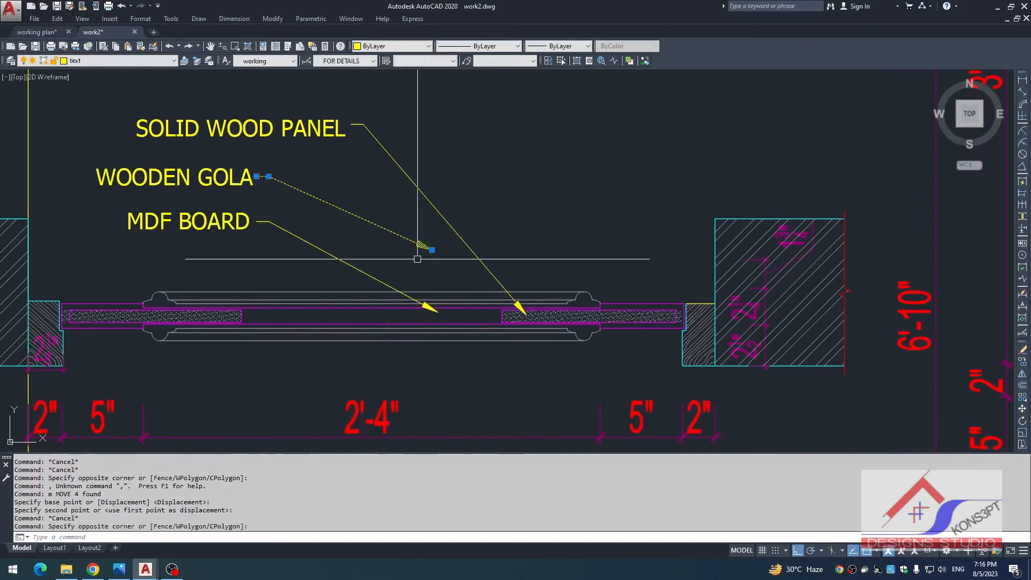
pyautogui.click(431, 250)
pyautogui.click(422, 290)
pyautogui.press('Escape')
# - Stretch the MDF BOARD leader's arrowhead to the left along the plan's central panel, clear of the WOODEN GOLA arrow
pyautogui.click(436, 309)
pyautogui.click(438, 311)
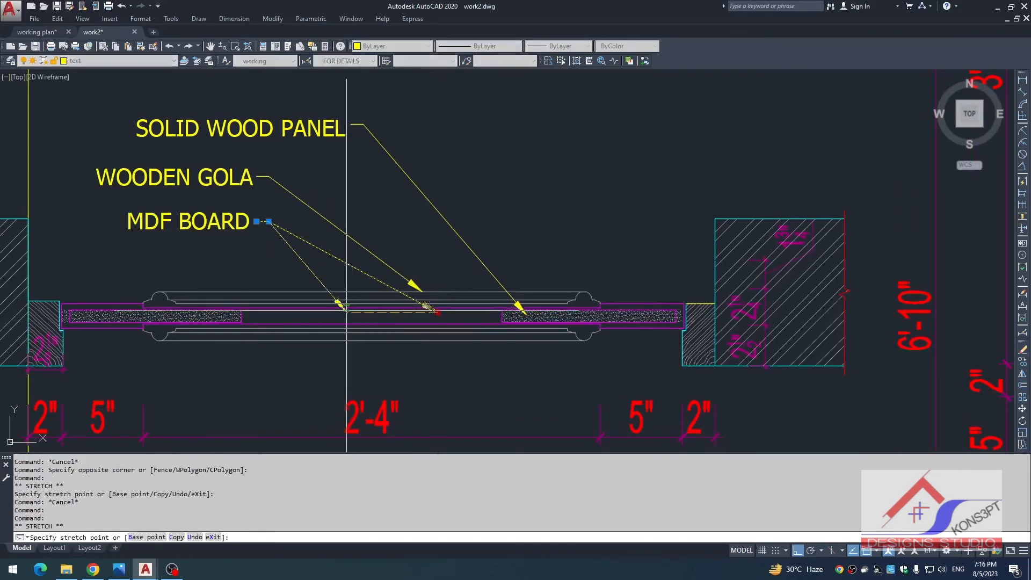
pyautogui.click(346, 308)
pyautogui.press('Escape')
pyautogui.press('Escape')
pyautogui.moveTo(309, 284); pyautogui.dragTo(395, 326, button='middle')
pyautogui.scroll(2, 397, 324)
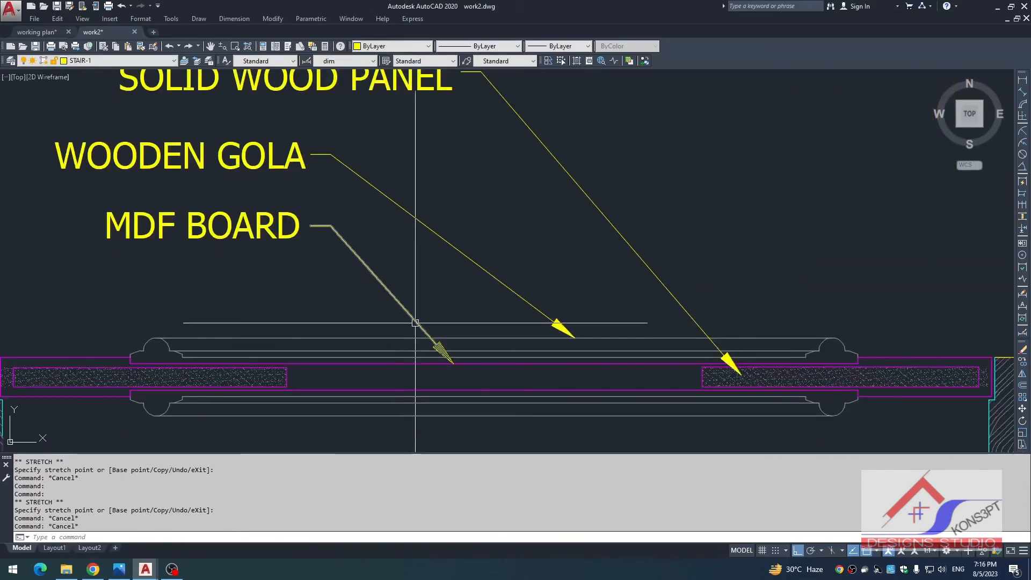
pyautogui.press('Escape')
# - Erase the vertical yellow construction line running down from the detailed plan's left wall edge
pyautogui.scroll(-8, 408, 332)
pyautogui.press('Escape')
pyautogui.moveTo(425, 366)
pyautogui.mouseDown(button='middle')
pyautogui.moveTo(400, 256)
pyautogui.moveTo(414, 239)
pyautogui.mouseUp(button='middle')
pyautogui.scroll(4, 380, 224)
pyautogui.scroll(-2, 396, 296)
pyautogui.click(313, 359)
pyautogui.write('e')
pyautogui.scroll(-2, 380, 324)
pyautogui.press('Escape')
pyautogui.click(364, 348)
pyautogui.click(320, 361)
pyautogui.write('e')
pyautogui.press('Escape')
pyautogui.press('Escape')
pyautogui.moveTo(431, 368); pyautogui.dragTo(414, 239, button='middle')
pyautogui.scroll(-4, 414, 239)
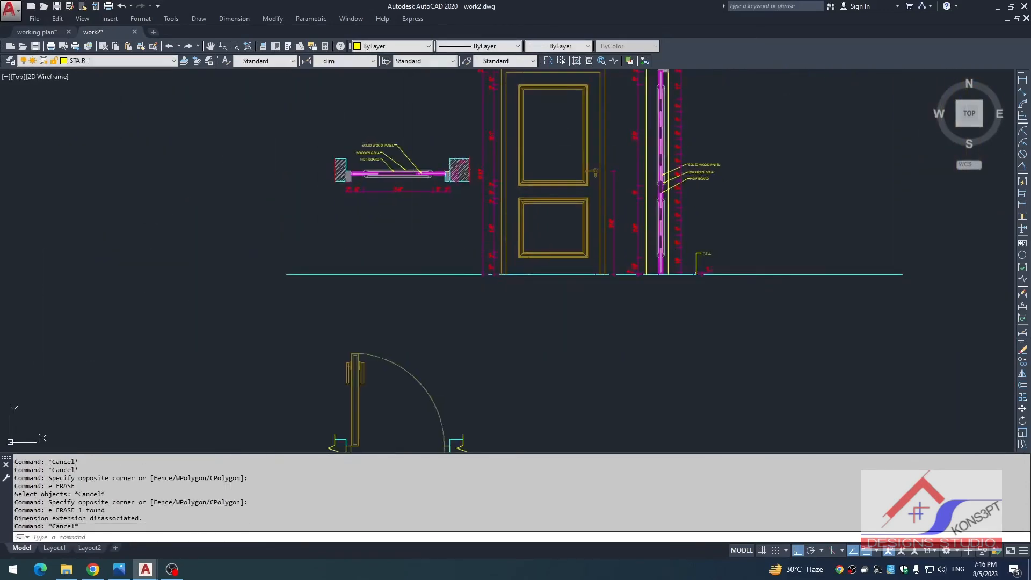
# - Copy the Terrace text from the floor plans to below the detailed door plan's dimensions, with Ortho off
pyautogui.moveTo(357, 273)
pyautogui.mouseDown(button='middle')
pyautogui.moveTo(361, 197)
pyautogui.moveTo(384, 135)
pyautogui.mouseUp(button='middle')
pyautogui.press('Escape')
pyautogui.press('Escape')
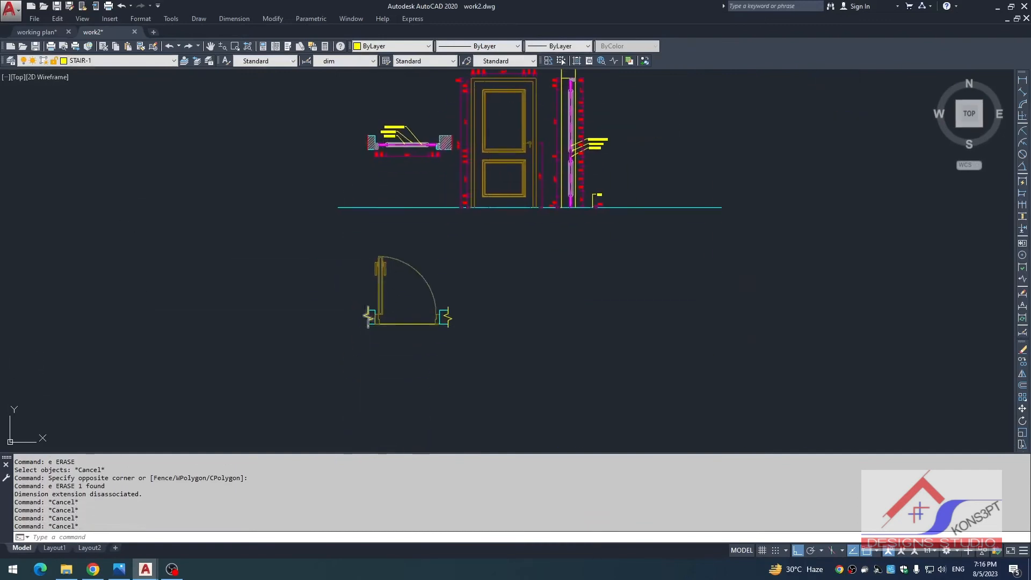
pyautogui.press('Escape')
pyautogui.scroll(-10, 423, 285)
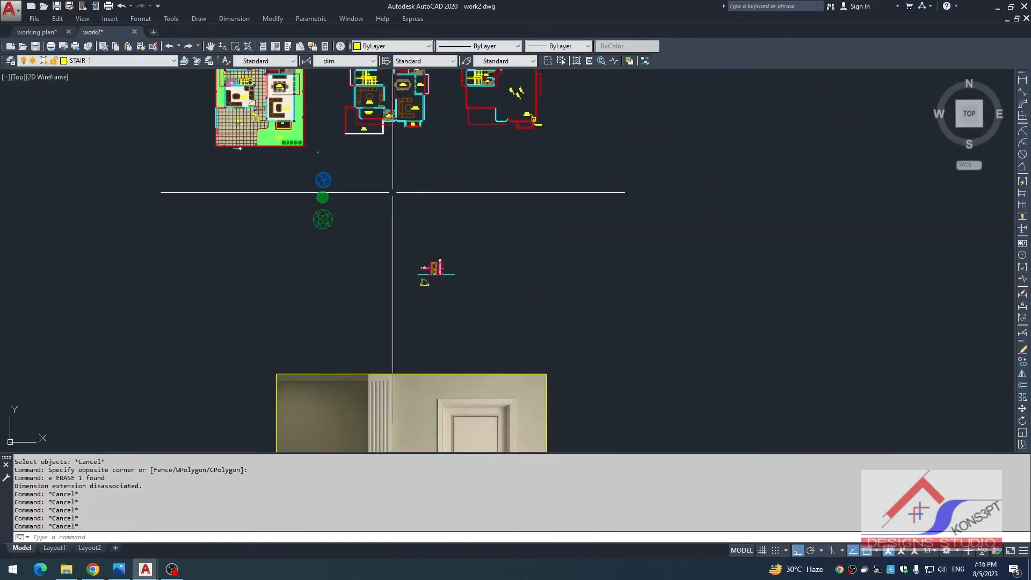
pyautogui.scroll(6, 360, 136)
pyautogui.click(370, 155)
pyautogui.write('co')
pyautogui.click(368, 164)
pyautogui.scroll(-5, 419, 308)
pyautogui.moveTo(418, 309); pyautogui.dragTo(391, 131, button='middle')
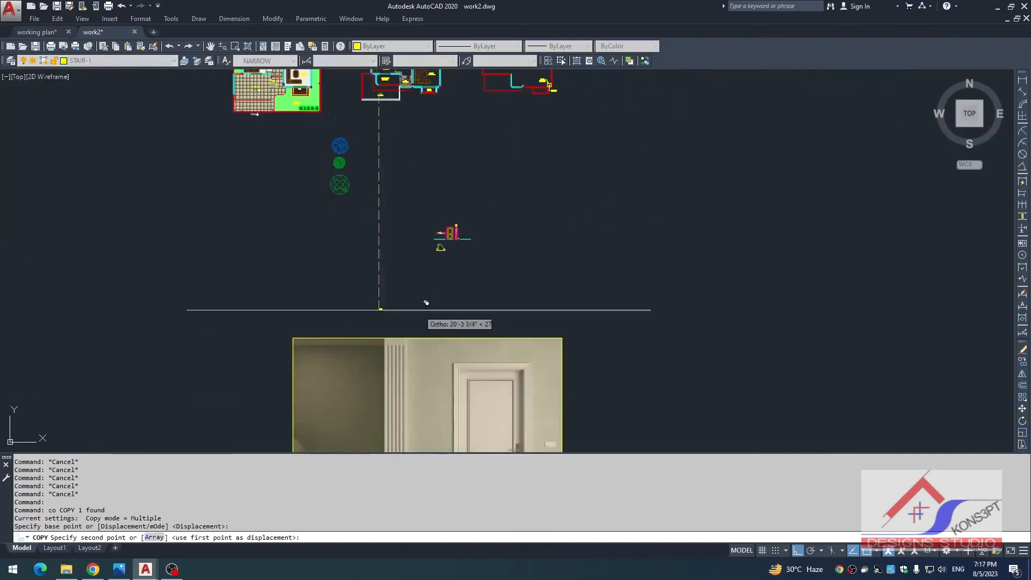
pyautogui.press('F8')
pyautogui.scroll(8, 425, 206)
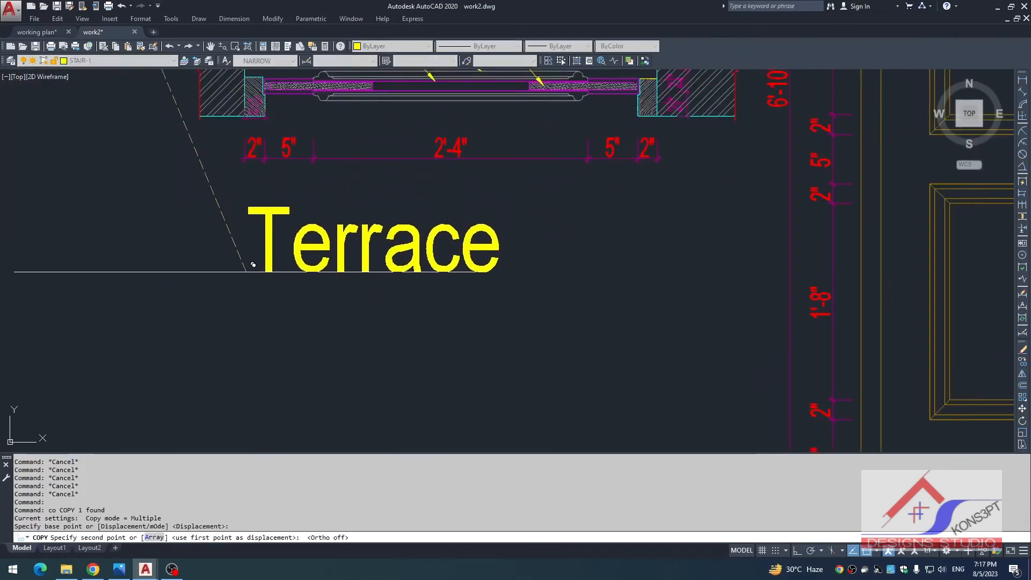
pyautogui.click(205, 265)
pyautogui.press('Escape')
# - Change the copied Terrace text to DOOR PLAN in uppercase
pyautogui.doubleClick(279, 252)
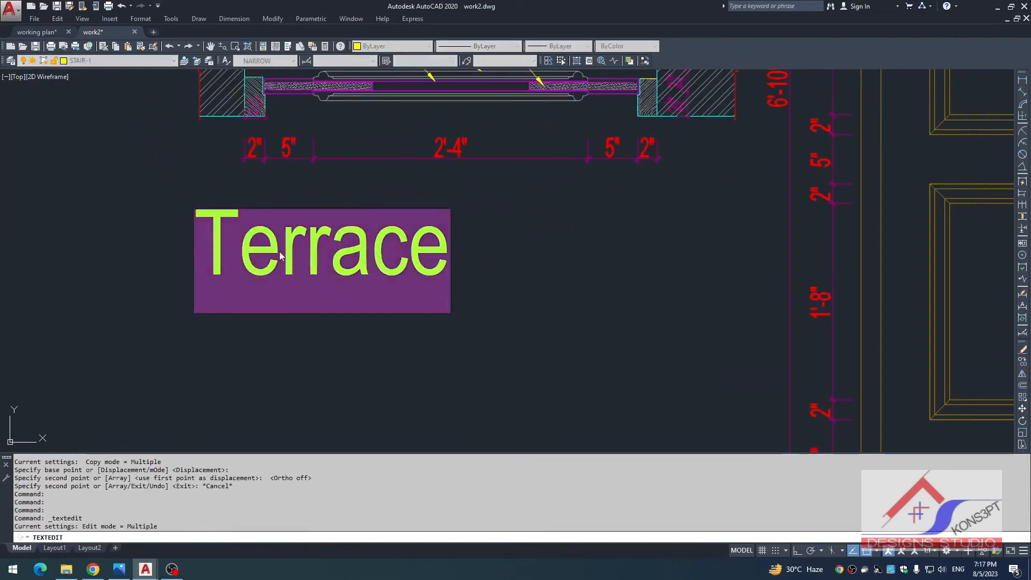
pyautogui.write('dooe')
pyautogui.press('BackSpace')
pyautogui.write('r')
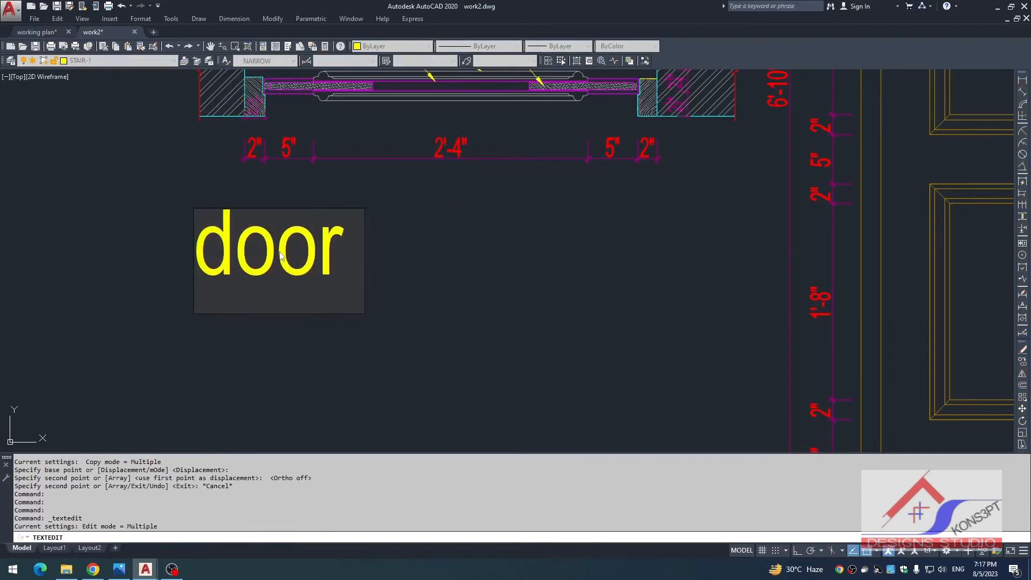
pyautogui.write(' plan')
pyautogui.hotkey('ctrl', 'a')
pyautogui.hotkey('ctrl', 'shift', 'u')
pyautogui.click(304, 313)
pyautogui.press('Return')
pyautogui.press('Escape')
# - Scale the DOOR PLAN title by a factor of 0.5
pyautogui.click(358, 290)
pyautogui.click(340, 272)
pyautogui.write('sc')
pyautogui.press('space')
pyautogui.click(340, 273)
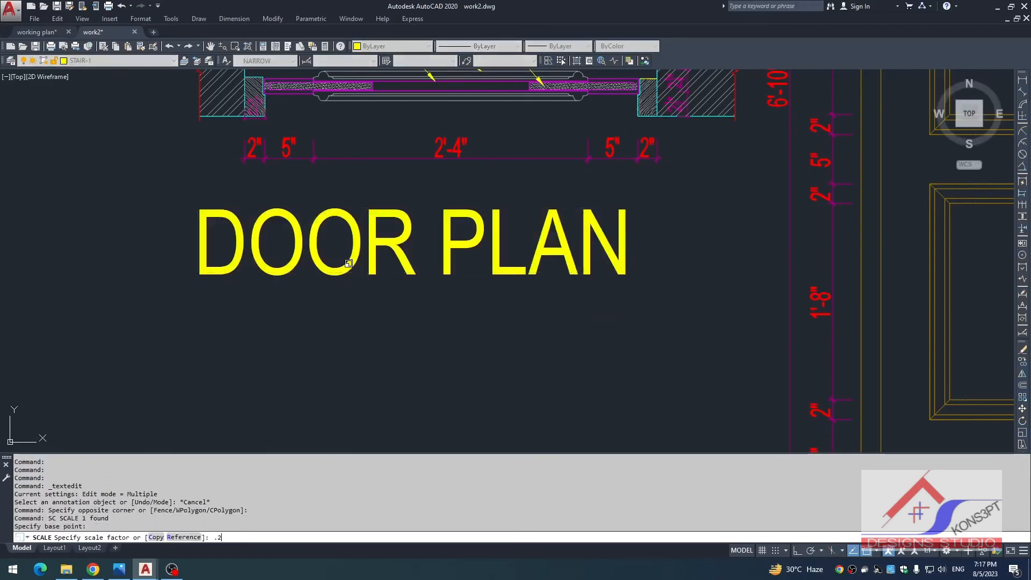
pyautogui.press('space')
# - Scale the DOOR PLAN title by a factor of 0.75 and move it to the left beneath the detailed plan
pyautogui.click(340, 280)
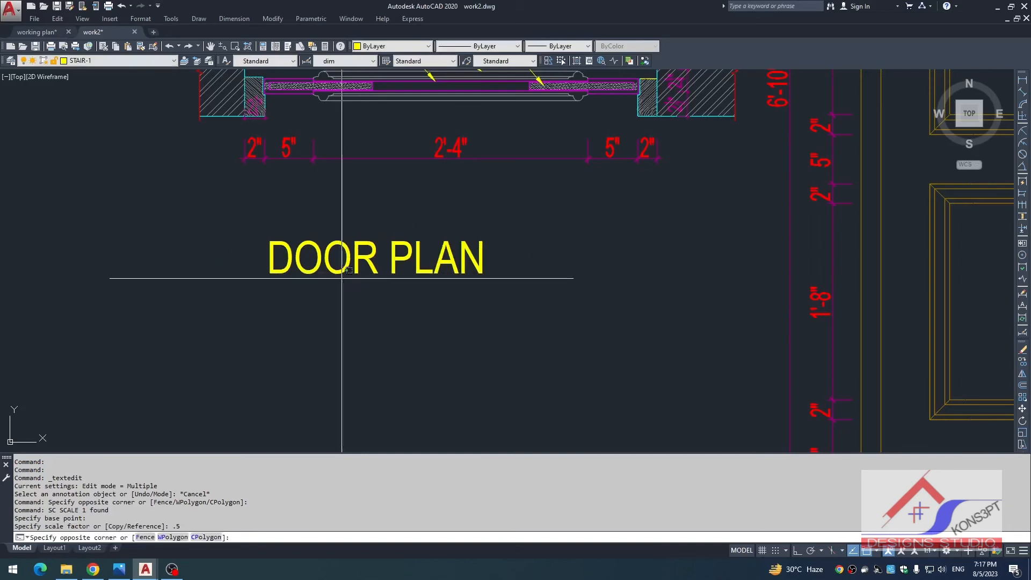
pyautogui.click(330, 266)
pyautogui.press('space')
pyautogui.click(340, 266)
pyautogui.write('.75')
pyautogui.press('space')
pyautogui.write(',')
pyautogui.press('space')
pyautogui.write('m')
pyautogui.press('space')
pyautogui.click(318, 334)
pyautogui.press('Escape')
# - Copy the DOOR PLAN title to just below the ground line under the door elevation
pyautogui.scroll(-3, 322, 304)
pyautogui.click(361, 345)
pyautogui.click(304, 283)
pyautogui.write('co')
pyautogui.press('space')
pyautogui.click(248, 284)
pyautogui.scroll(-5, 396, 371)
pyautogui.scroll(5, 500, 427)
pyautogui.click(352, 306)
pyautogui.press('Escape')
# - Change the copied title under the door elevation to ELEVATION in uppercase
pyautogui.doubleClick(407, 309)
pyautogui.write('e')
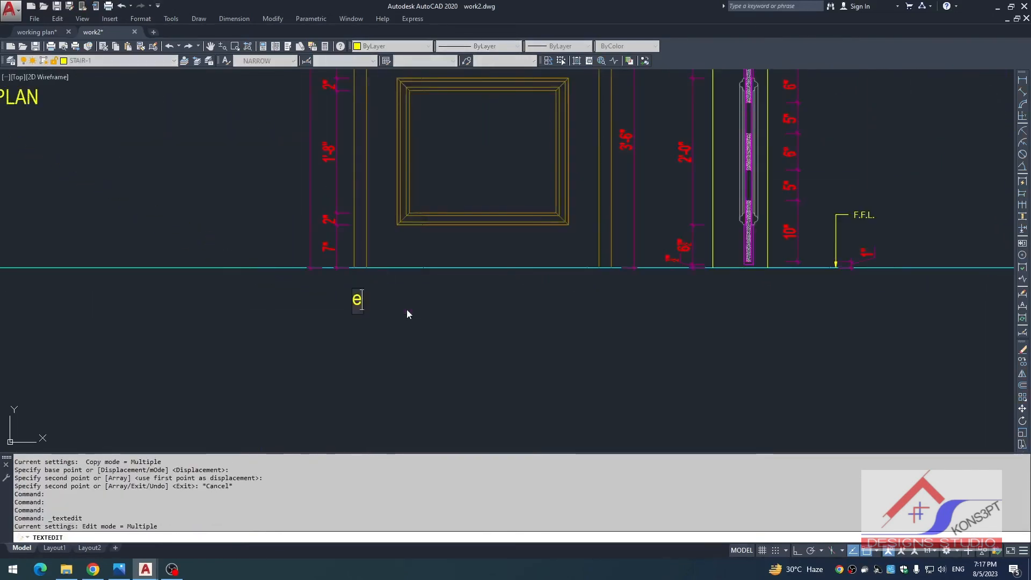
pyautogui.write('levation')
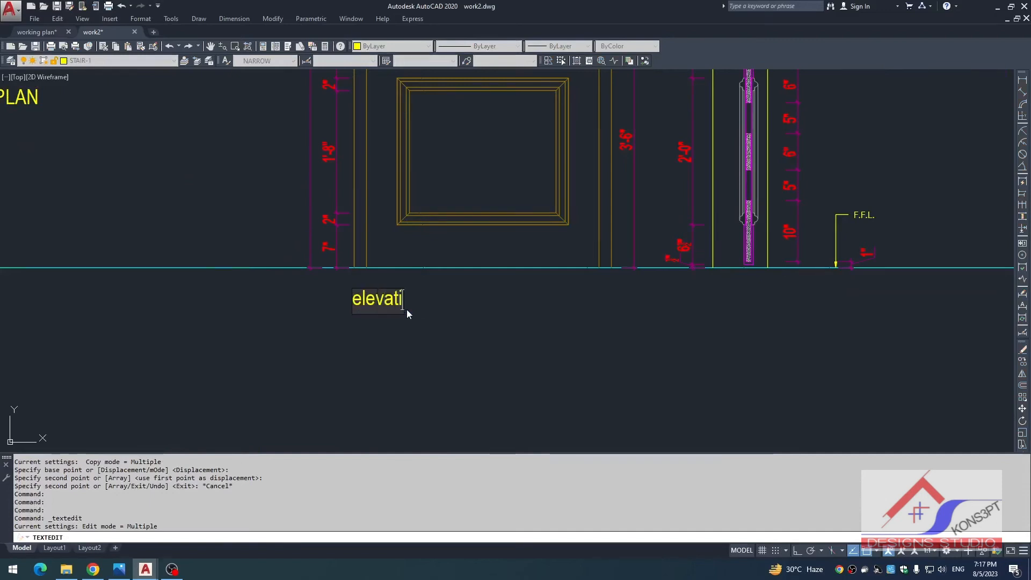
pyautogui.doubleClick(408, 311)
pyautogui.hotkey('ctrl', 'shift', 'u')
pyautogui.click(428, 333)
pyautogui.press('Escape')
# - Copy the ELEVATION title horizontally to below the wall section, with Ortho on
pyautogui.click(428, 334)
pyautogui.click(407, 310)
pyautogui.write('co')
pyautogui.press('space')
pyautogui.click(403, 311)
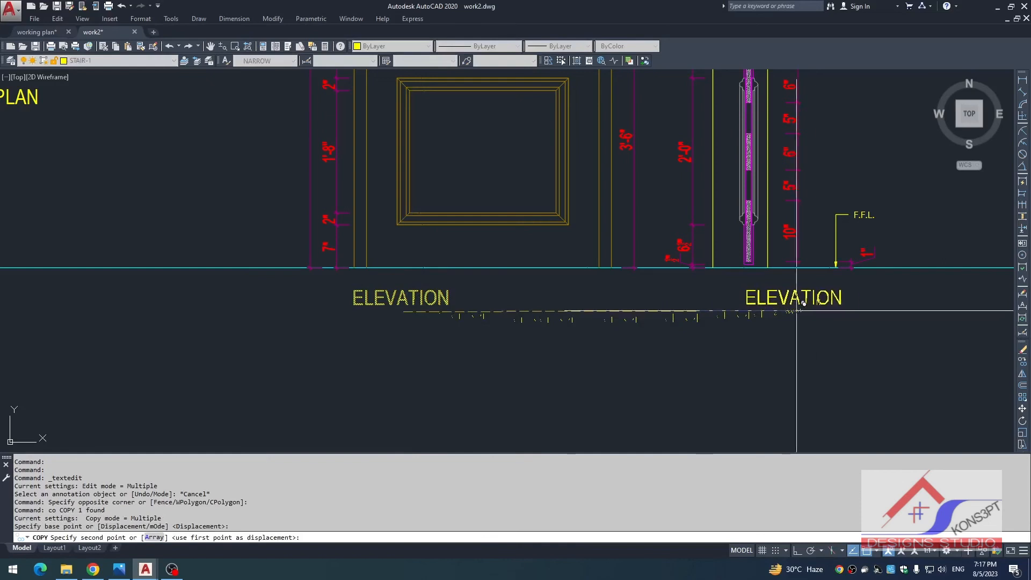
pyautogui.press('F9')
pyautogui.press('F8')
pyautogui.click(768, 311)
pyautogui.press('Escape')
# - Change the copied title under the wall section to SECTION in uppercase
pyautogui.doubleClick(776, 302)
pyautogui.write('section')
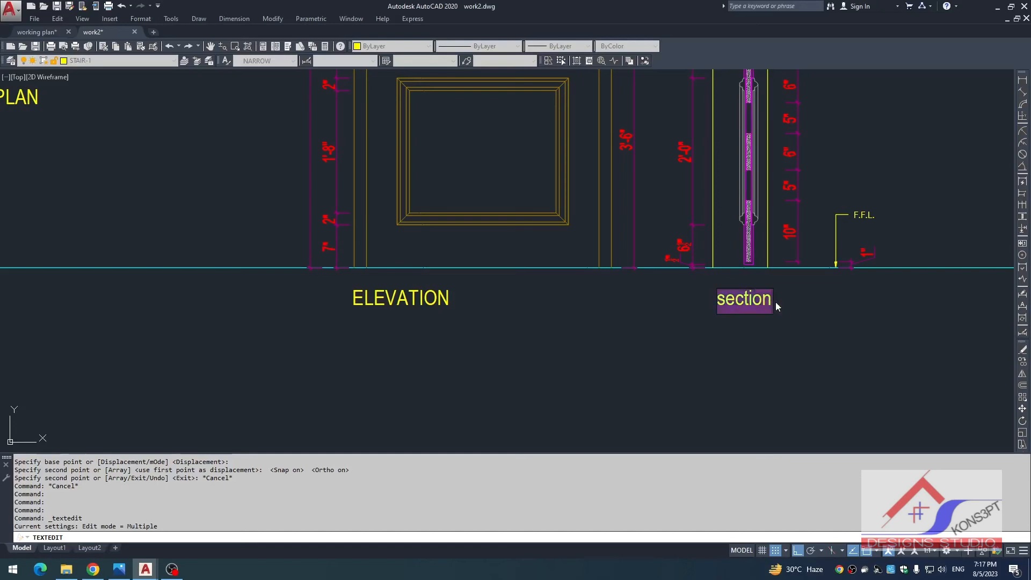
pyautogui.hotkey('ctrl', 'shift', 'u')
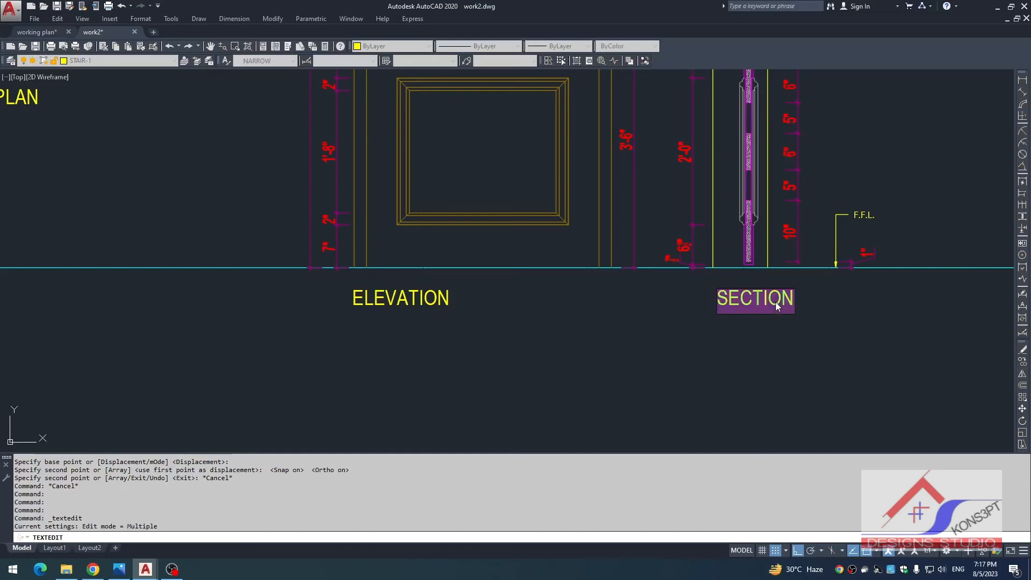
pyautogui.click(754, 319)
pyautogui.scroll(-4, 557, 322)
pyautogui.scroll(3, 558, 295)
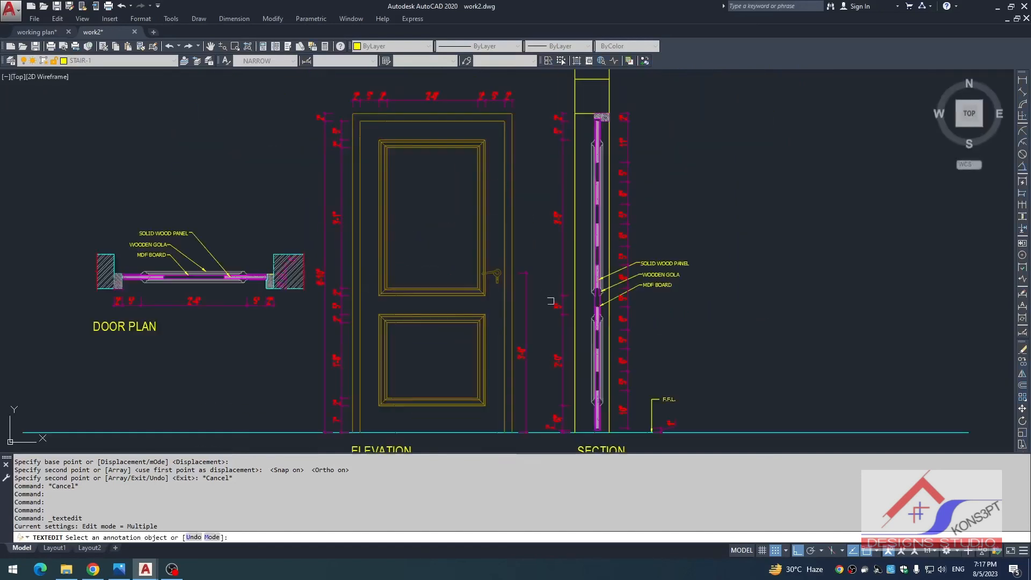
pyautogui.scroll(-3, 532, 287)
pyautogui.press('Escape')
# - Copy the vertical section cut line with its marker from the slatted door's elevation onto the panelled door's elevation
pyautogui.scroll(-9, 502, 282)
pyautogui.moveTo(660, 216); pyautogui.dragTo(323, 303, button='middle')
pyautogui.scroll(11, 583, 225)
pyautogui.scroll(8, 509, 215)
pyautogui.click(470, 180)
pyautogui.moveTo(501, 341); pyautogui.dragTo(475, 338)
pyautogui.write('ci')
pyautogui.press('space')
pyautogui.click(488, 323)
pyautogui.scroll(-8, 488, 323)
pyautogui.moveTo(462, 368); pyautogui.dragTo(553, 272, button='middle')
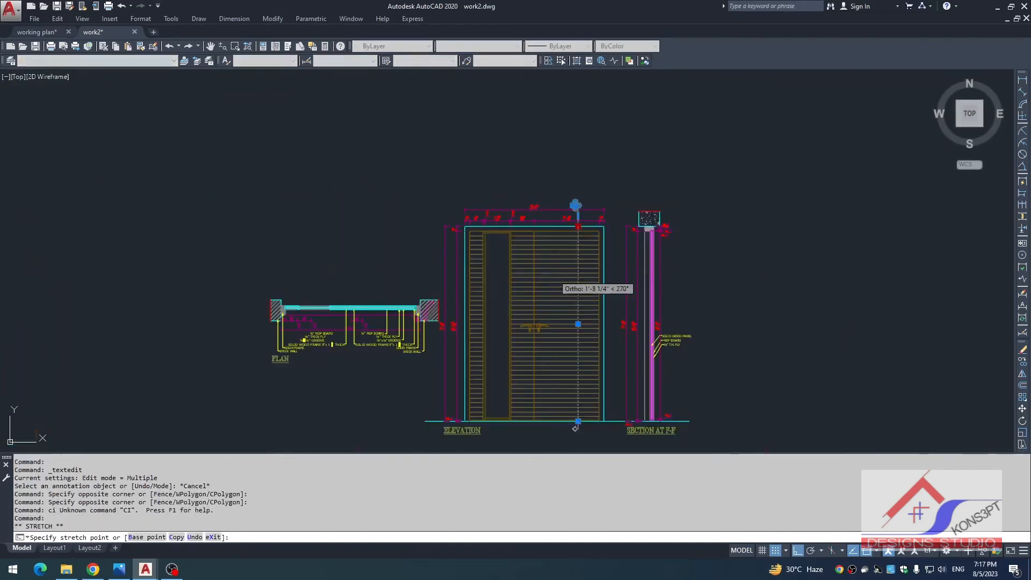
pyautogui.press('Escape')
pyautogui.write('co')
pyautogui.press('space')
pyautogui.scroll(3, 570, 188)
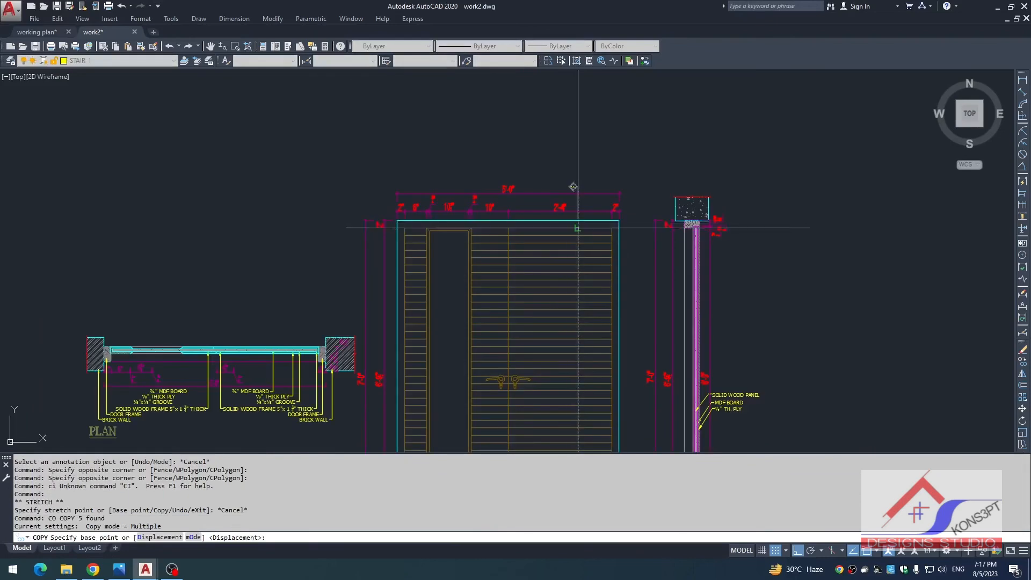
pyautogui.click(633, 223)
pyautogui.scroll(-5, 633, 223)
pyautogui.moveTo(654, 241); pyautogui.dragTo(765, 216, button='middle')
pyautogui.scroll(-6, 496, 294)
pyautogui.moveTo(496, 294); pyautogui.dragTo(794, 212, button='middle')
pyautogui.scroll(-5, 456, 296)
pyautogui.moveTo(456, 295); pyautogui.dragTo(592, 171, button='middle')
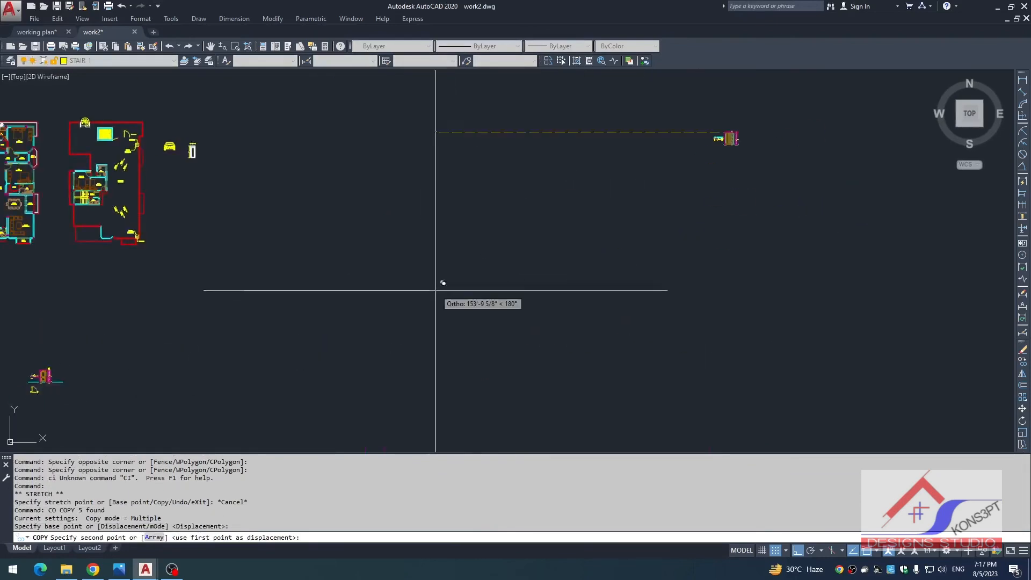
pyautogui.scroll(-4, 424, 300)
pyautogui.moveTo(424, 300); pyautogui.dragTo(636, 282, button='middle')
pyautogui.scroll(12, 486, 311)
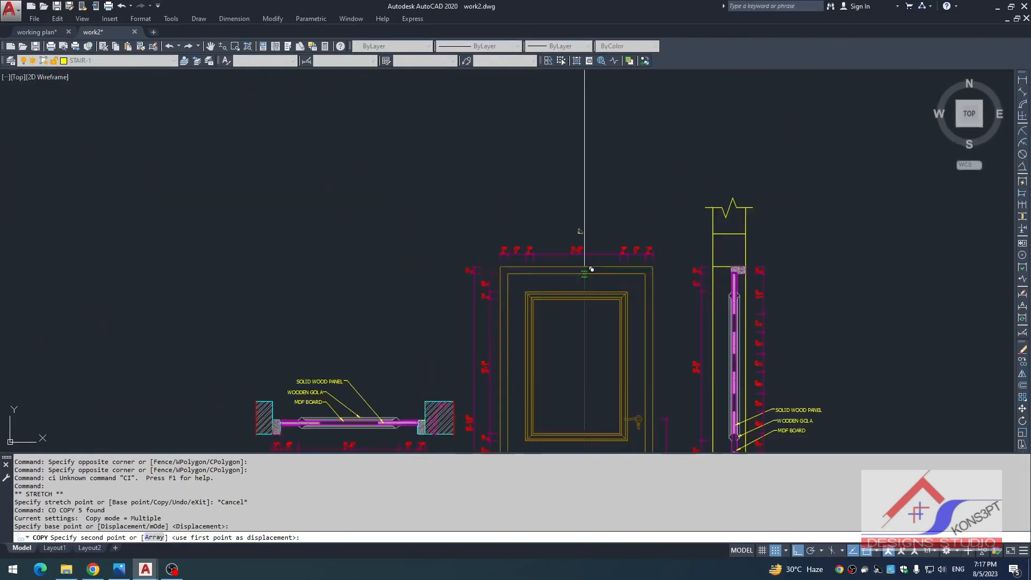
pyautogui.scroll(-4, 564, 265)
pyautogui.press('Escape')
pyautogui.press('Escape')
pyautogui.press('Escape')
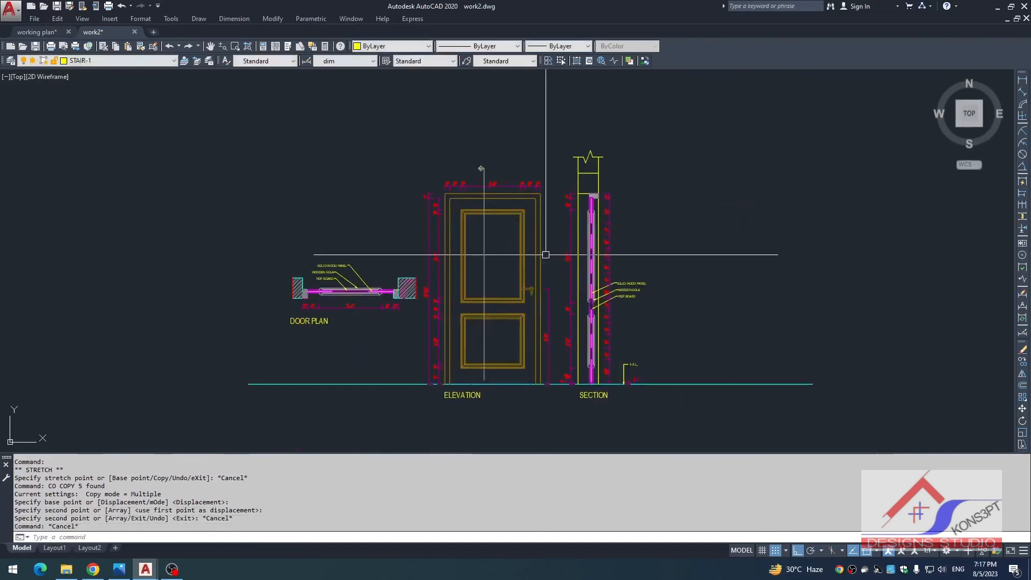
# - Mirror the section cut line and its marker on the panelled door's elevation about the vertical cut line, erasing the source objects
pyautogui.click(474, 153)
pyautogui.click(498, 263)
pyautogui.write('mi')
pyautogui.press('Return')
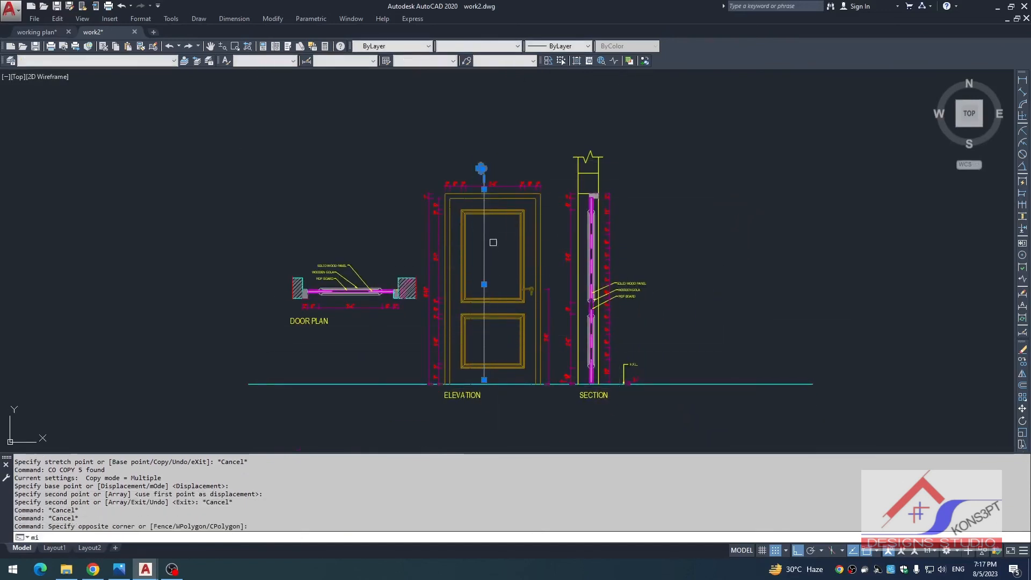
pyautogui.scroll(3, 486, 182)
pyautogui.click(482, 160)
pyautogui.click(480, 357)
pyautogui.write('yu')
pyautogui.press('Return')
pyautogui.write('yu')
pyautogui.press('Return')
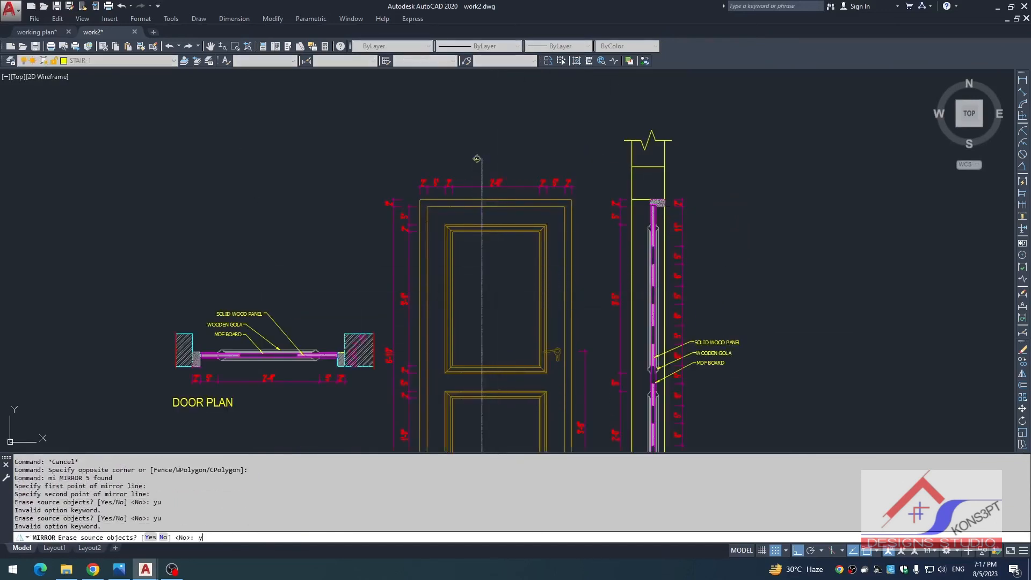
pyautogui.write('y')
pyautogui.press('Return')
# - Extend the lower end of the section cut line on the panelled door's elevation down to the floor line
pyautogui.write('ex')
pyautogui.press('Return')
pyautogui.press('Return')
pyautogui.click(467, 372)
pyautogui.press('Escape')
# - Change the title under the wall section to SECTION AT - F in uppercase
pyautogui.scroll(-2, 488, 373)
pyautogui.scroll(3, 487, 277)
pyautogui.scroll(-2, 457, 152)
pyautogui.scroll(6, 577, 371)
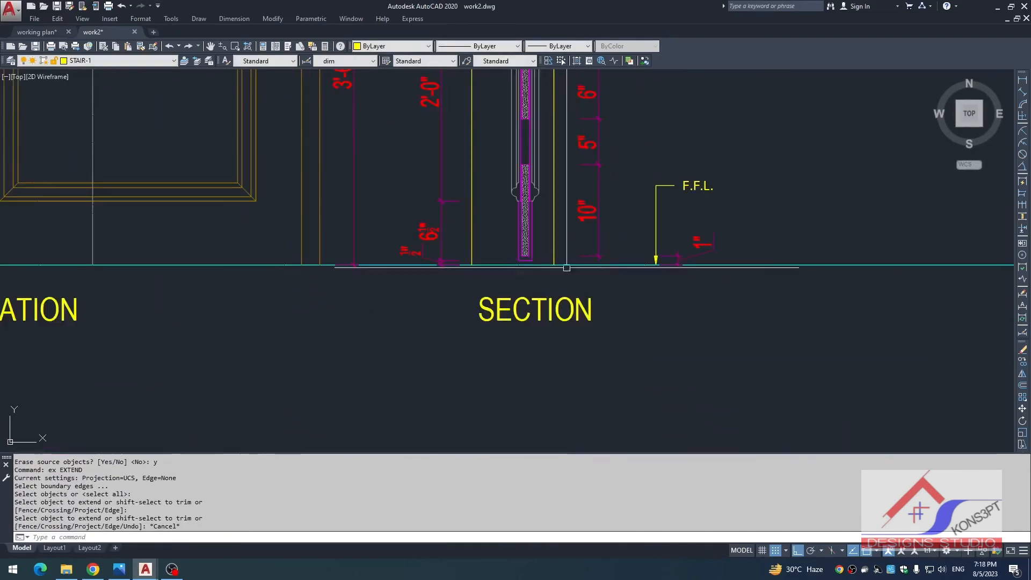
pyautogui.doubleClick(590, 314)
pyautogui.click(591, 314)
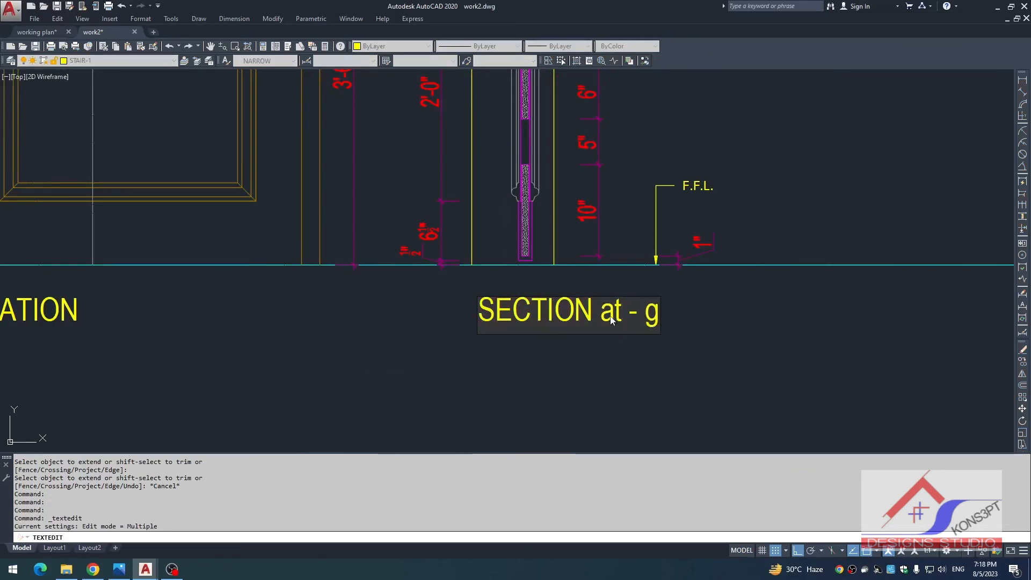
pyautogui.hotkey('ctrl', 'a')
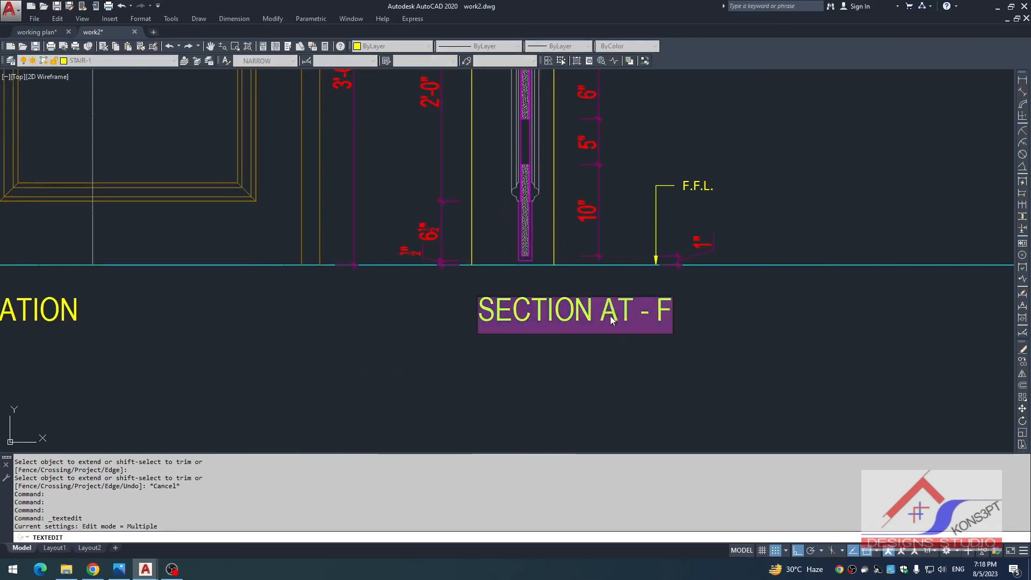
pyautogui.click(604, 341)
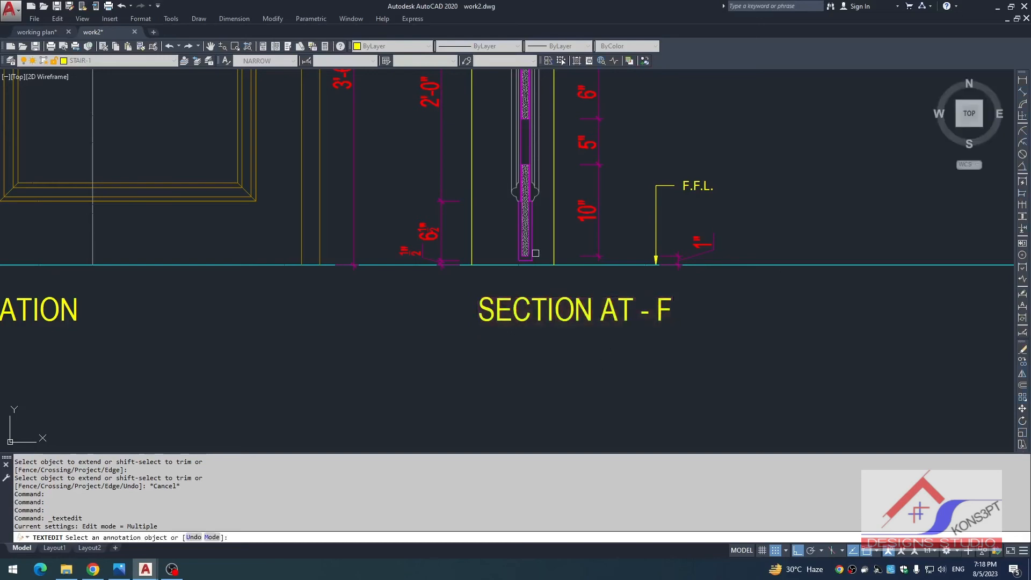
pyautogui.press('Escape')
pyautogui.scroll(-8, 537, 258)
pyautogui.scroll(5, 513, 185)
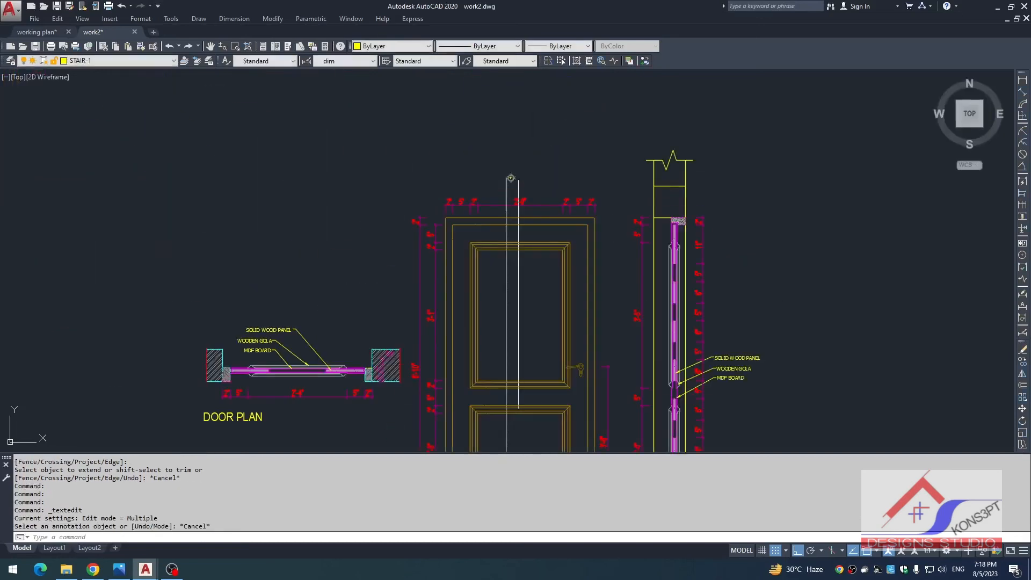